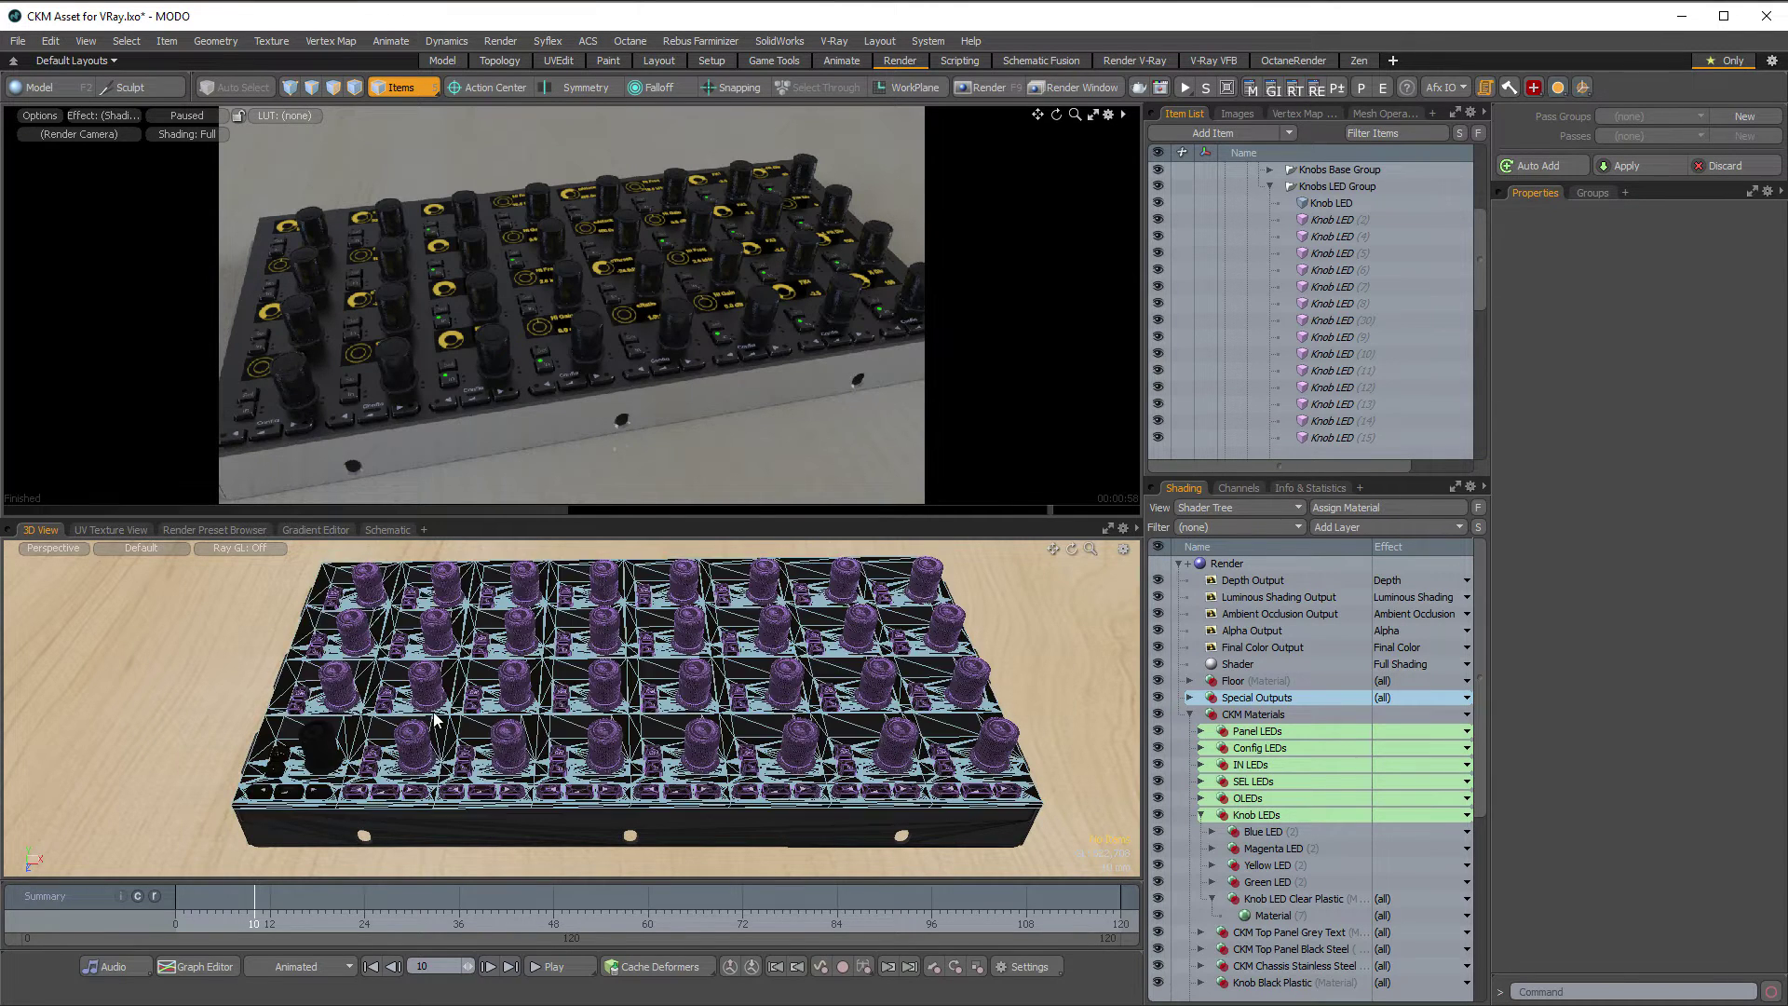
Select the original Knob LED mesh on the front-row corner knob and review its instances in the Knobs LED Group
scroll(304, 750, up, 5)
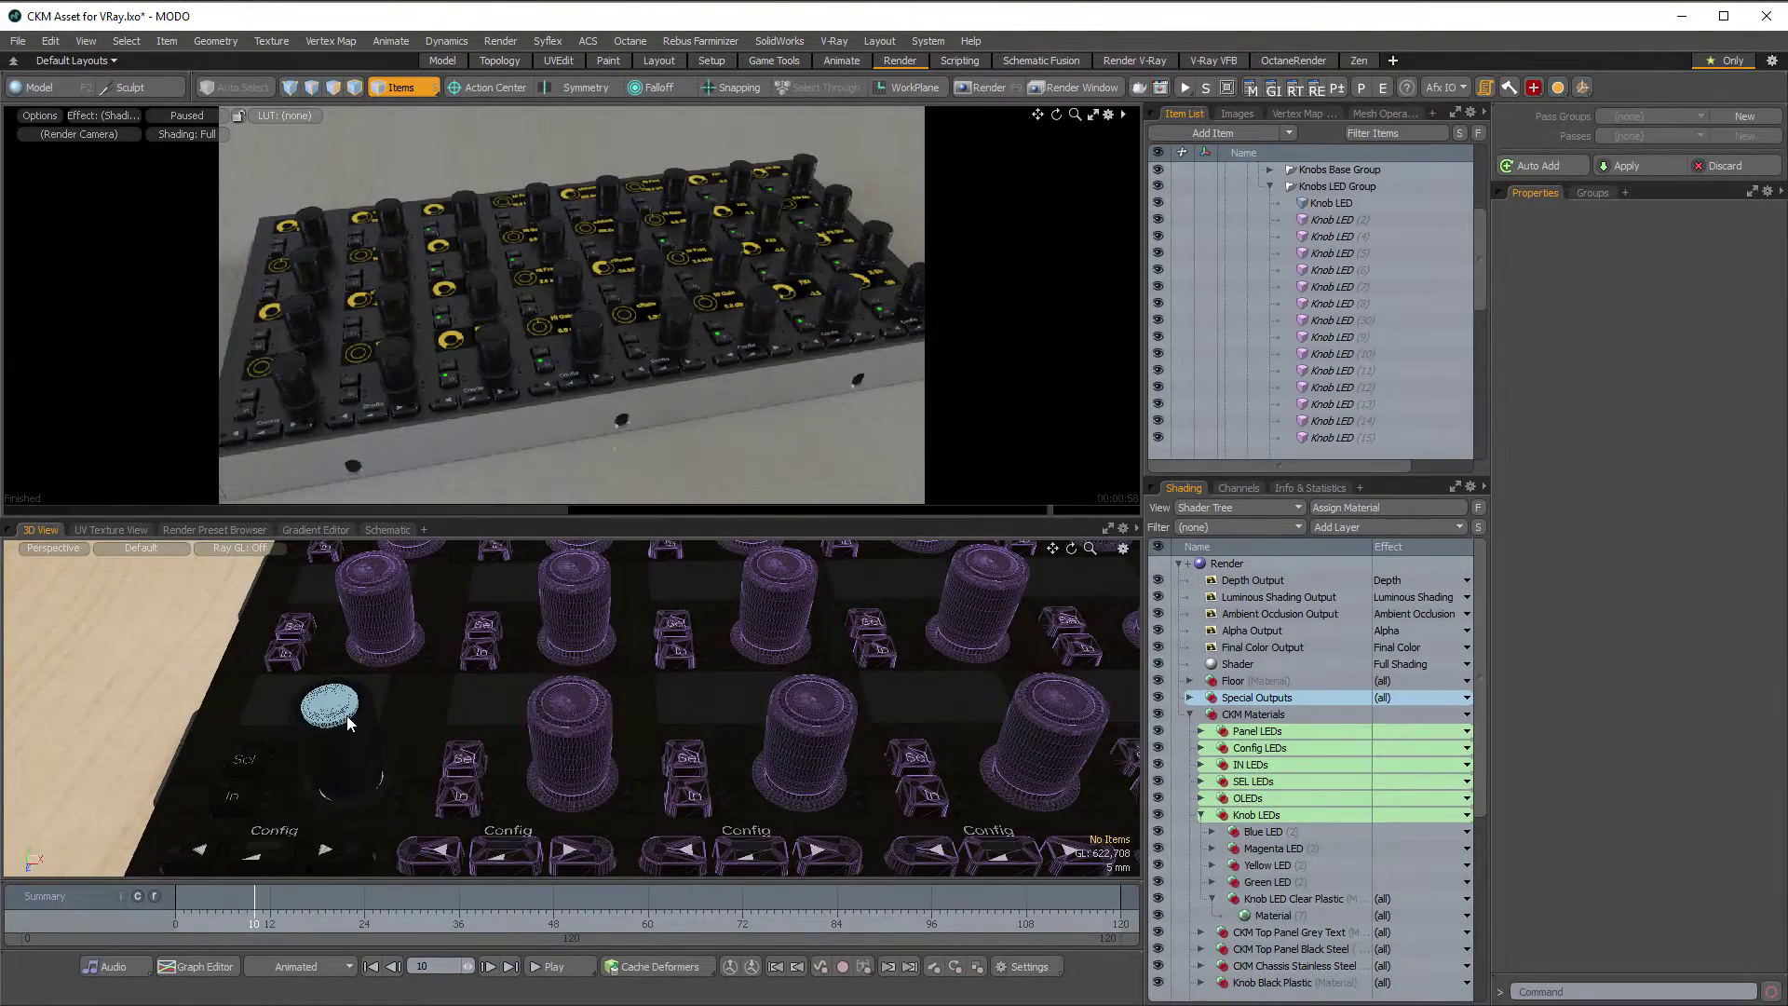
click(349, 771)
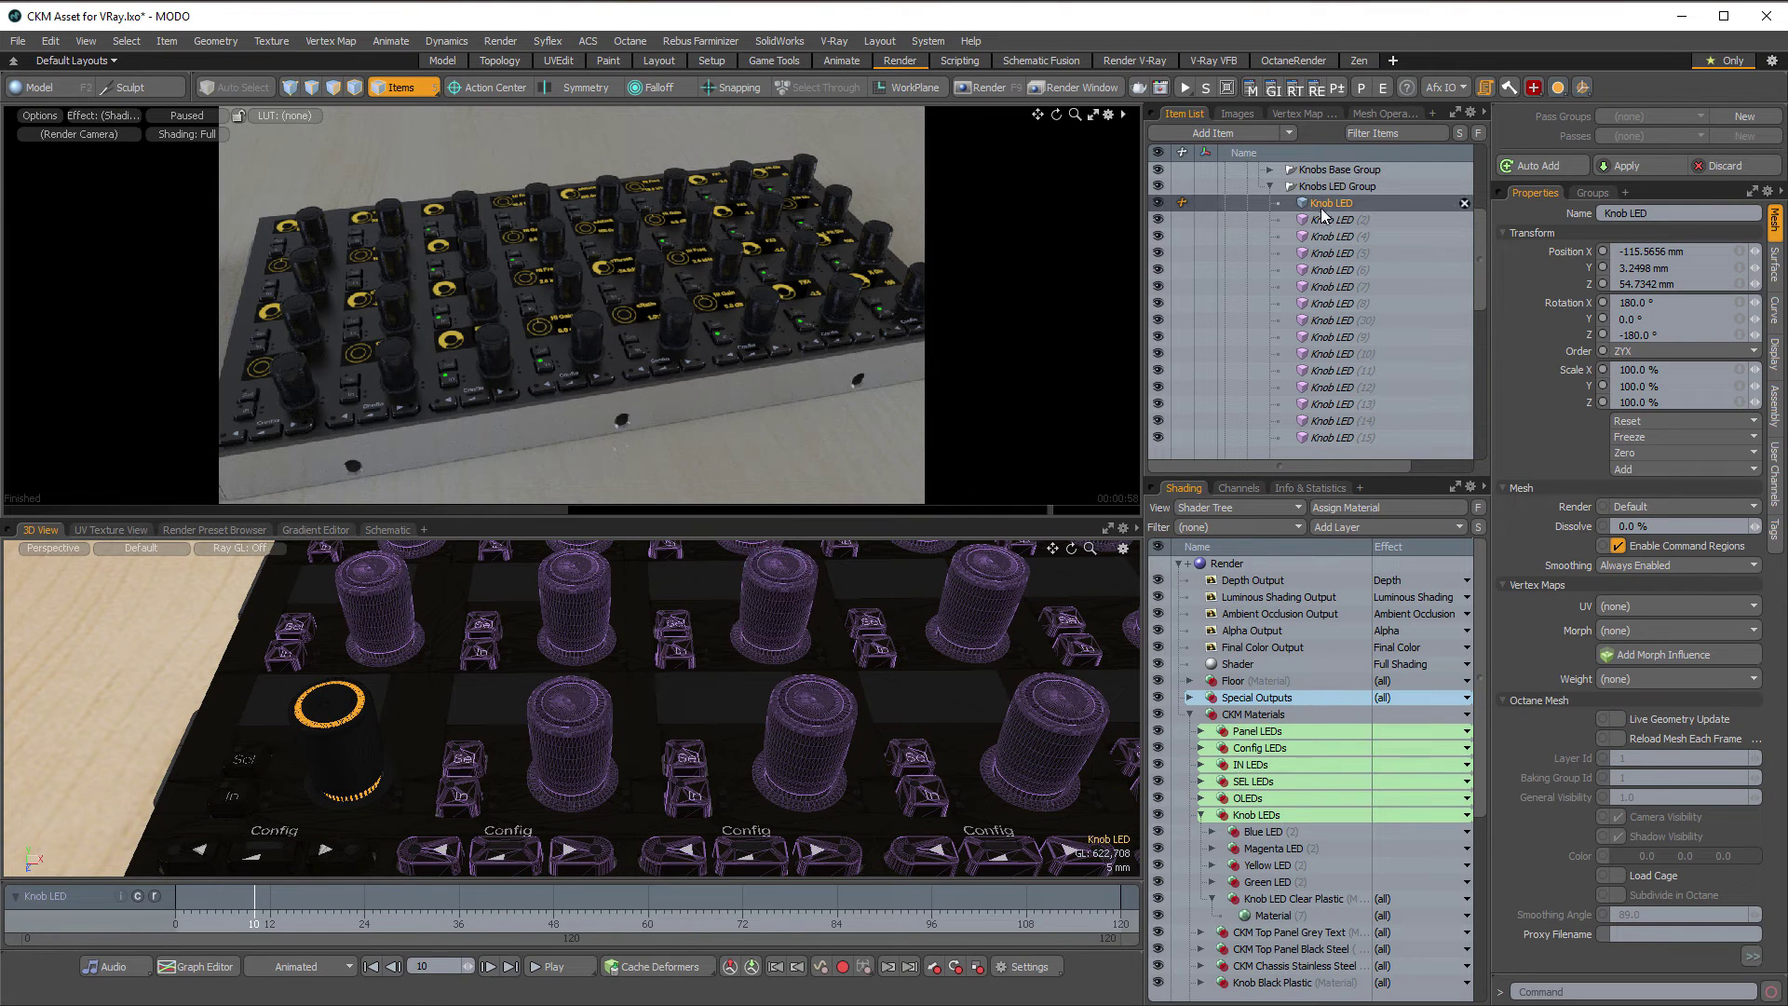
drag(1484, 290, 1443, 439)
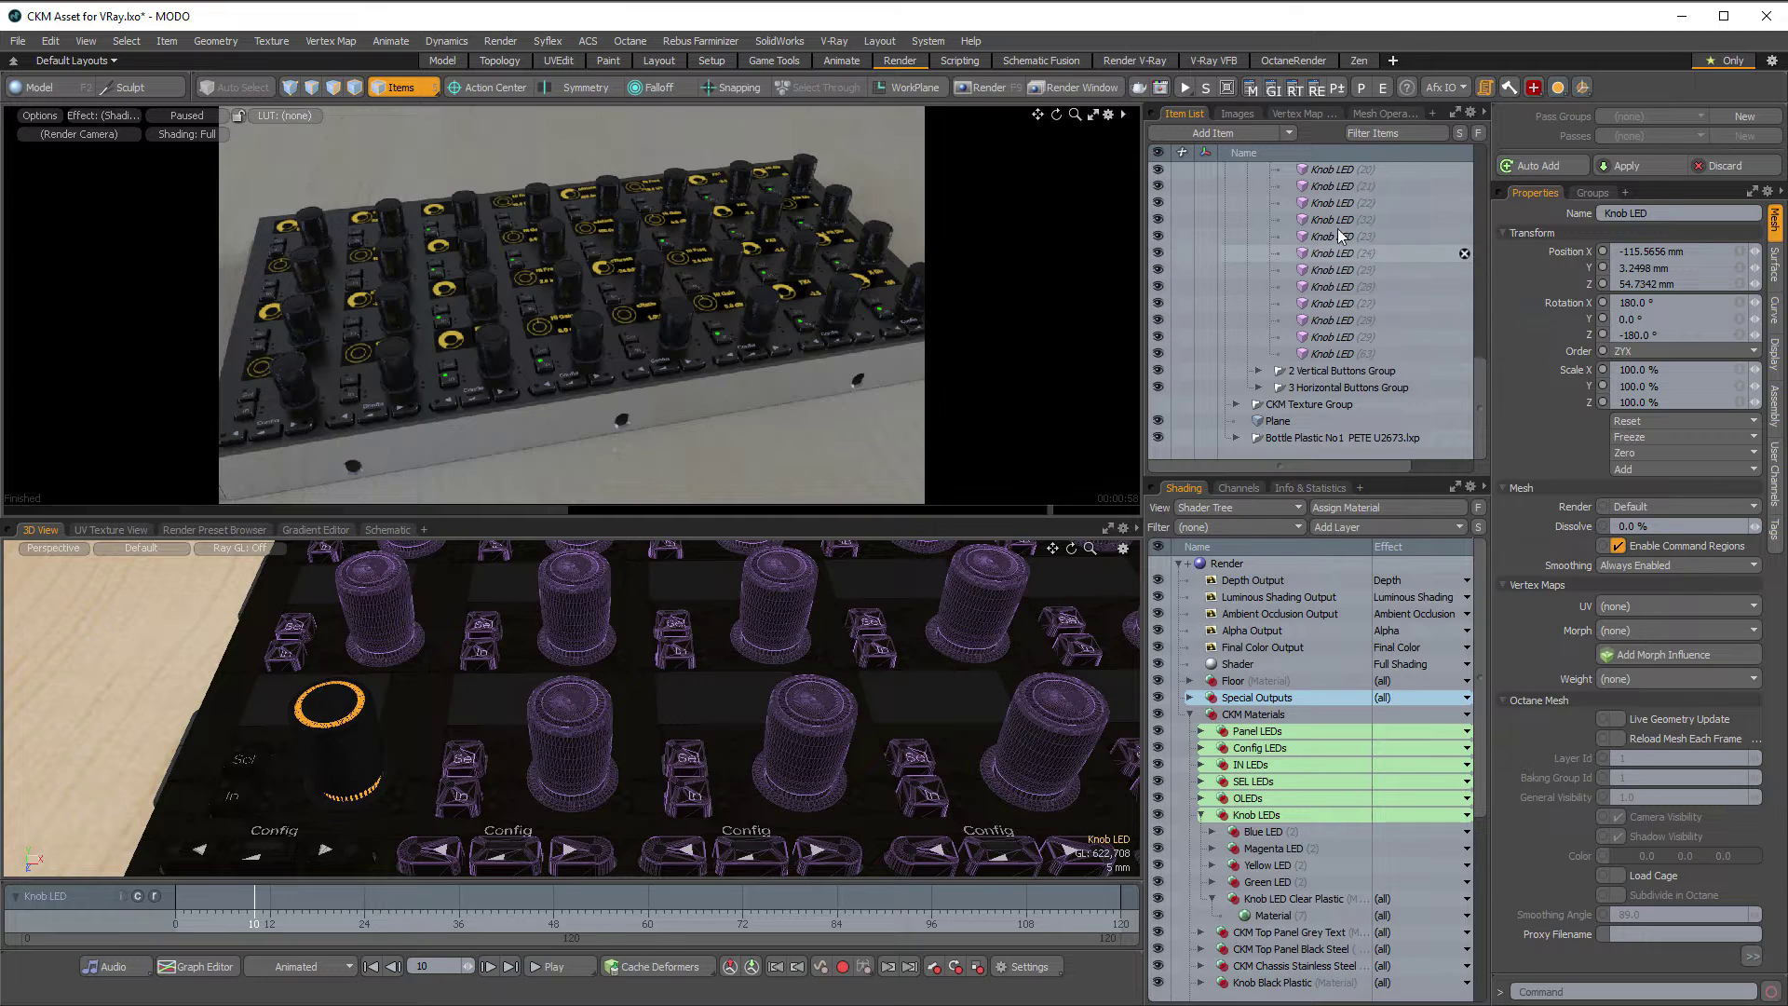
scroll(1322, 264, up, 6)
drag(1478, 262, 1483, 243)
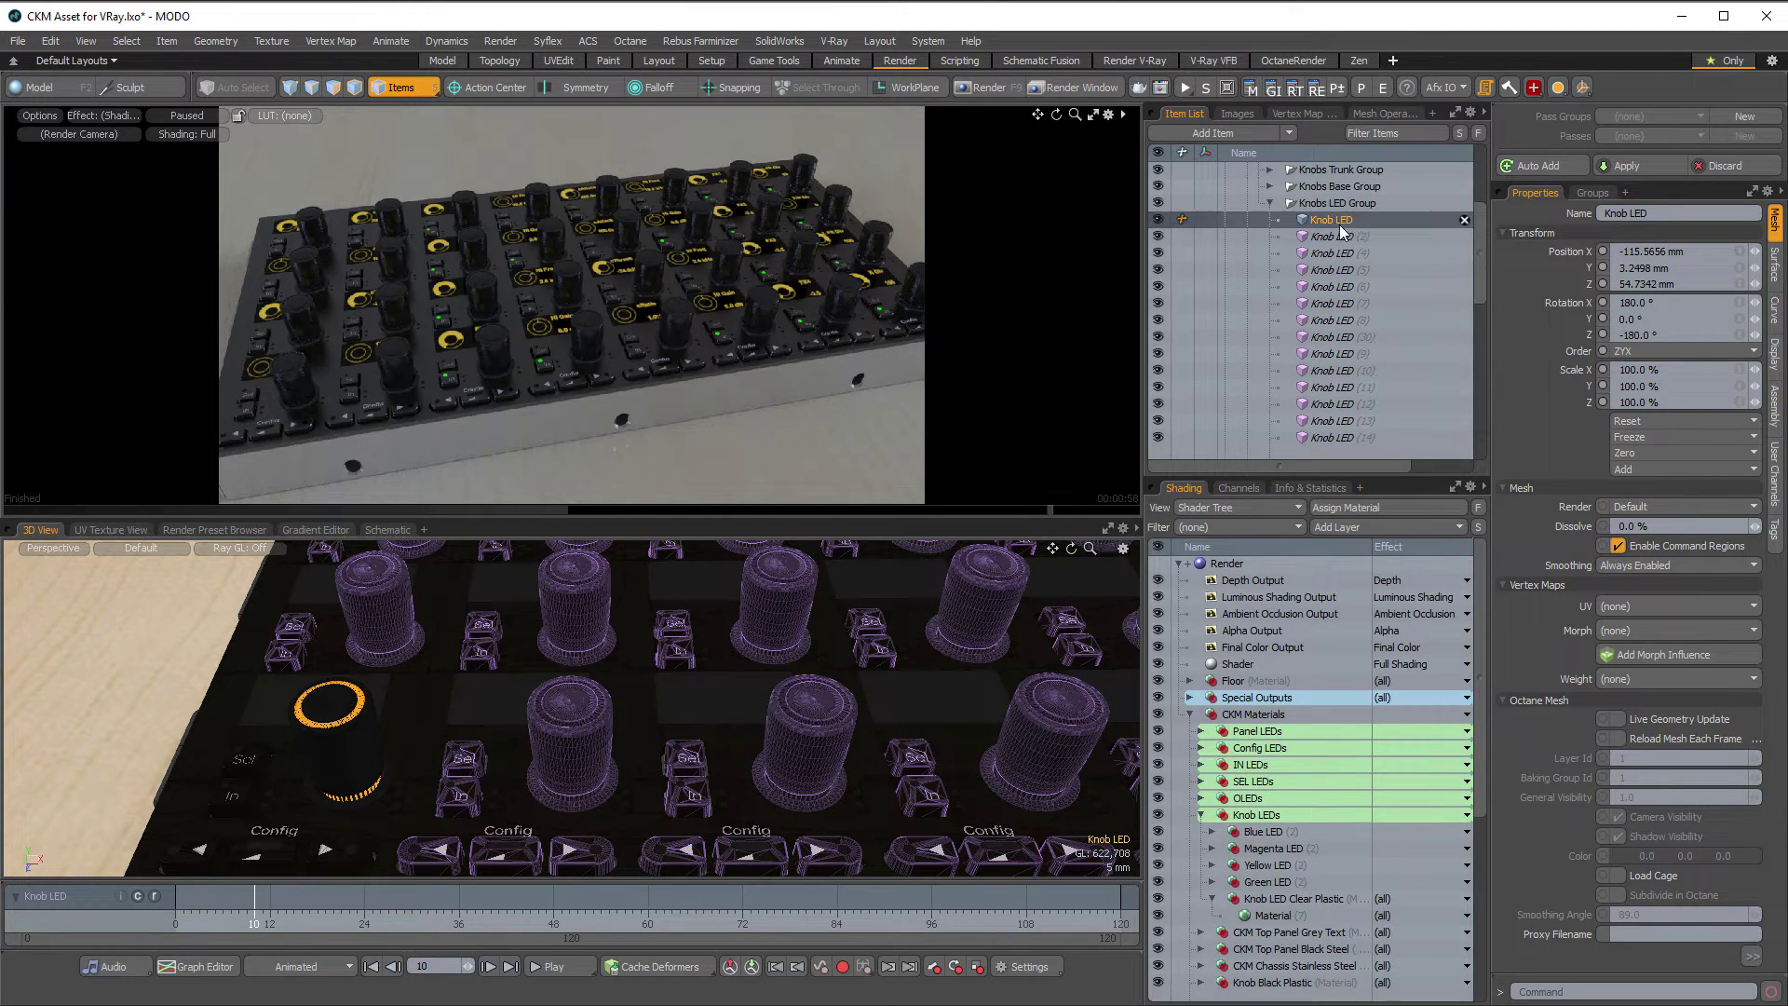
Select every Knob LED instance in the Knobs LED Group, from Knob LED (2) to the last, and examine them on the model
click(1462, 282)
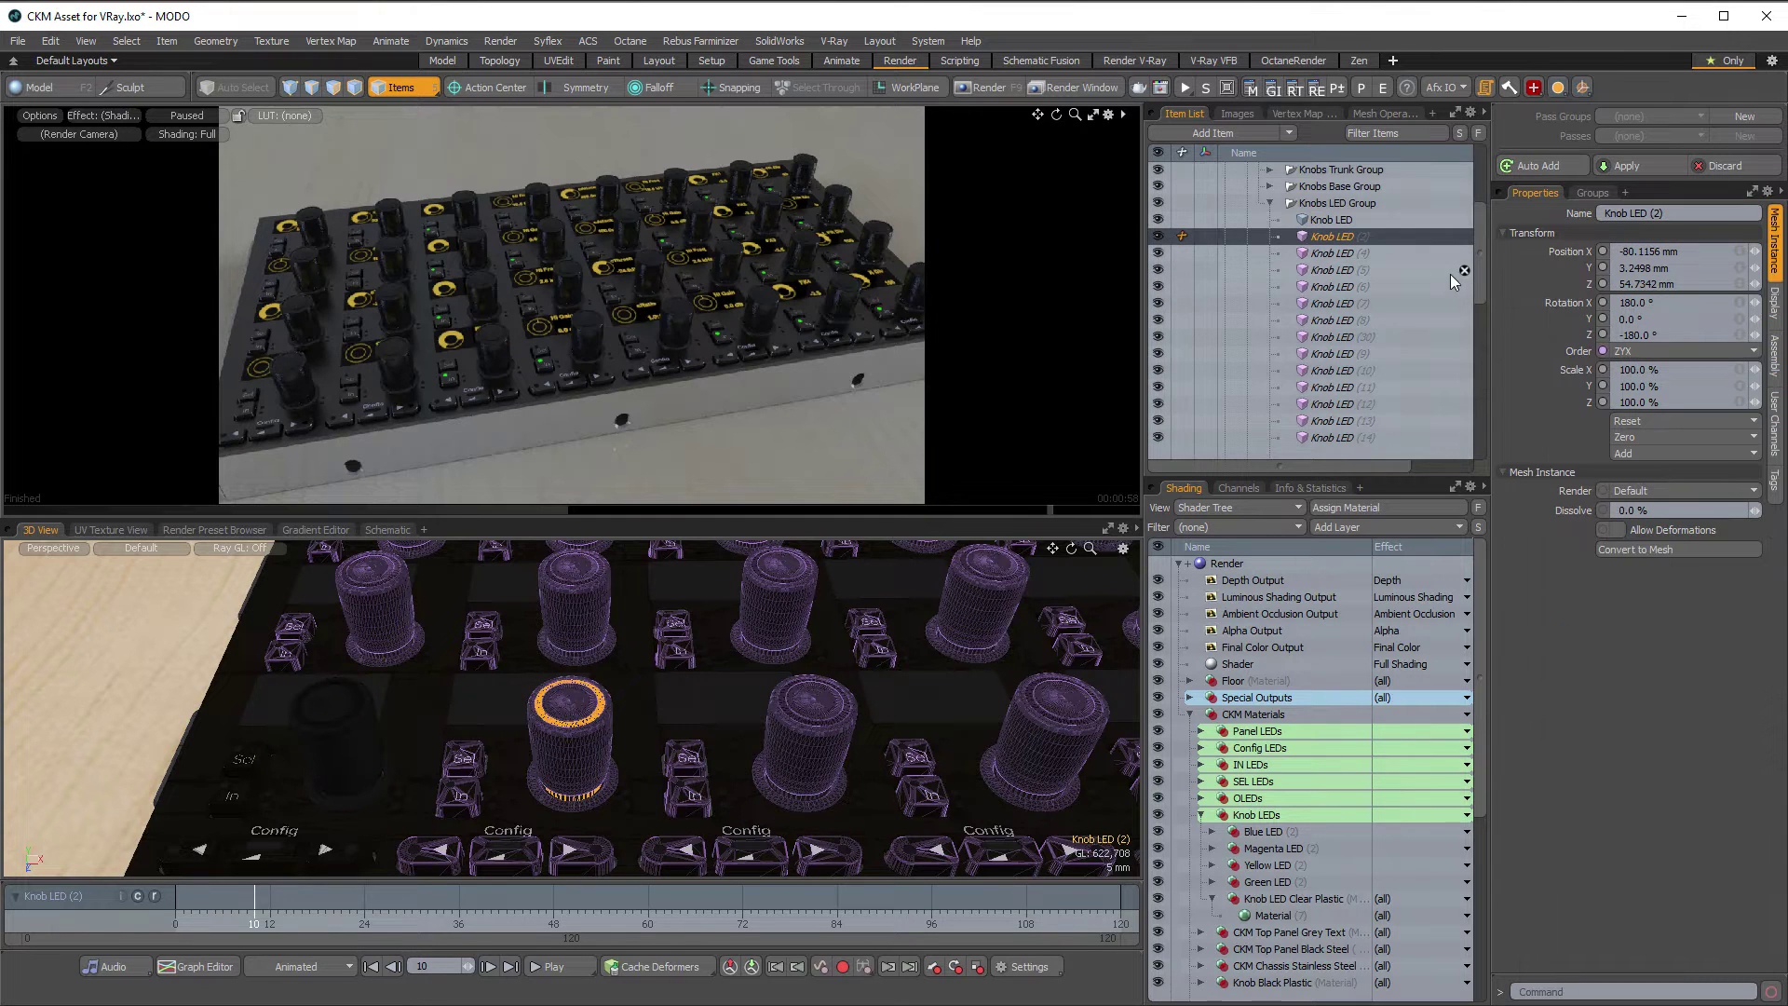
drag(1474, 287, 1480, 400)
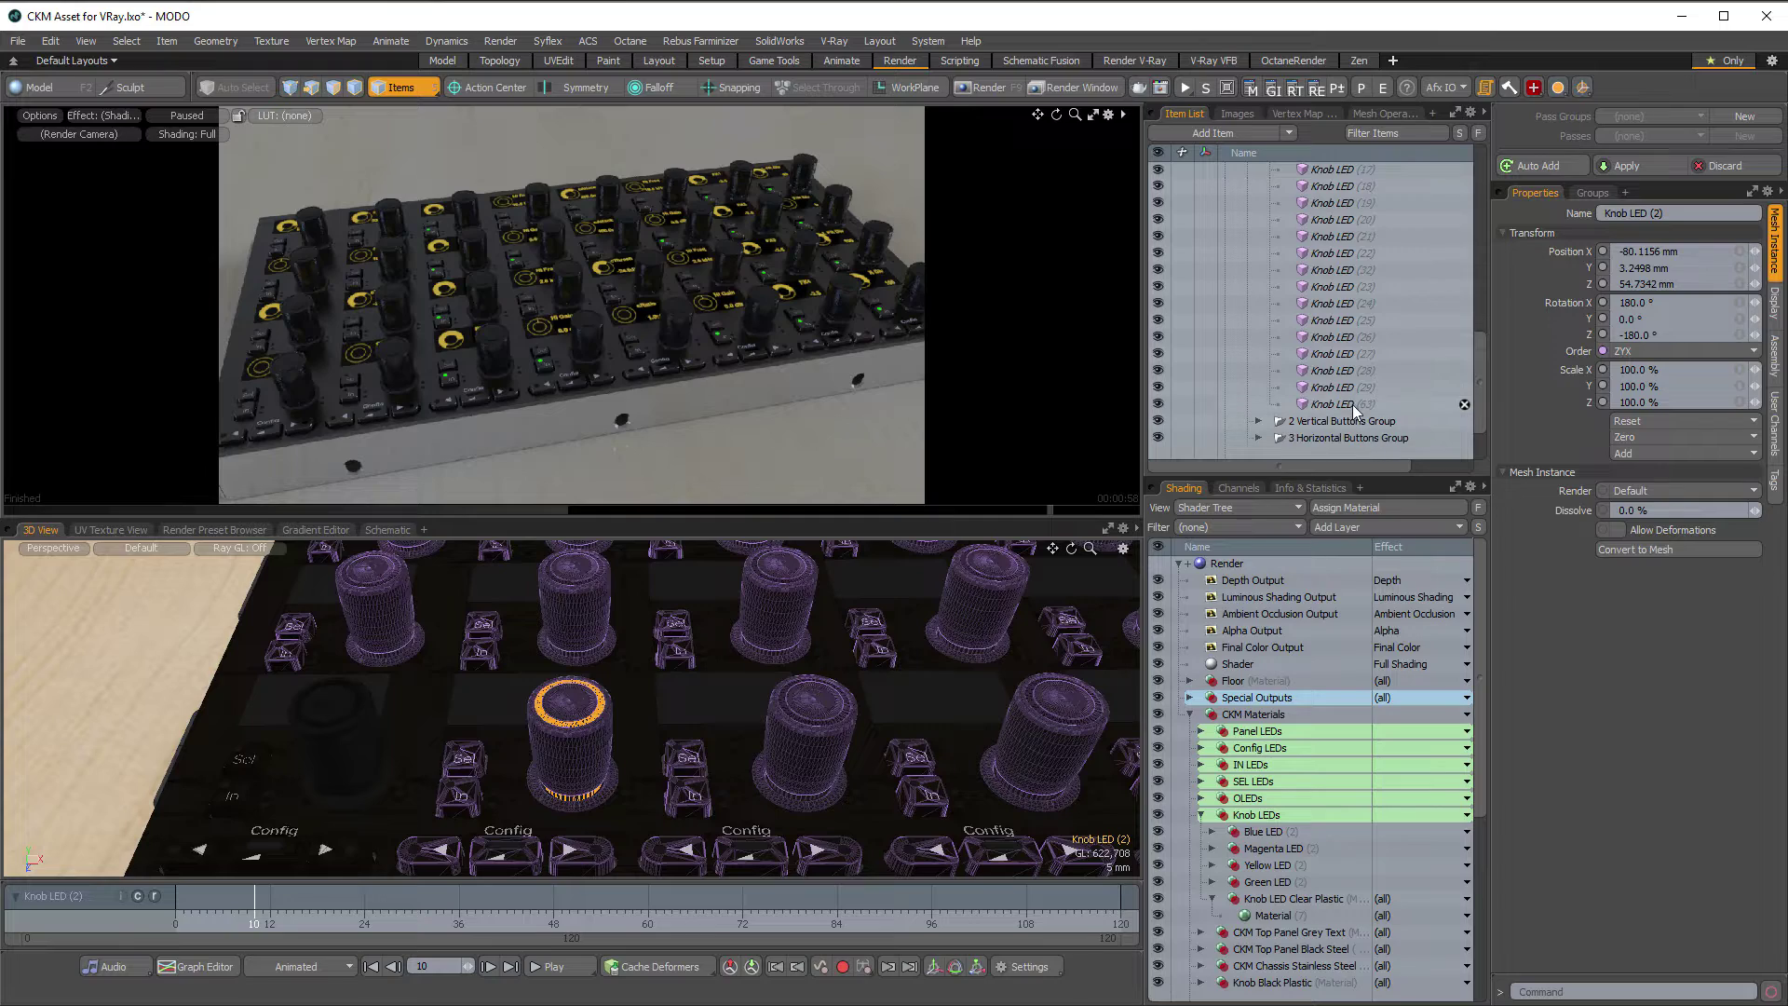
shift+click(1351, 405)
scroll(801, 708, down, 5)
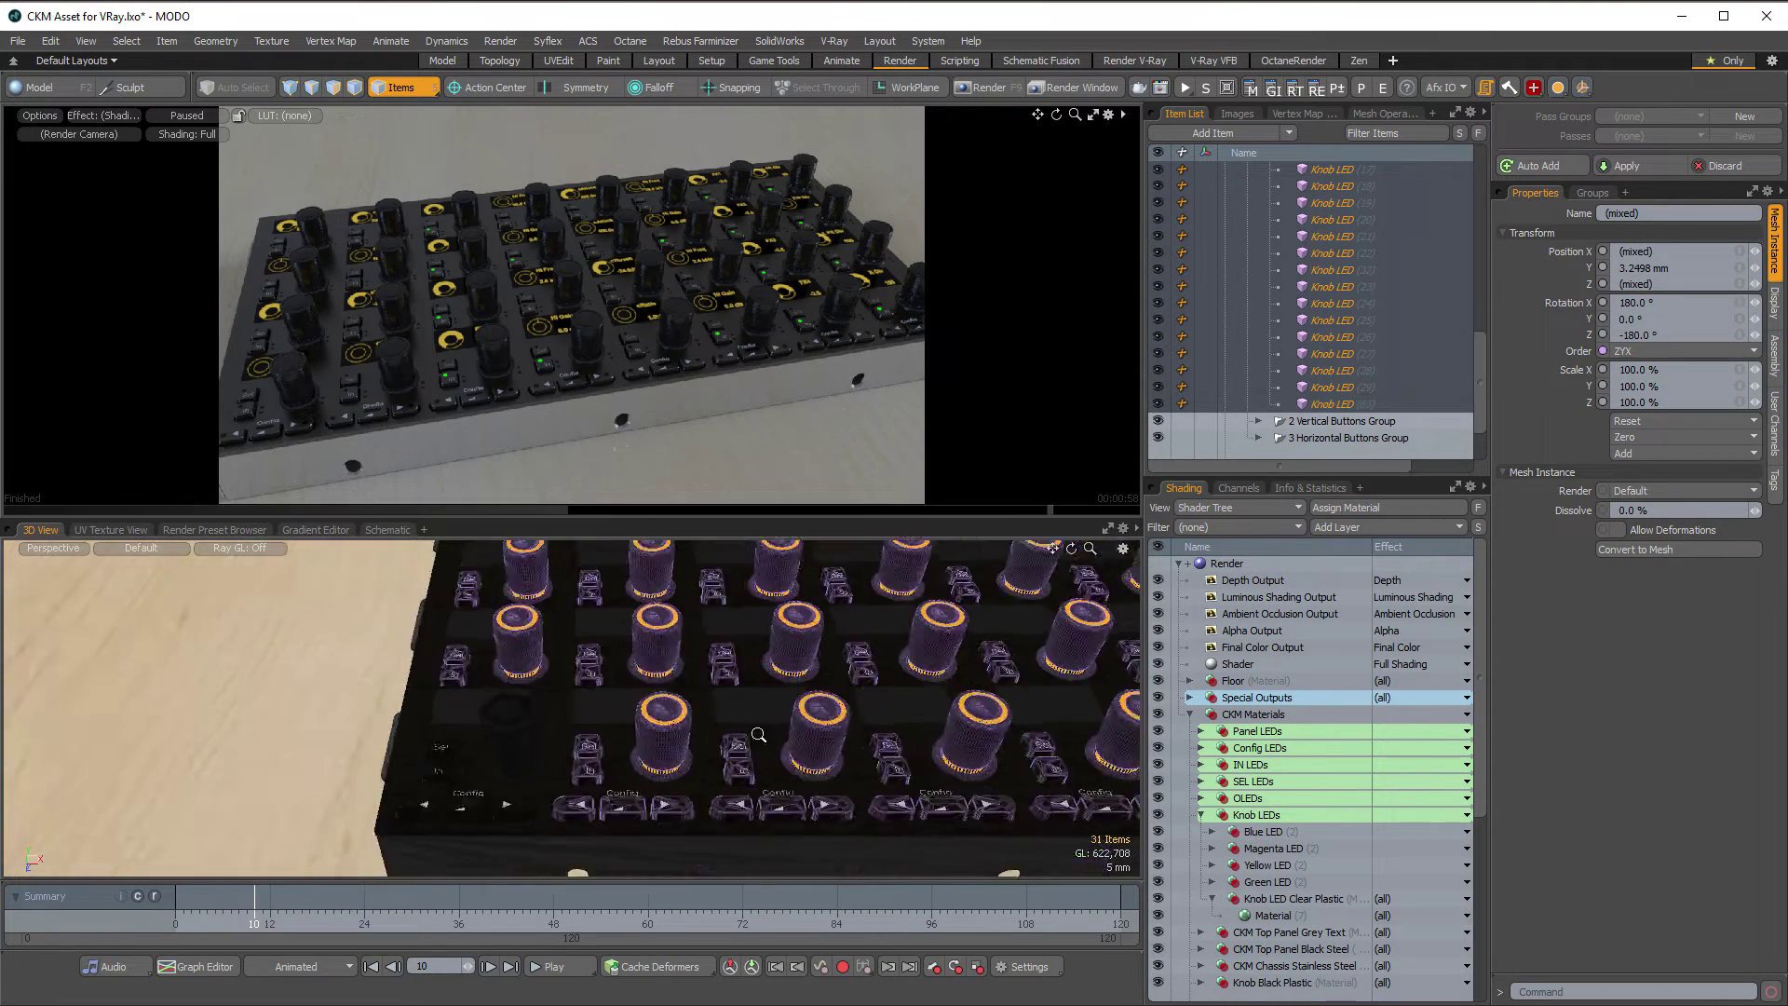
scroll(684, 758, down, 3)
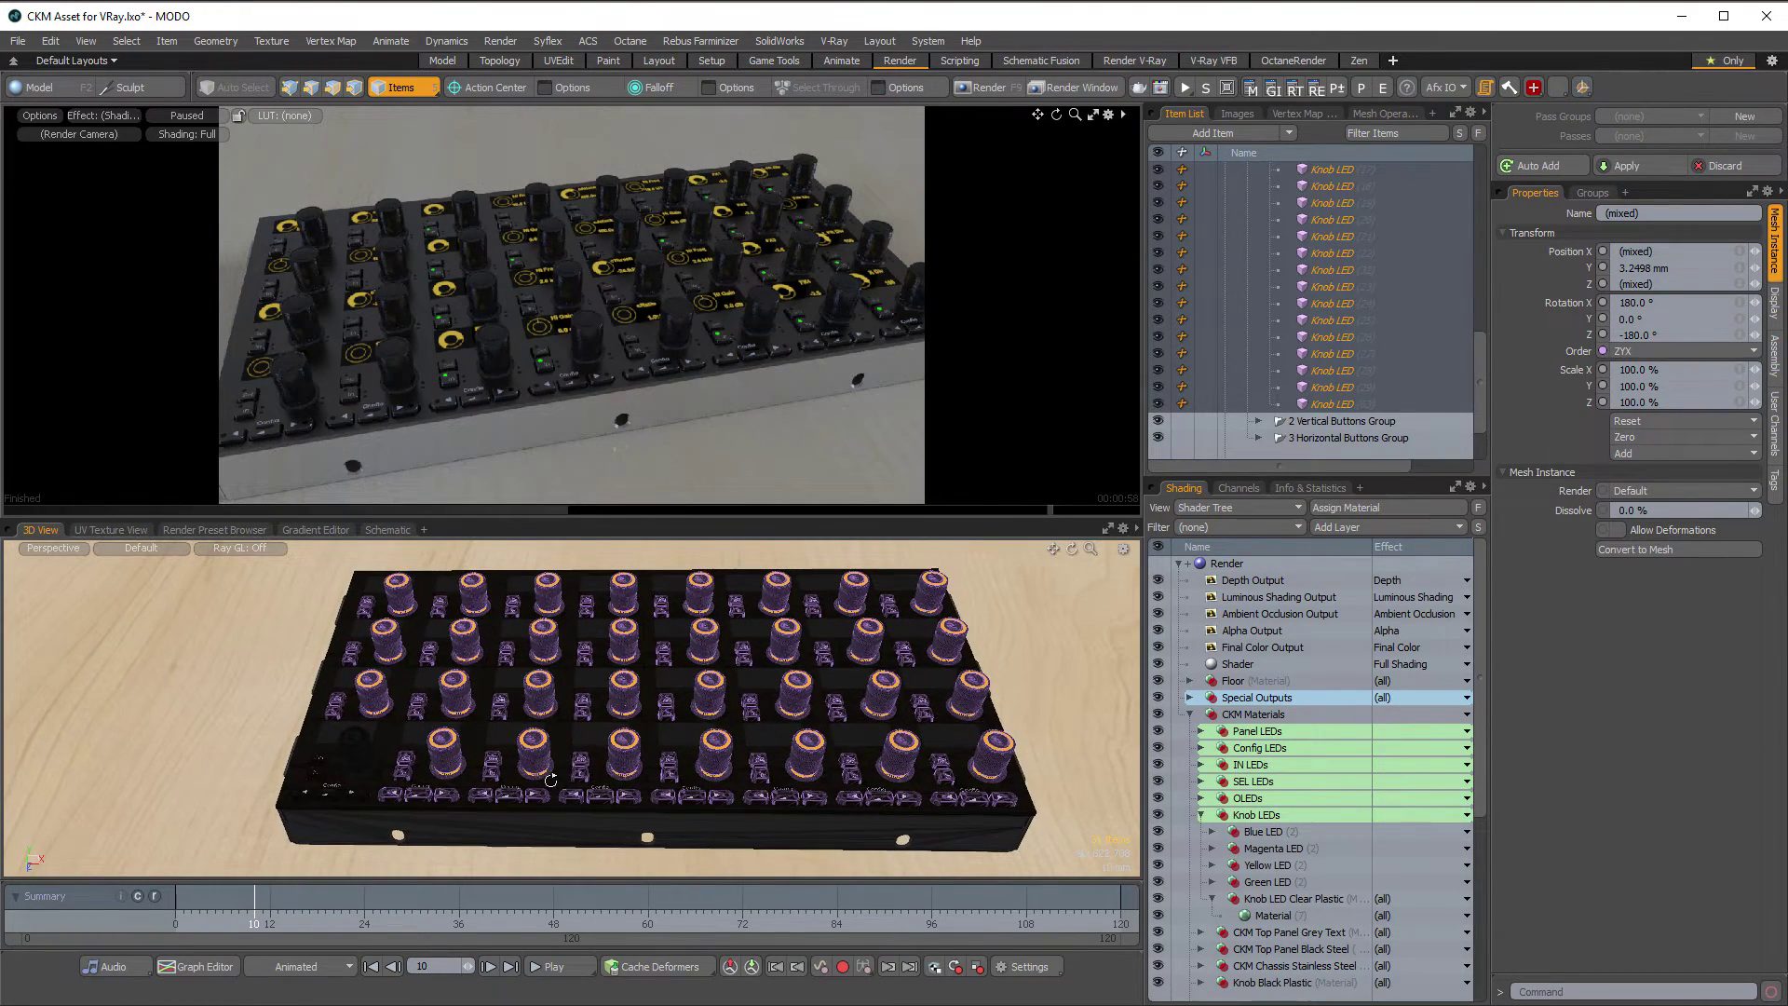
scroll(596, 771, up, 3)
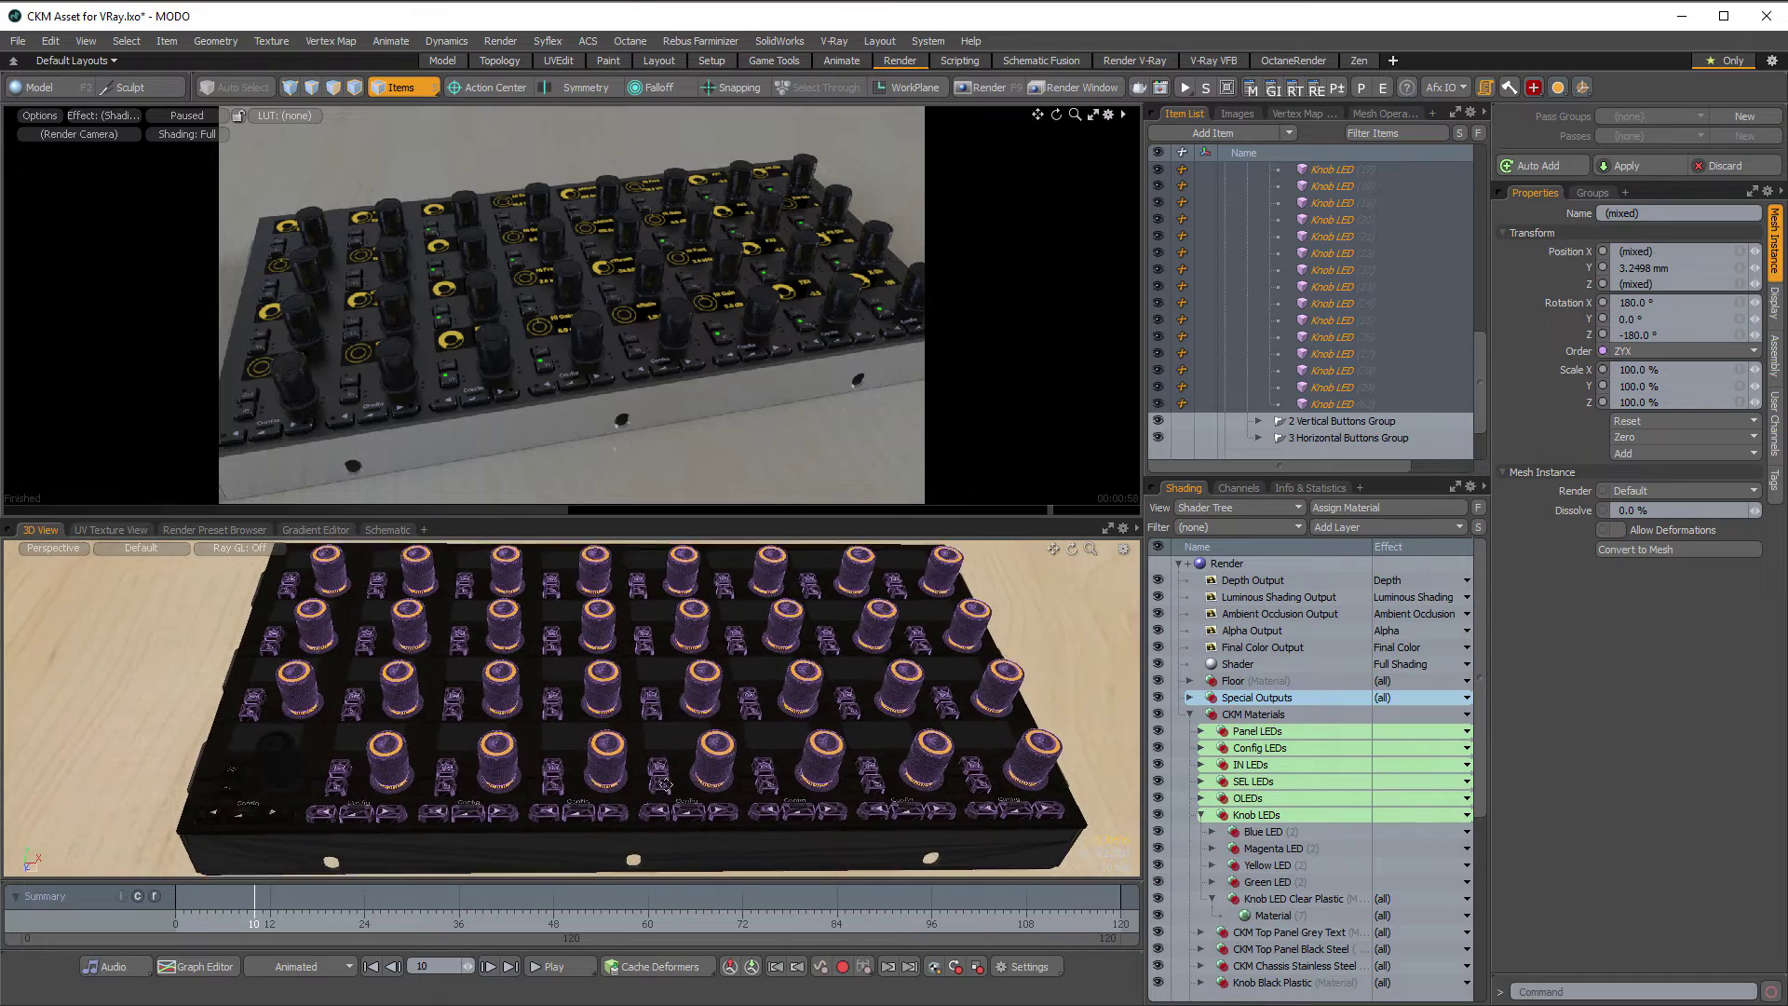
scroll(632, 785, down, 1)
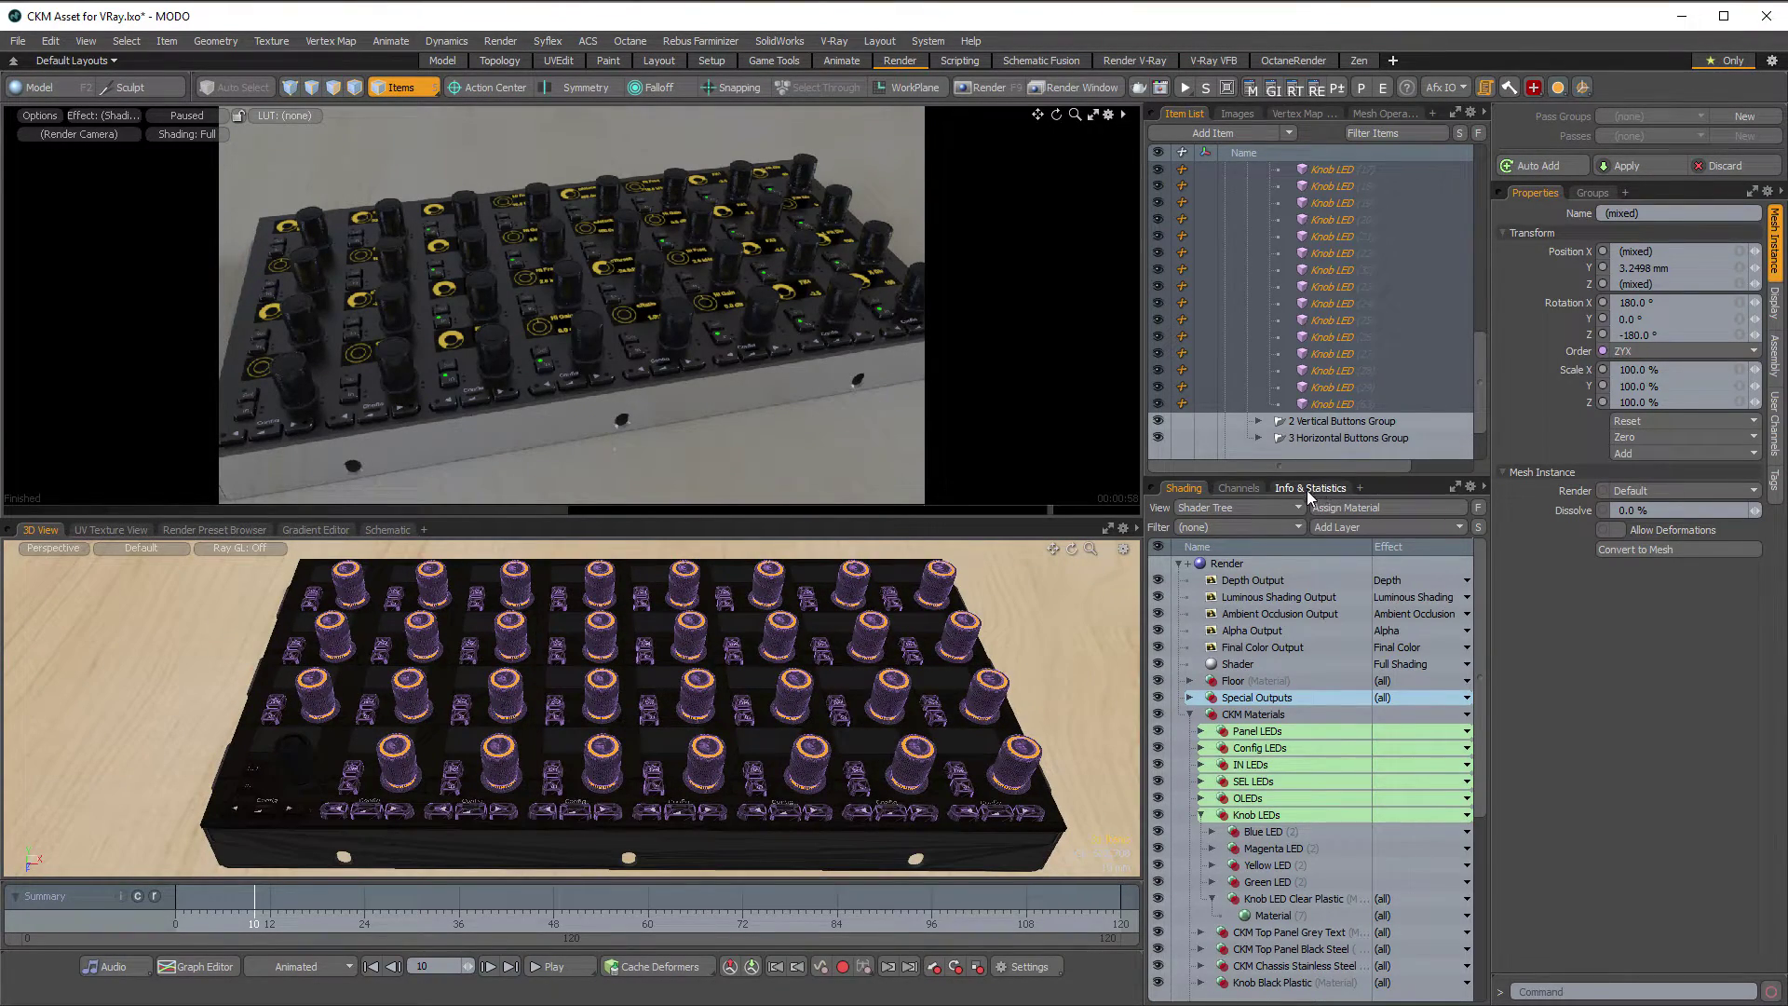
right_click(1333, 406)
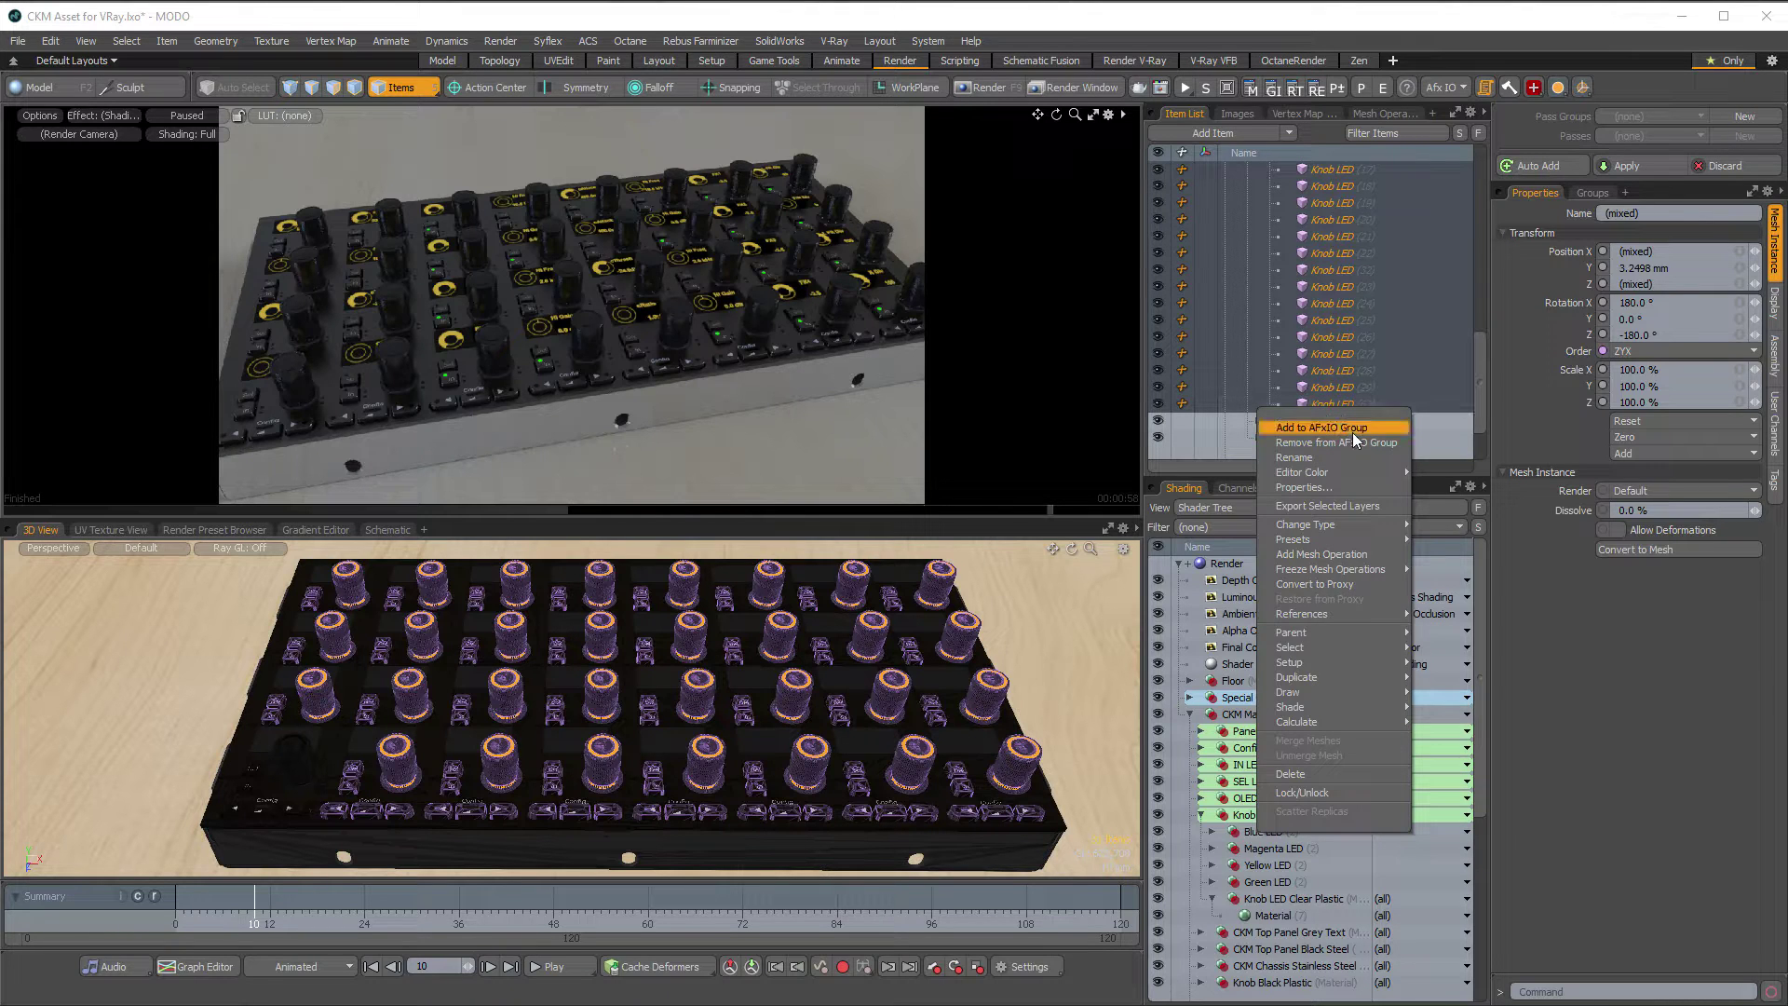
mouse_move(1335, 523)
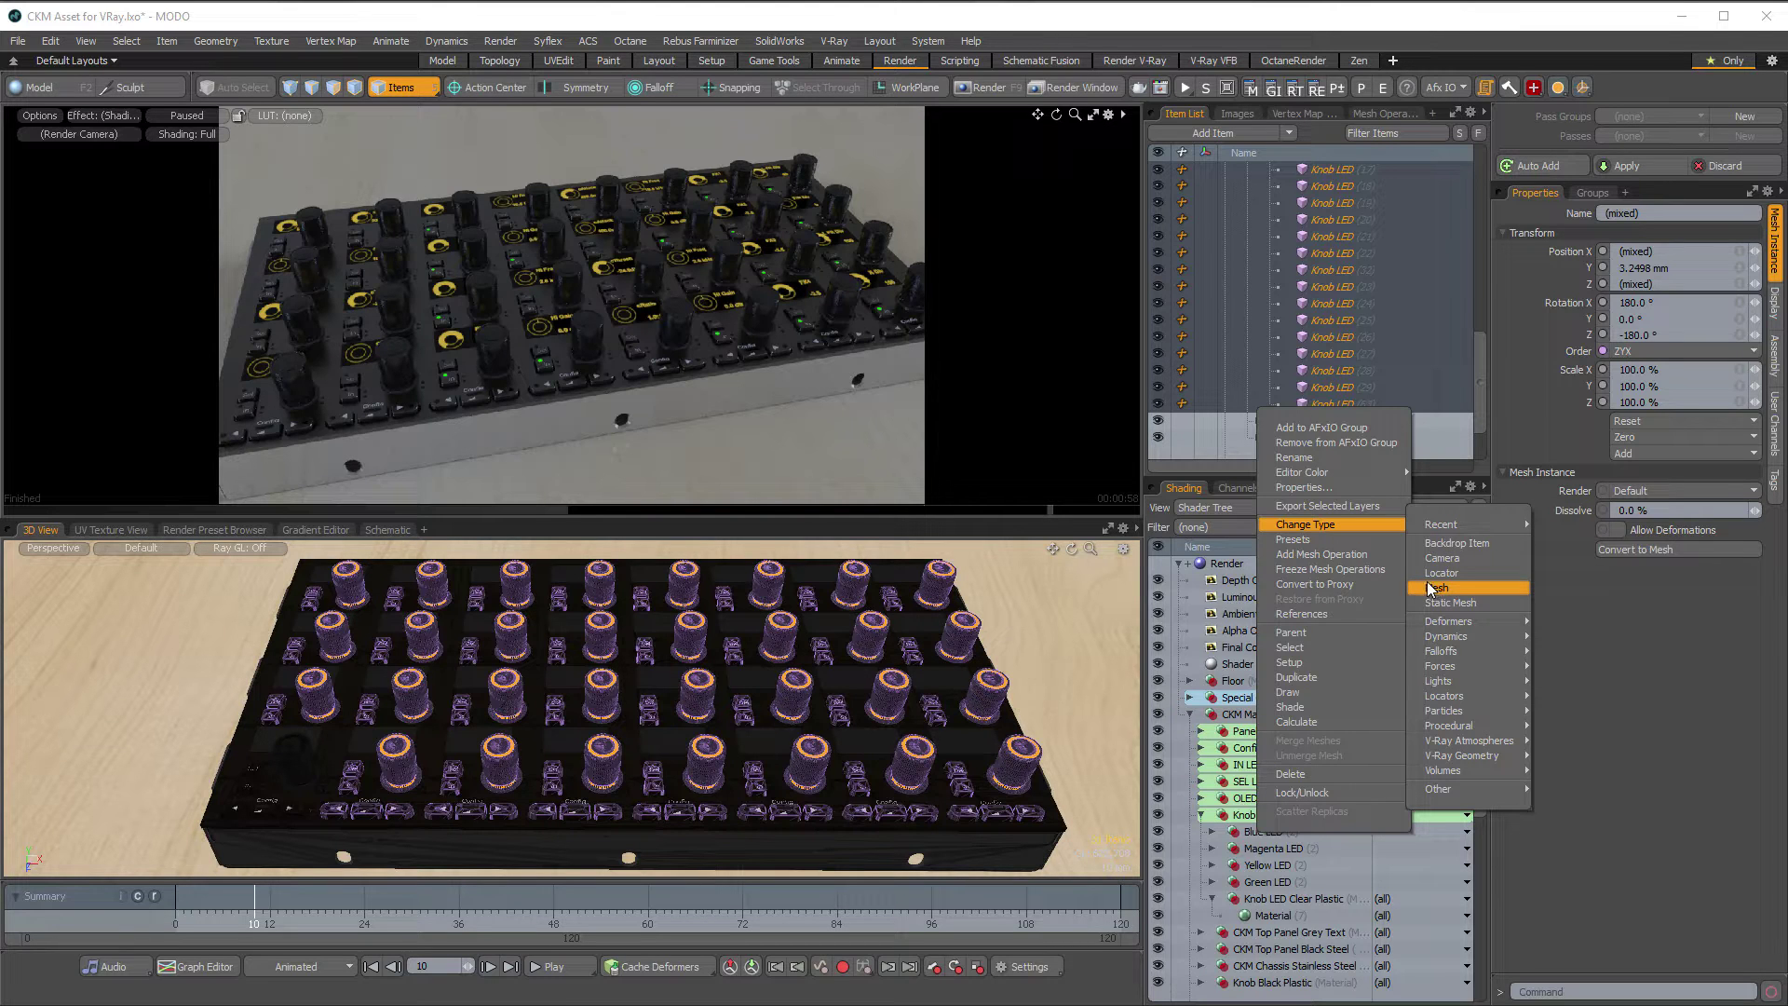
click(1630, 627)
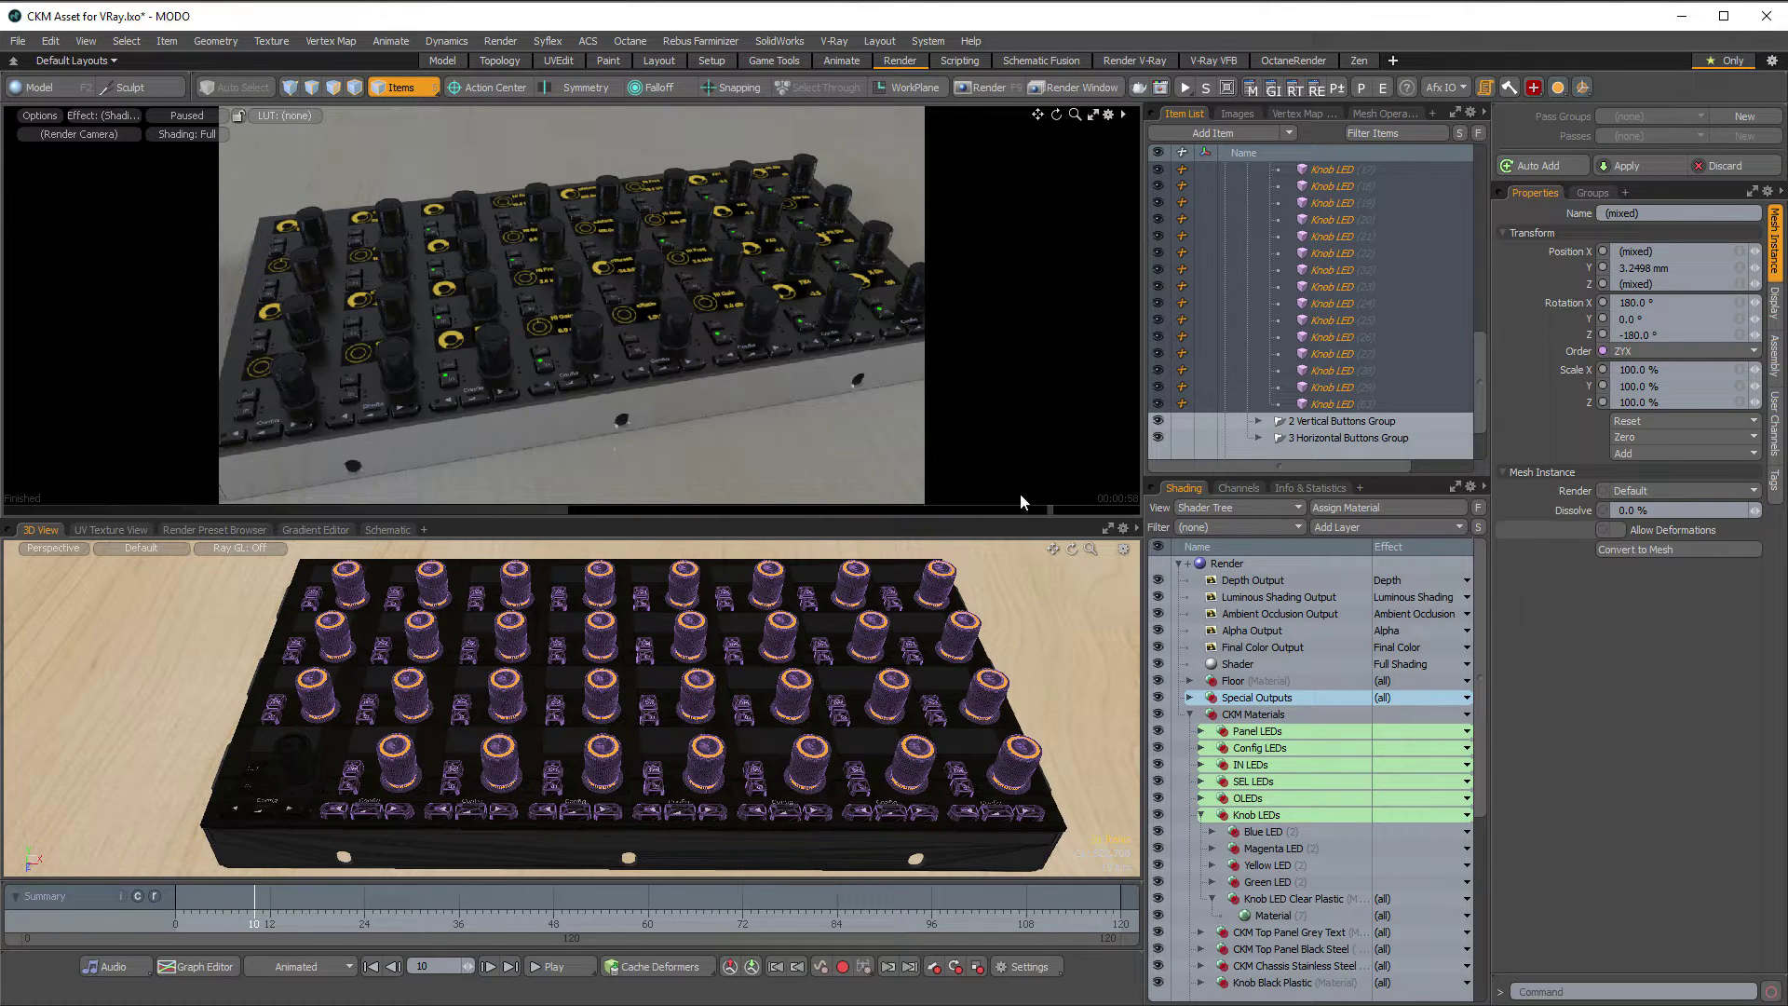
click(1076, 630)
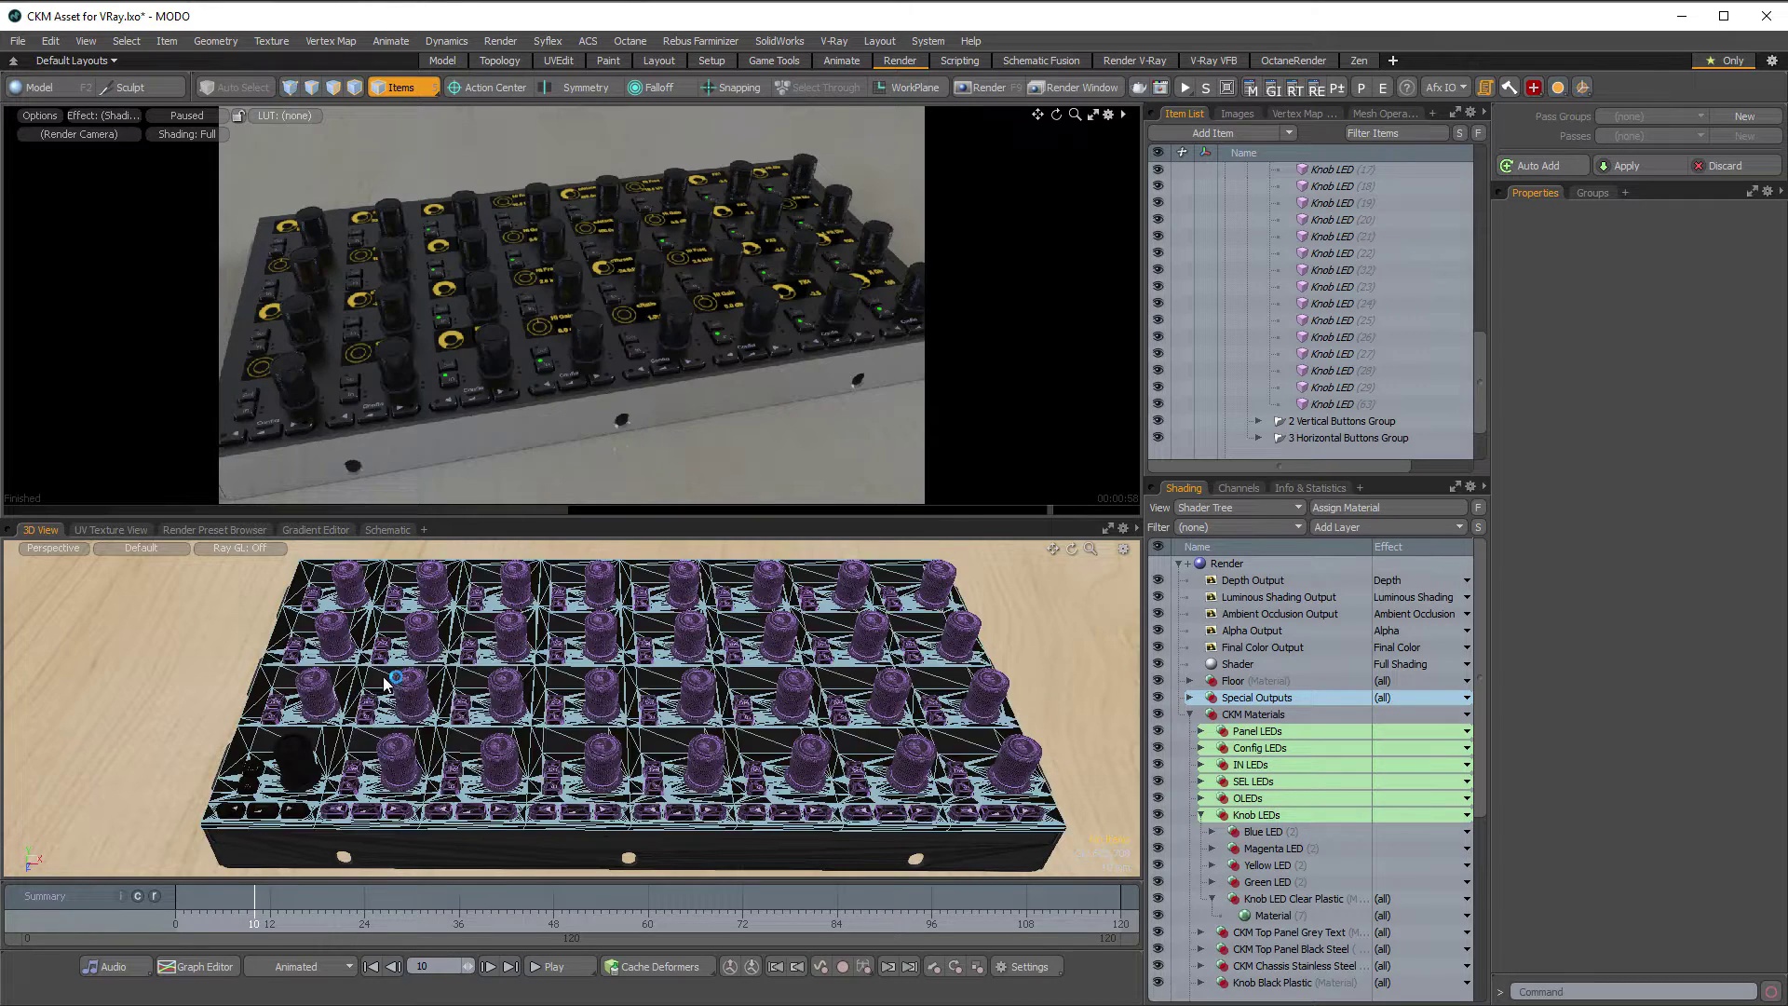
Select the original Knob LED mesh and pick the material on its surface in material selection mode
ctrl+alt+drag(284, 748, 451, 758)
click(352, 756)
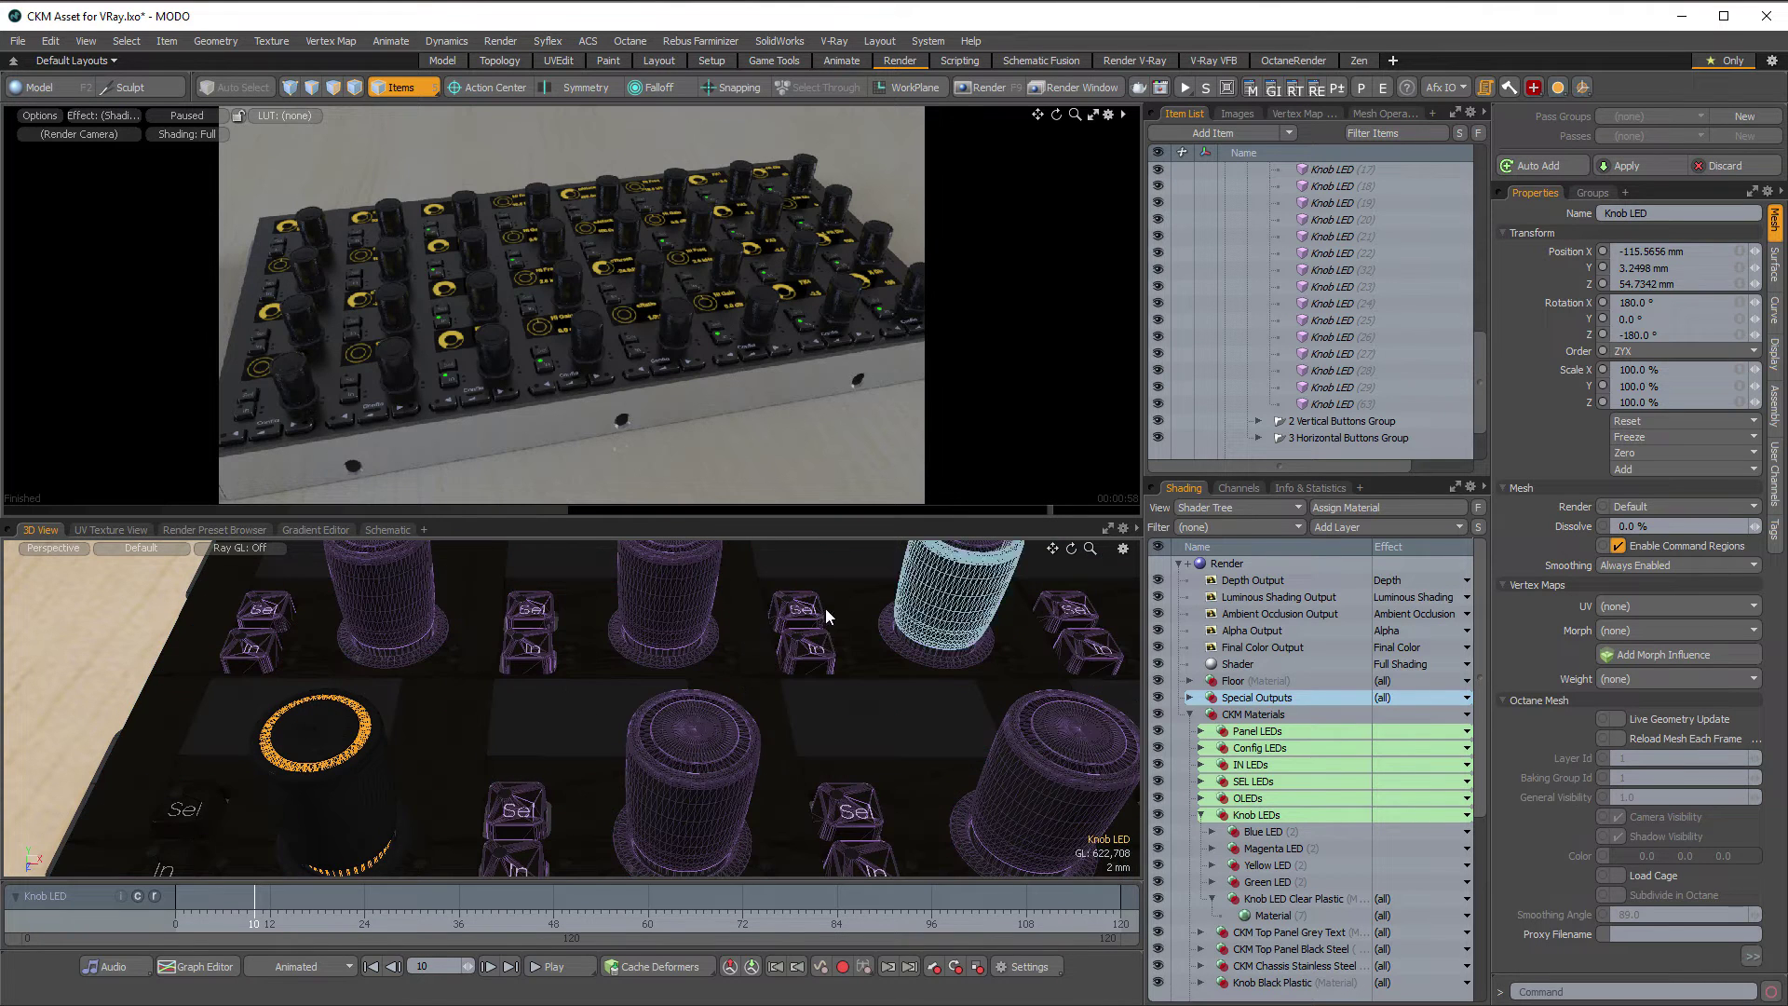
key(4)
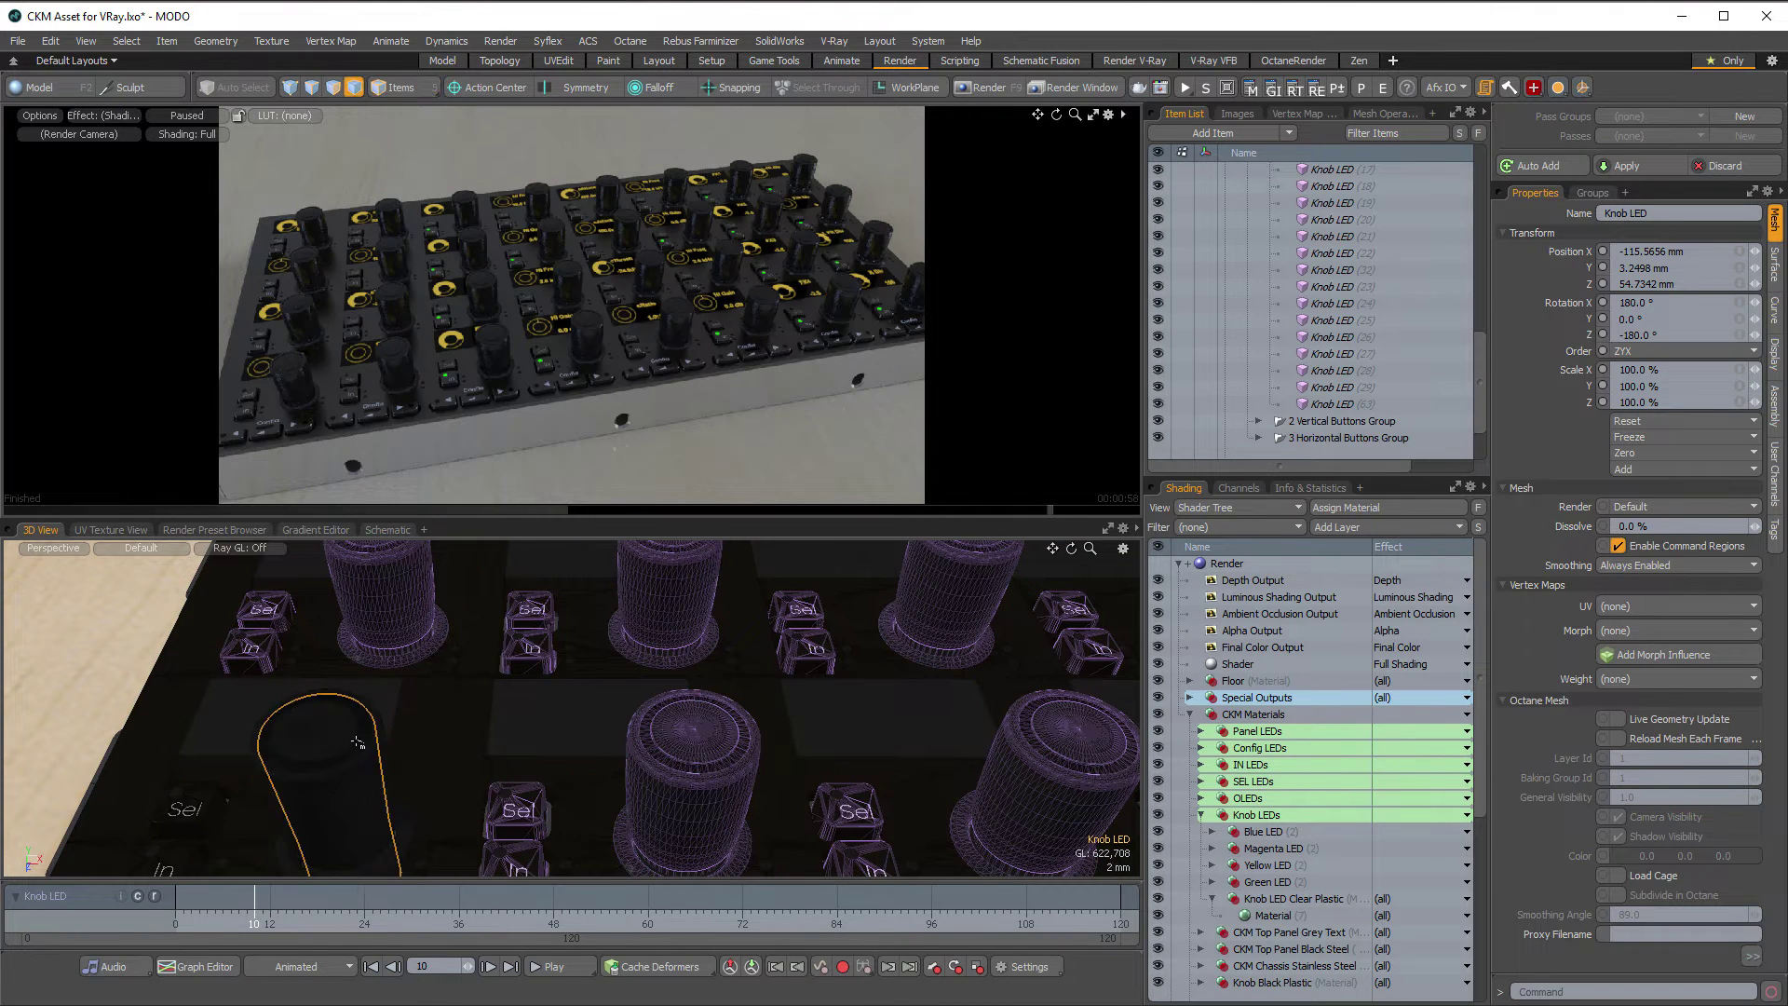
click(355, 743)
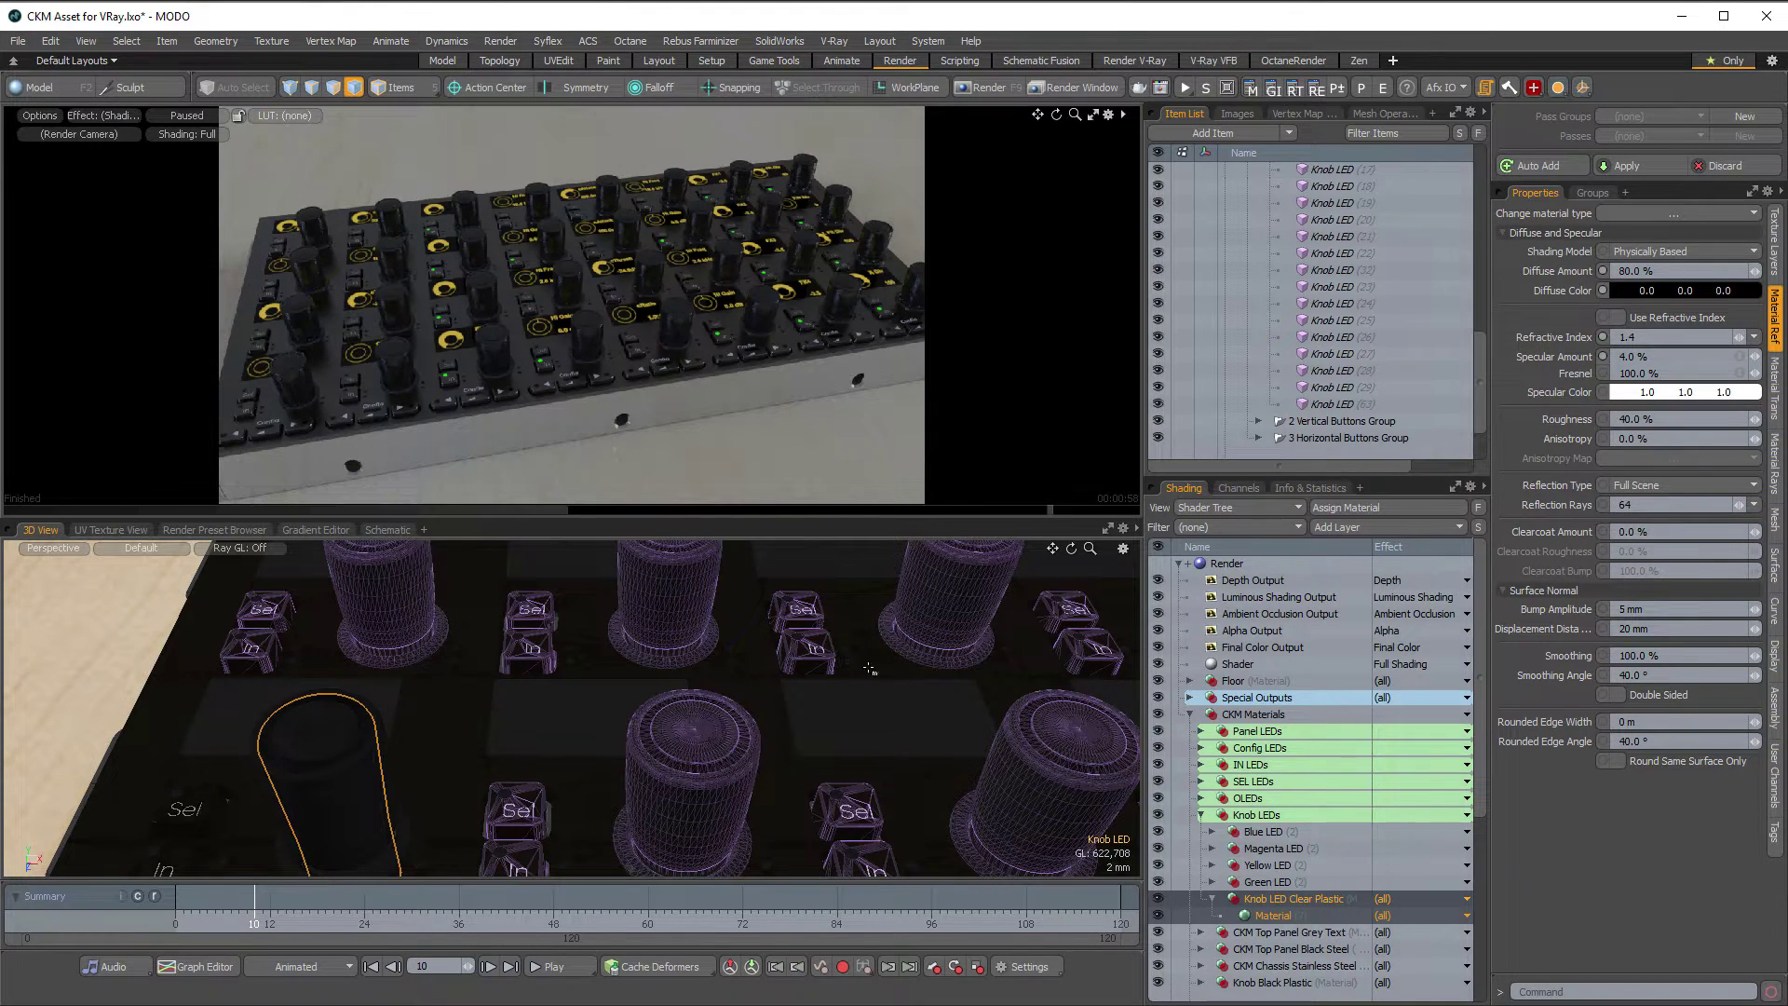
Inspect the properties of the Knob LED Clear Plastic mask and of the material inside it
scroll(1470, 859, down, 3)
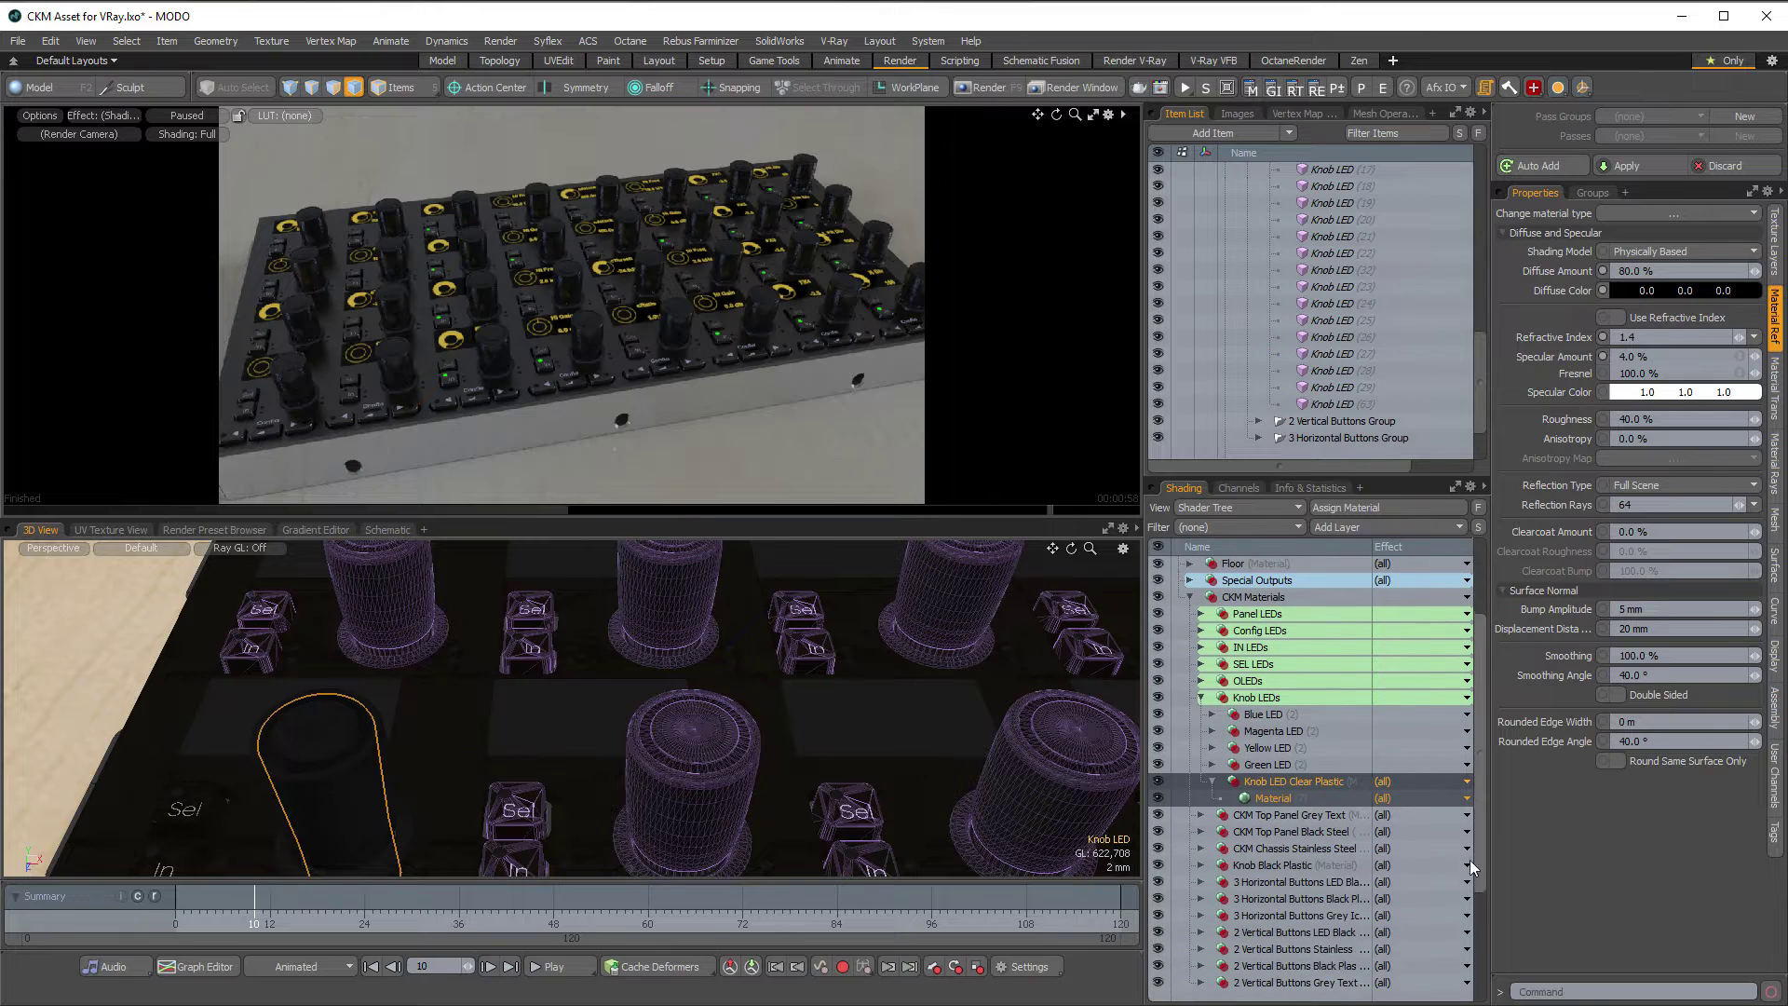
click(1294, 786)
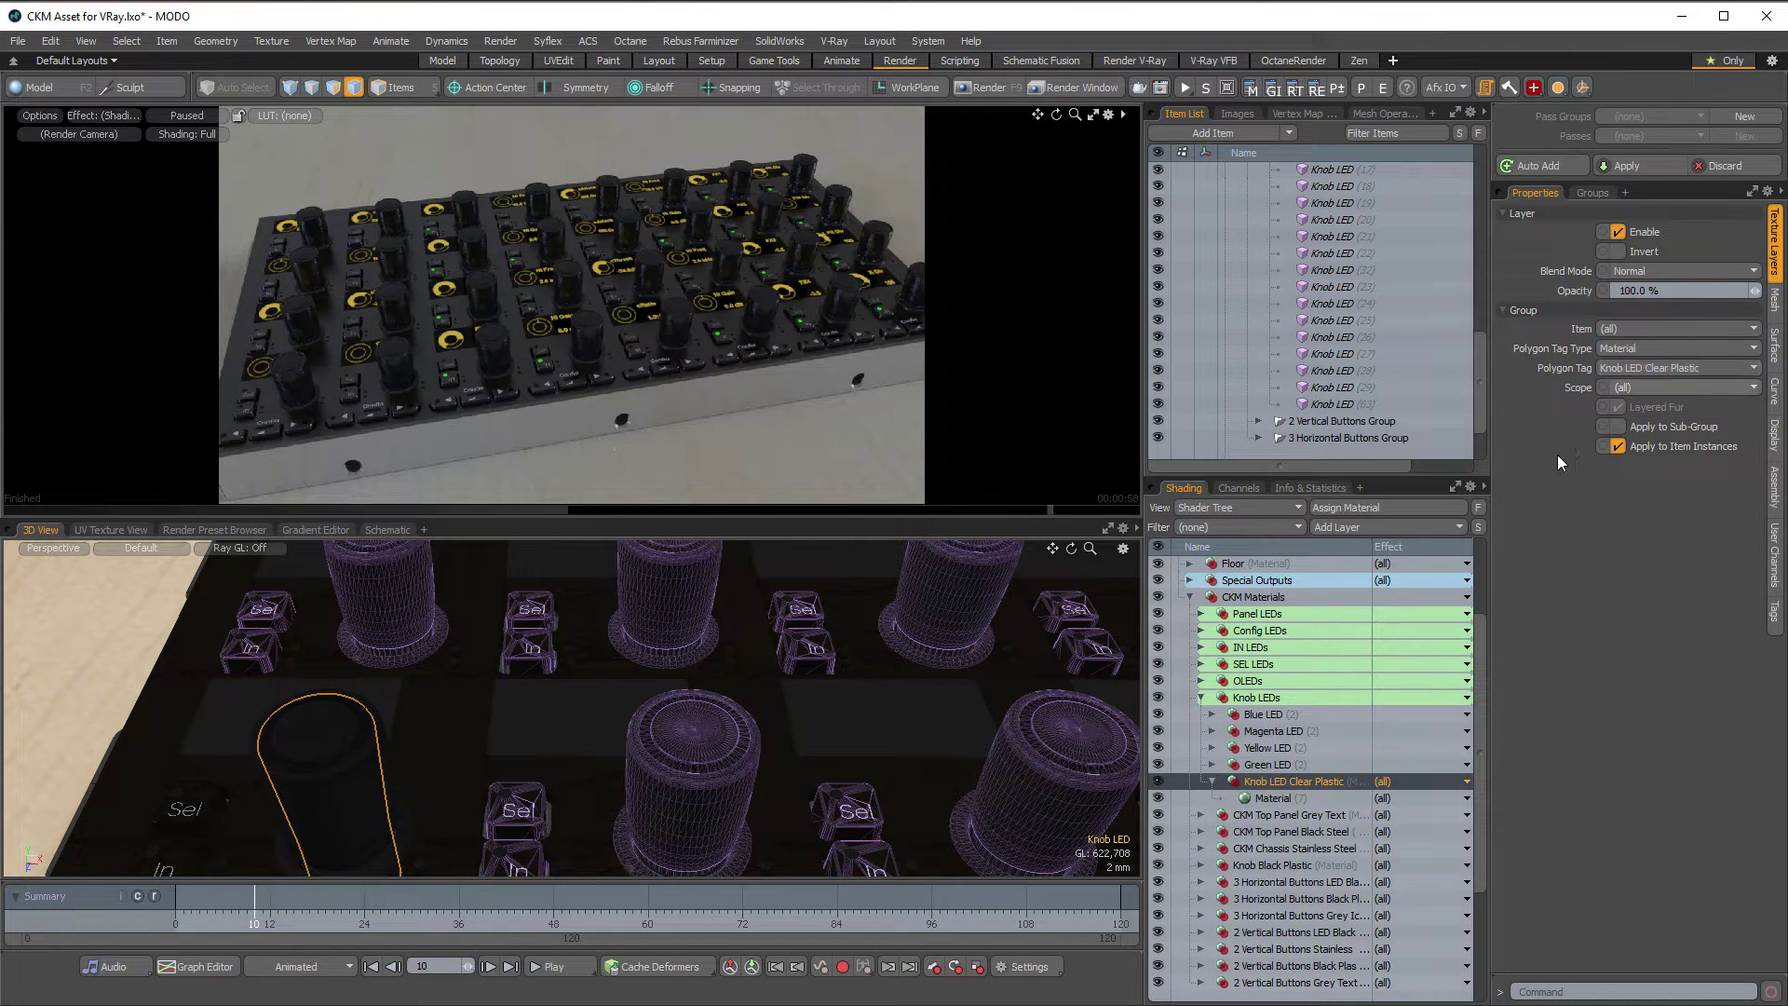
click(1280, 799)
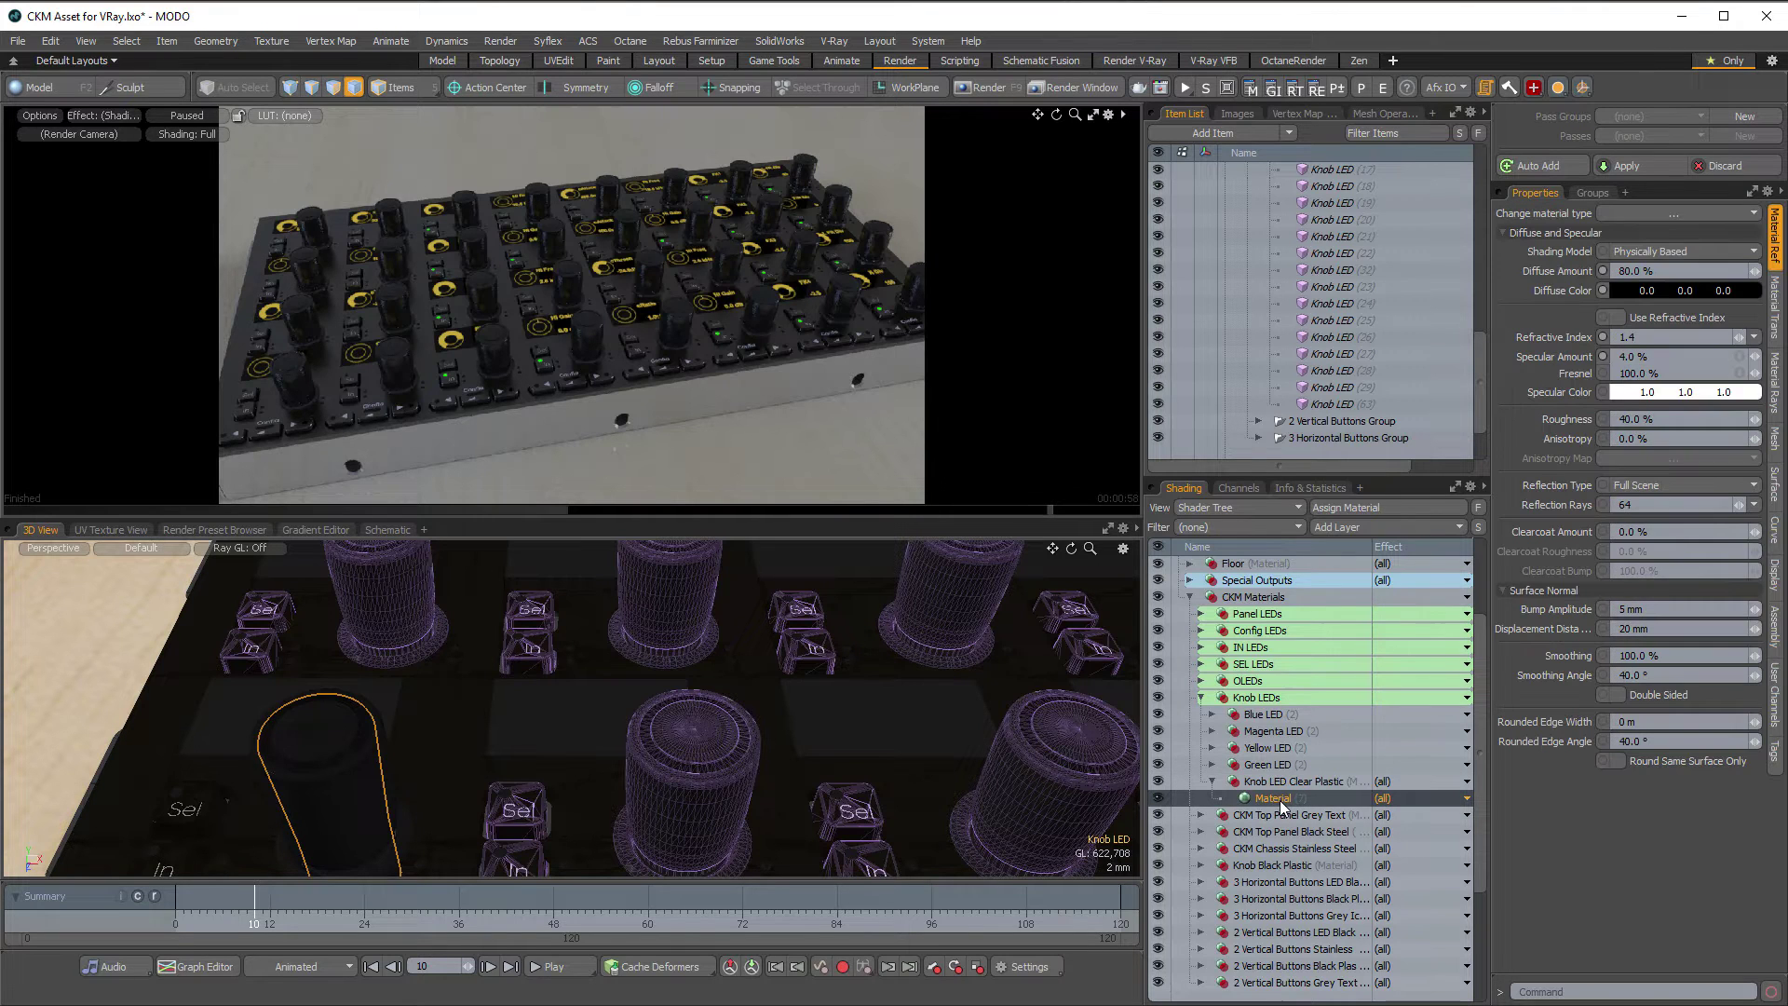
Check which polygons carry the Knob LED Clear Plastic tag by selecting them through the mesh statistics, and deselect them again
click(1308, 487)
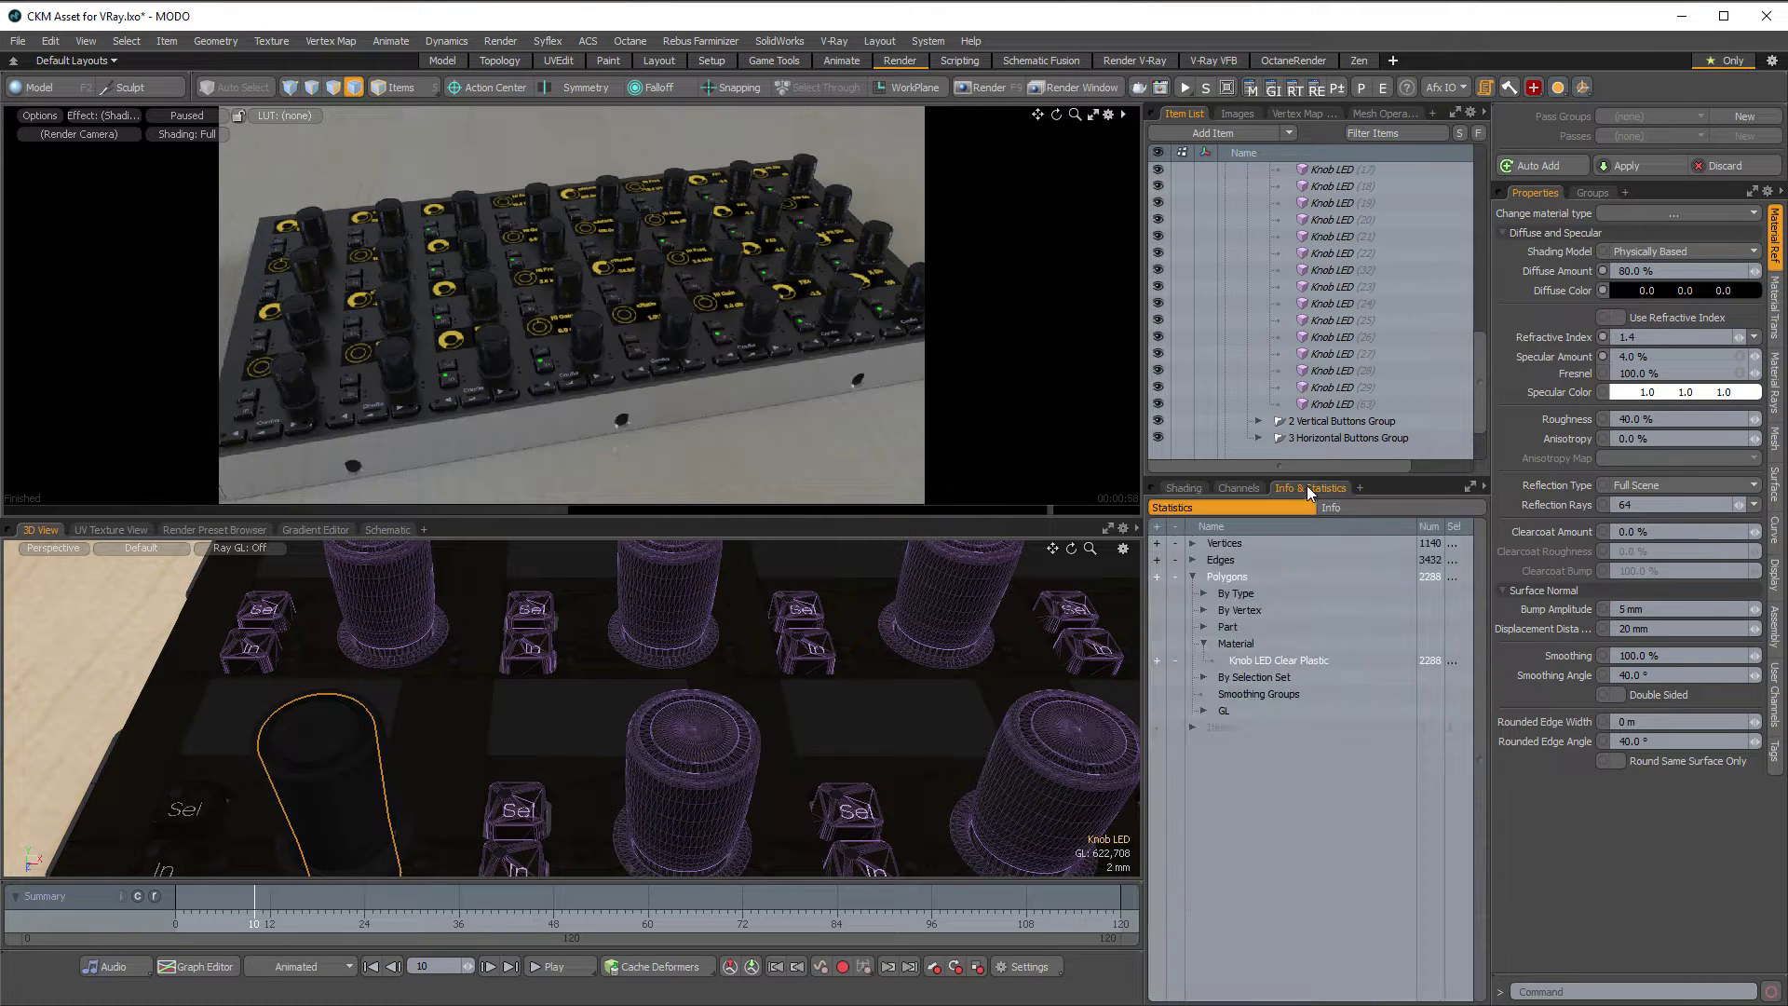
click(1159, 662)
middle_drag(478, 793, 493, 718)
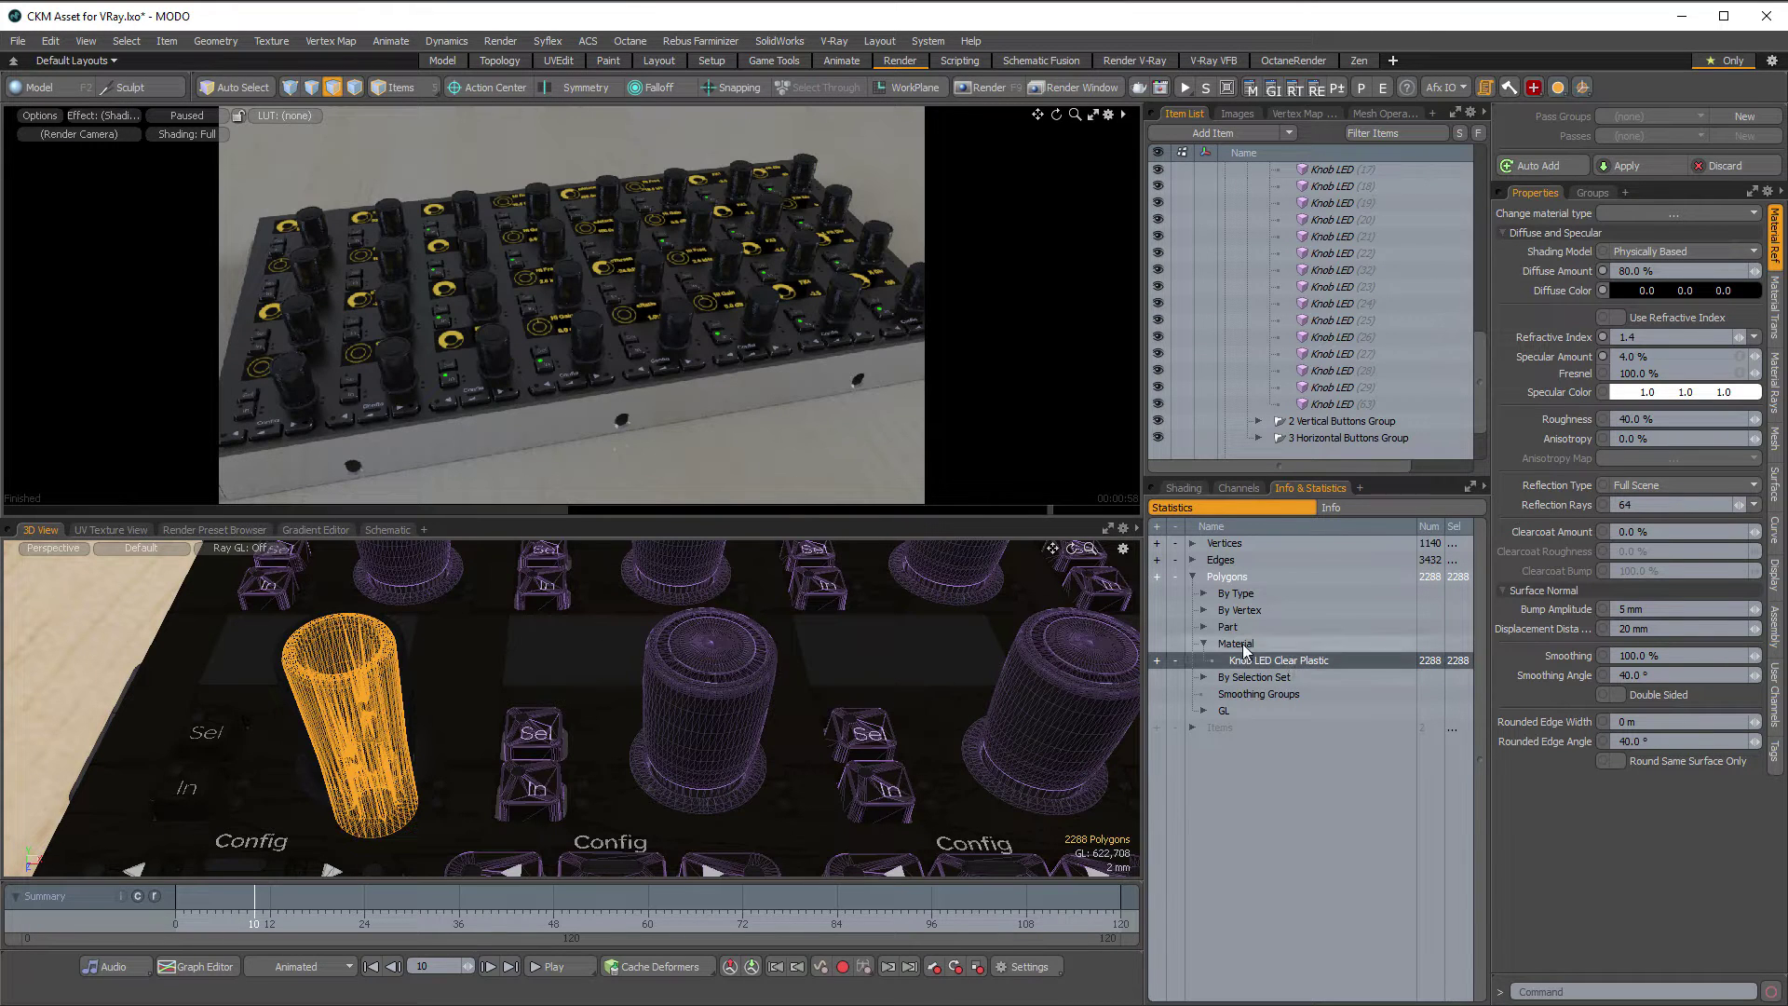
click(1180, 662)
scroll(666, 733, down, 3)
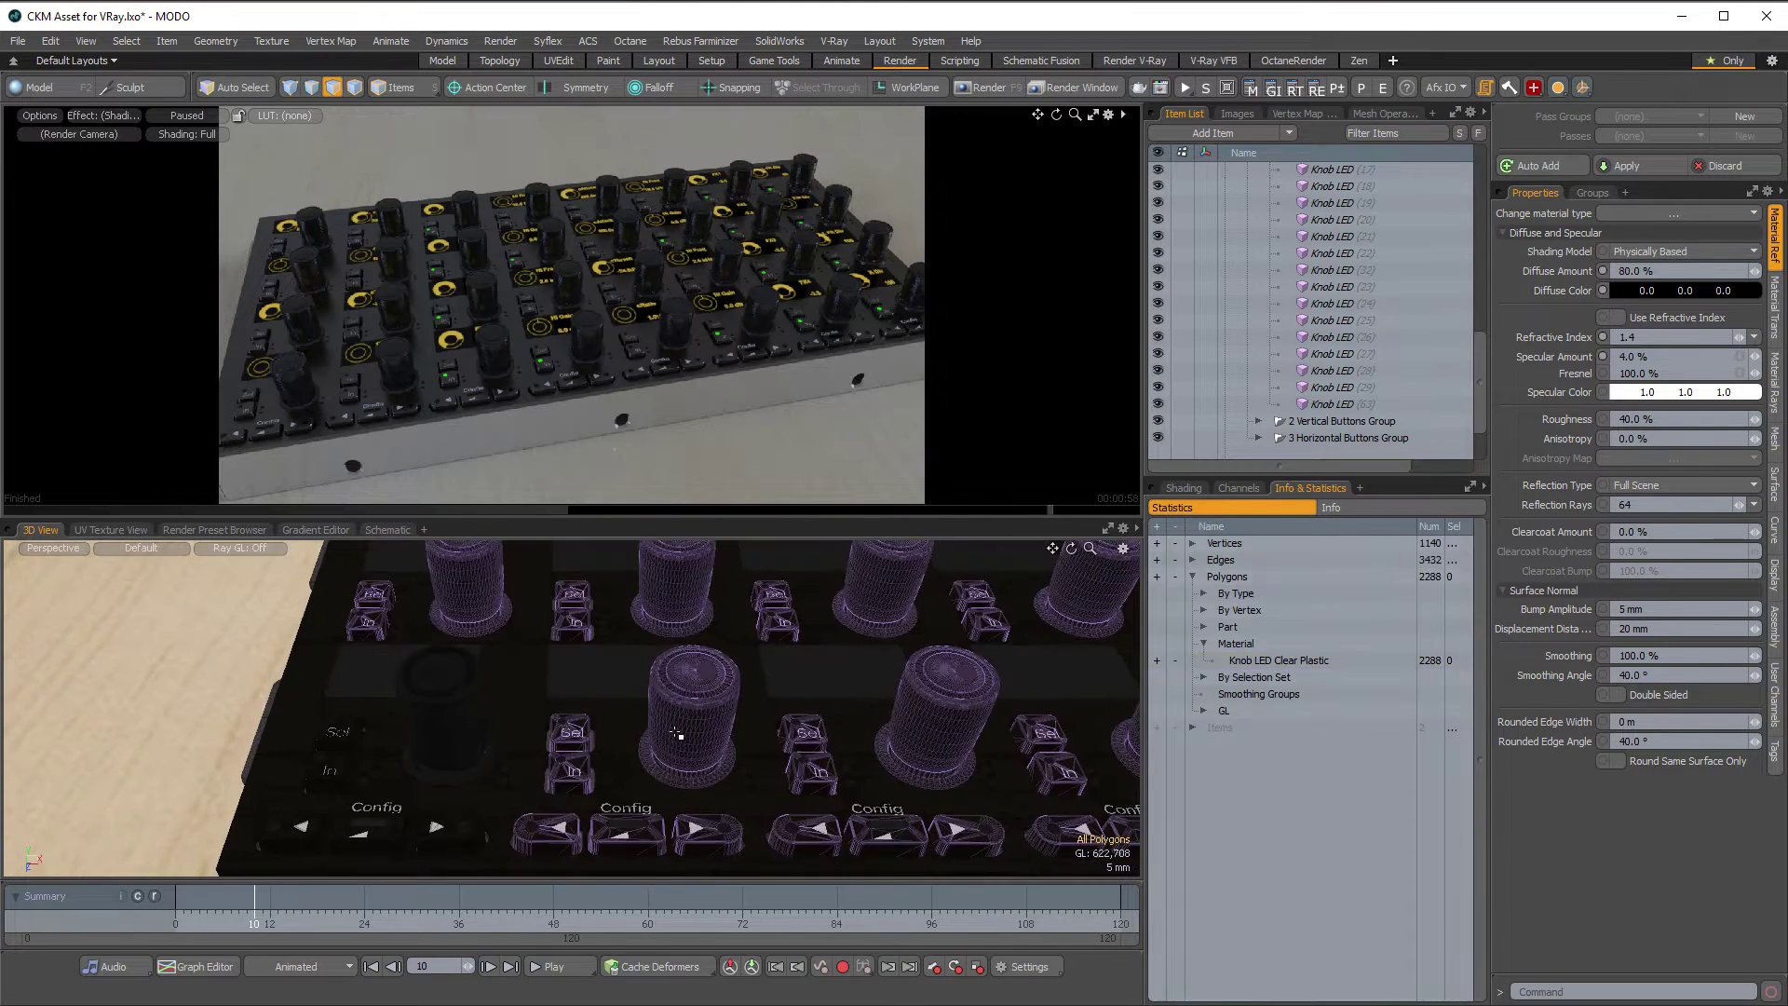
Return to item selection, select the Knob LED (2) instance on the adjacent front-row knob, and locate it in the item list
alt+shift+drag(670, 734, 585, 761)
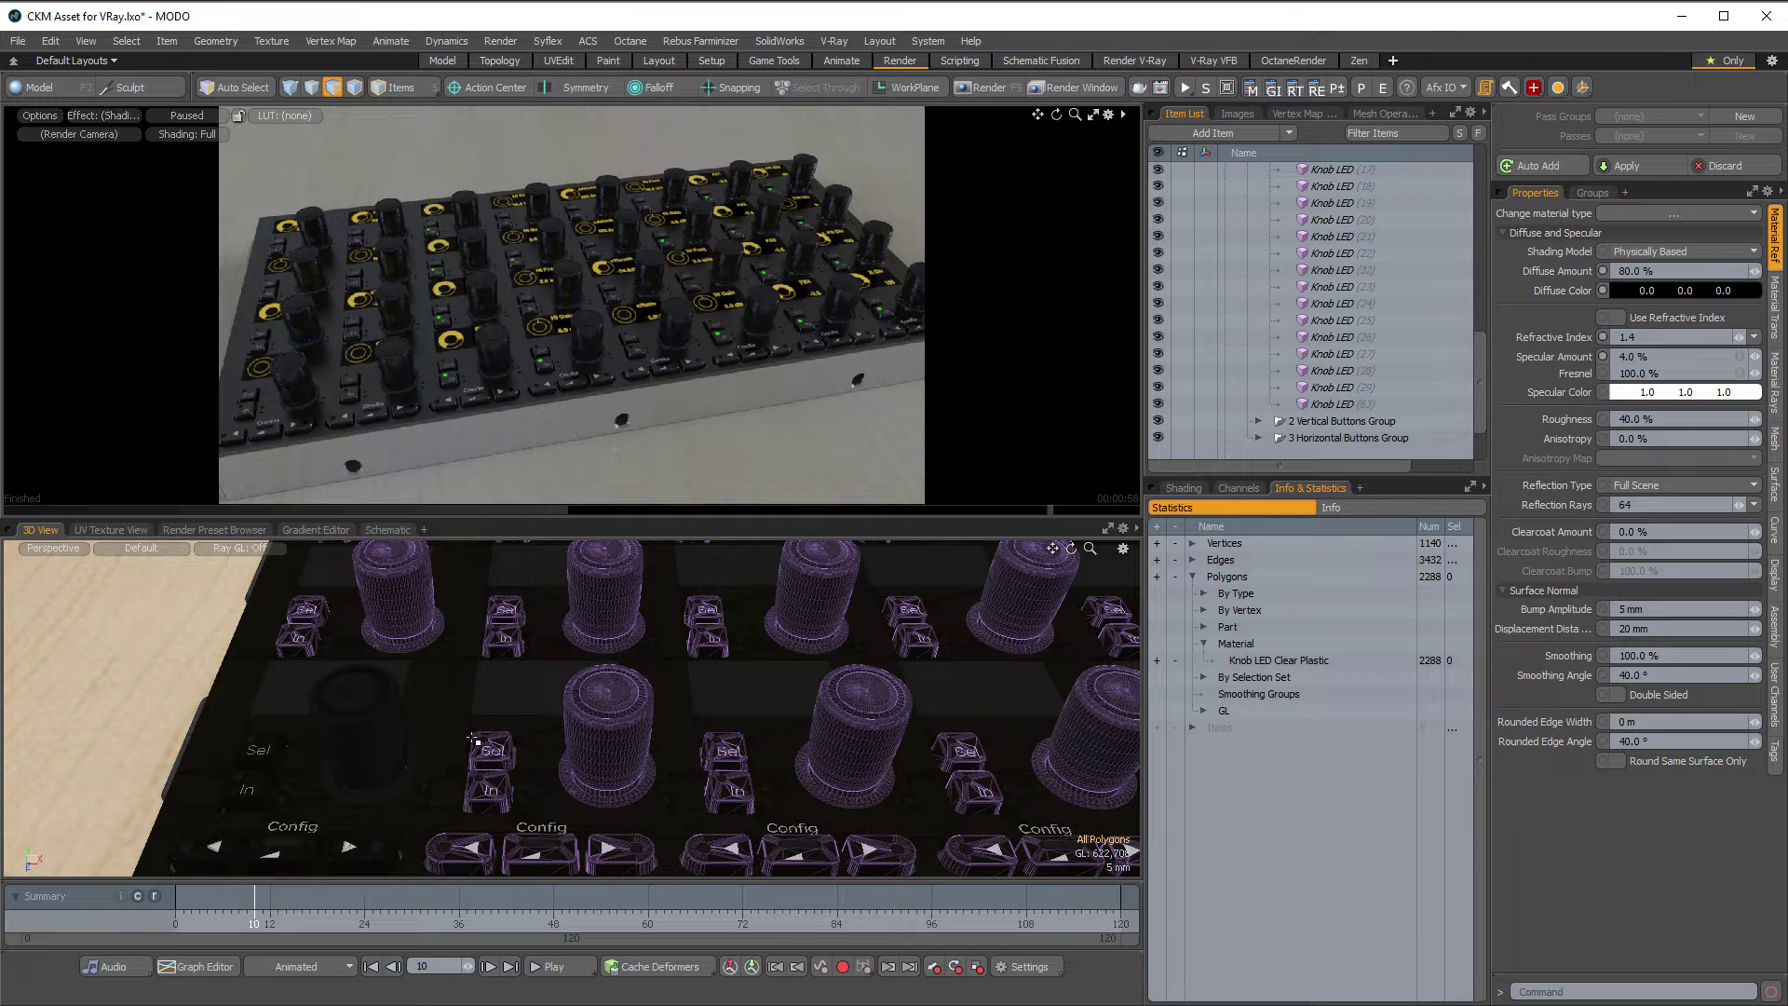
key(5)
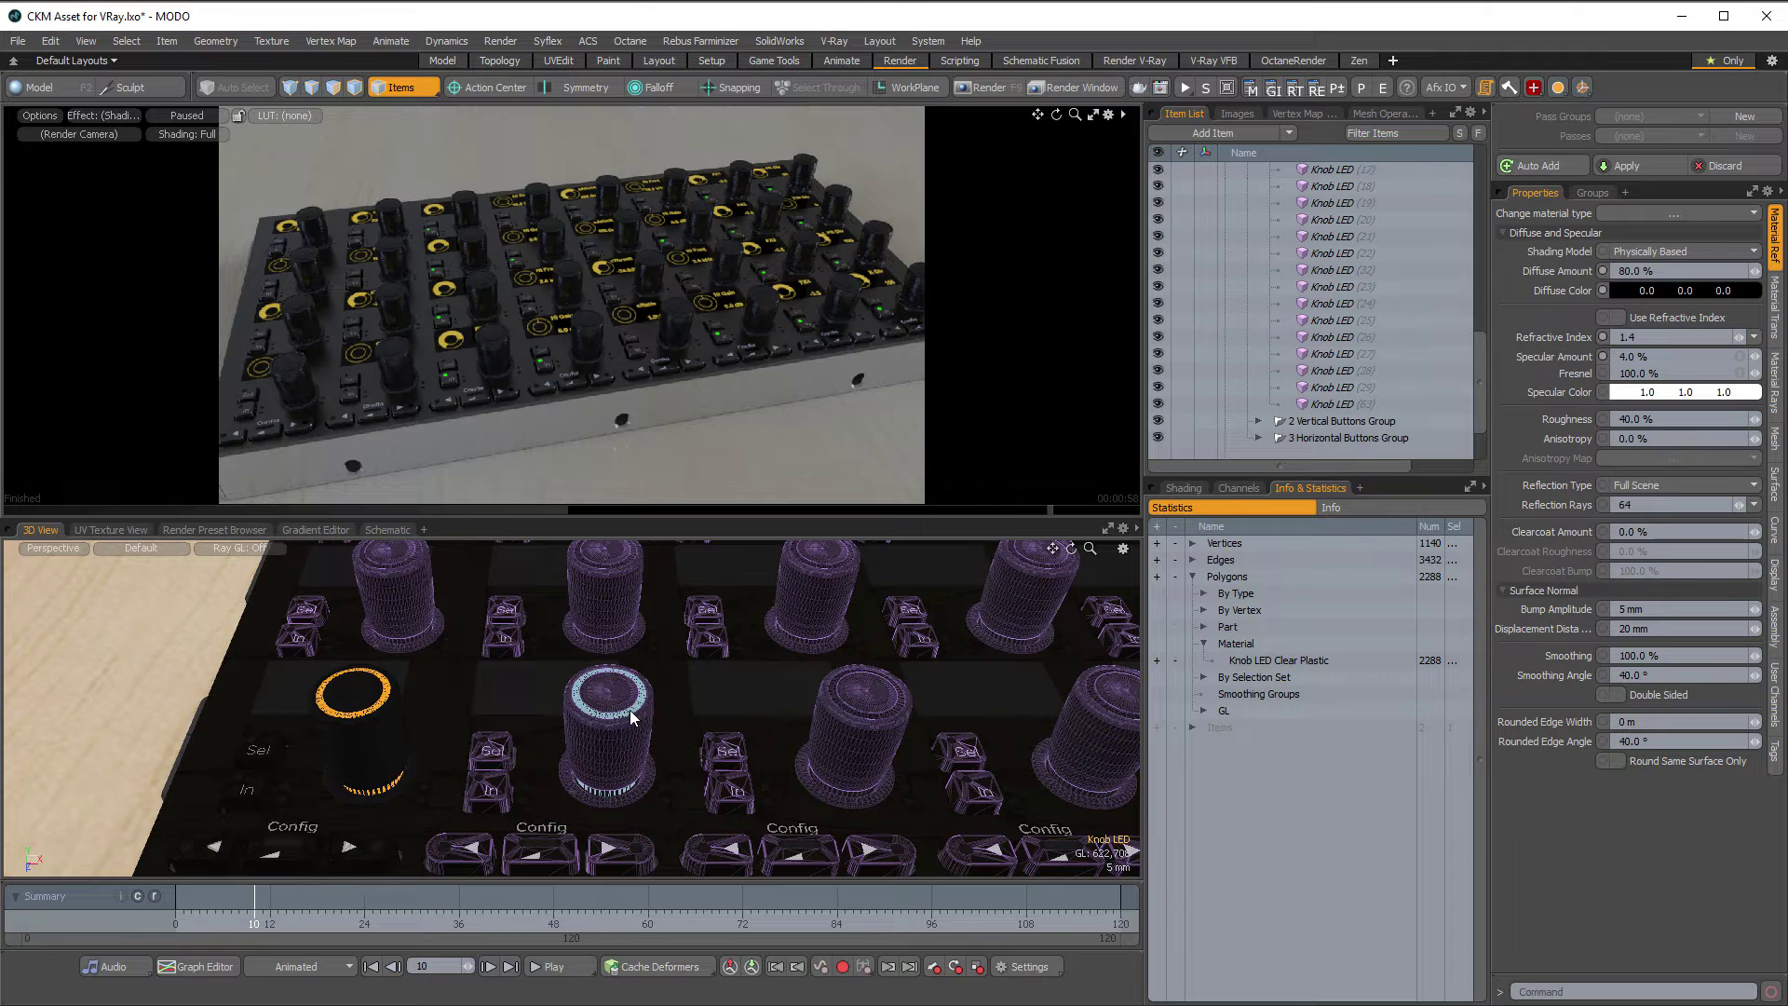
click(631, 710)
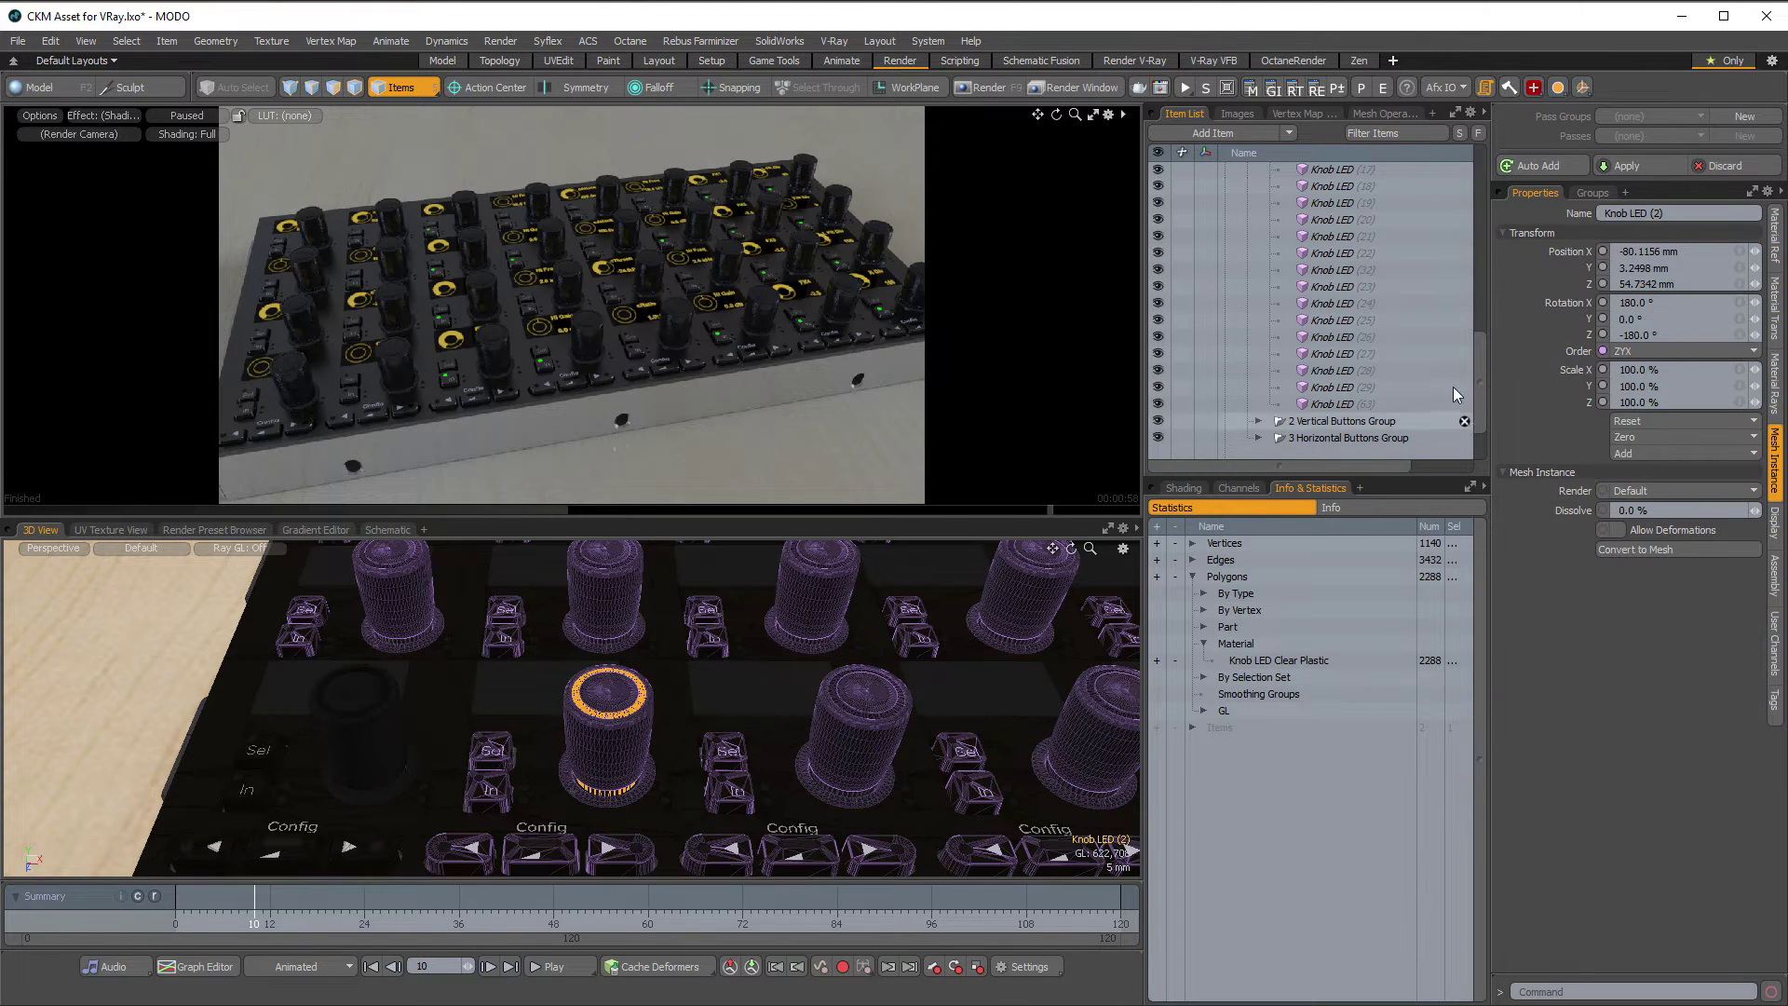
drag(1483, 390, 1483, 270)
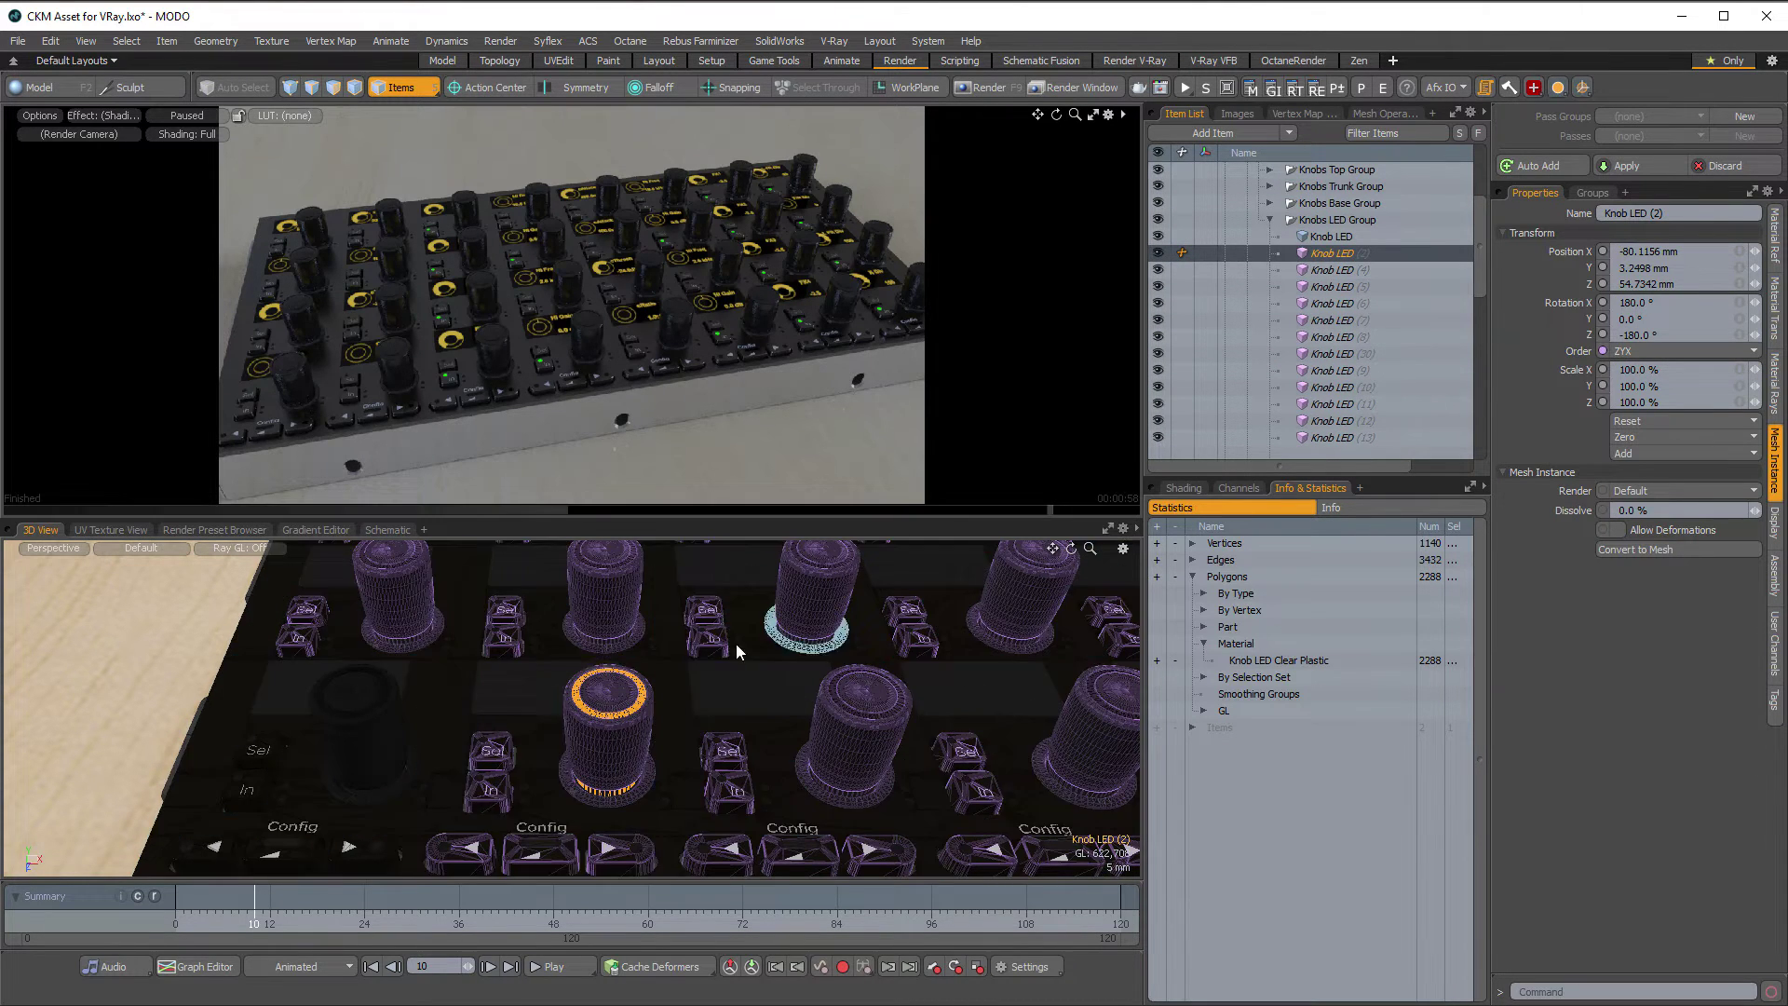
Return to the shader tree and deselect the Knob LED Clear Plastic material, keeping the Knob LED (2) instance selected
right_click(630, 708)
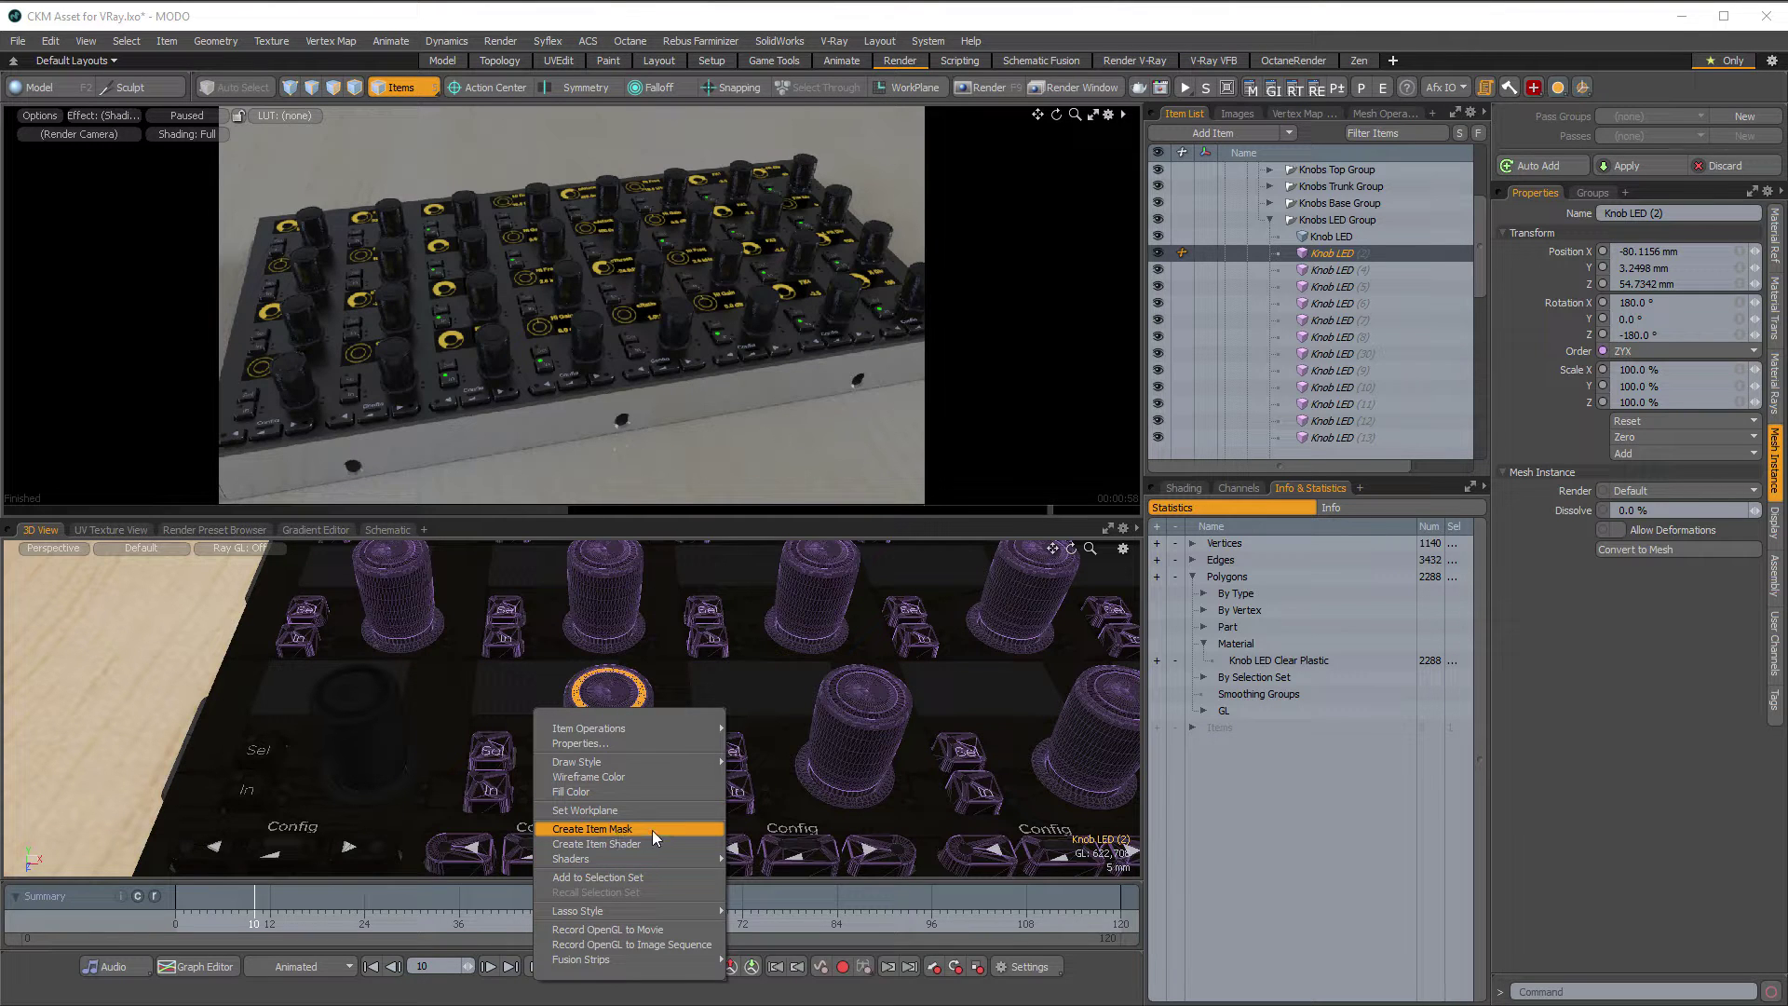
click(1188, 489)
click(1184, 489)
click(1281, 798)
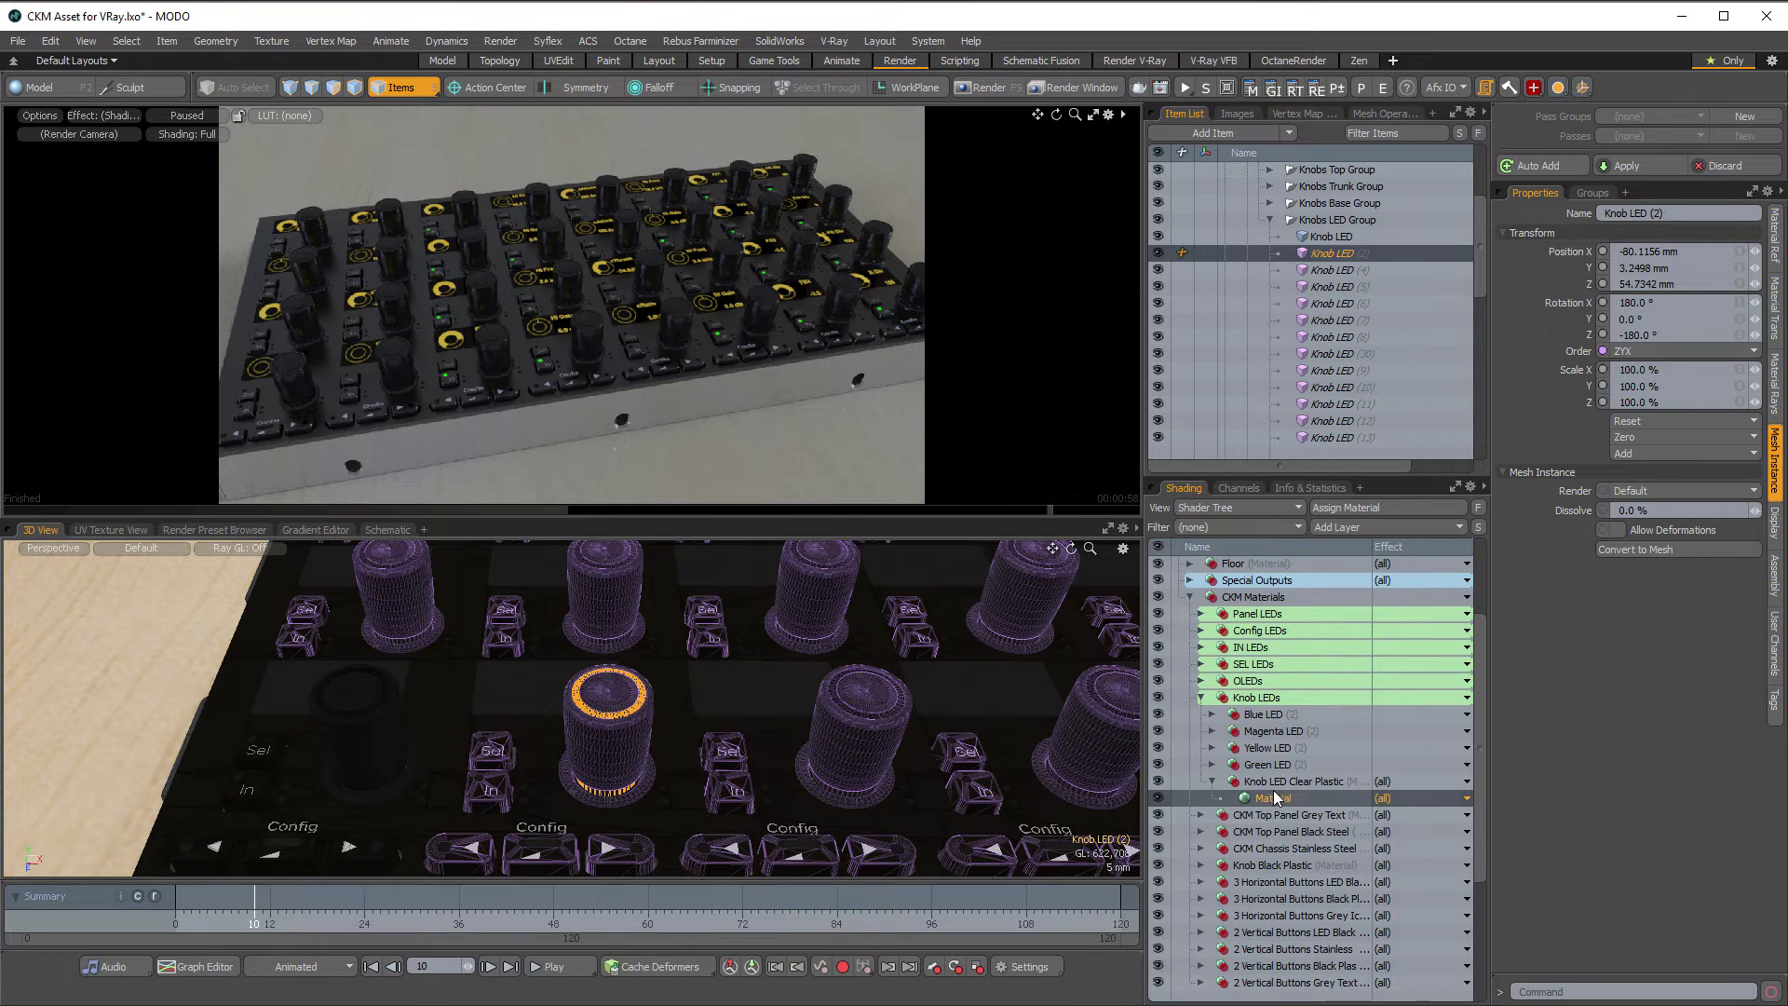
ctrl+click(1330, 794)
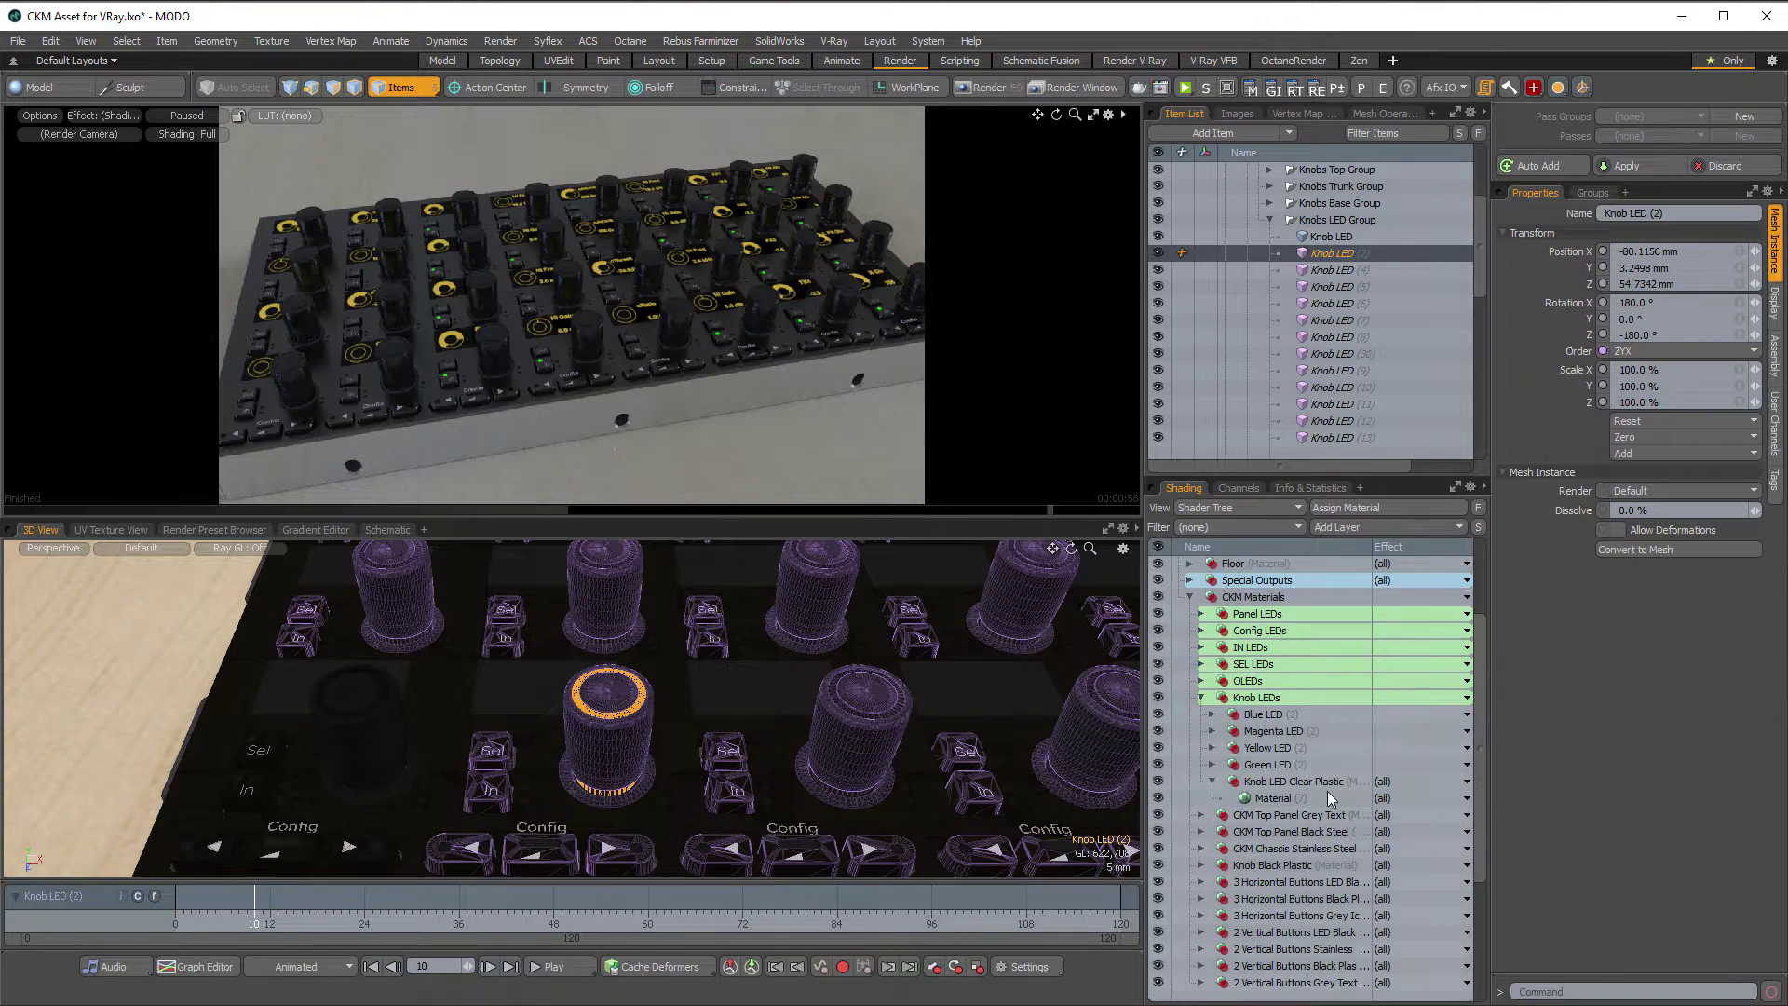
click(1484, 597)
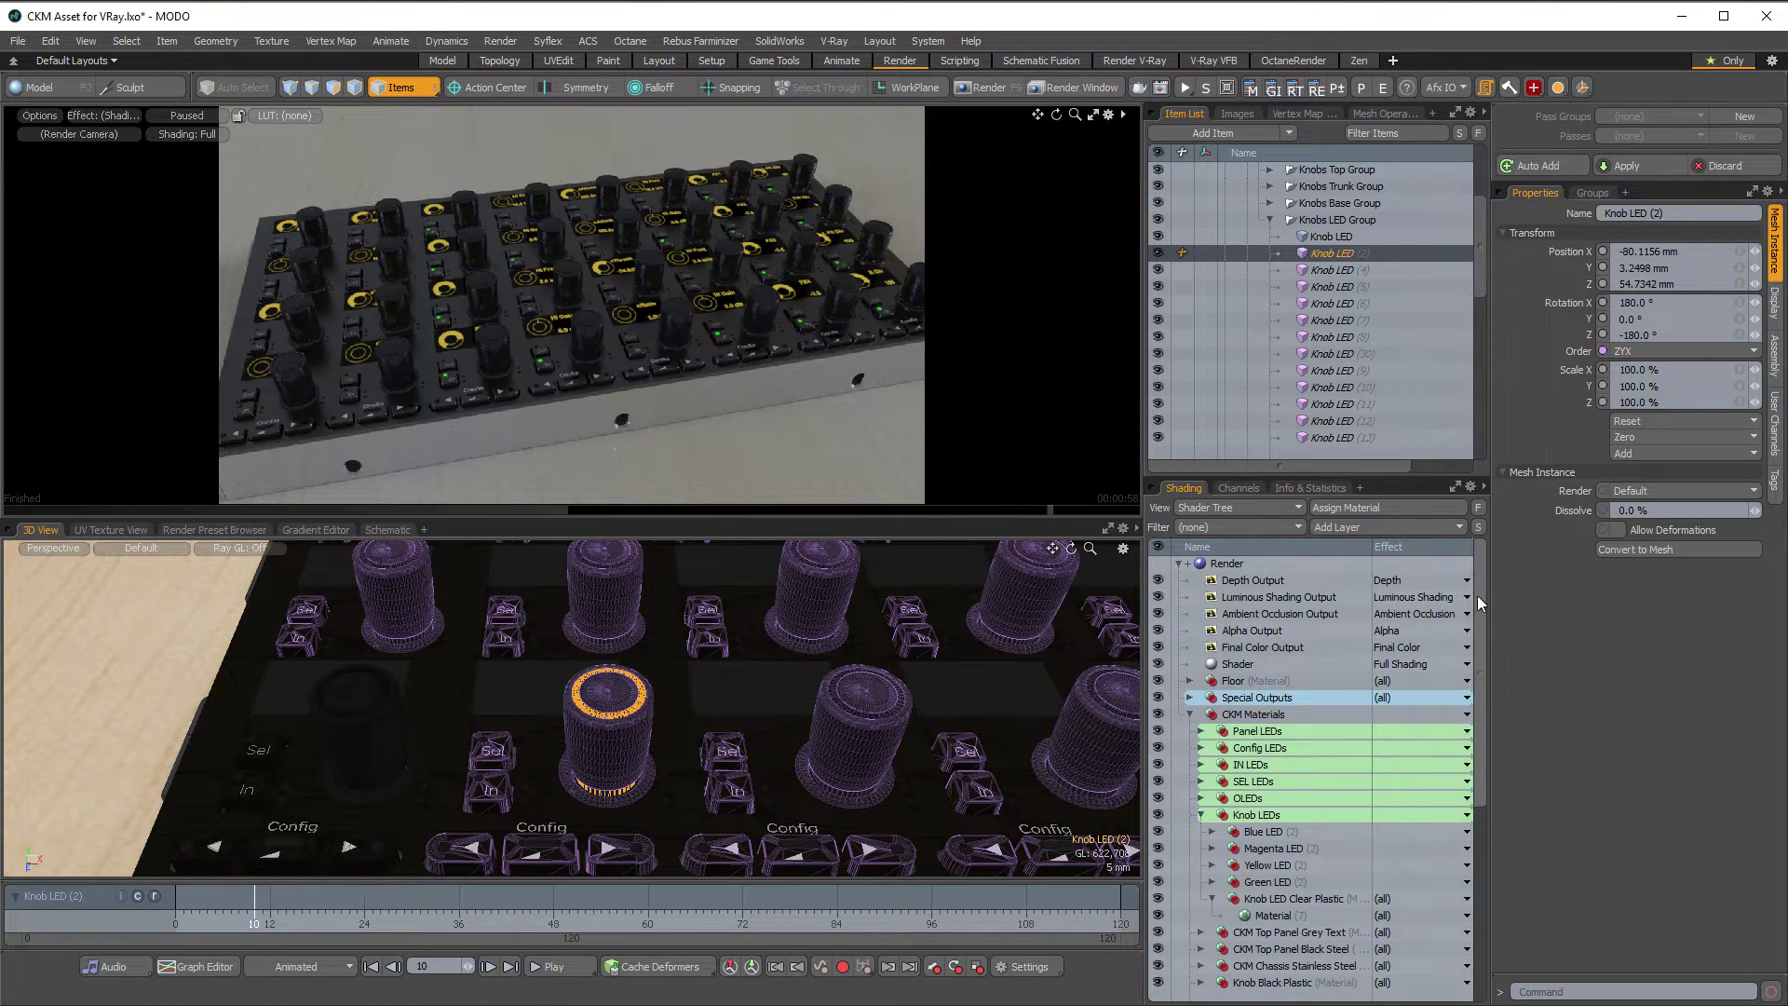
Create an item mask for the Knob LED (2) instance and select the material inside the new mask
right_click(636, 710)
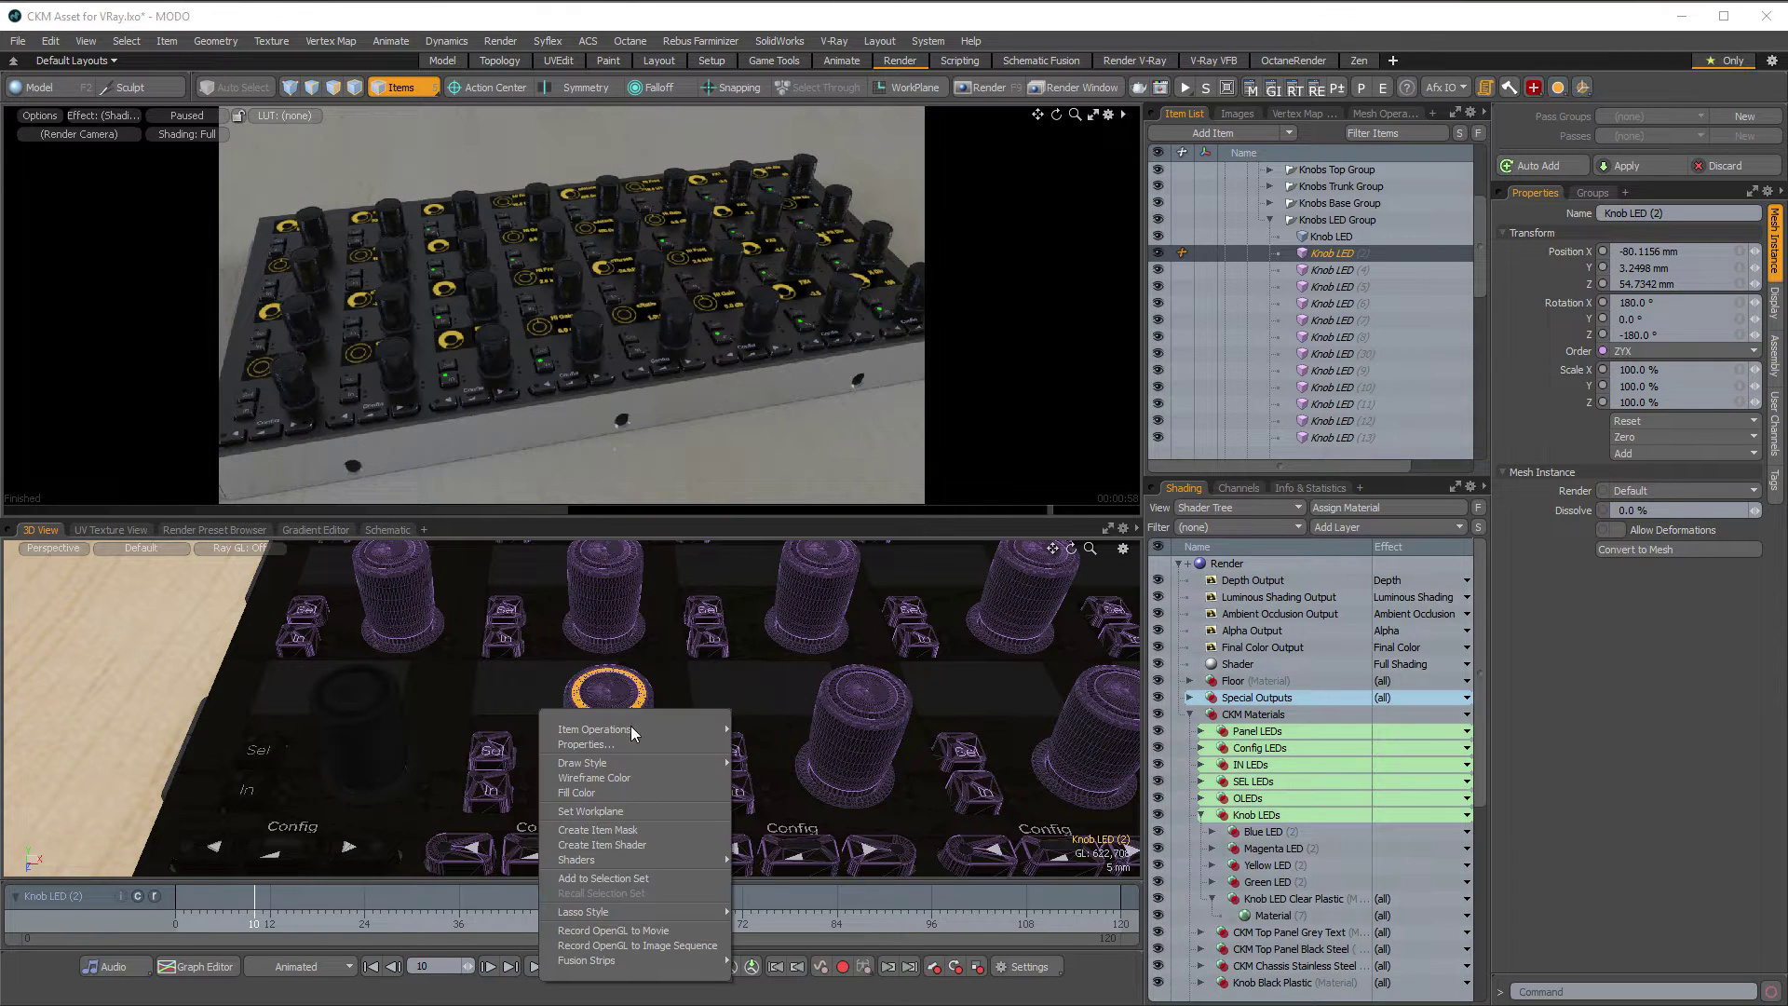
click(617, 830)
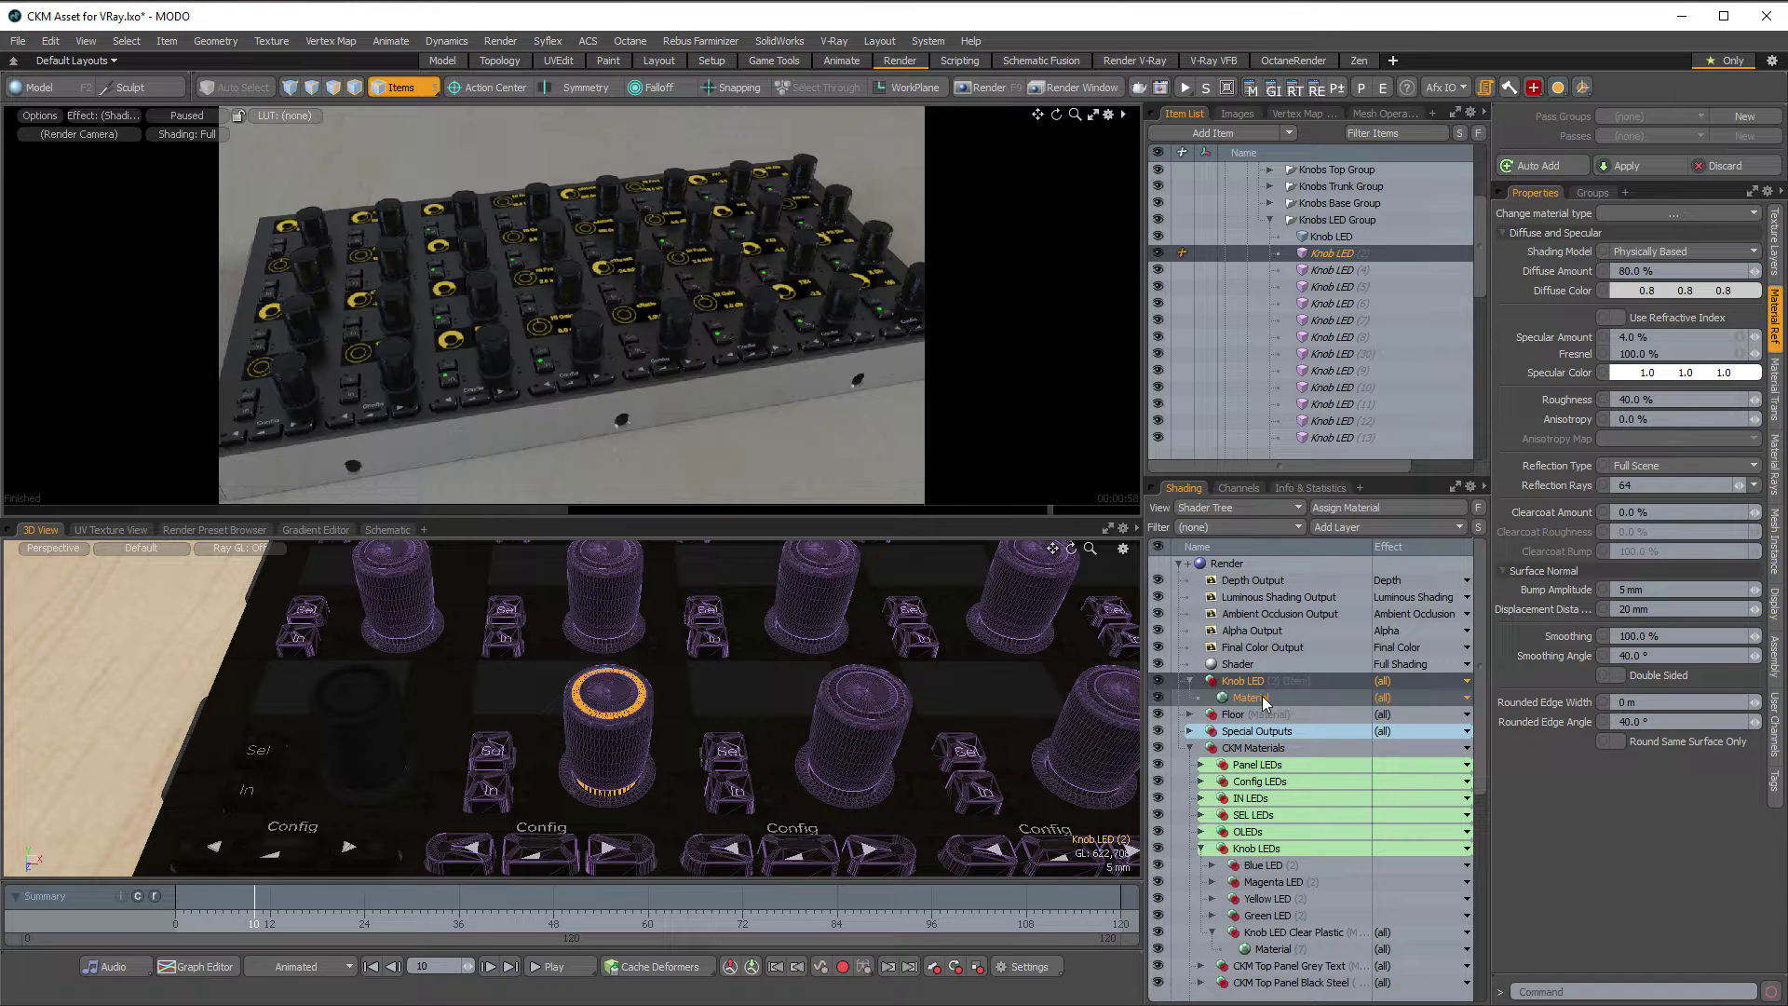
click(1261, 697)
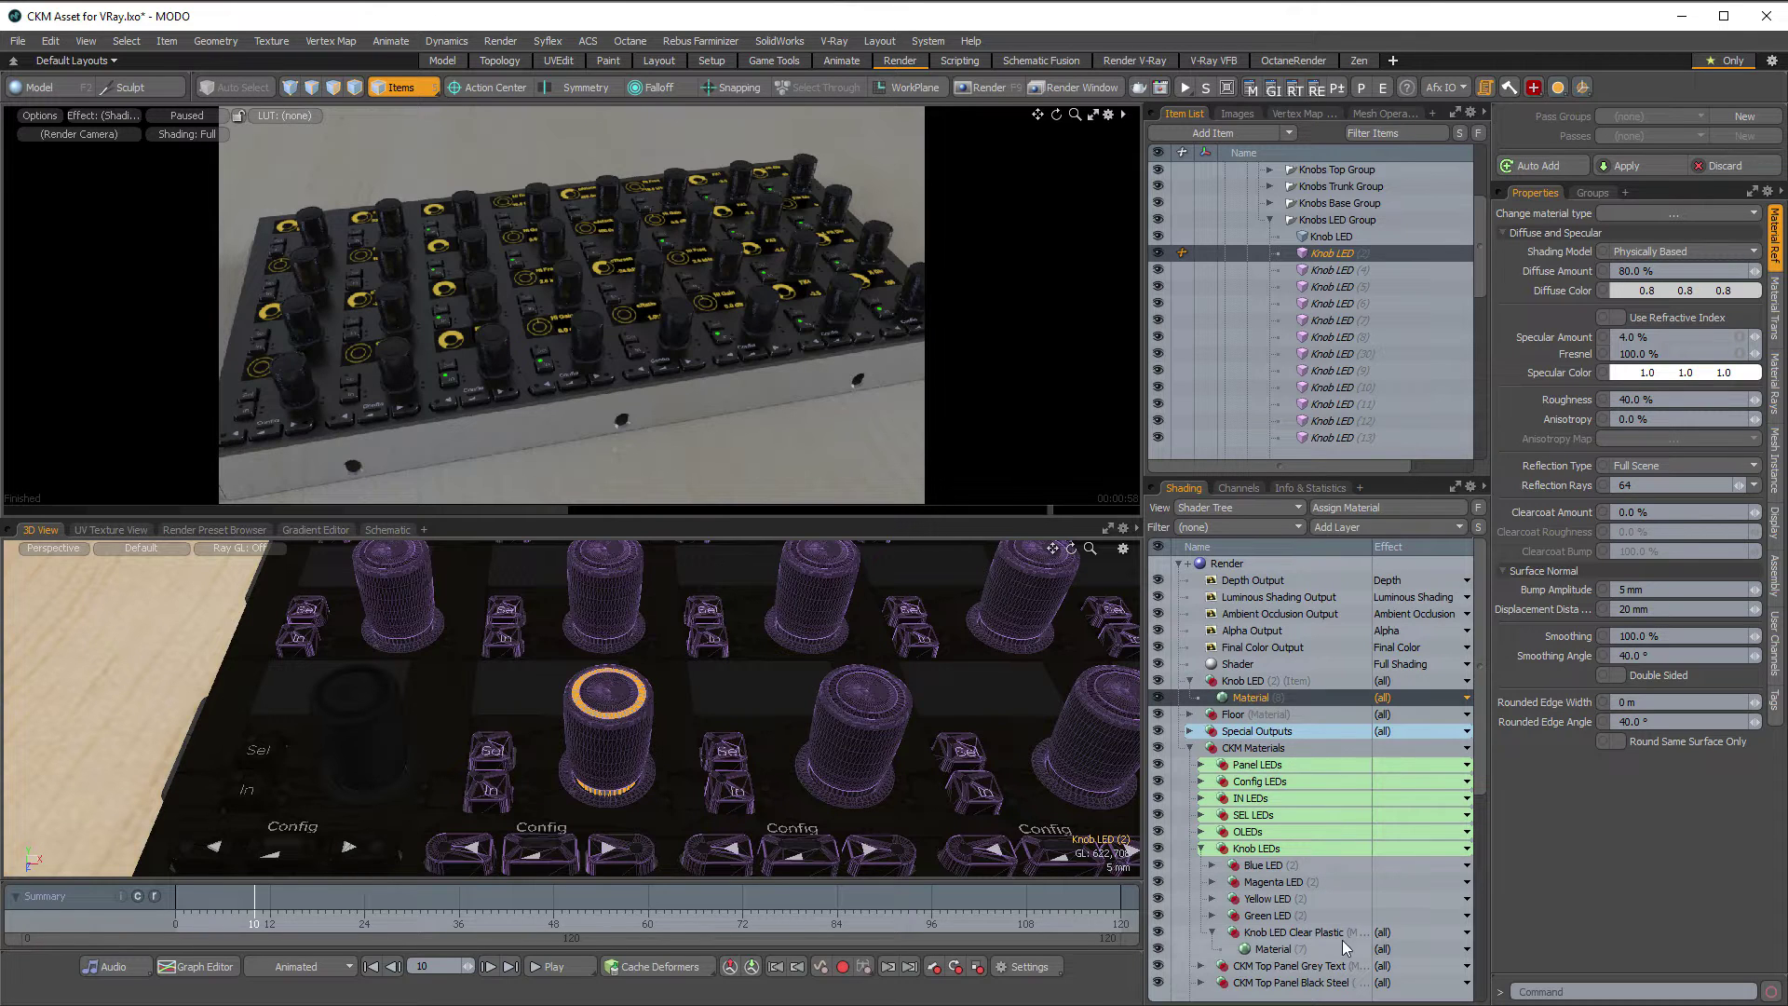
Delete the Knob LED (2) item mask and the material inside it from the shader tree
drag(1490, 820, 1487, 817)
scroll(1478, 779, down, 3)
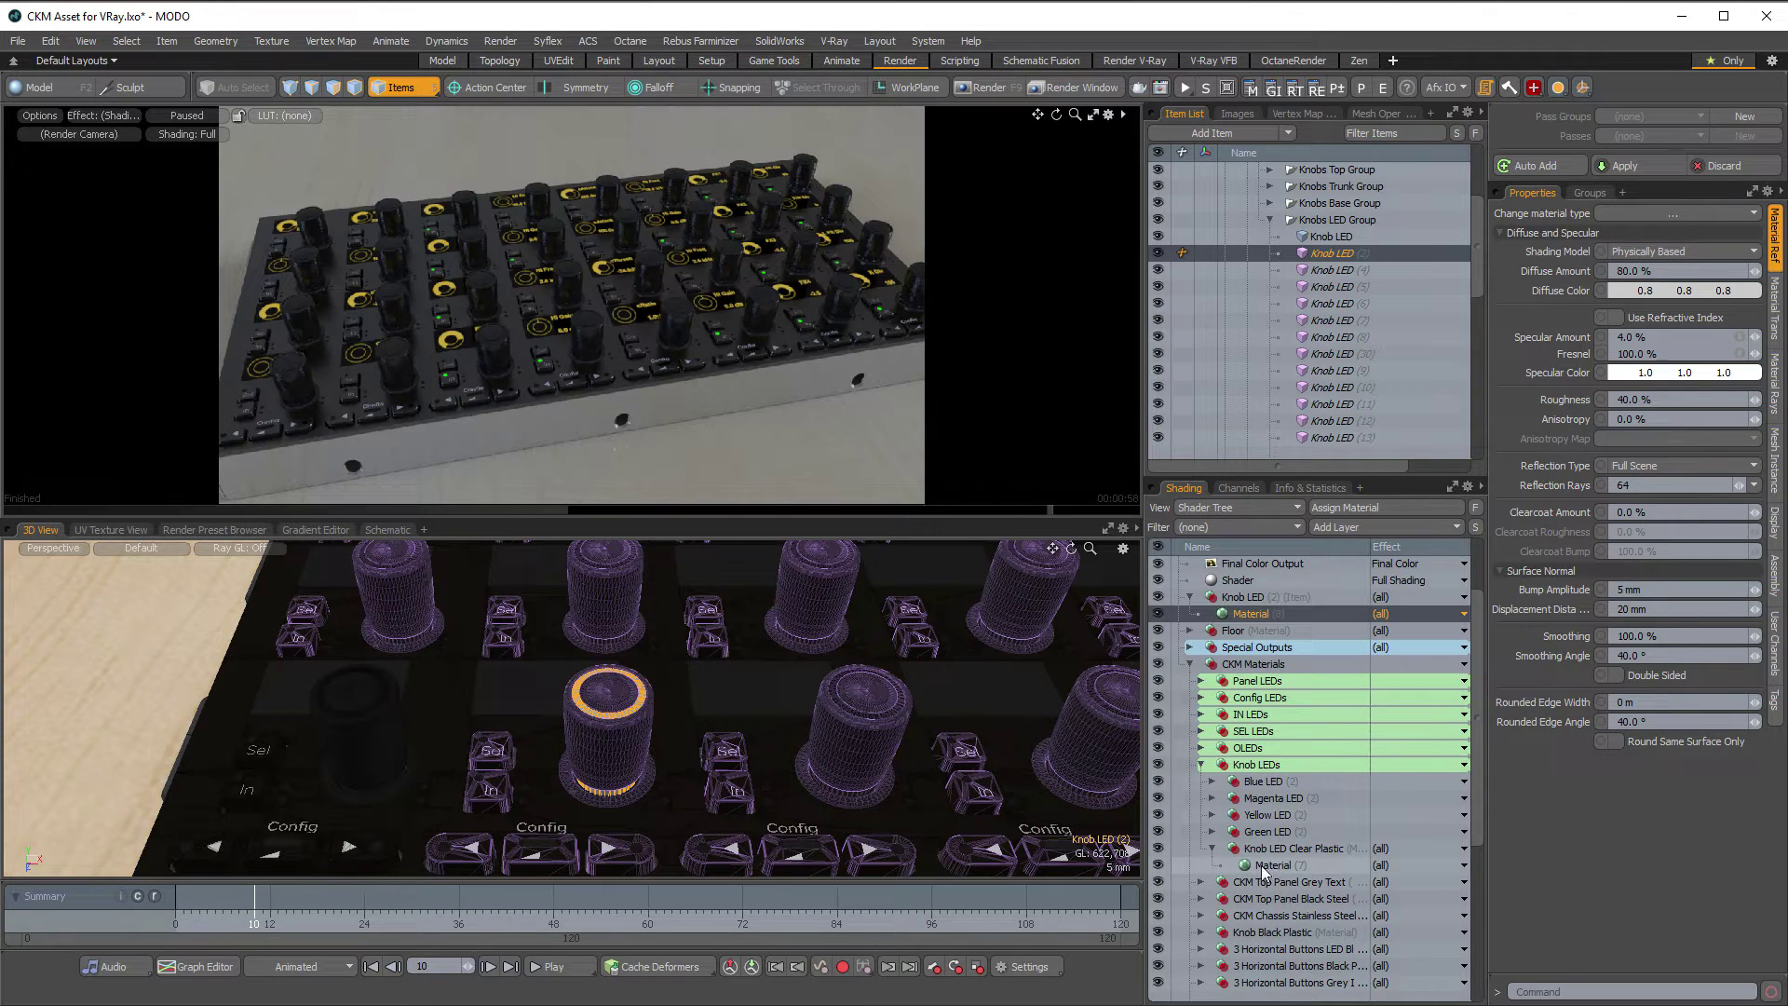
click(1244, 597)
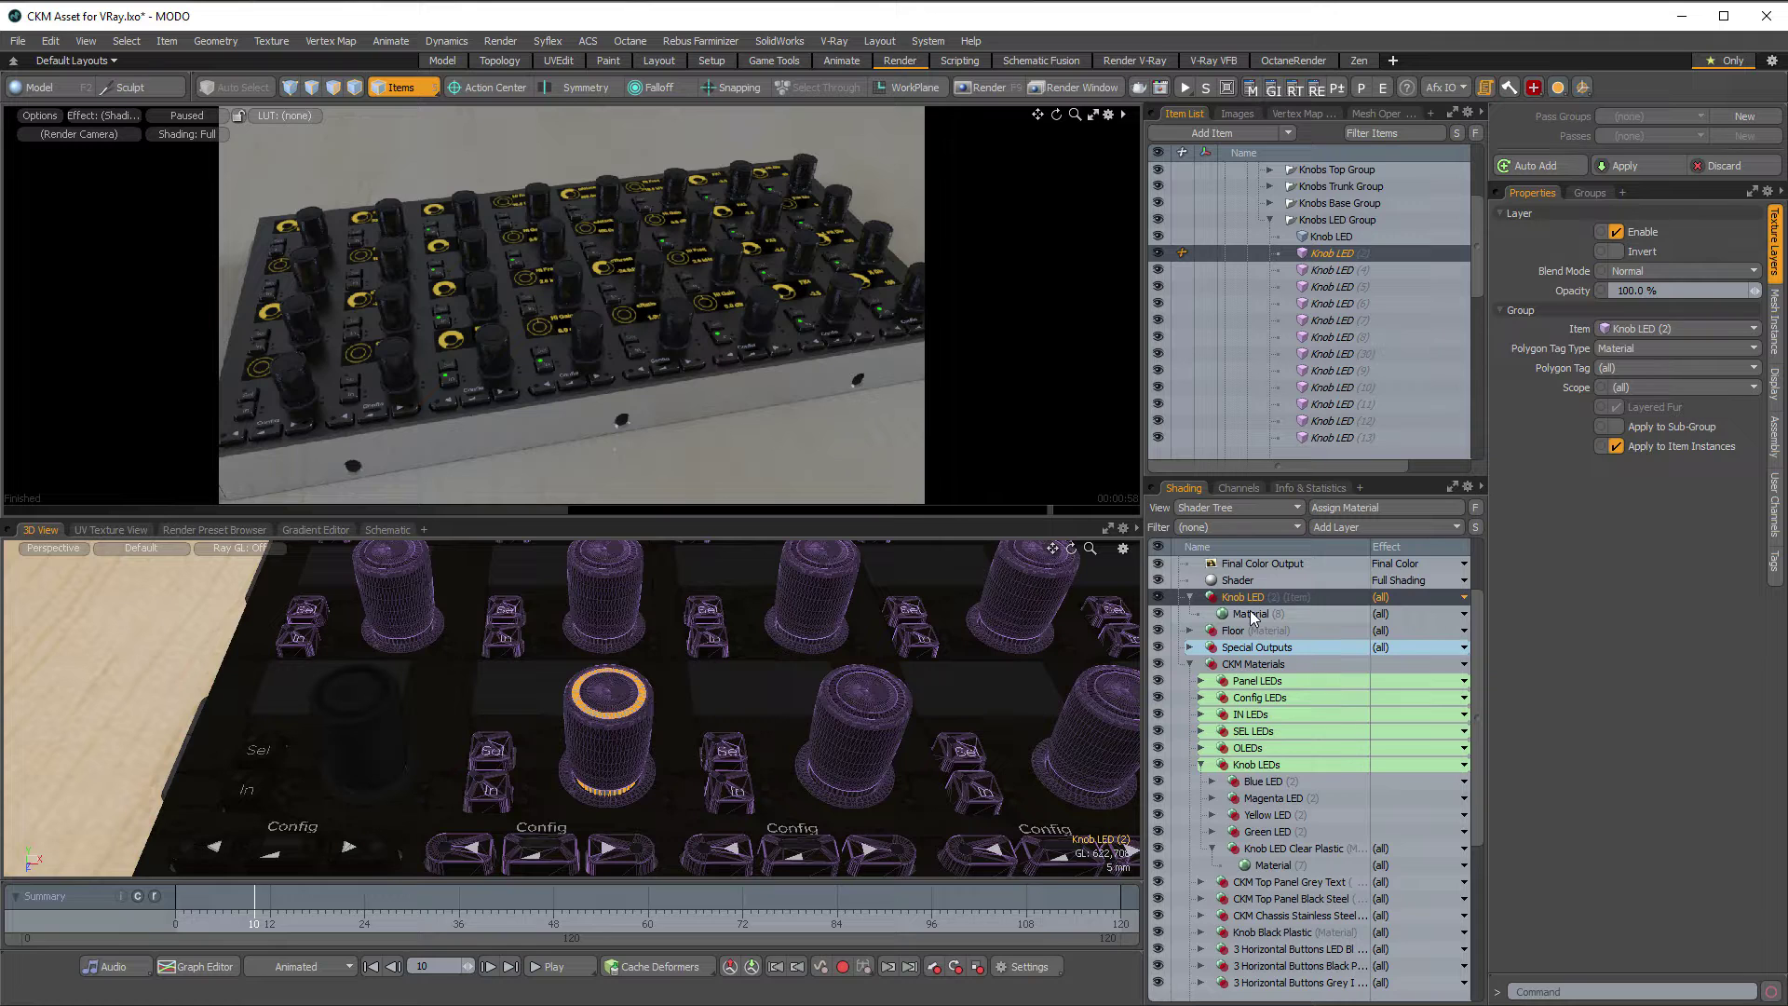
key(Delete)
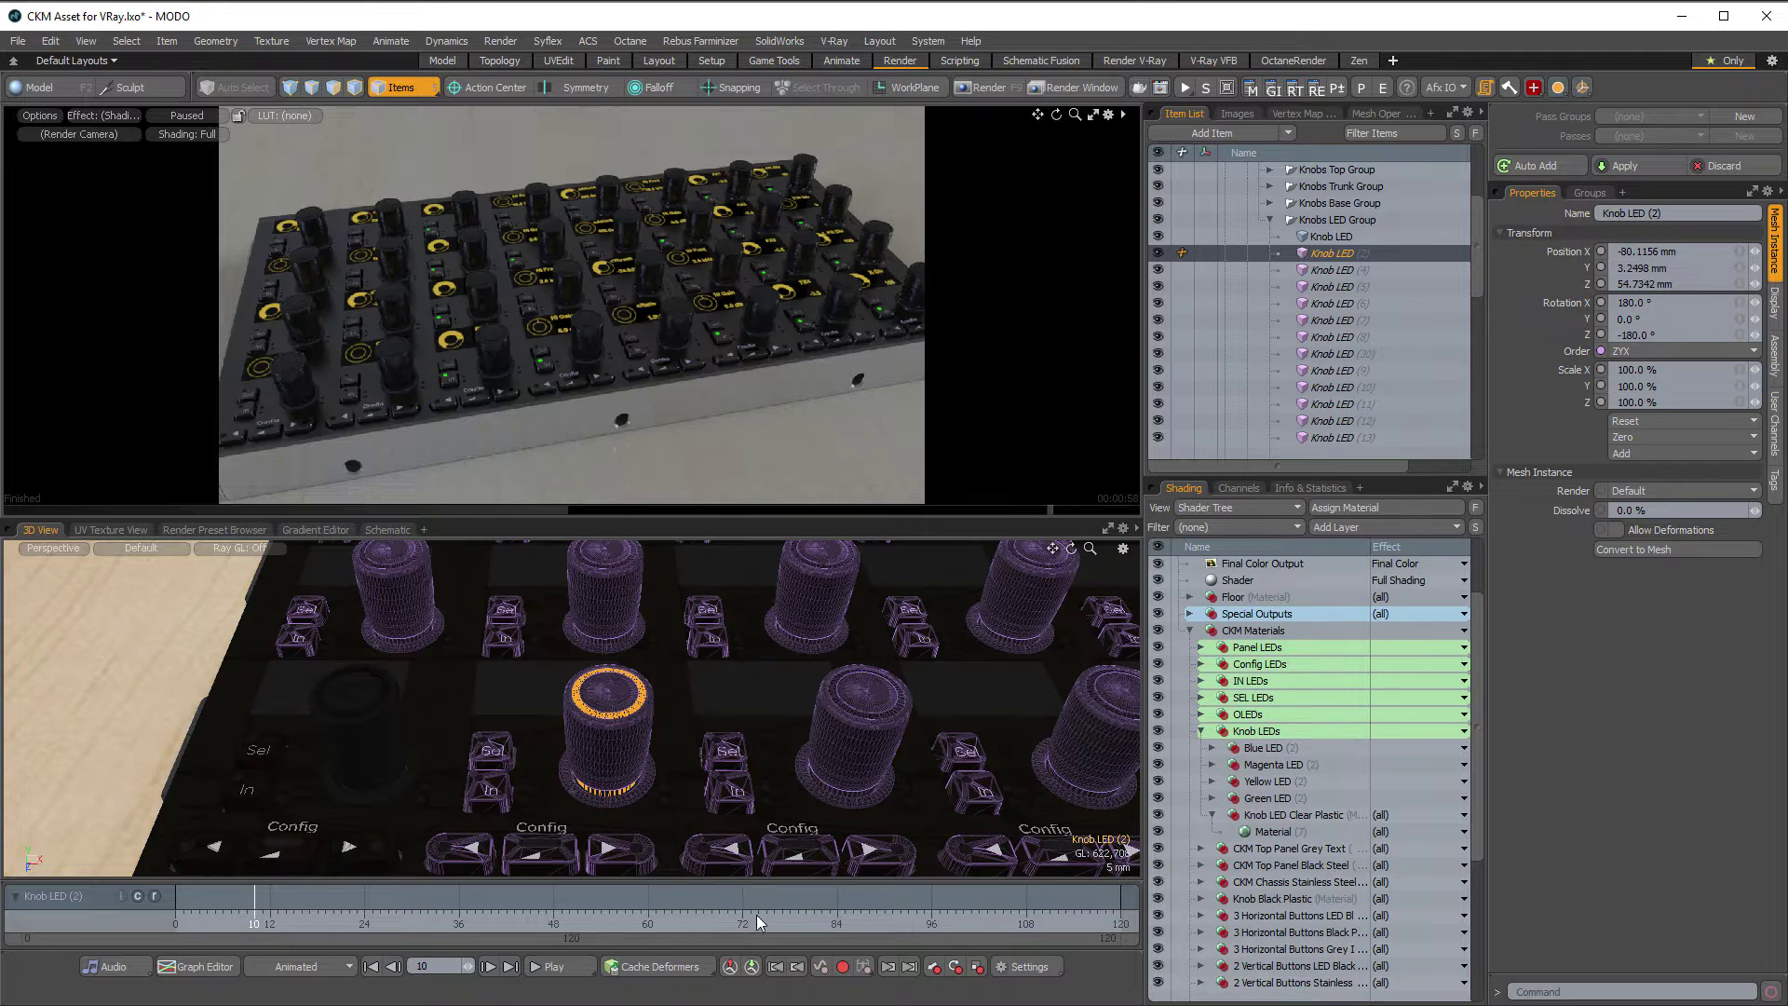
Create a Standard item group named Orange LED from the selected Knob LED (2) instance, and deselect the new group
click(1595, 195)
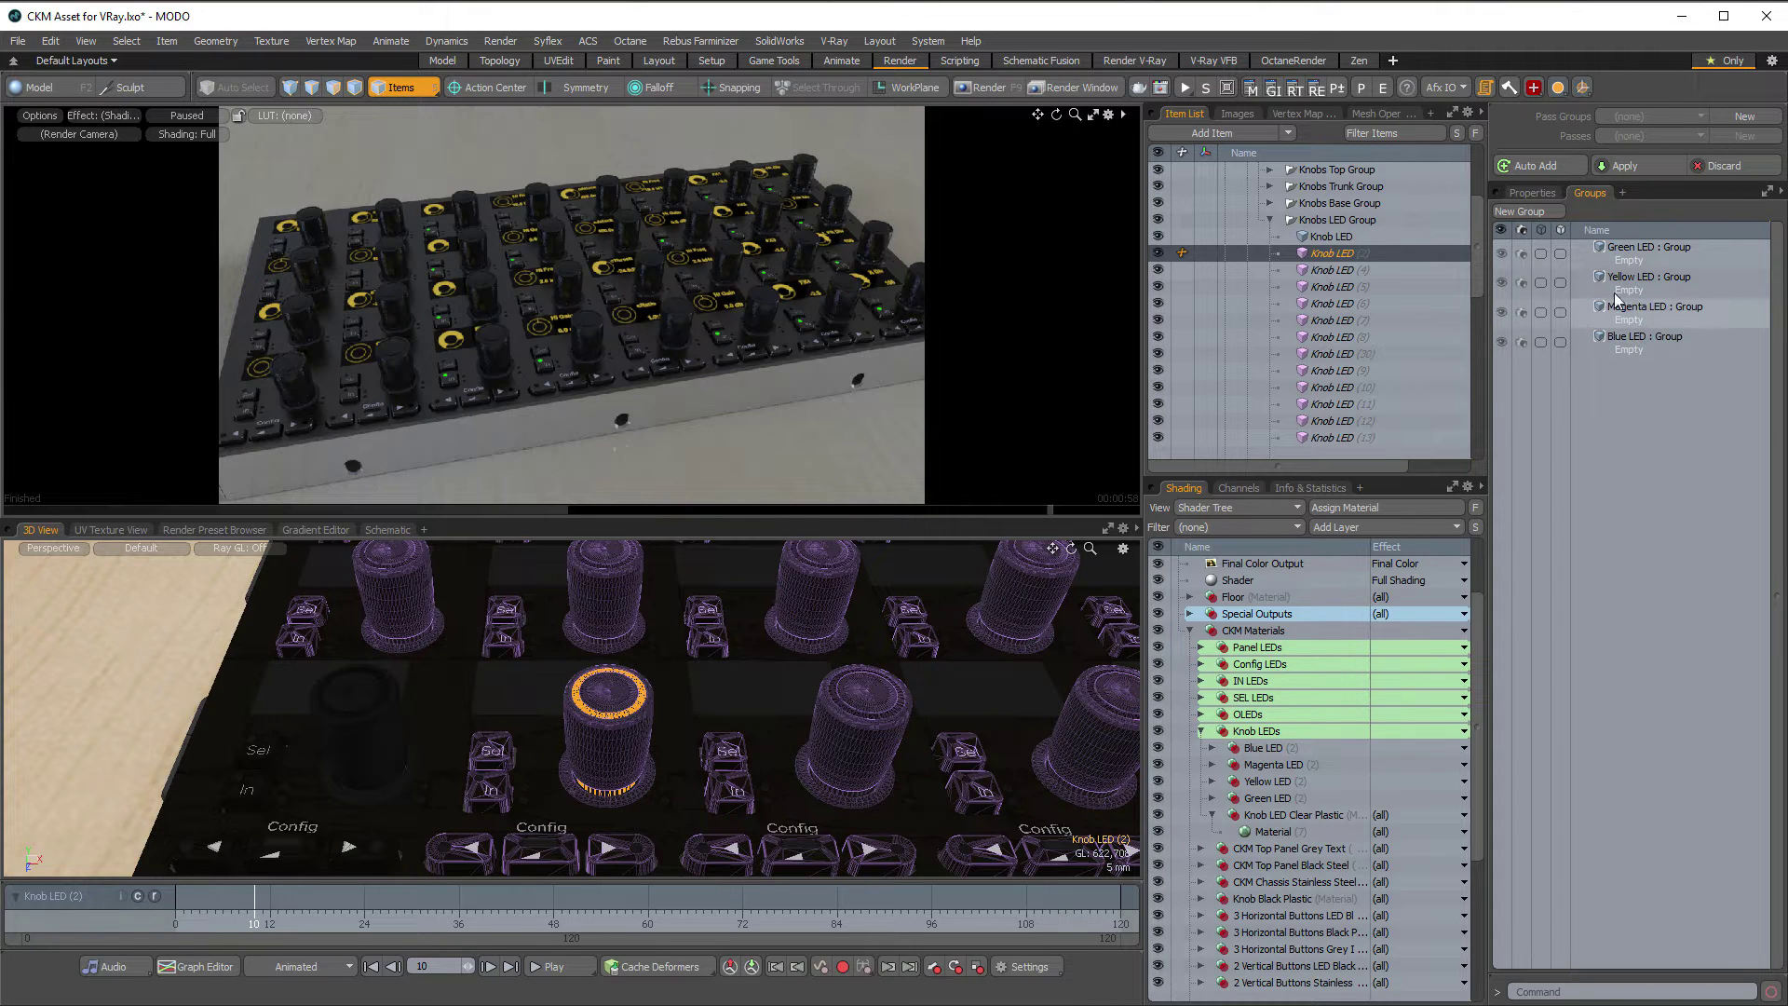
click(1519, 211)
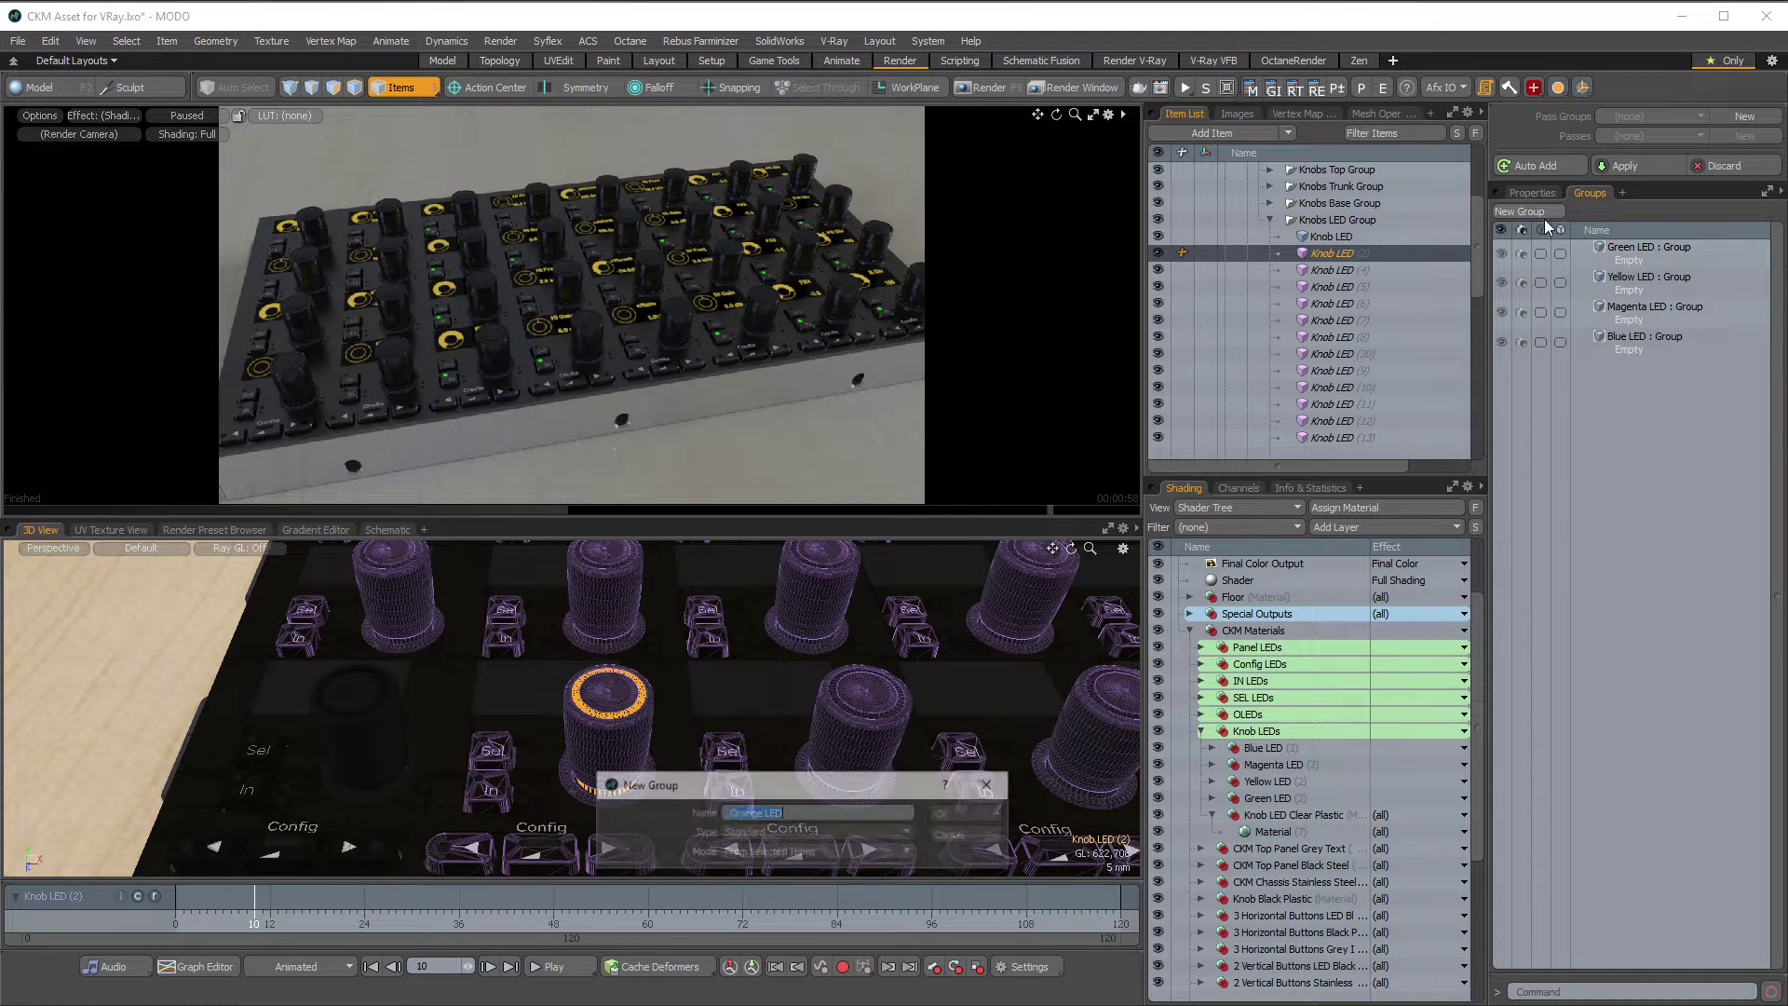
drag(850, 784, 751, 650)
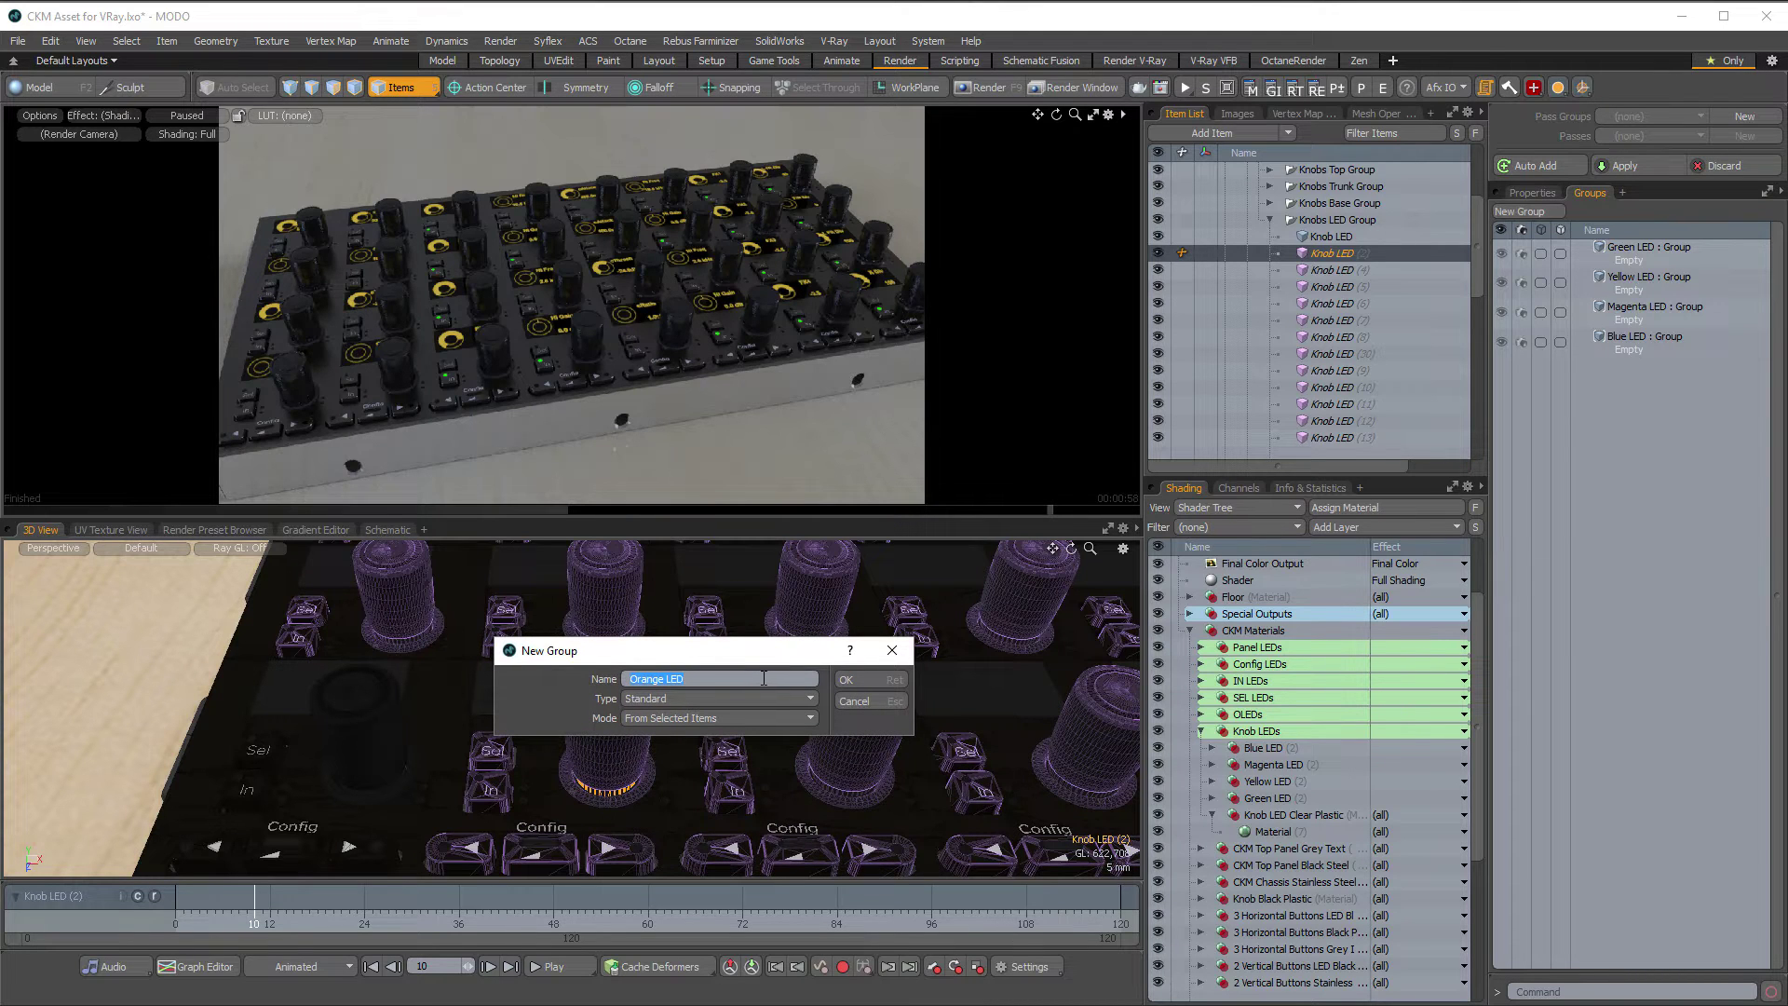
click(862, 680)
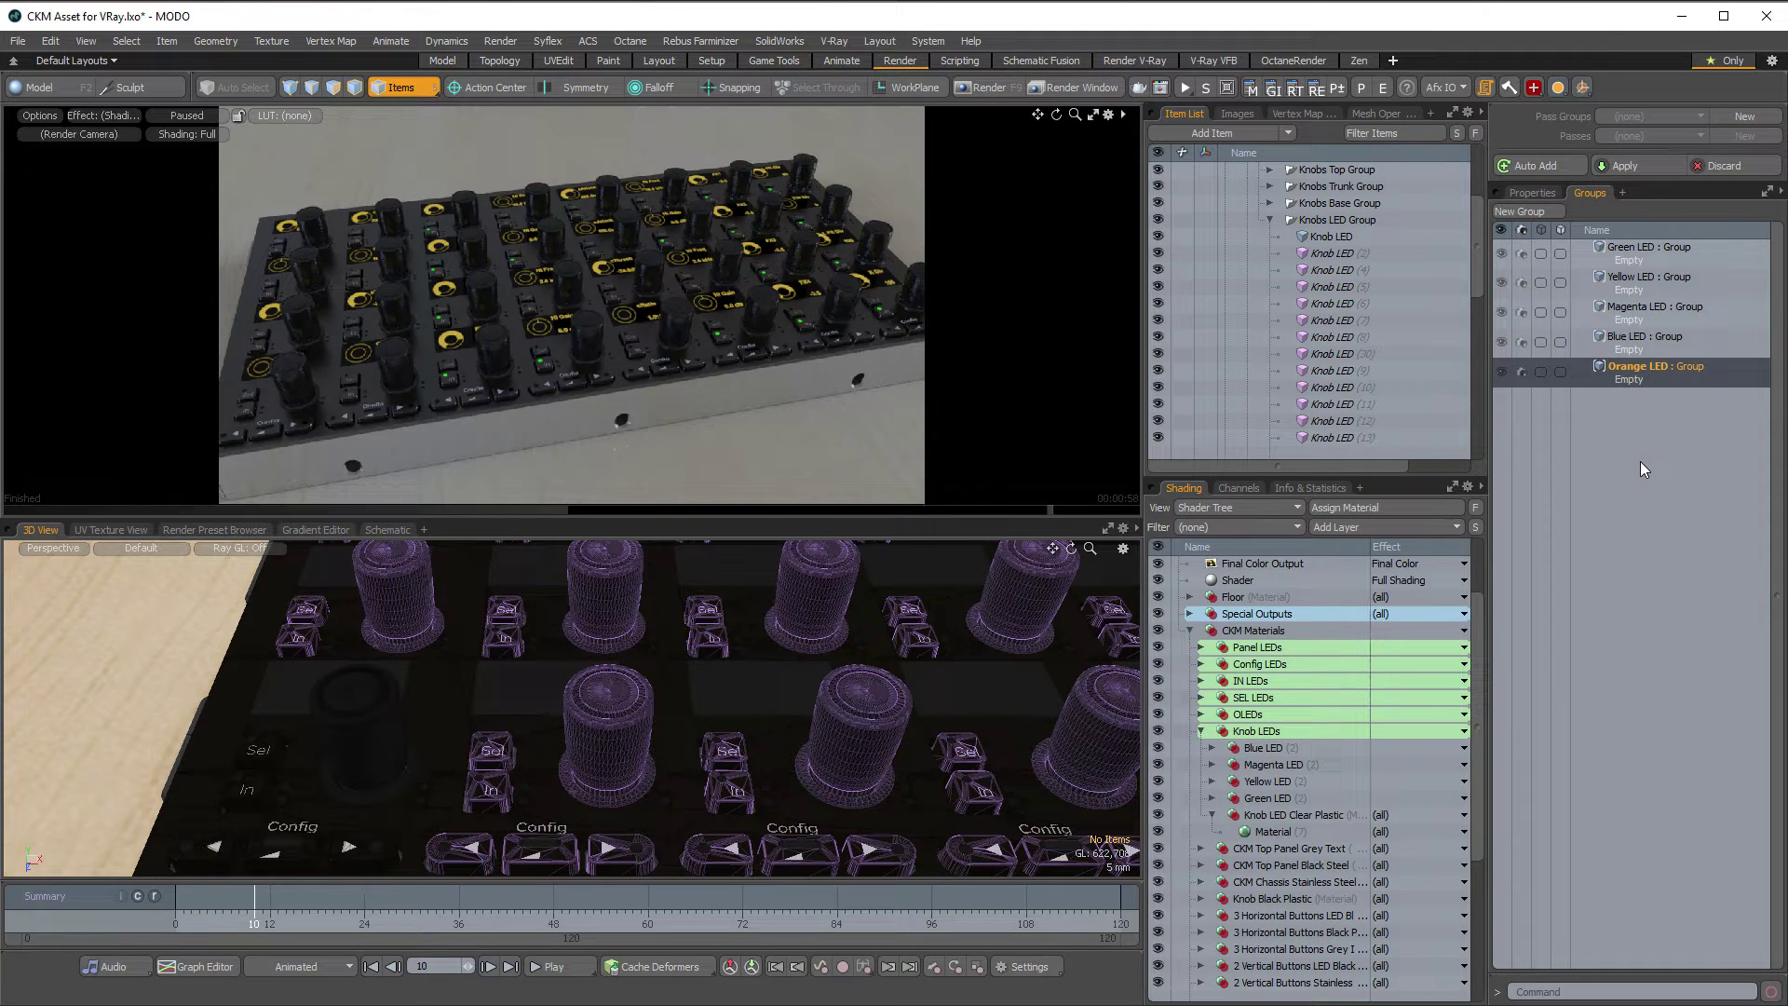
click(1636, 394)
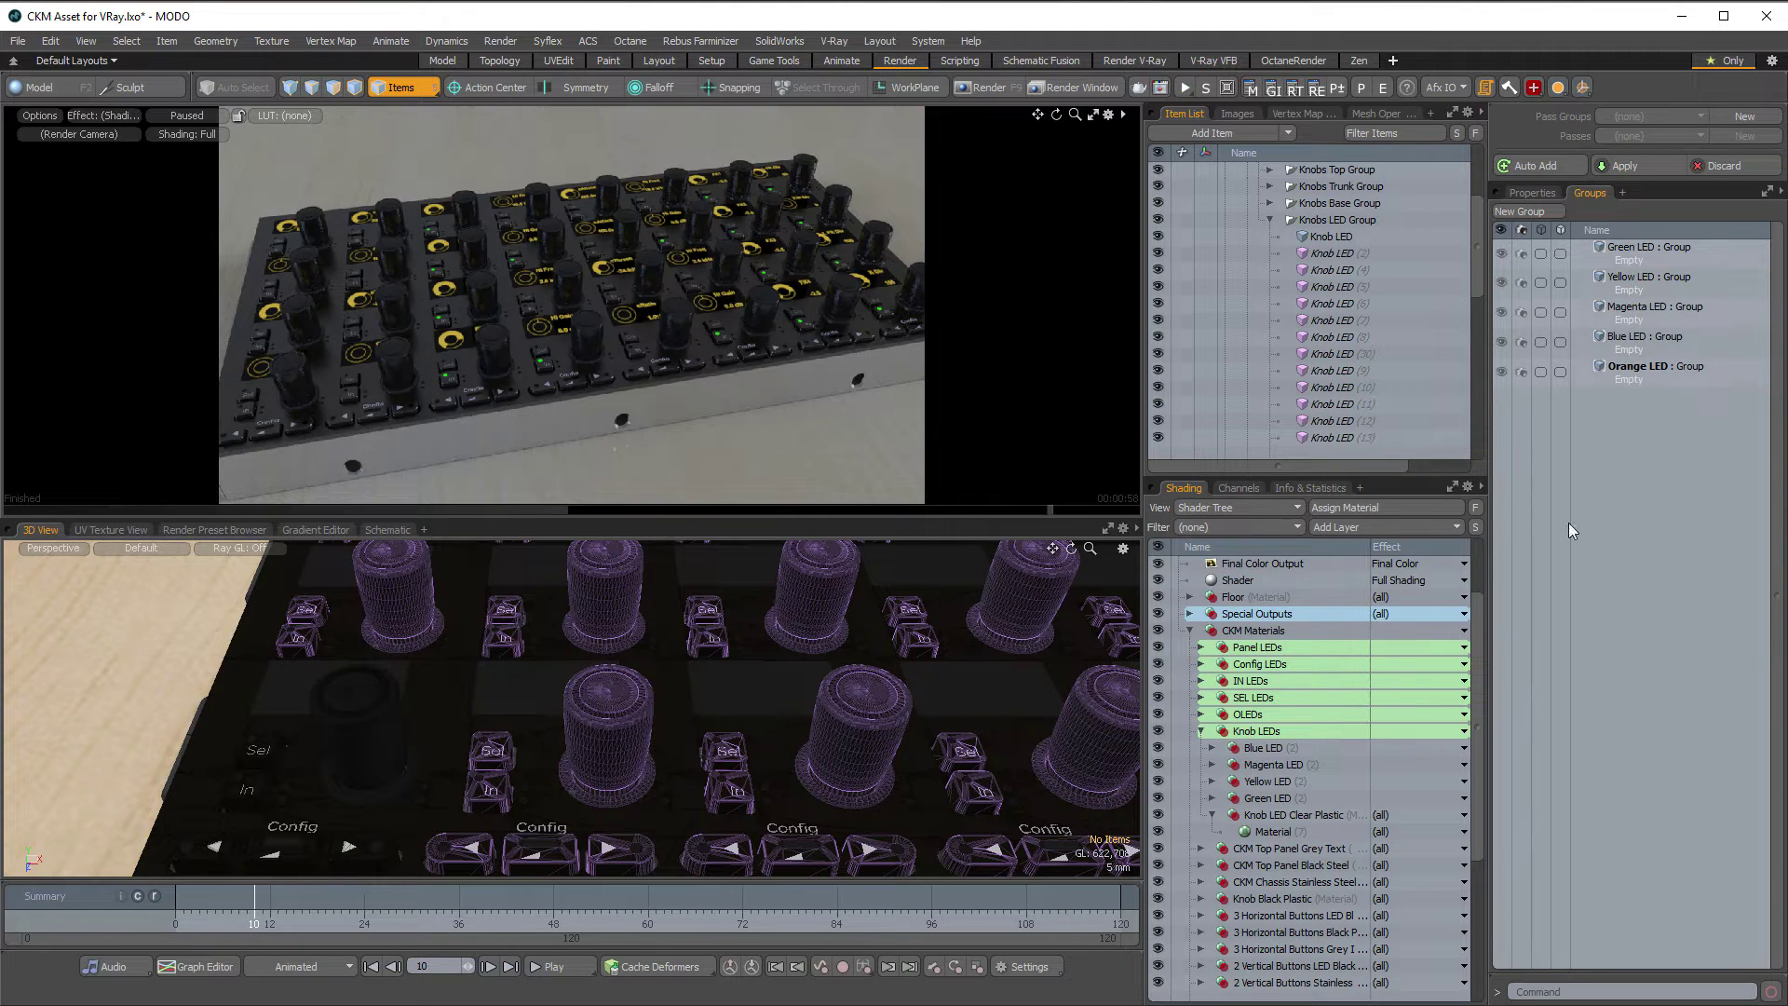
Examine the group settings of the Knob LEDs folder and the Knob LED Clear Plastic mask in the shader tree
mouse_move(1481, 656)
mouse_down()
mouse_move(1478, 718)
mouse_move(1480, 681)
mouse_up()
scroll(1480, 681, down, 1)
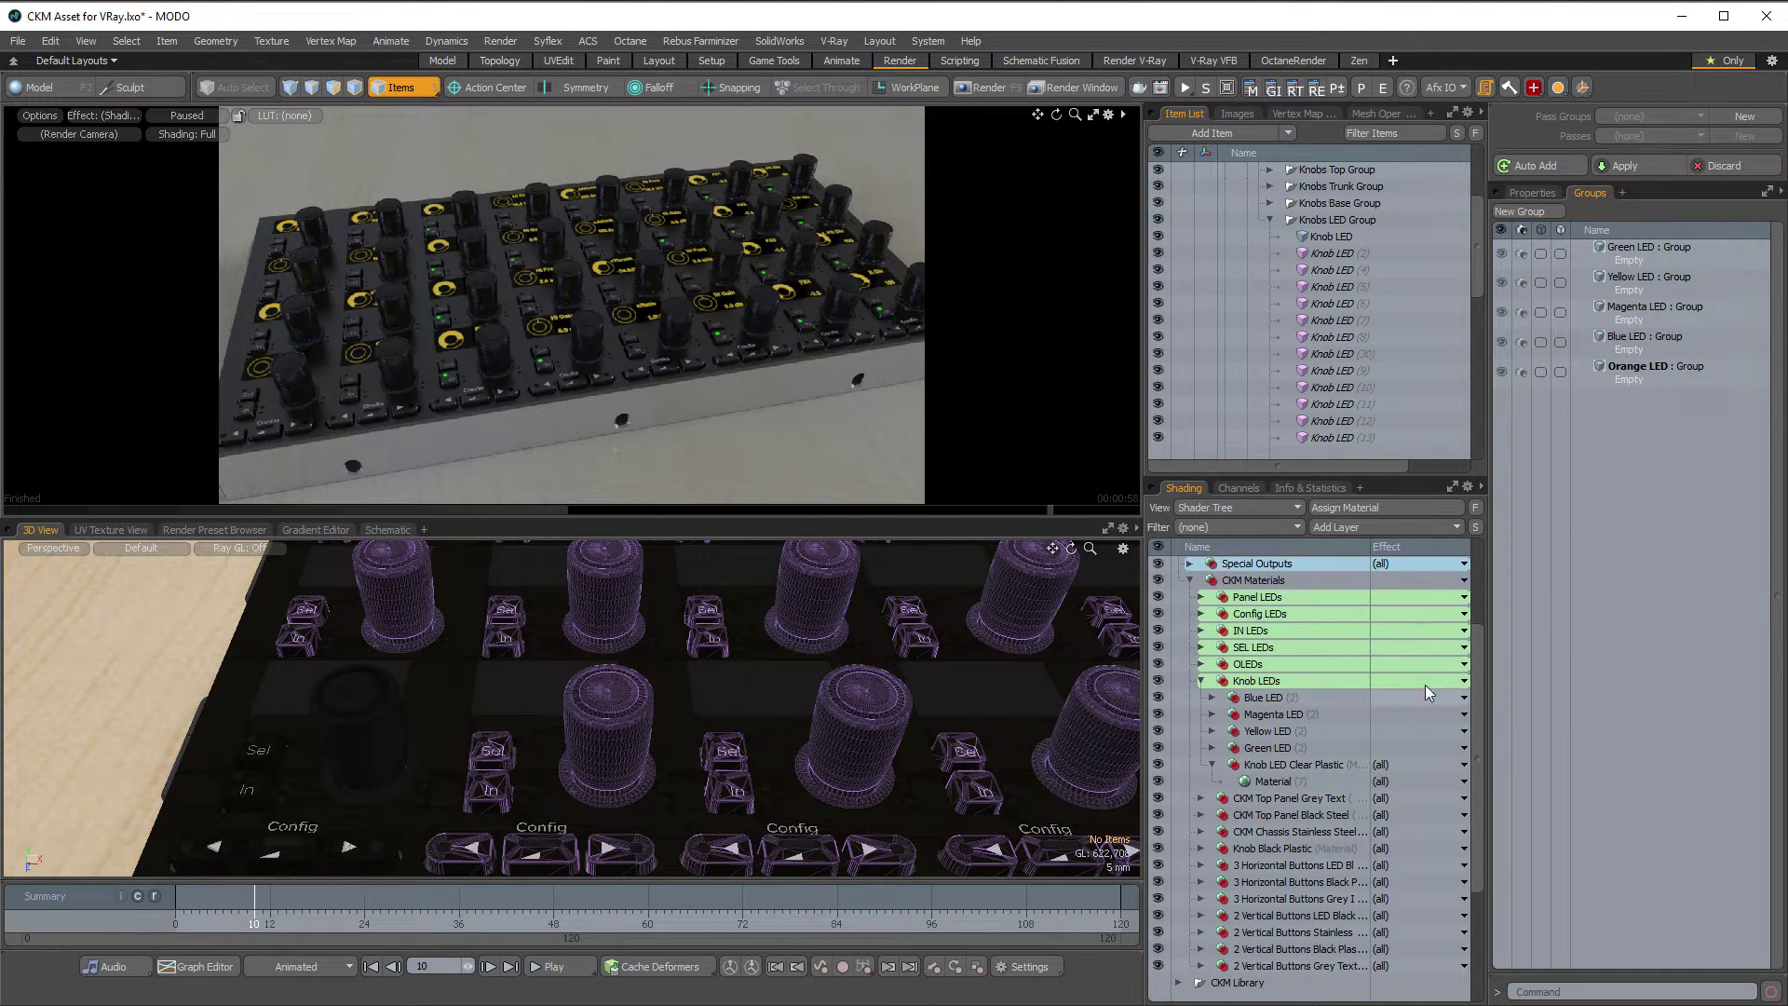
click(1265, 683)
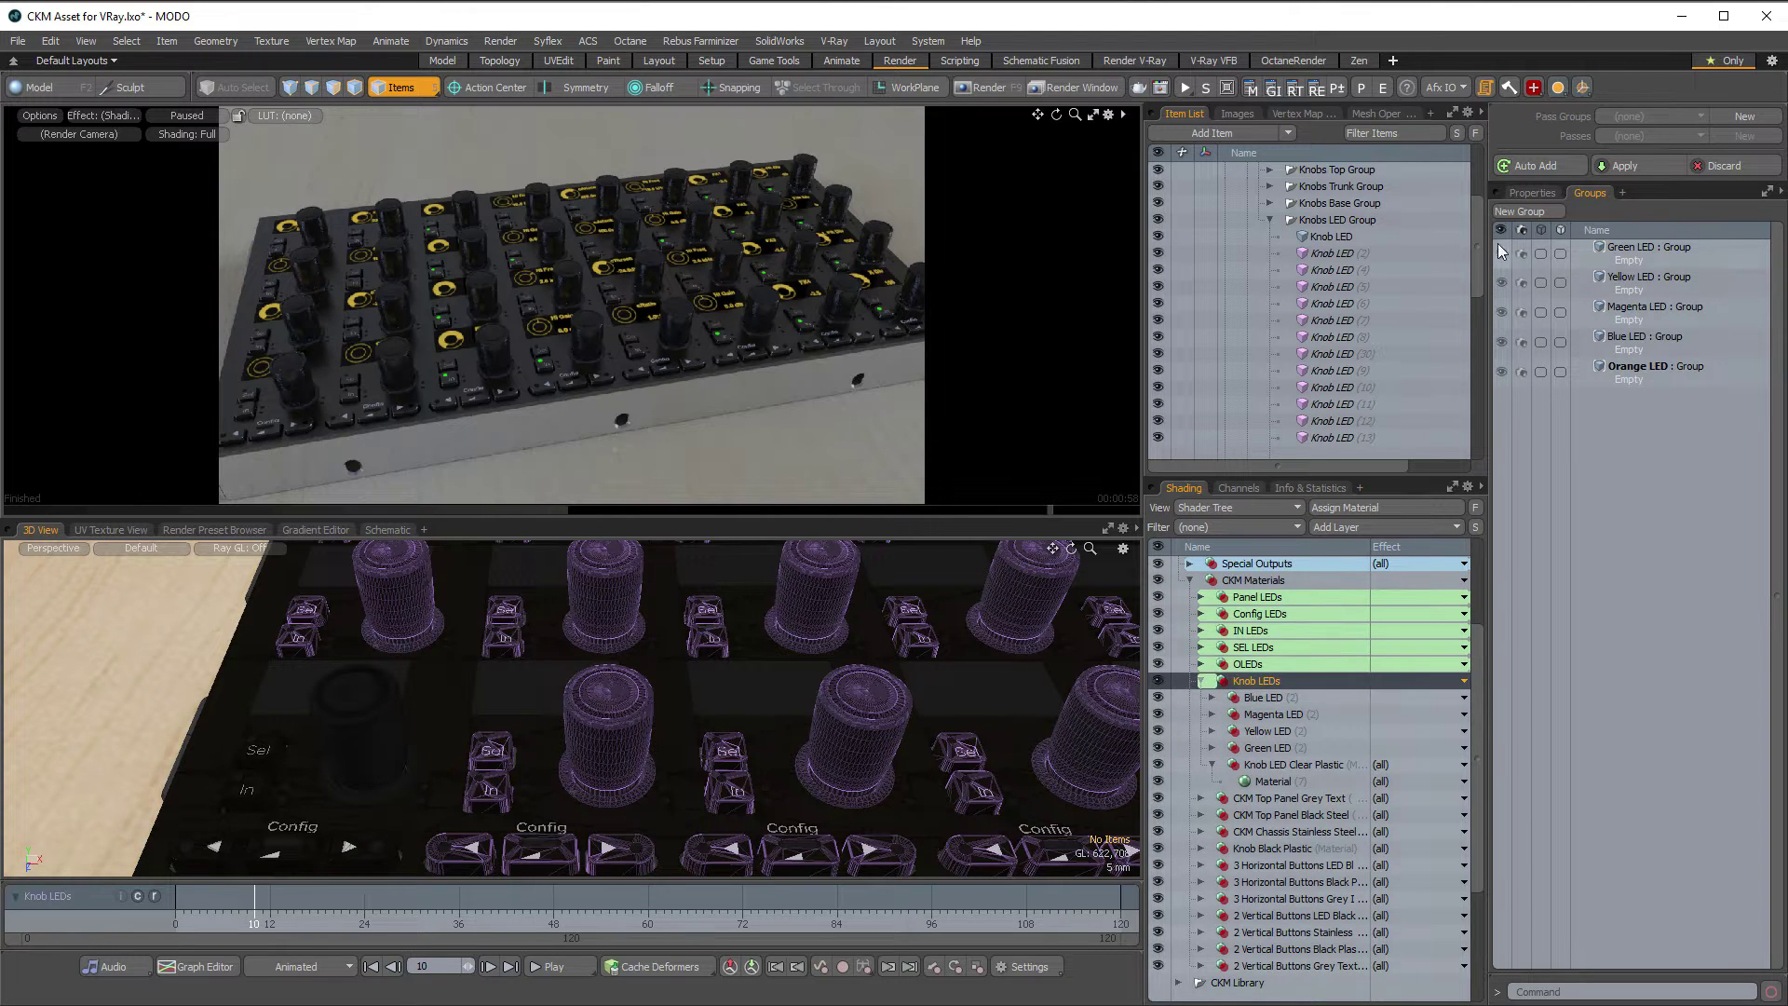
click(1531, 194)
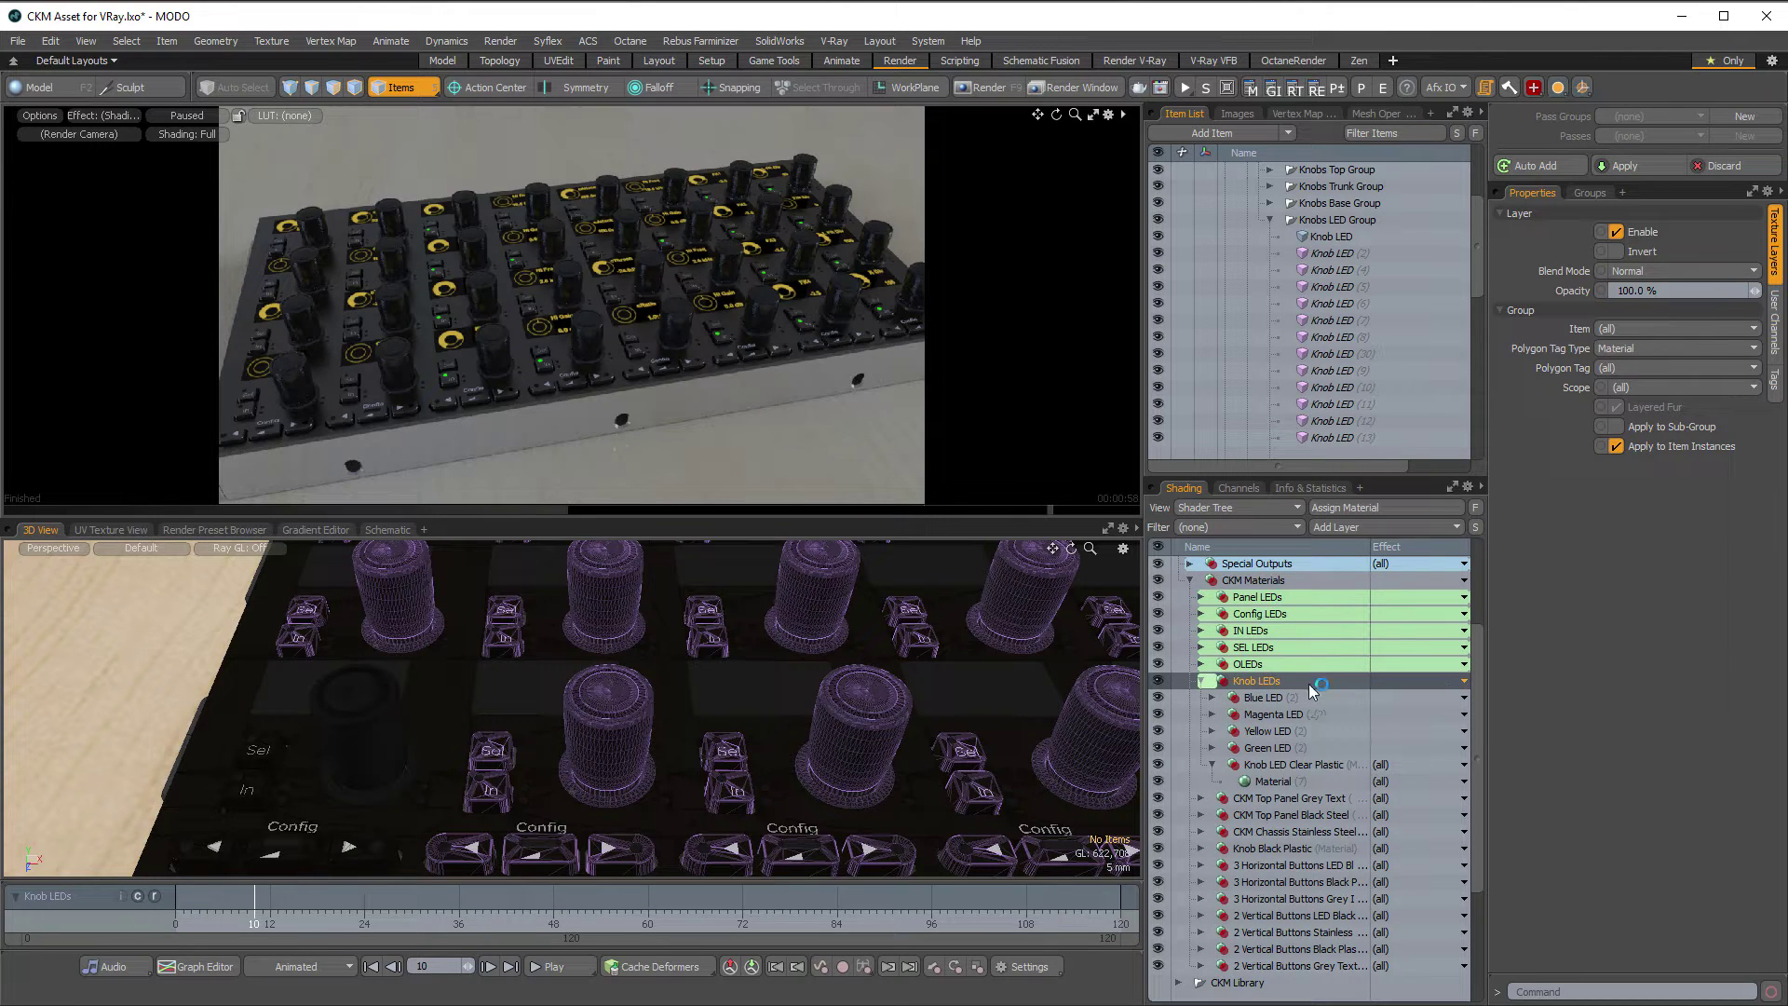
right_click(1272, 681)
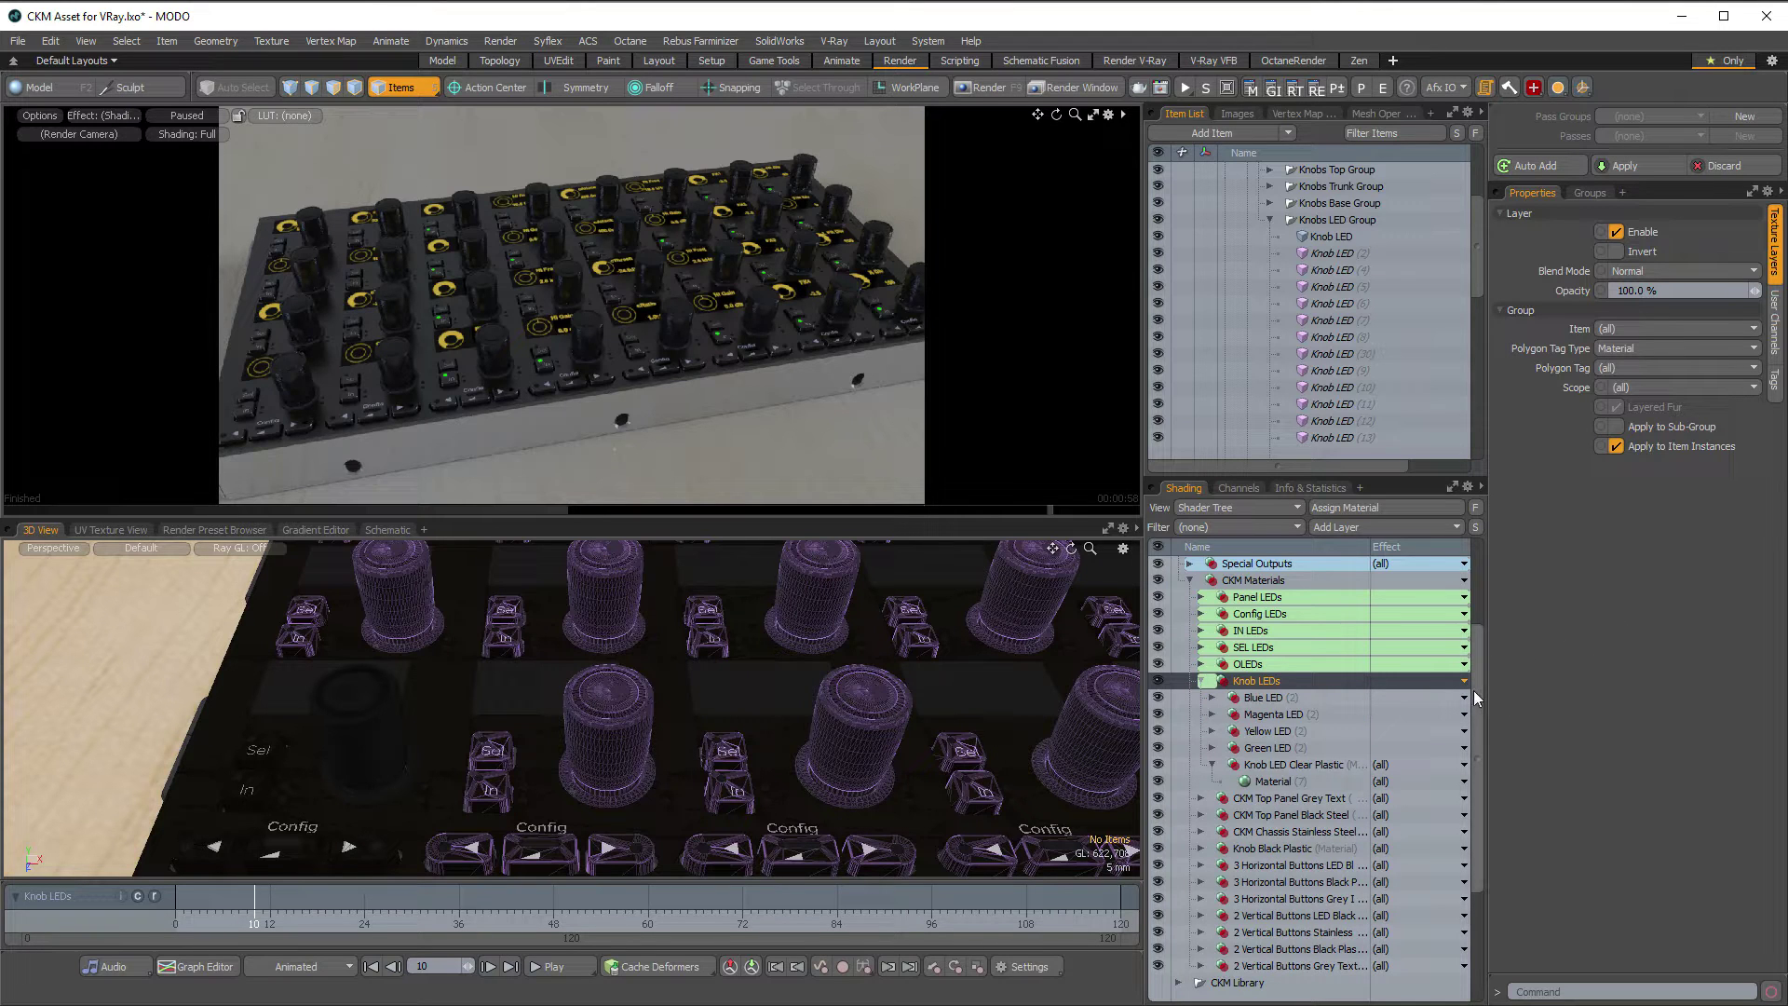
mouse_move(1477, 683)
mouse_down()
mouse_move(1478, 637)
mouse_move(1477, 719)
mouse_up()
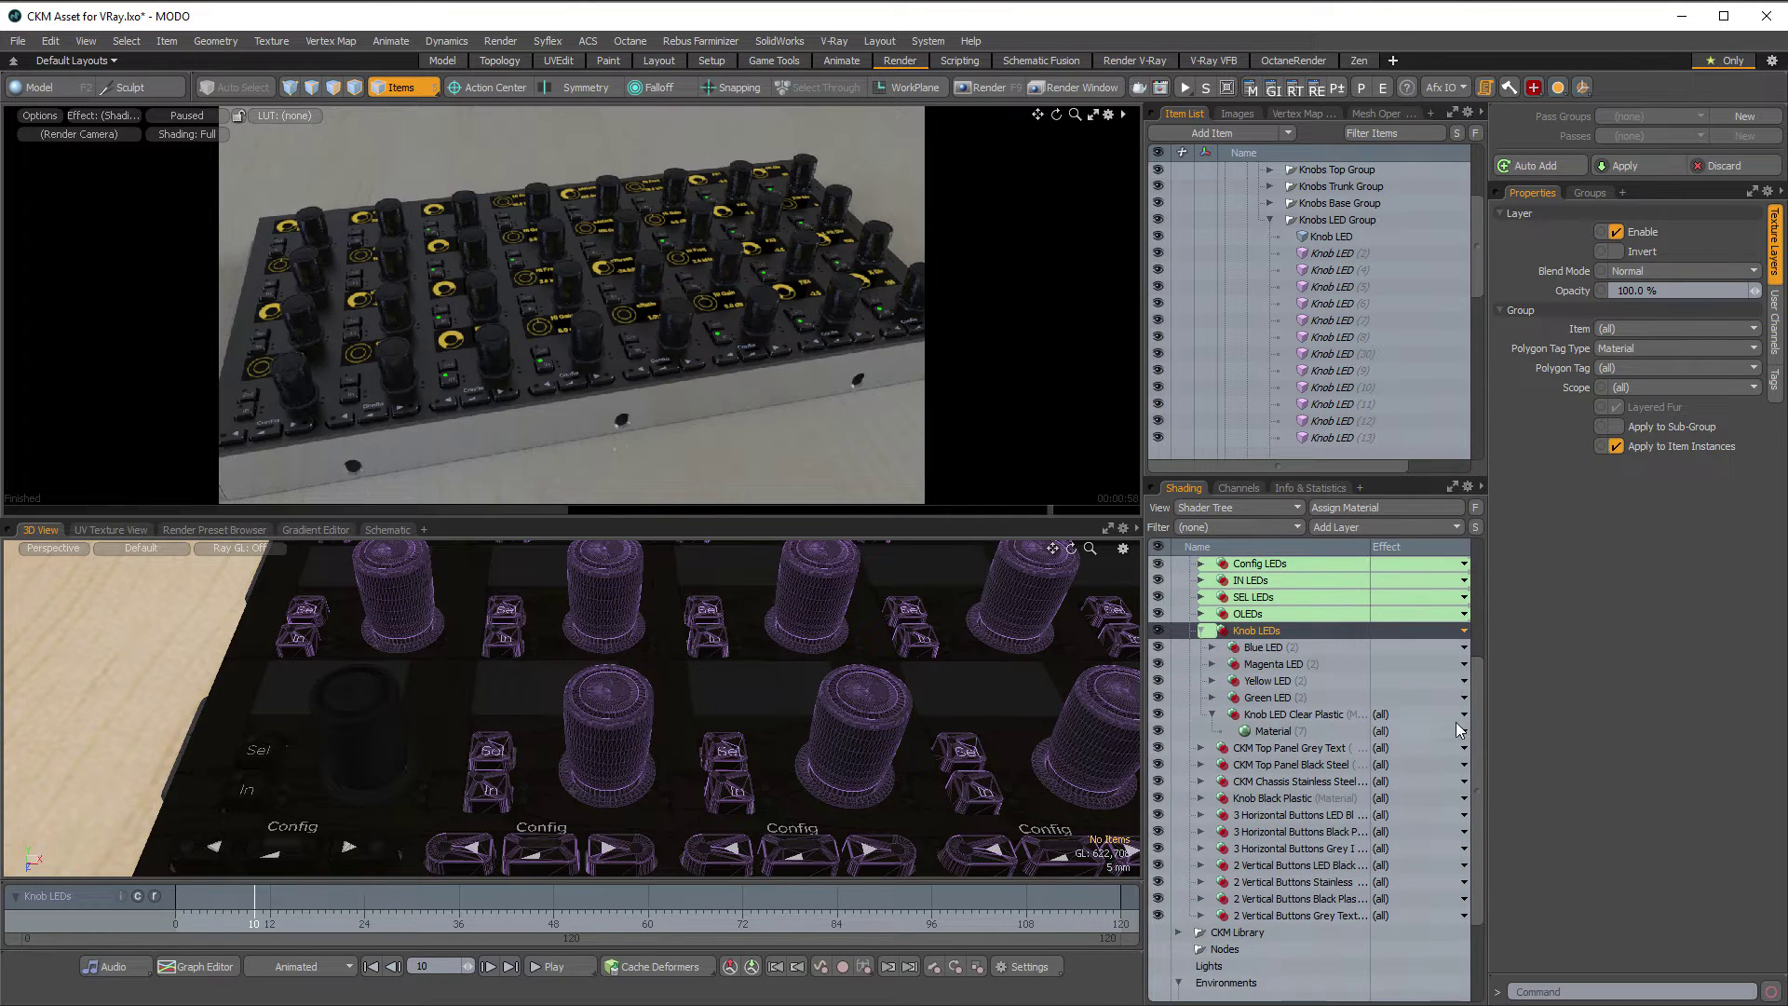
click(1276, 713)
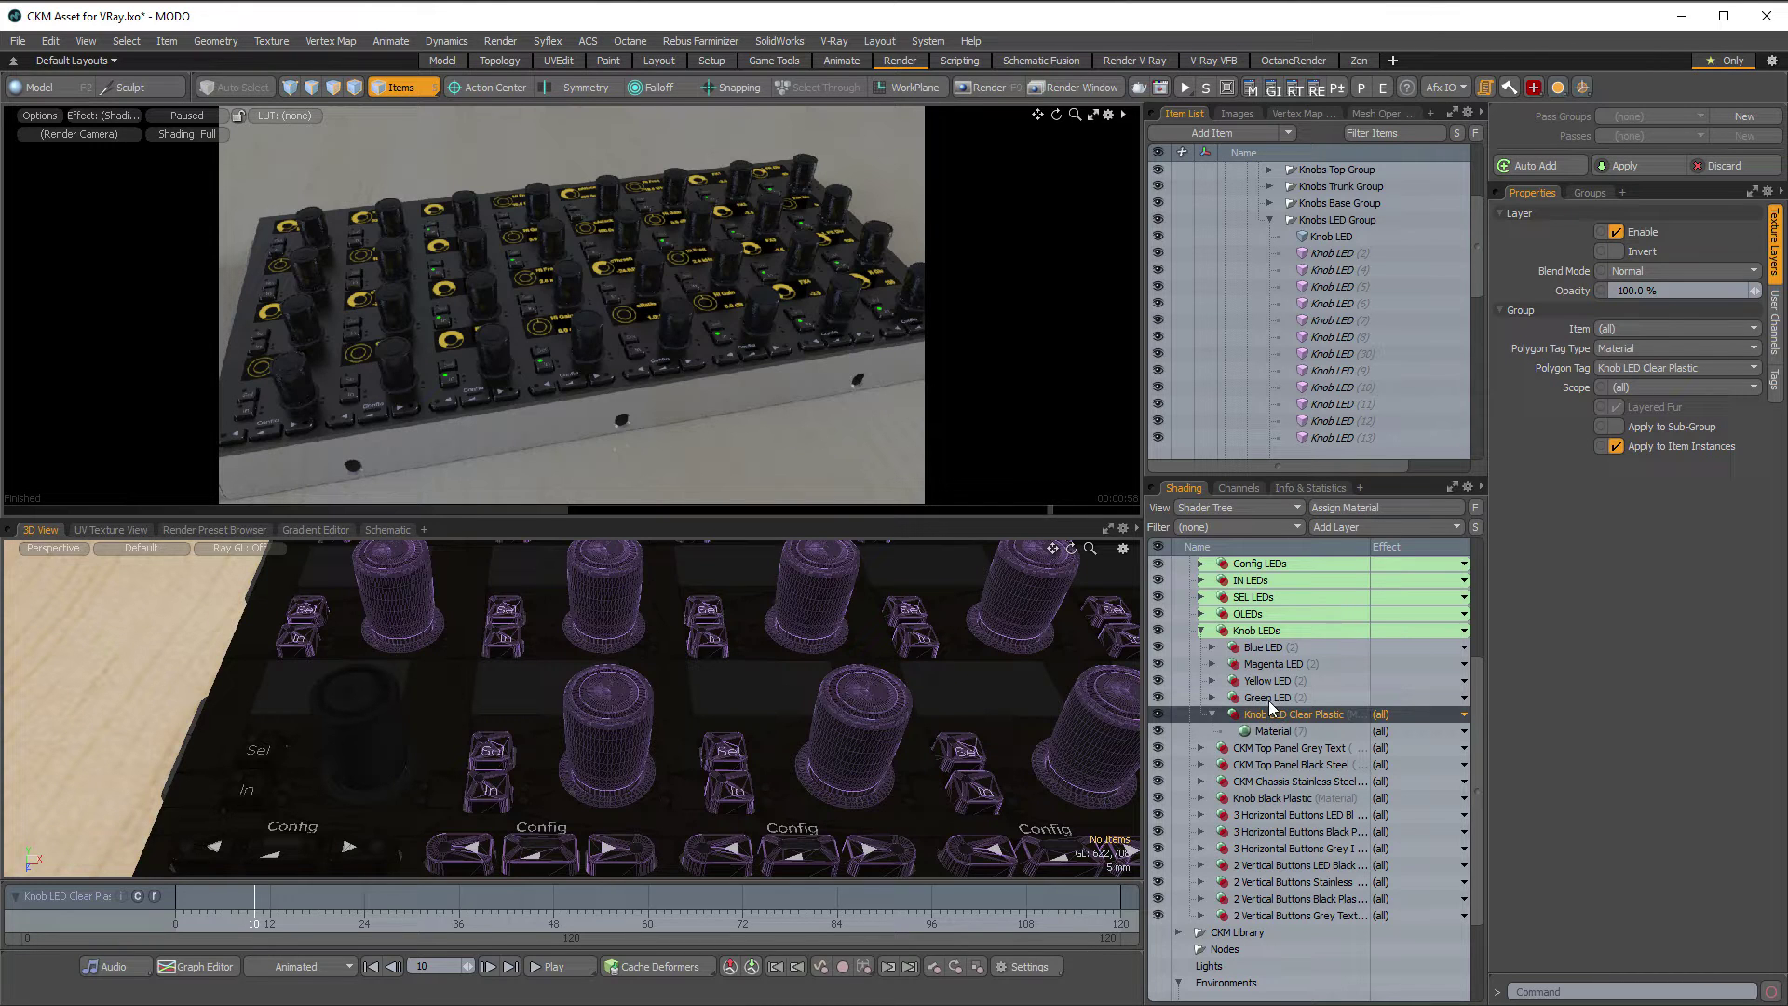
Check which item group the Green LED mask targets against the existing groups, keeping Green LED as its item
click(1271, 697)
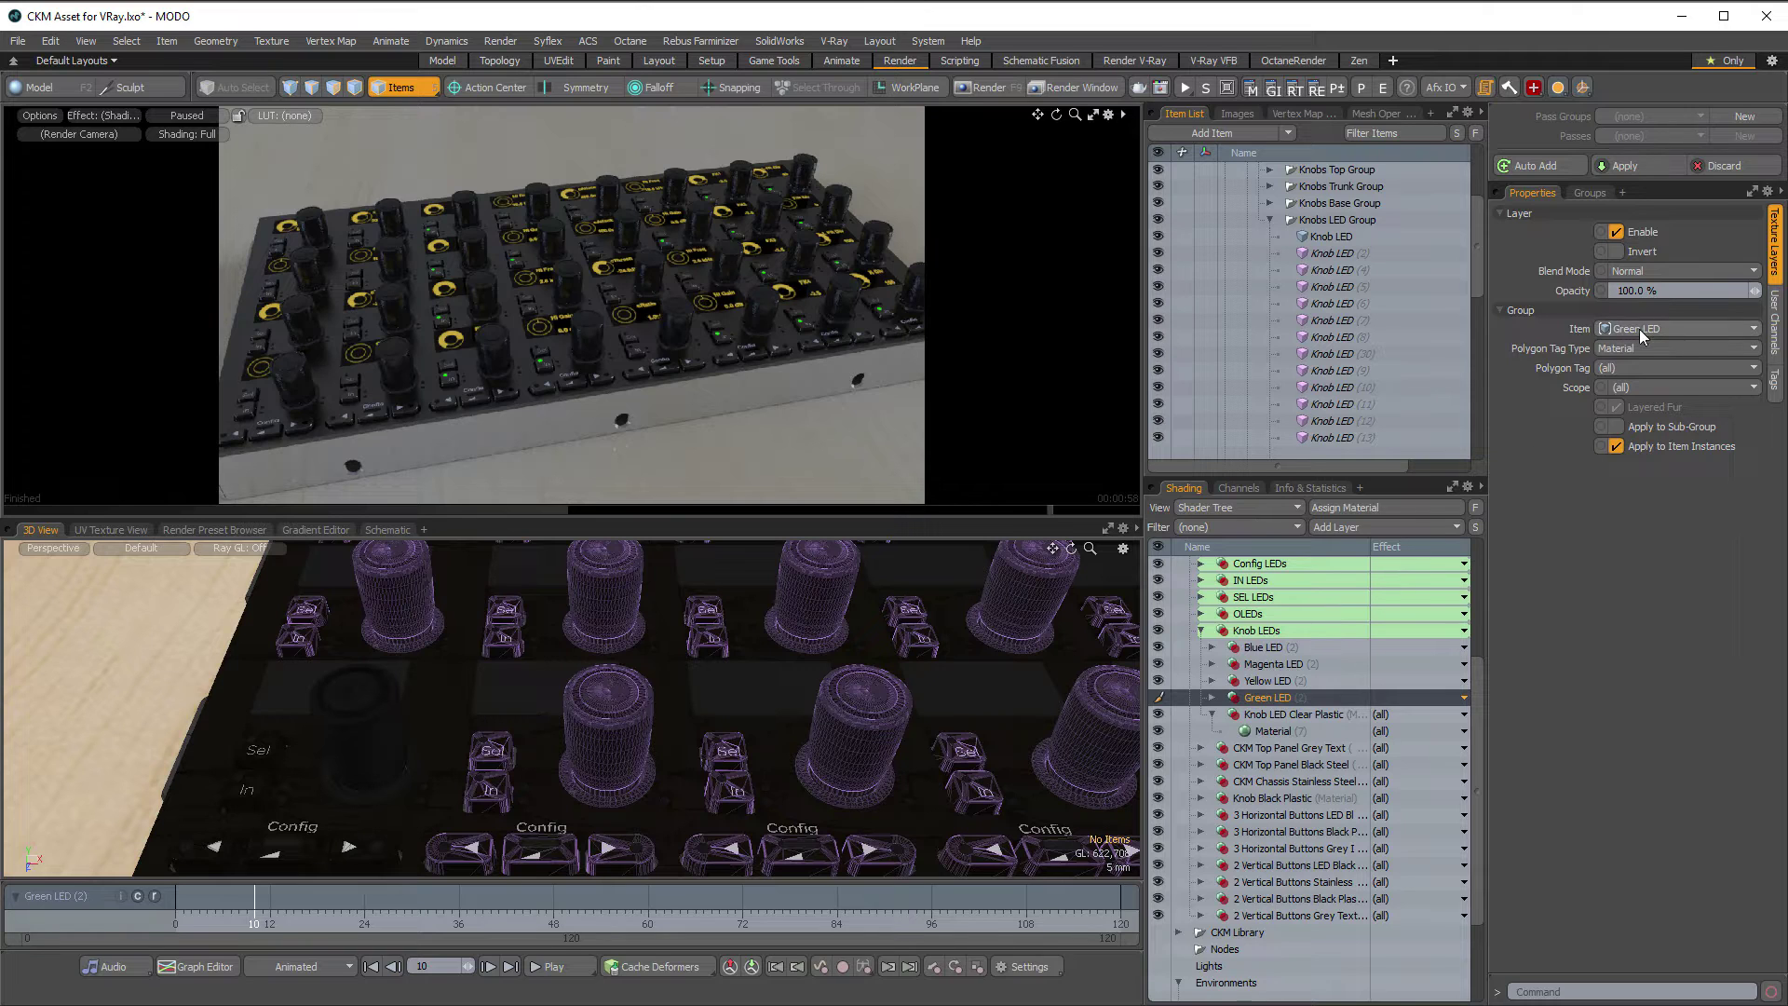
click(1594, 192)
click(1545, 195)
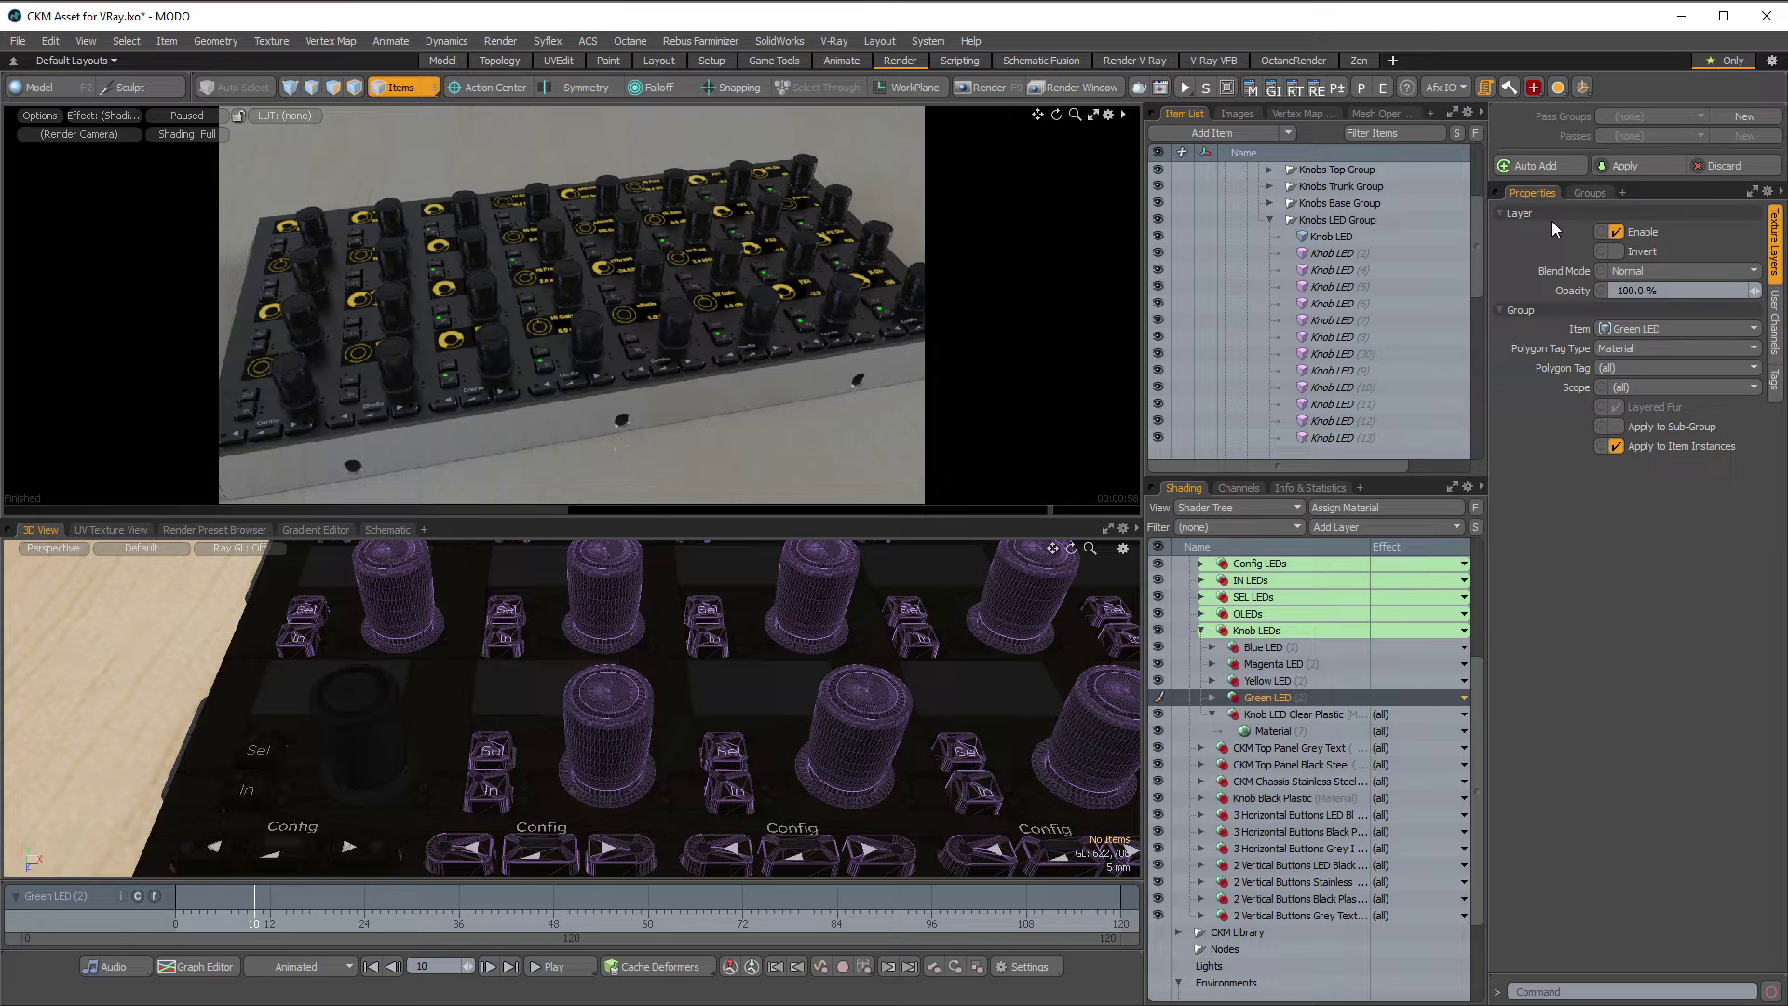
click(1593, 192)
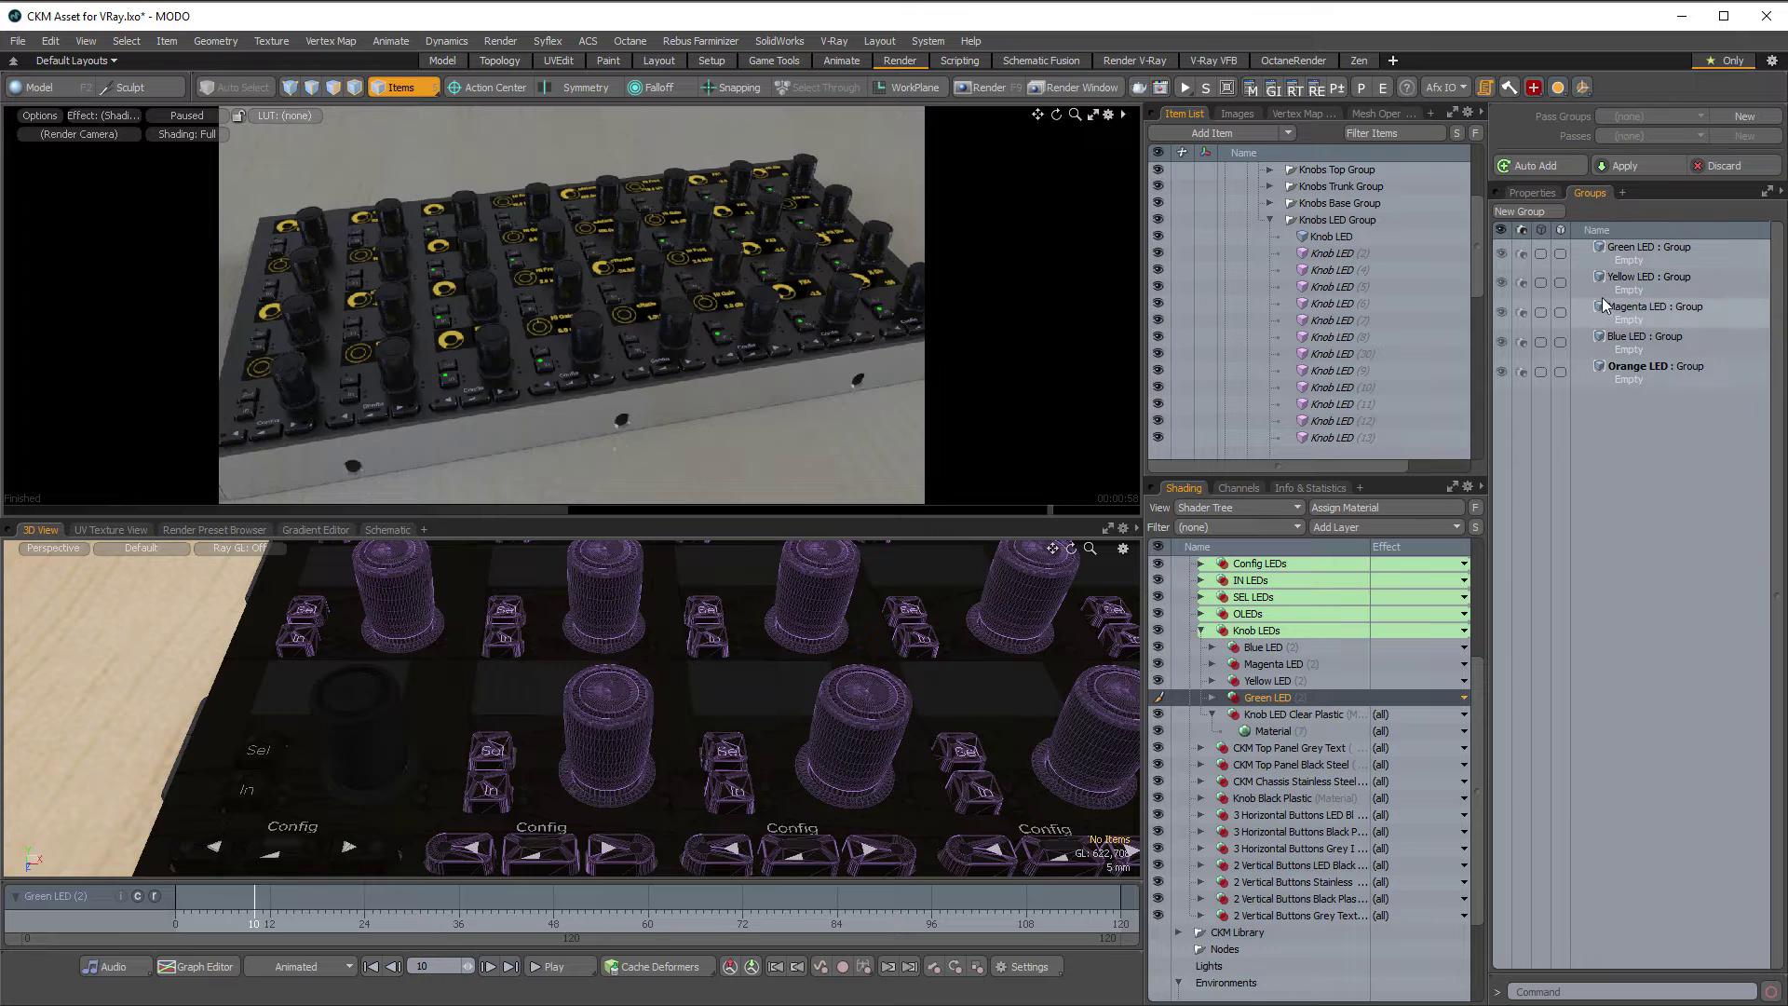
click(1535, 191)
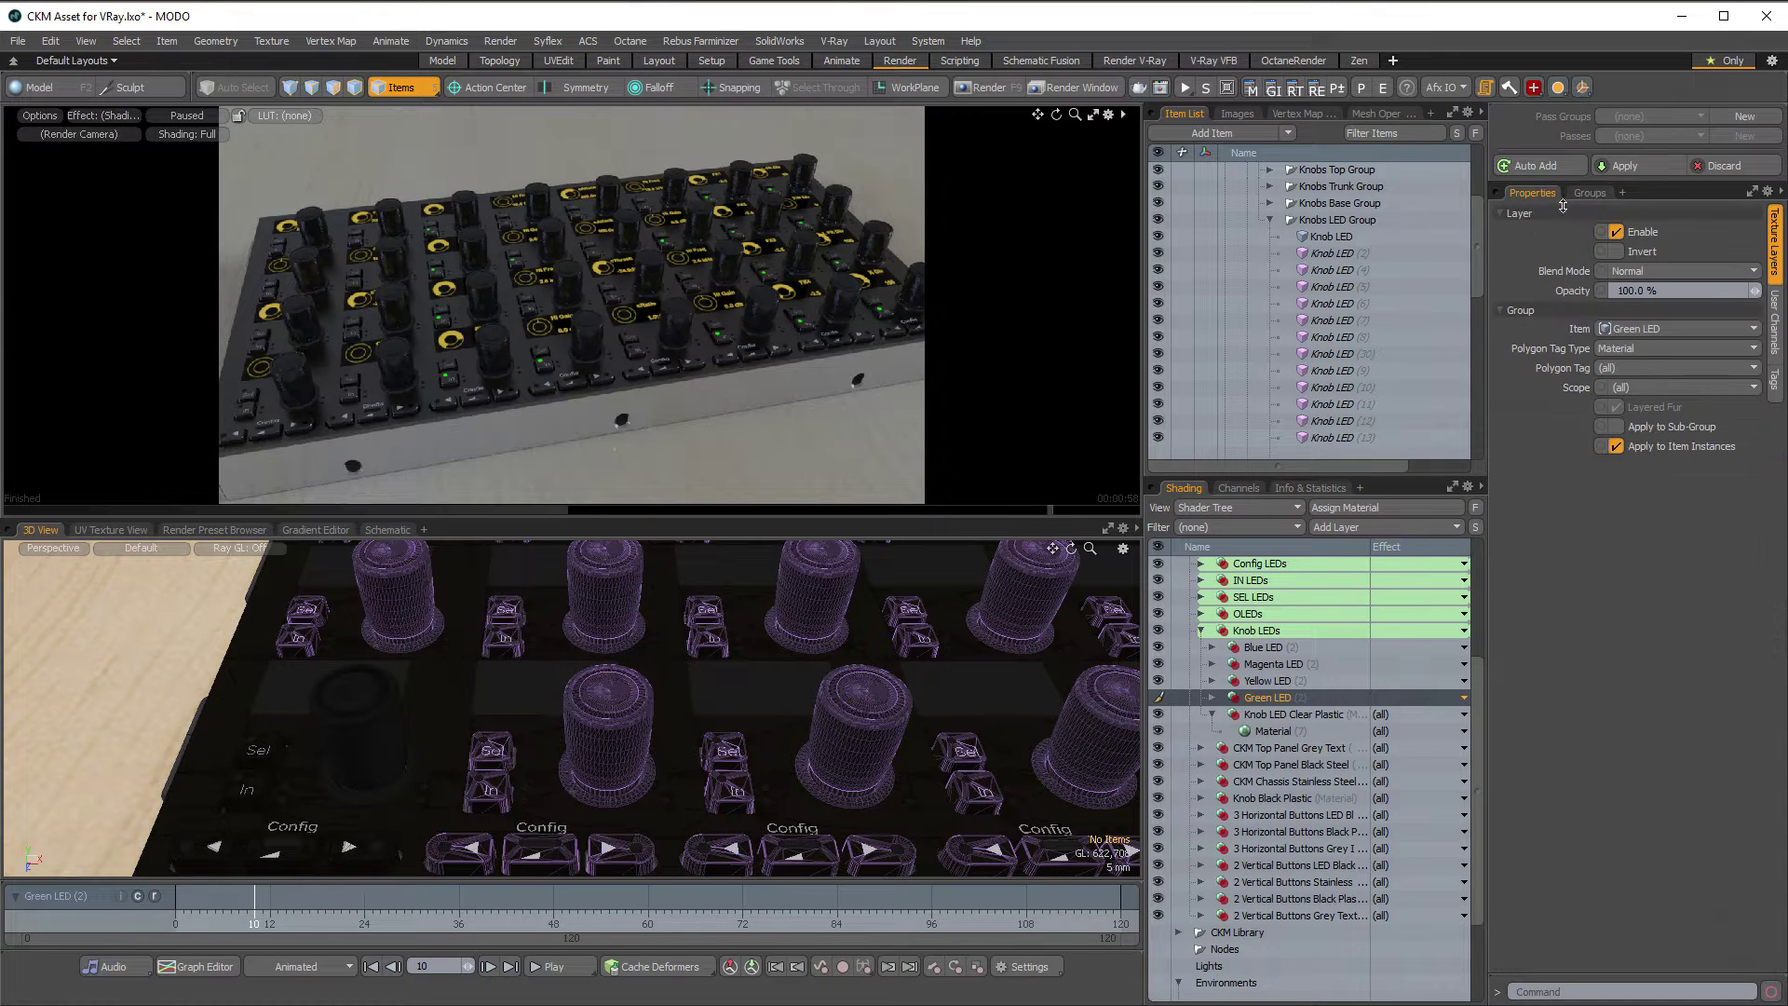
click(1620, 324)
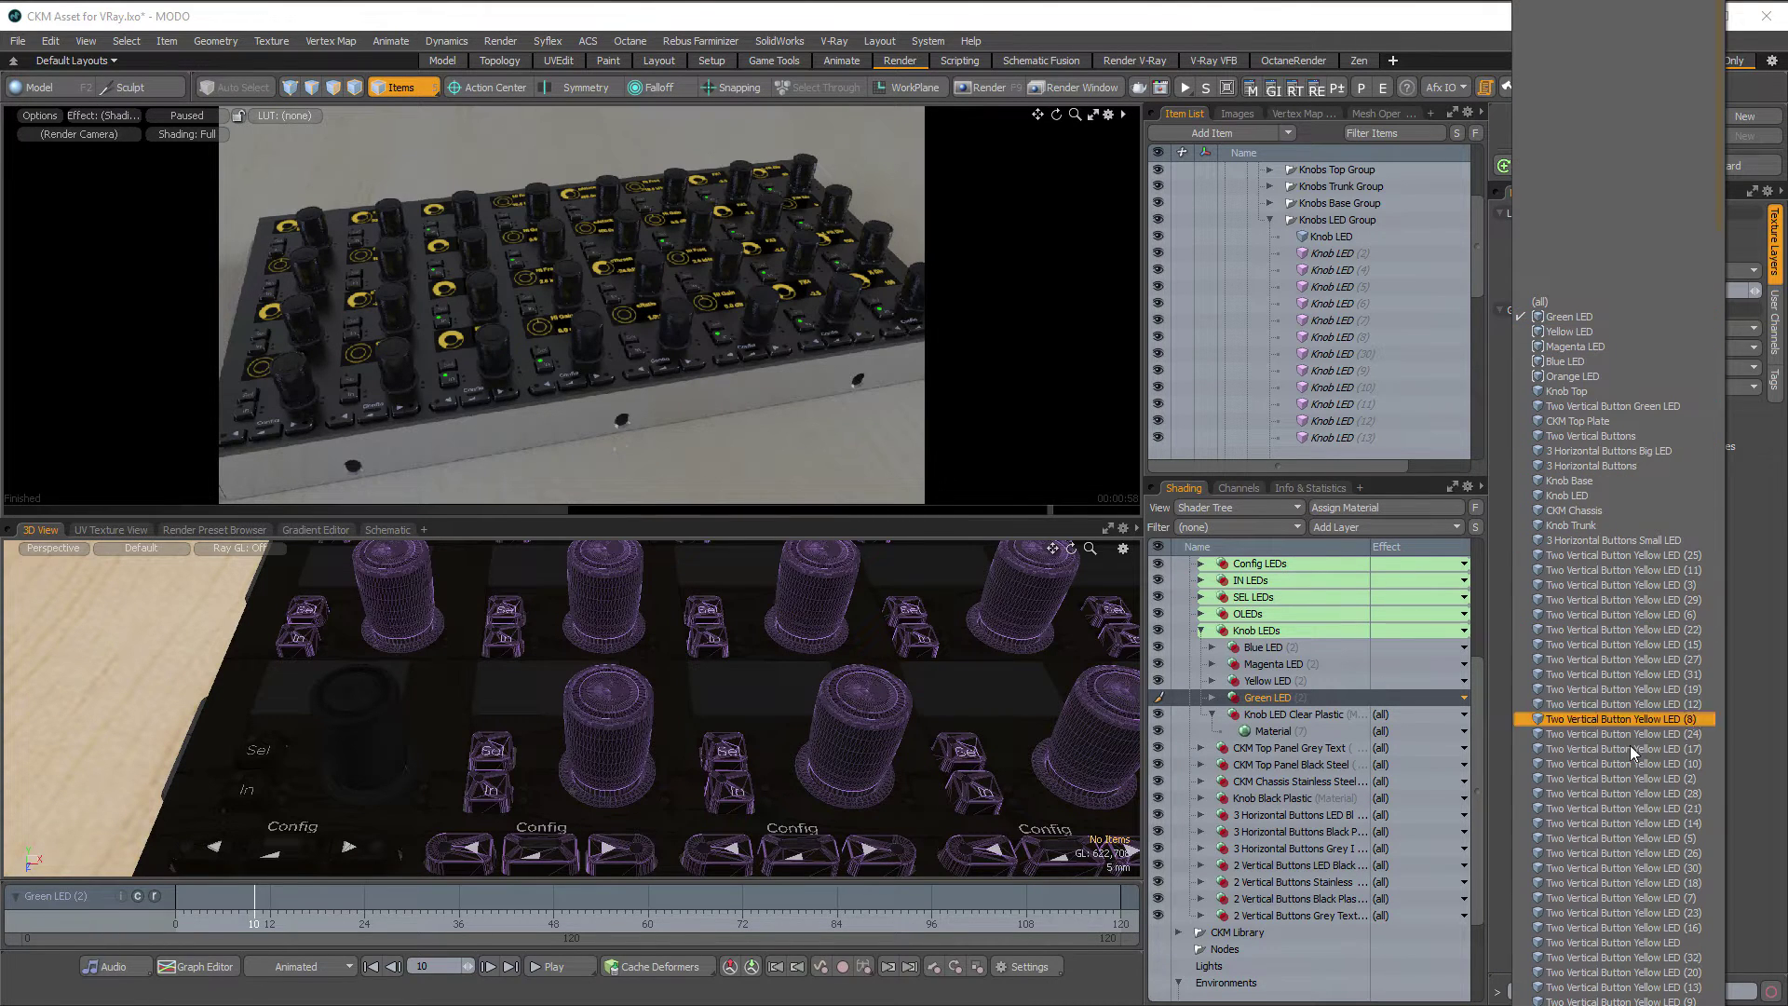
click(1594, 315)
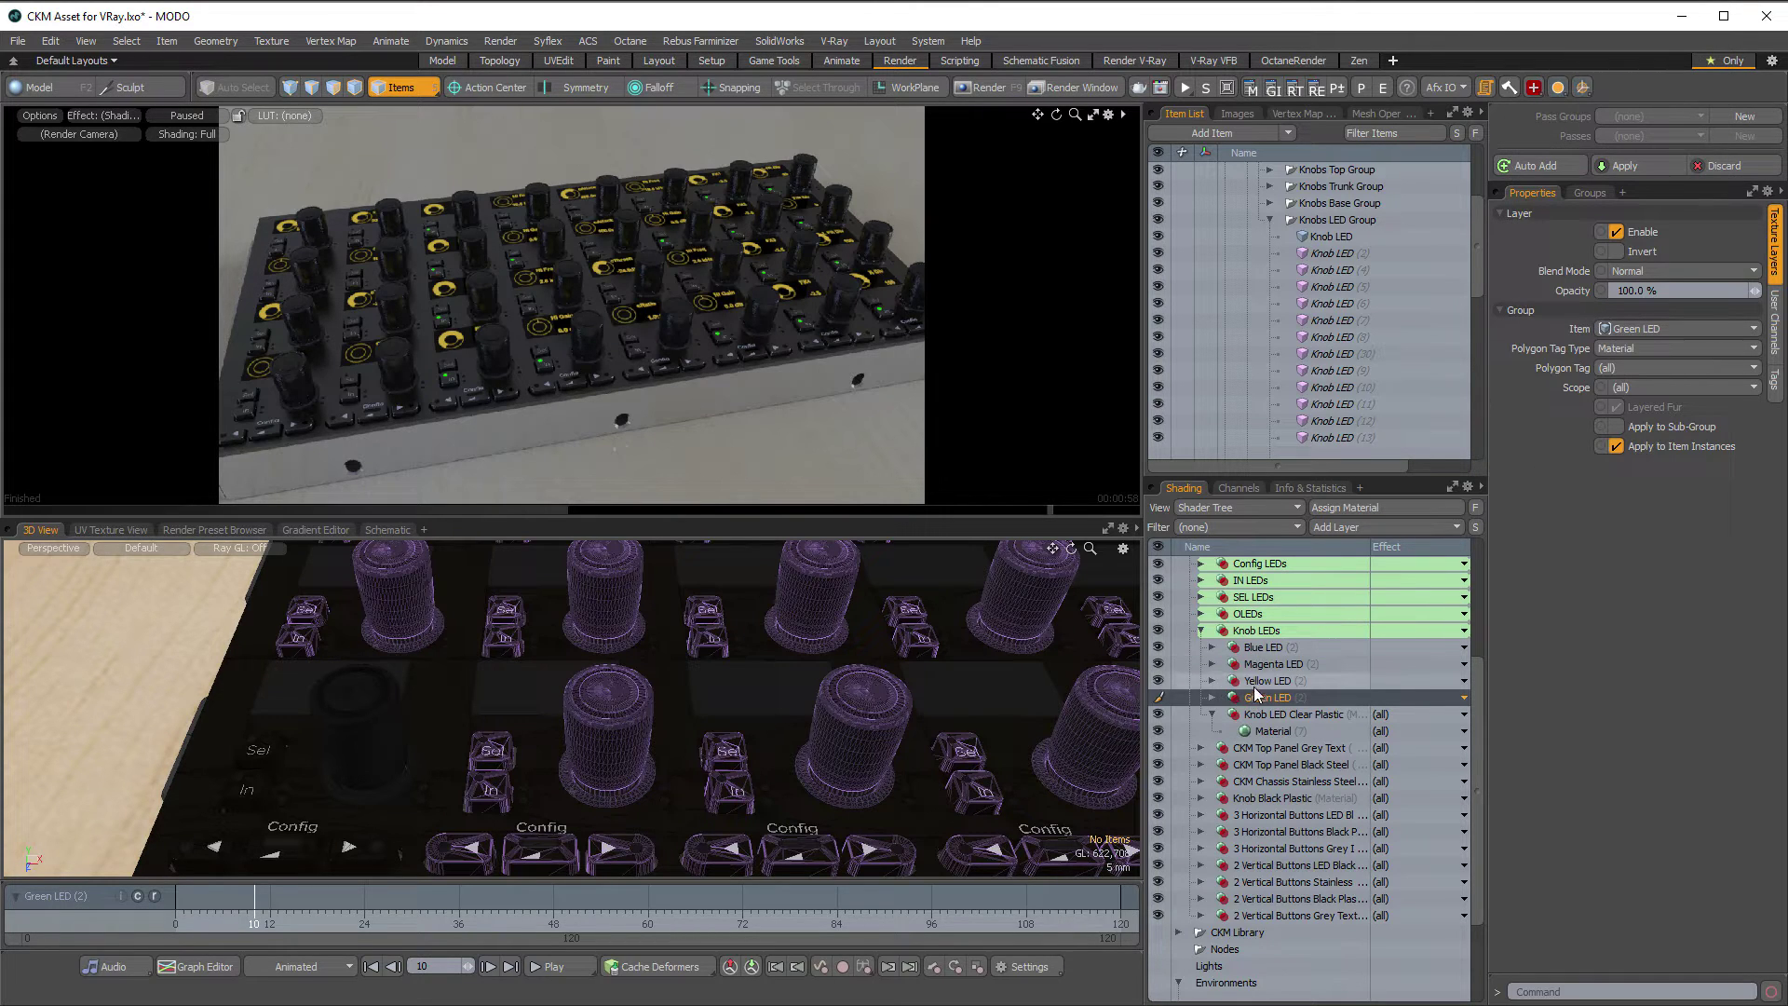
Expand the Green LED mask, select its Knob LED Green.lxp instance, and trace the source material and its layers in the CKM Library
click(1211, 698)
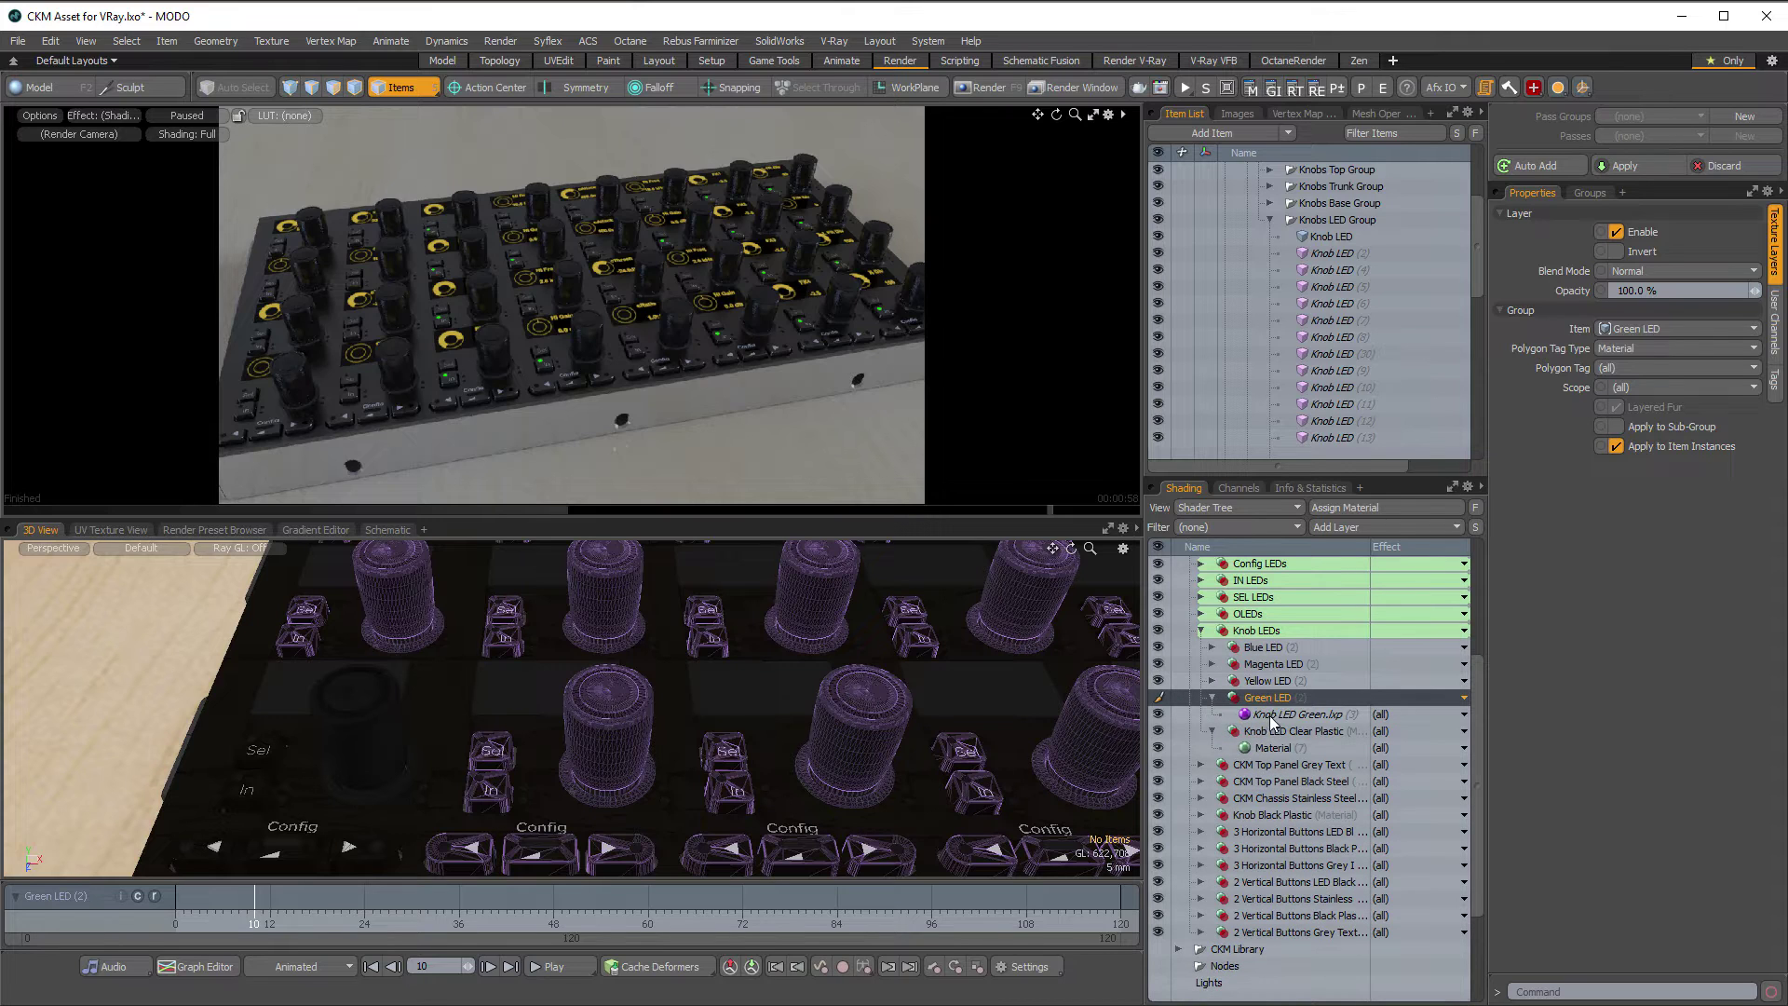
click(1288, 714)
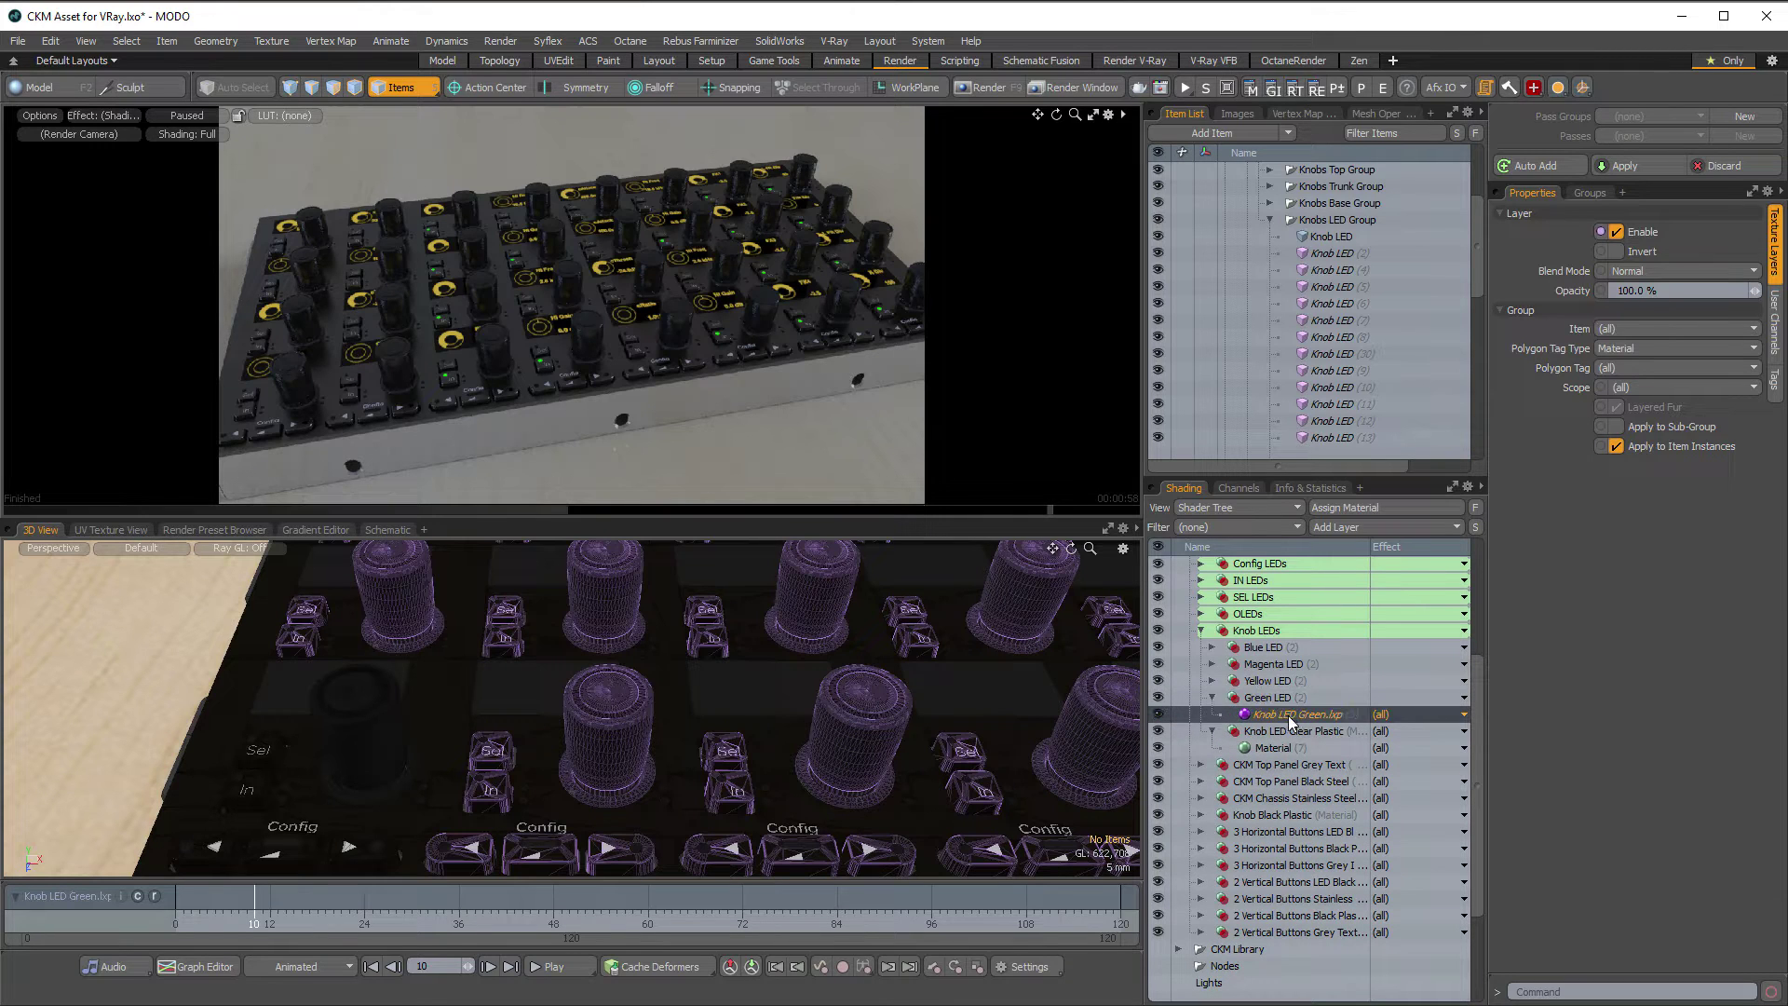
scroll(1468, 751, down, 3)
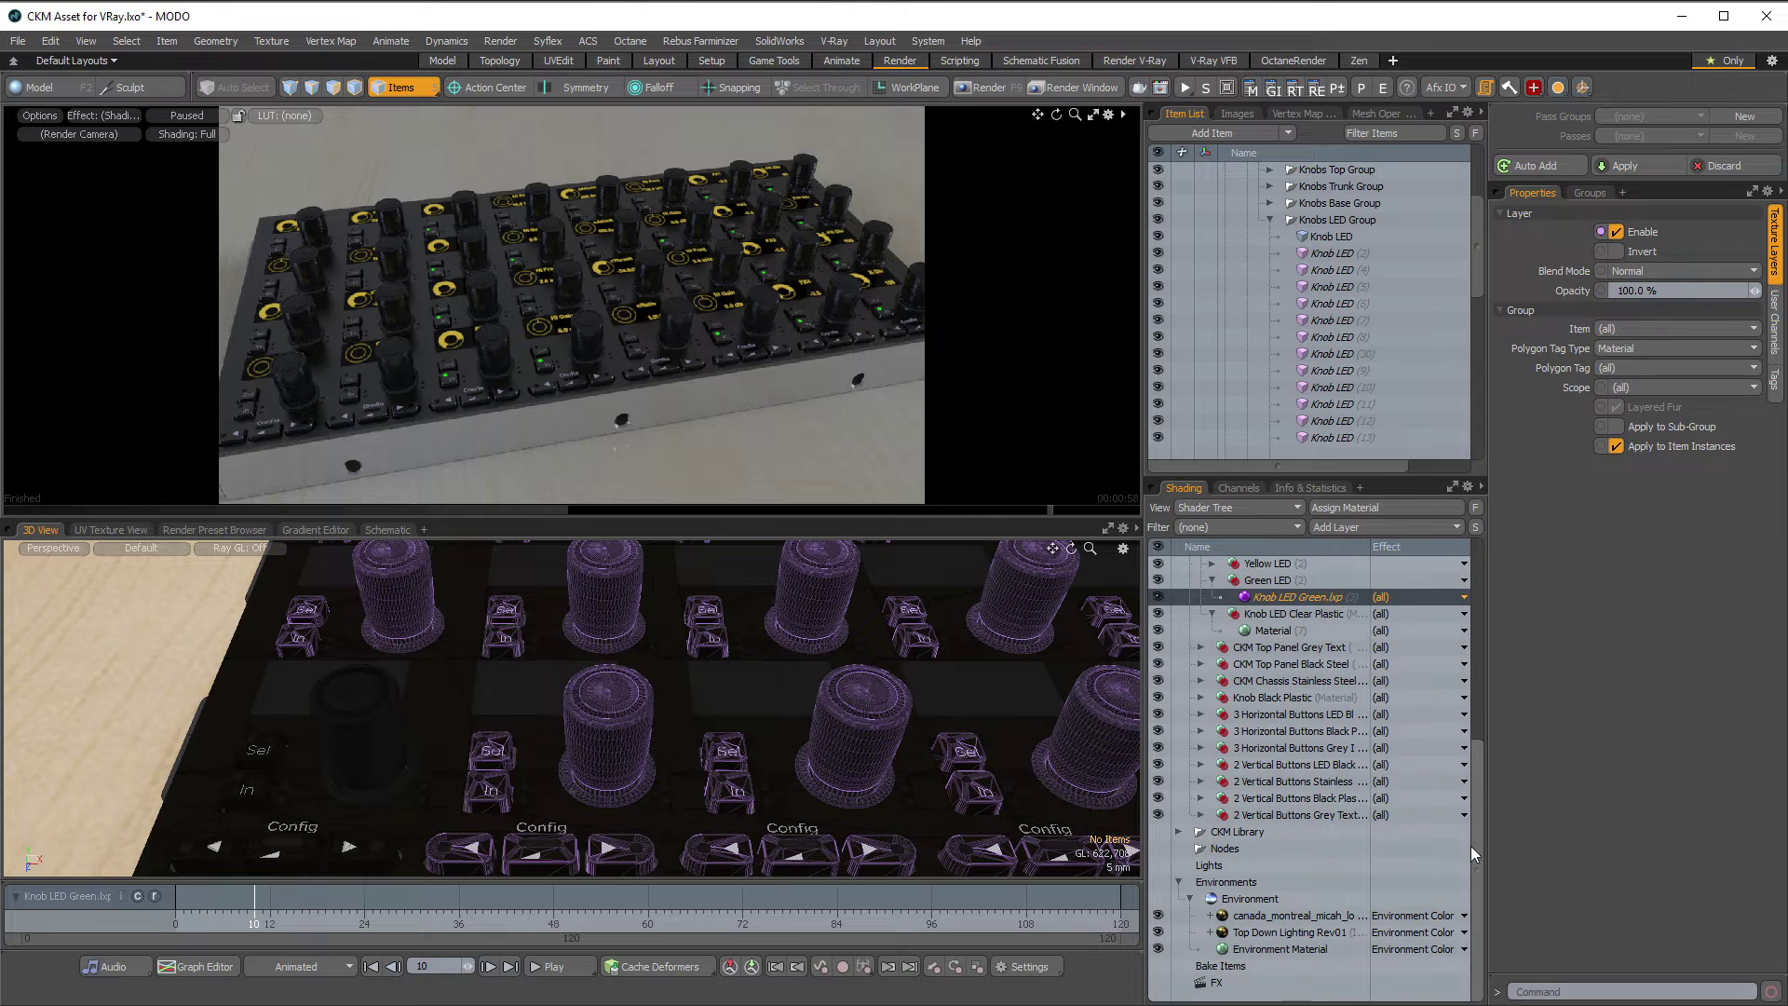
click(1178, 832)
scroll(1278, 804, down, 5)
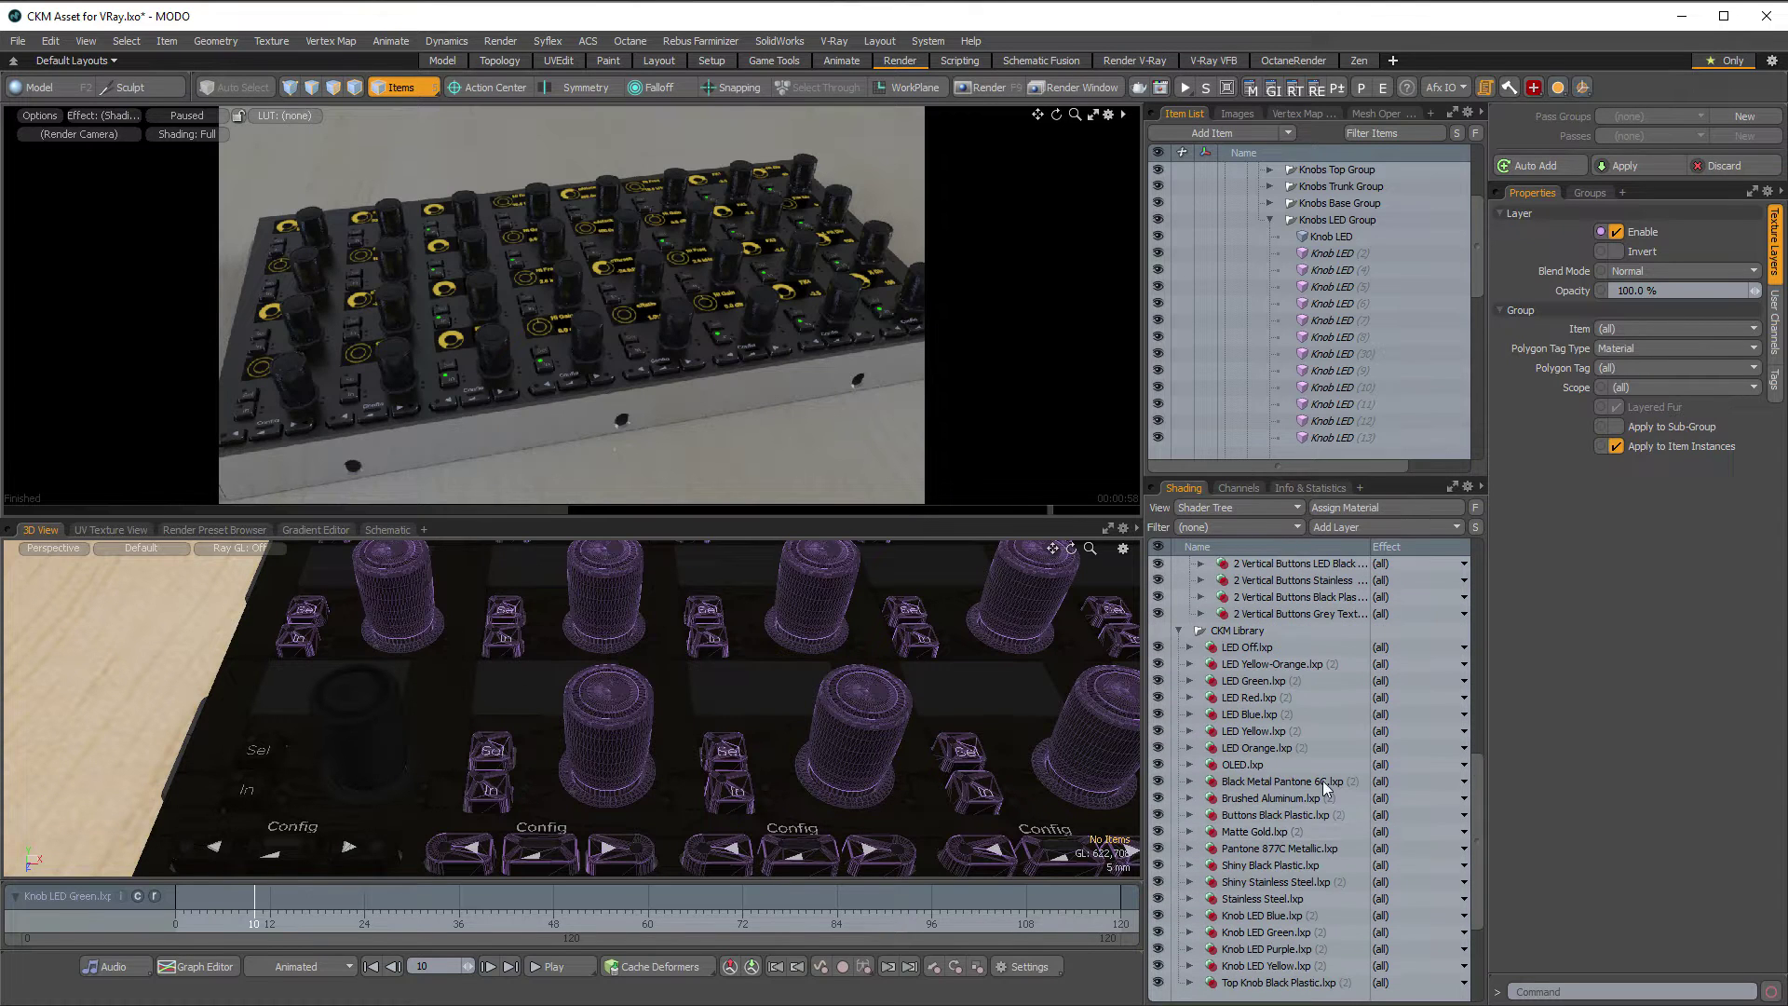
click(1189, 932)
scroll(1479, 866, down, 2)
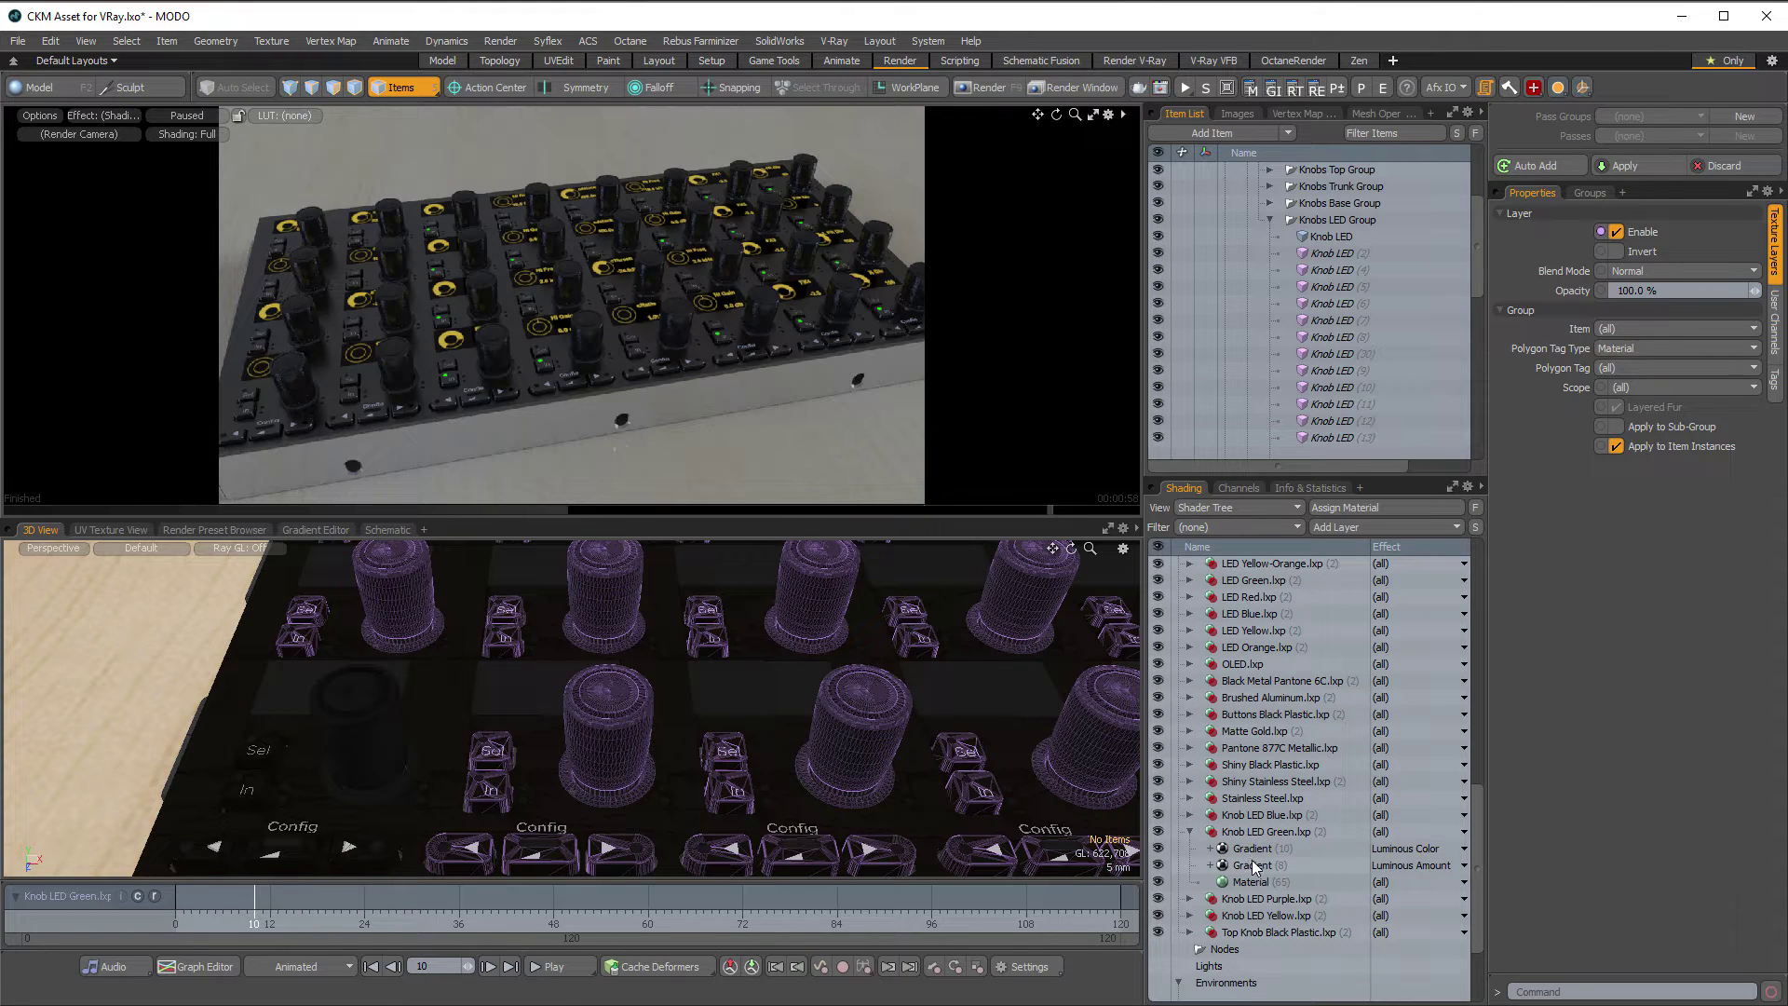
scroll(1483, 810, up, 1)
scroll(1483, 803, up, 5)
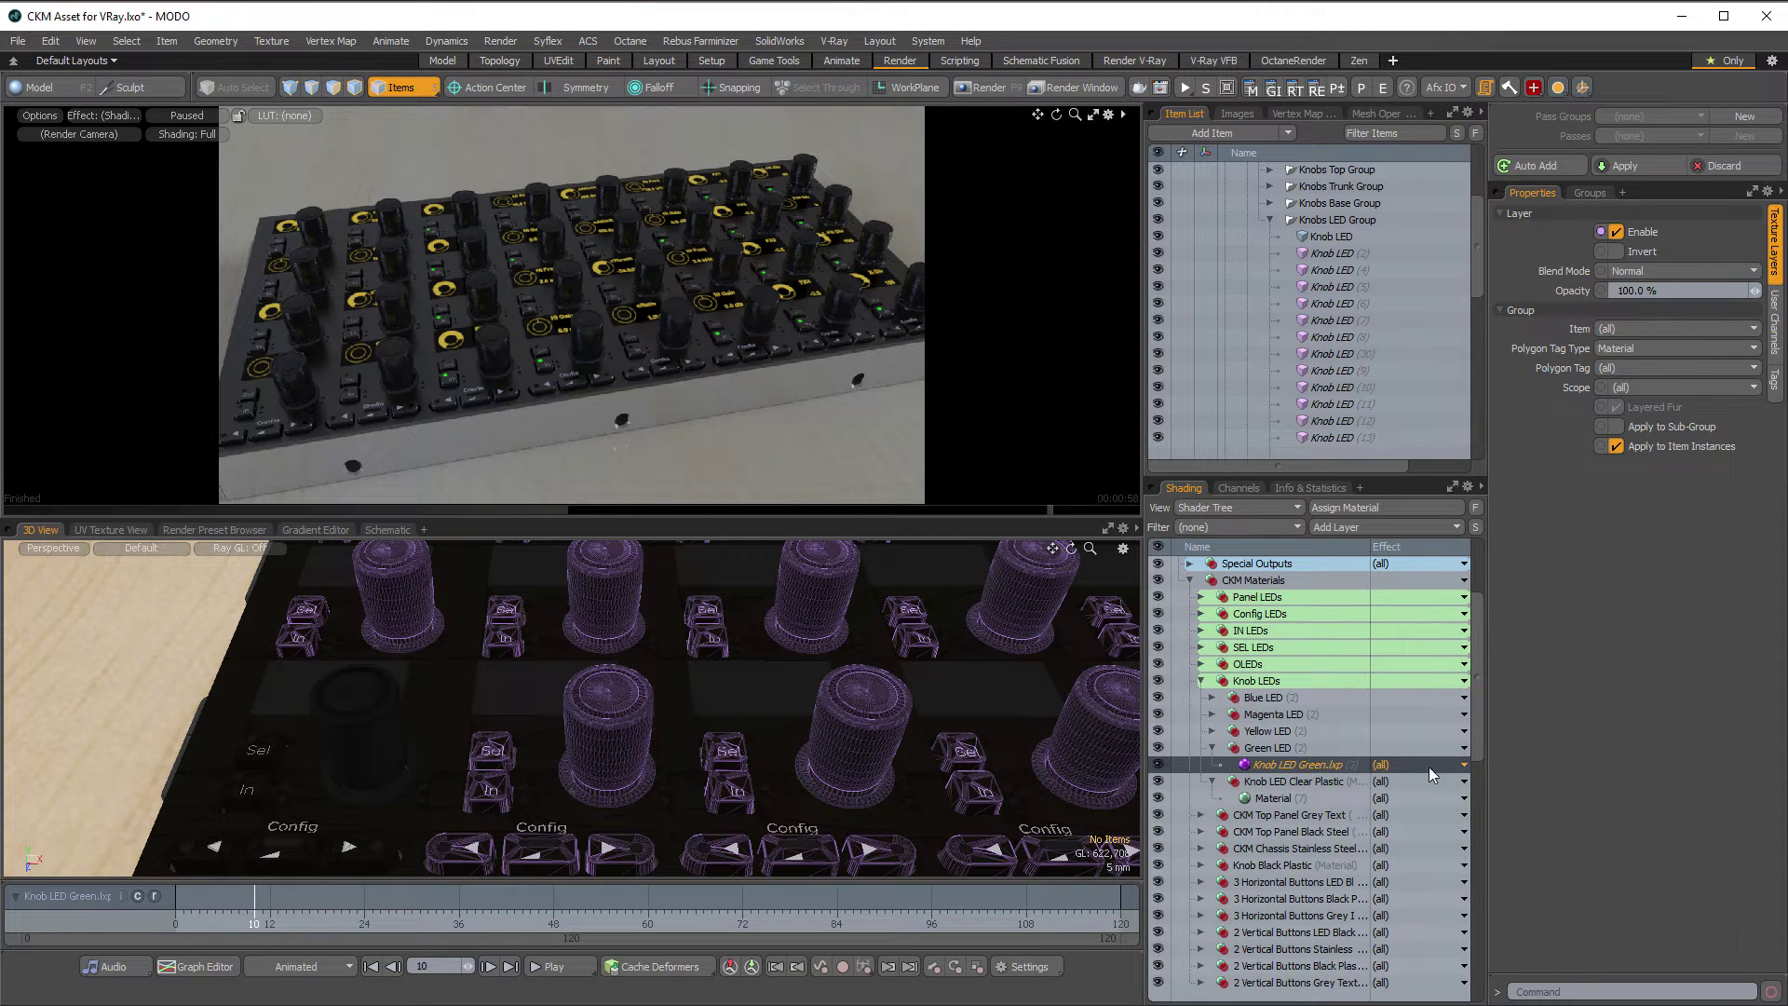
click(1483, 787)
drag(1479, 796, 1475, 805)
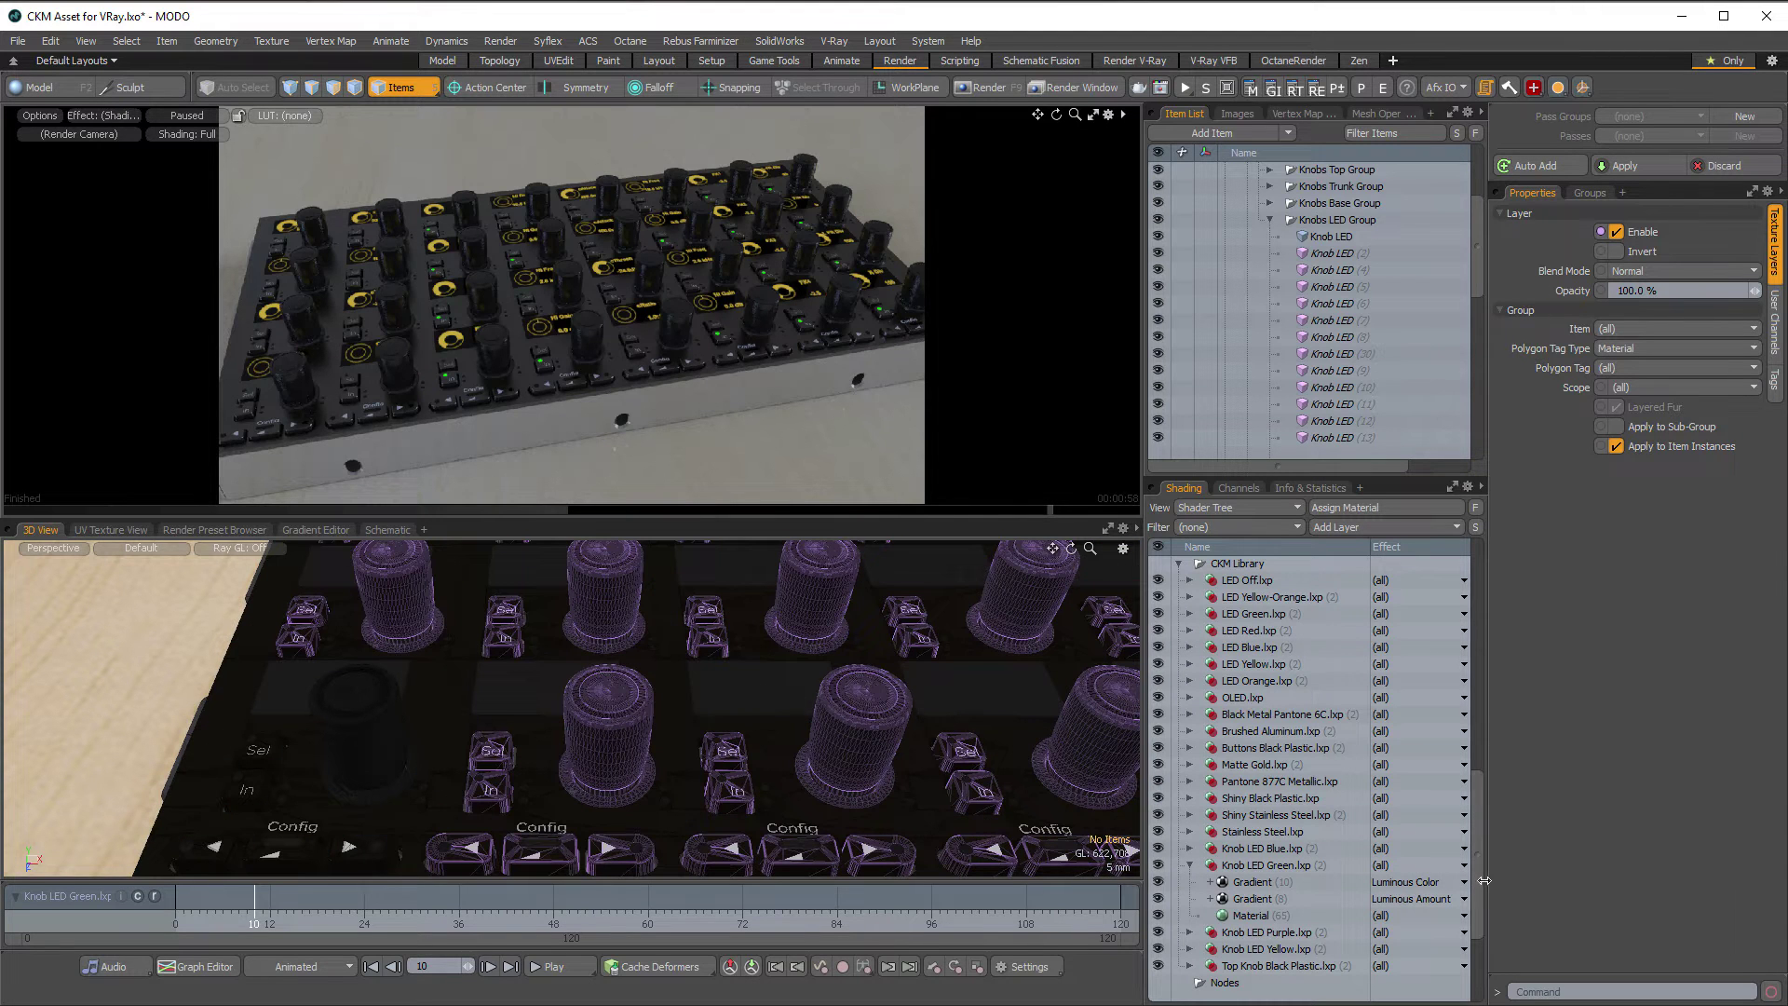
mouse_move(1478, 877)
mouse_down()
mouse_move(1513, 743)
mouse_move(1501, 723)
mouse_up()
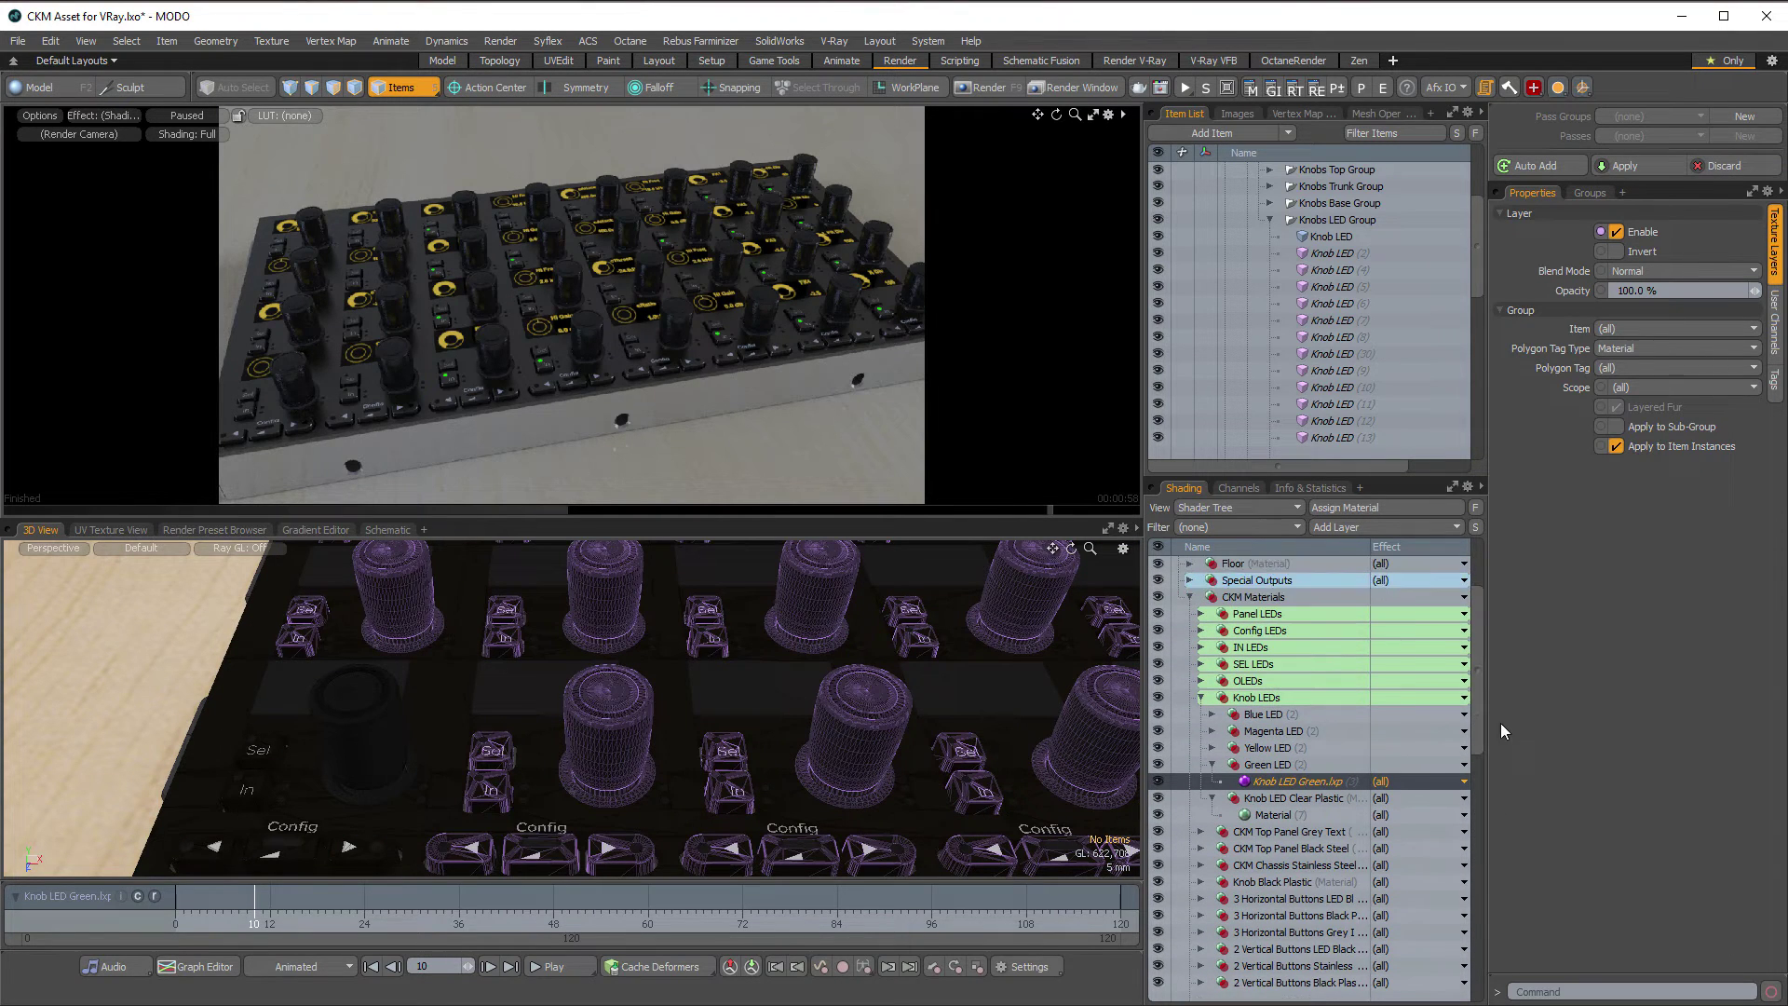
Expand the Yellow LED, Magenta LED and Blue LED masks to review the material instance inside each and the corresponding item groups
click(1211, 749)
click(1267, 748)
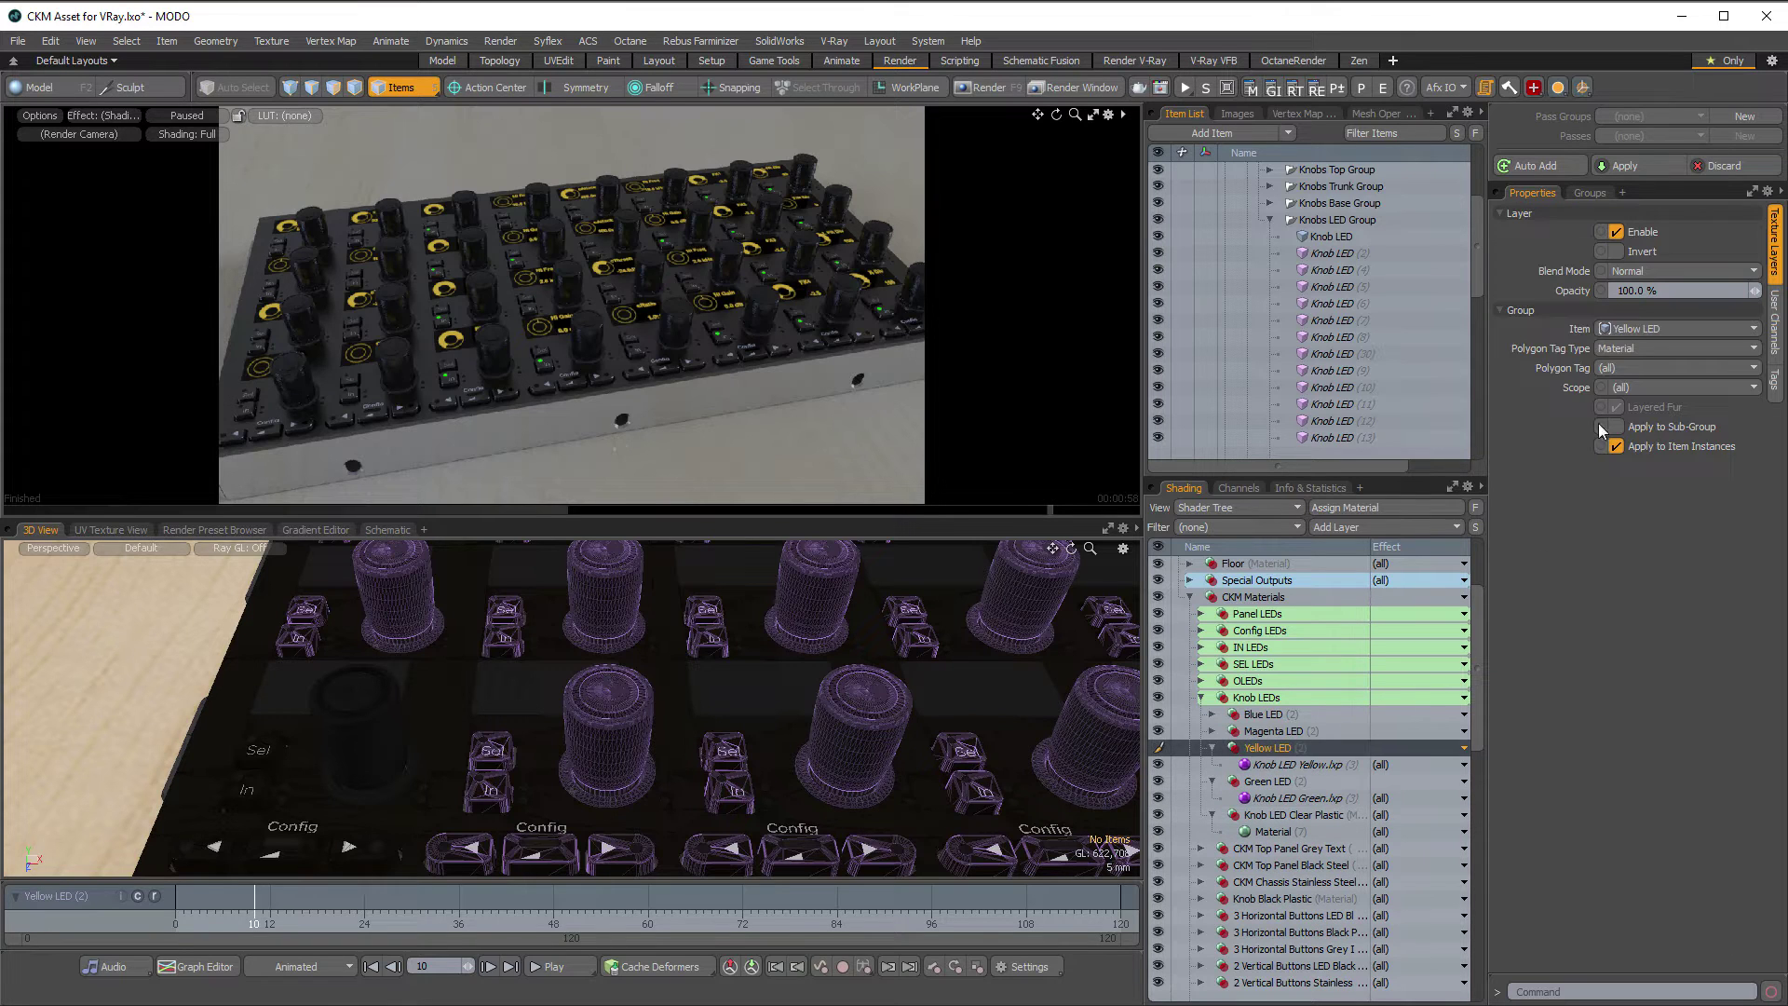
click(1591, 193)
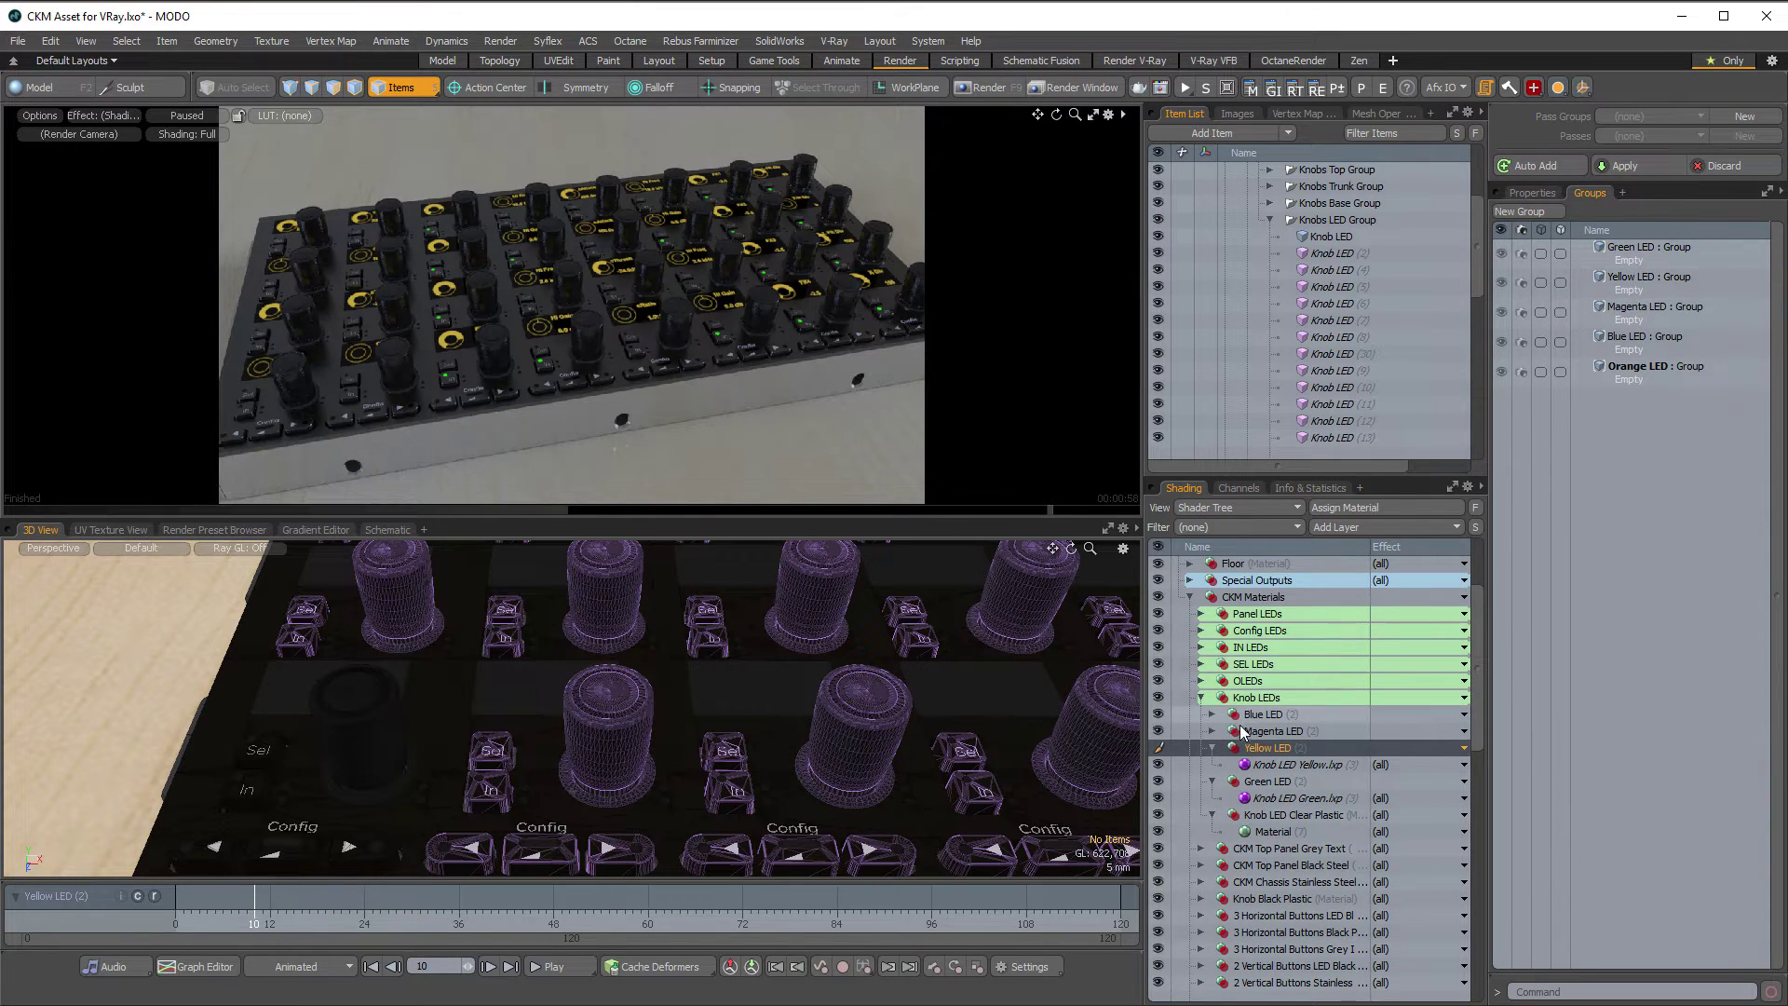
click(1273, 731)
click(1210, 731)
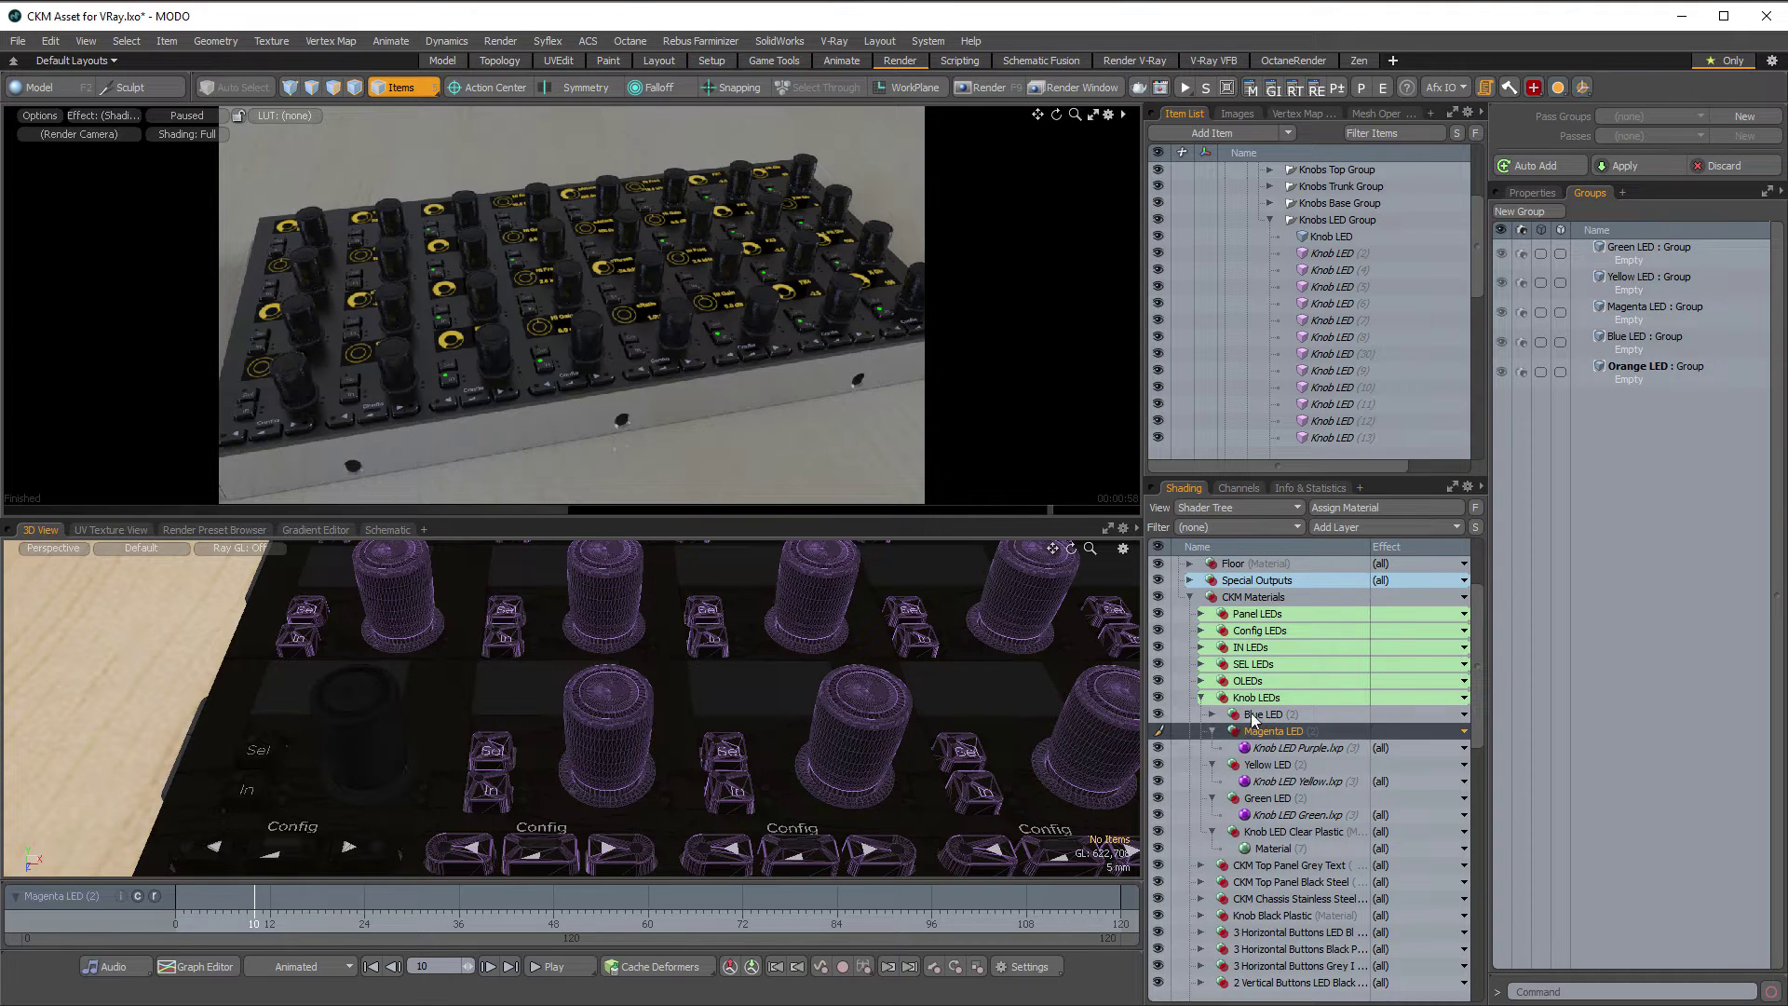
click(1261, 714)
click(1211, 713)
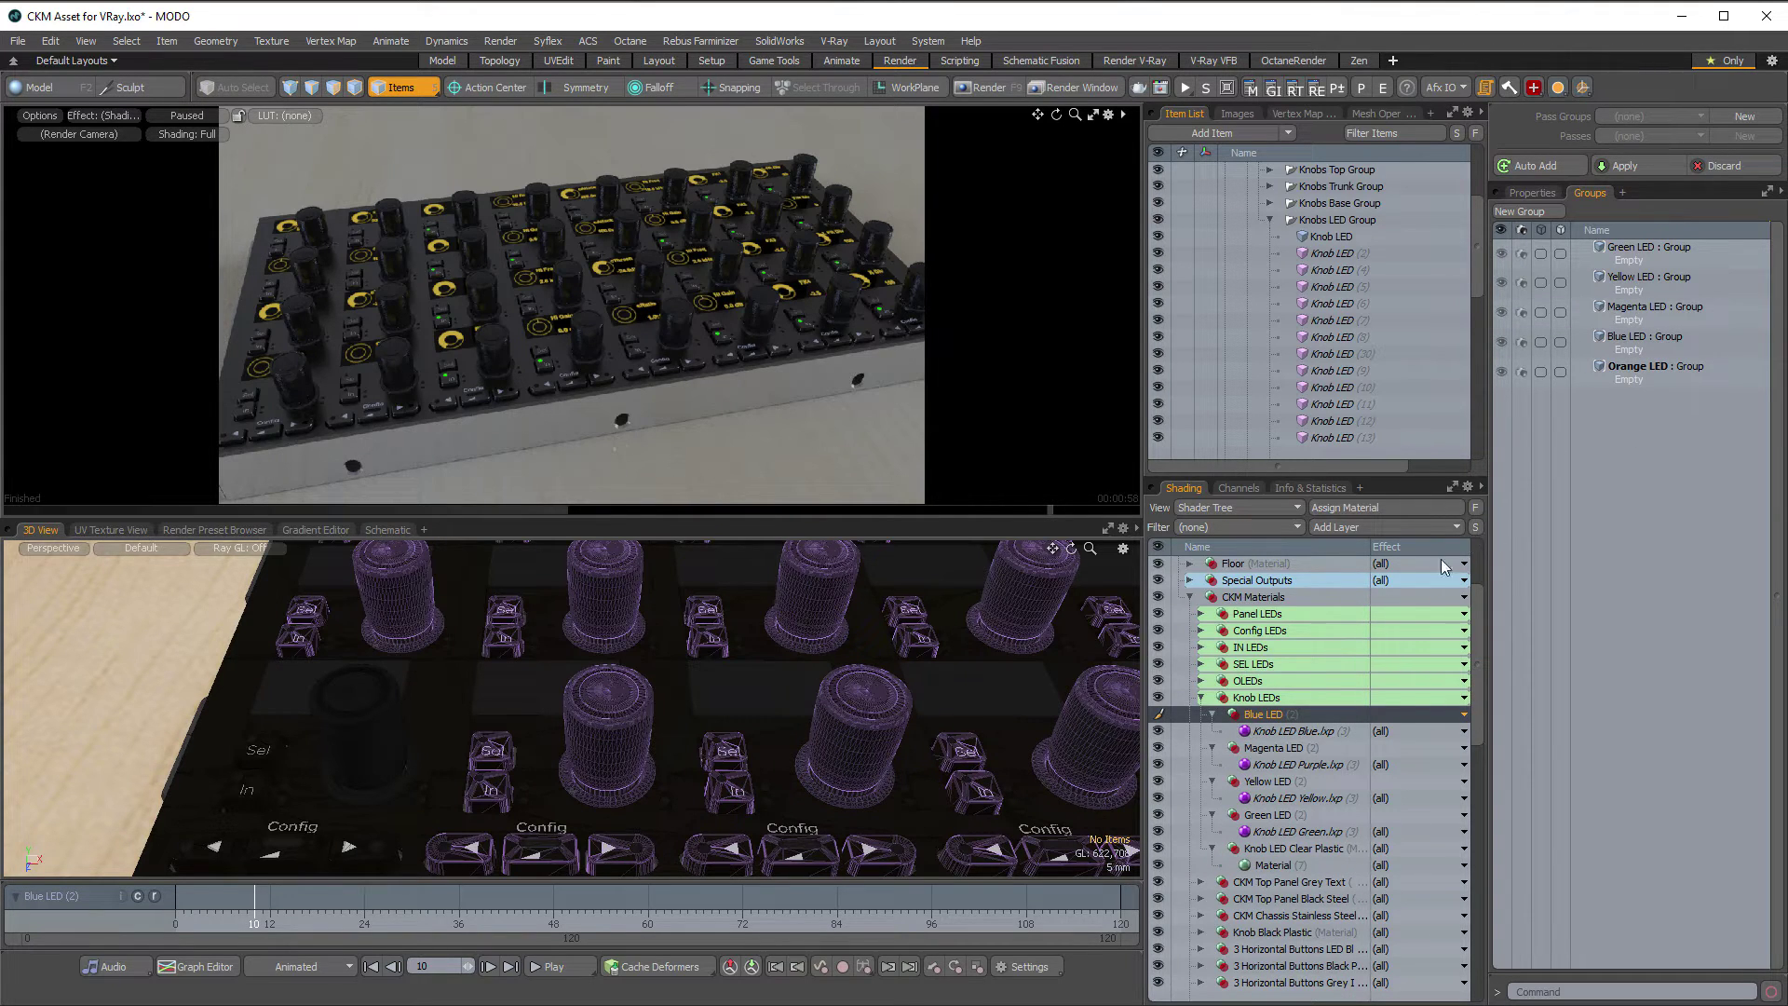
Add a new group layer inside the Knob LEDs group of the shader tree
click(1258, 699)
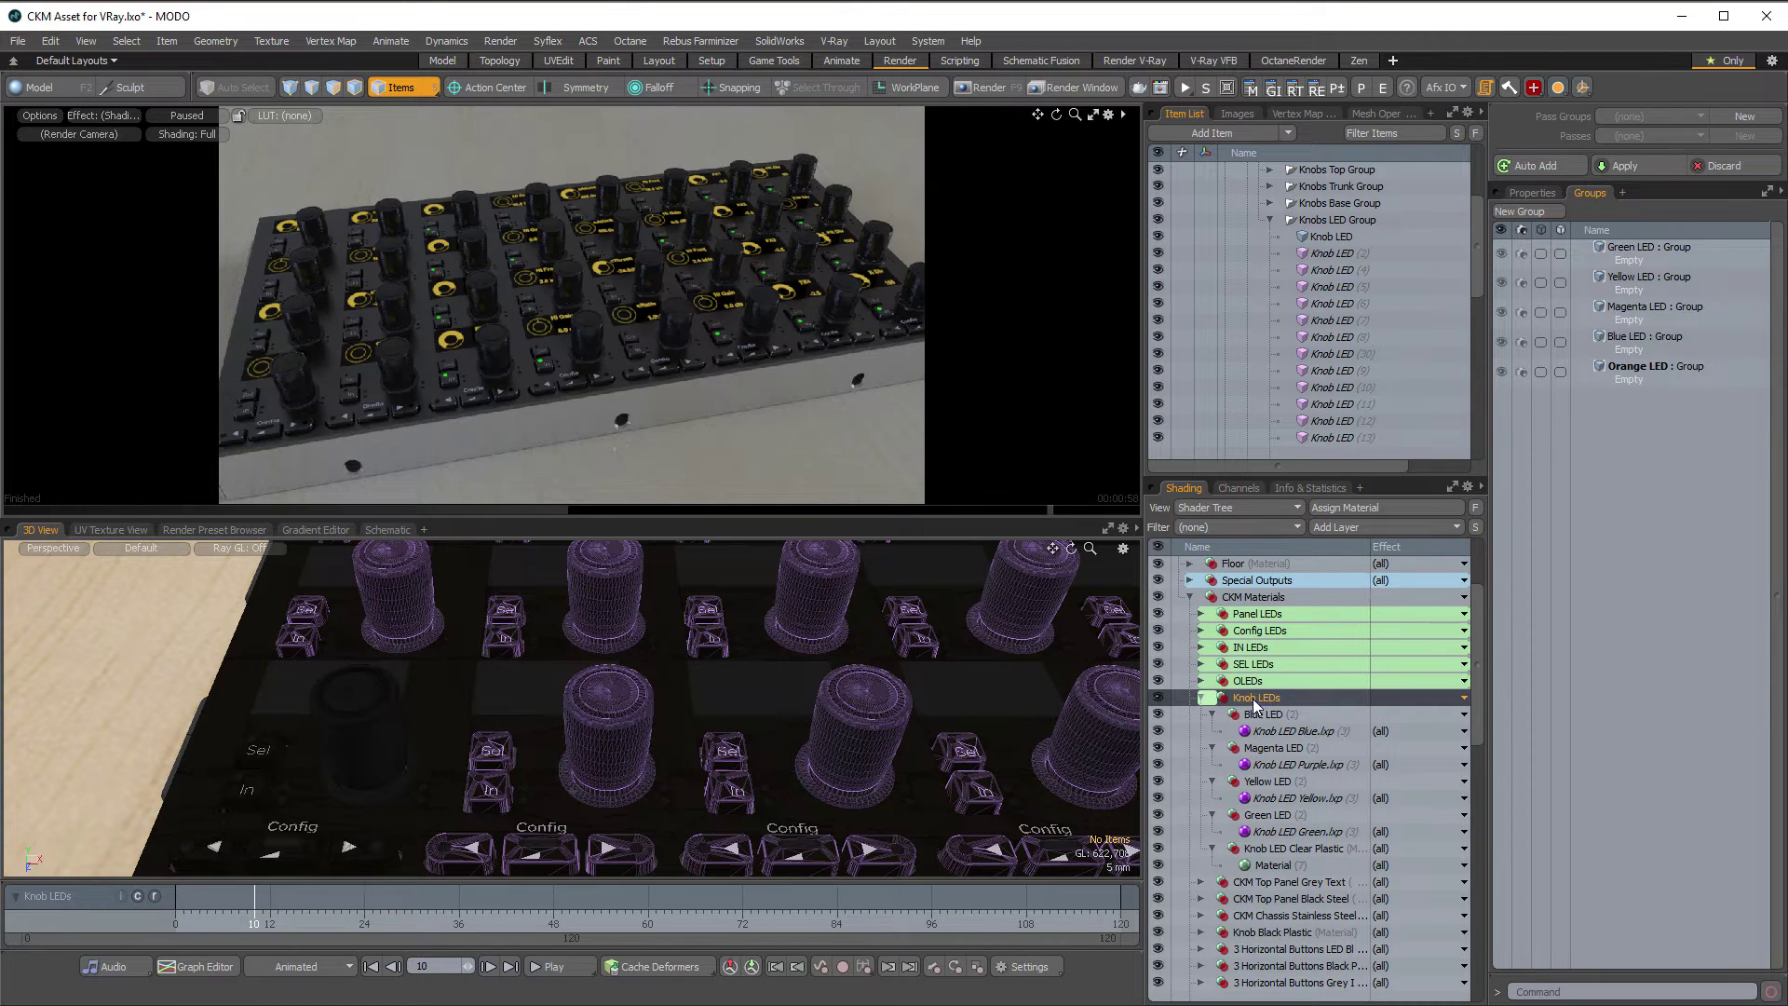
click(1347, 528)
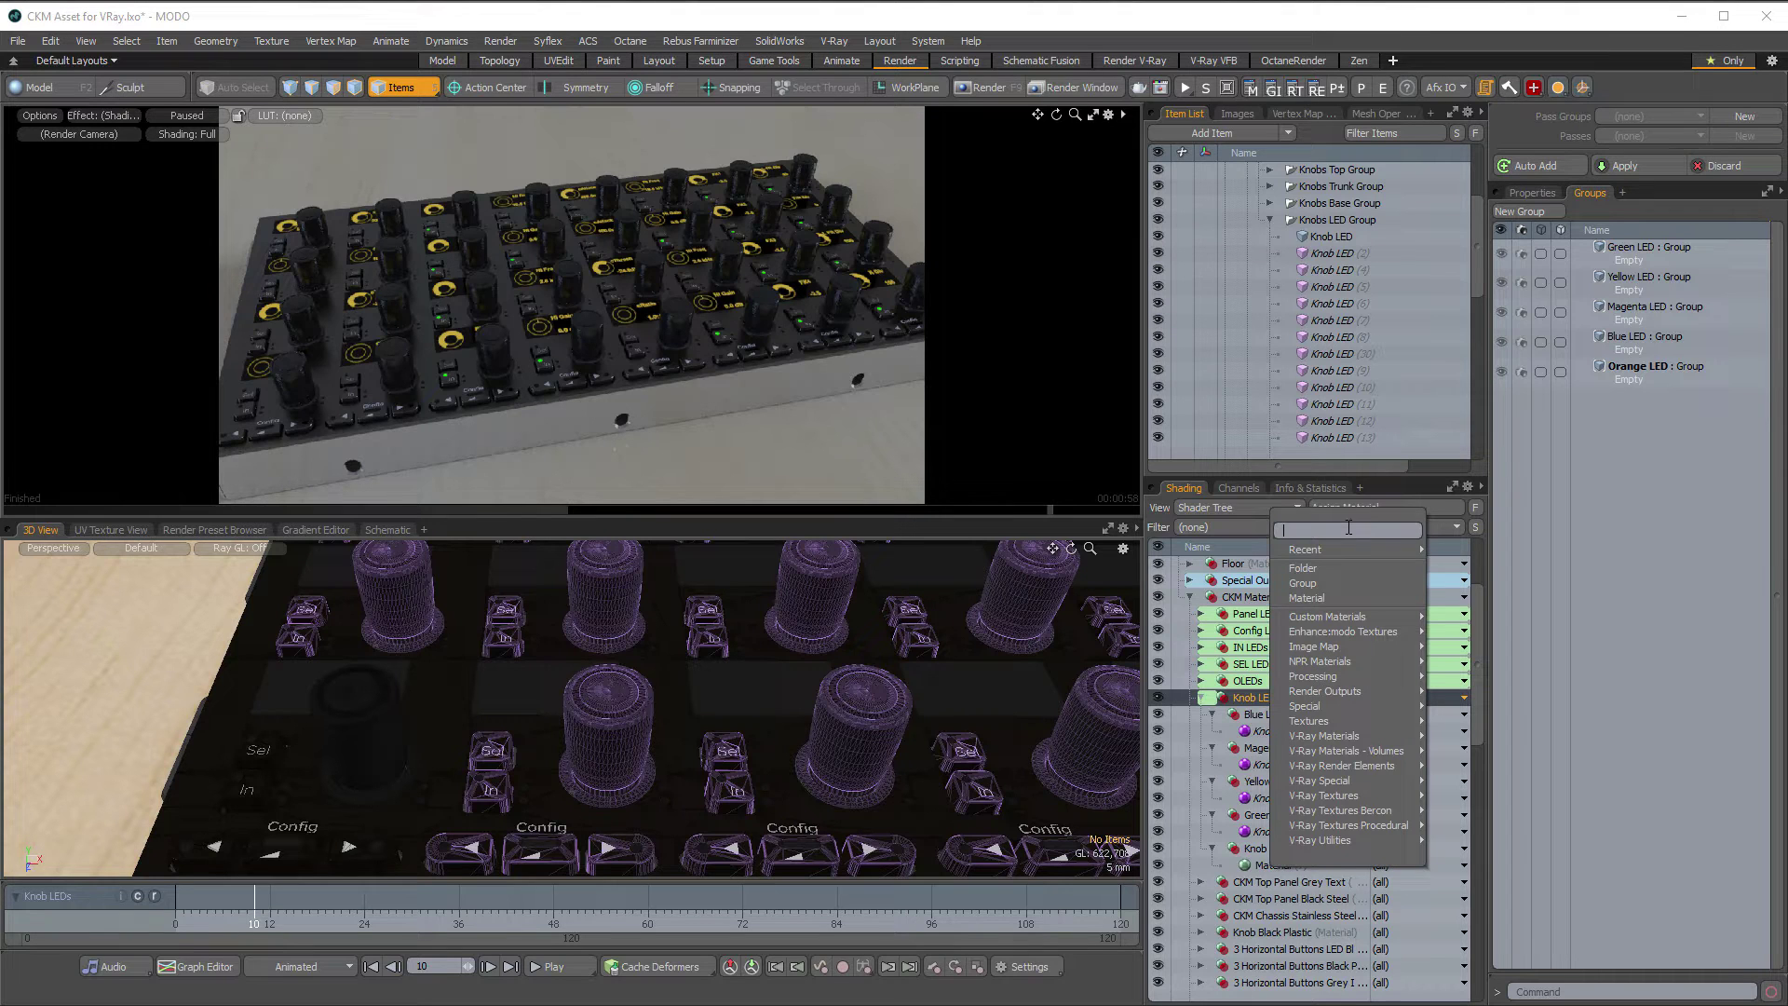
click(1327, 579)
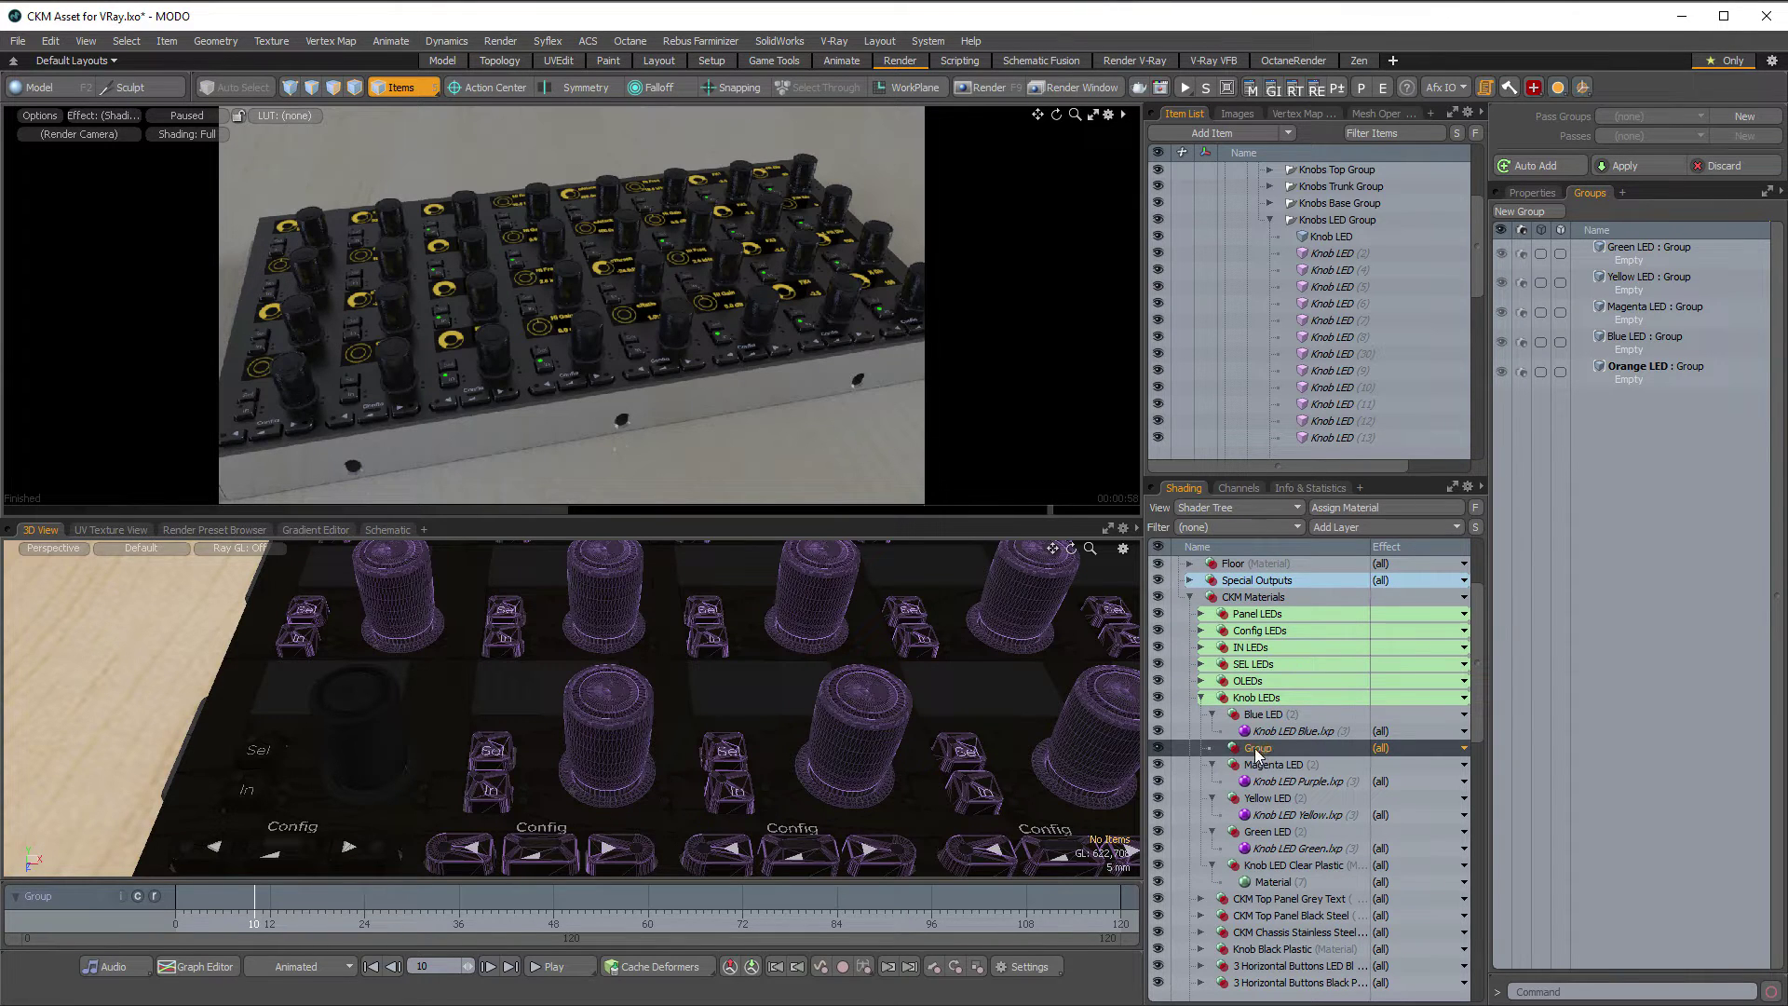
Move the new group layer above Blue LED in the Knob LEDs group and set its item to Orange LED
drag(1265, 748, 1273, 709)
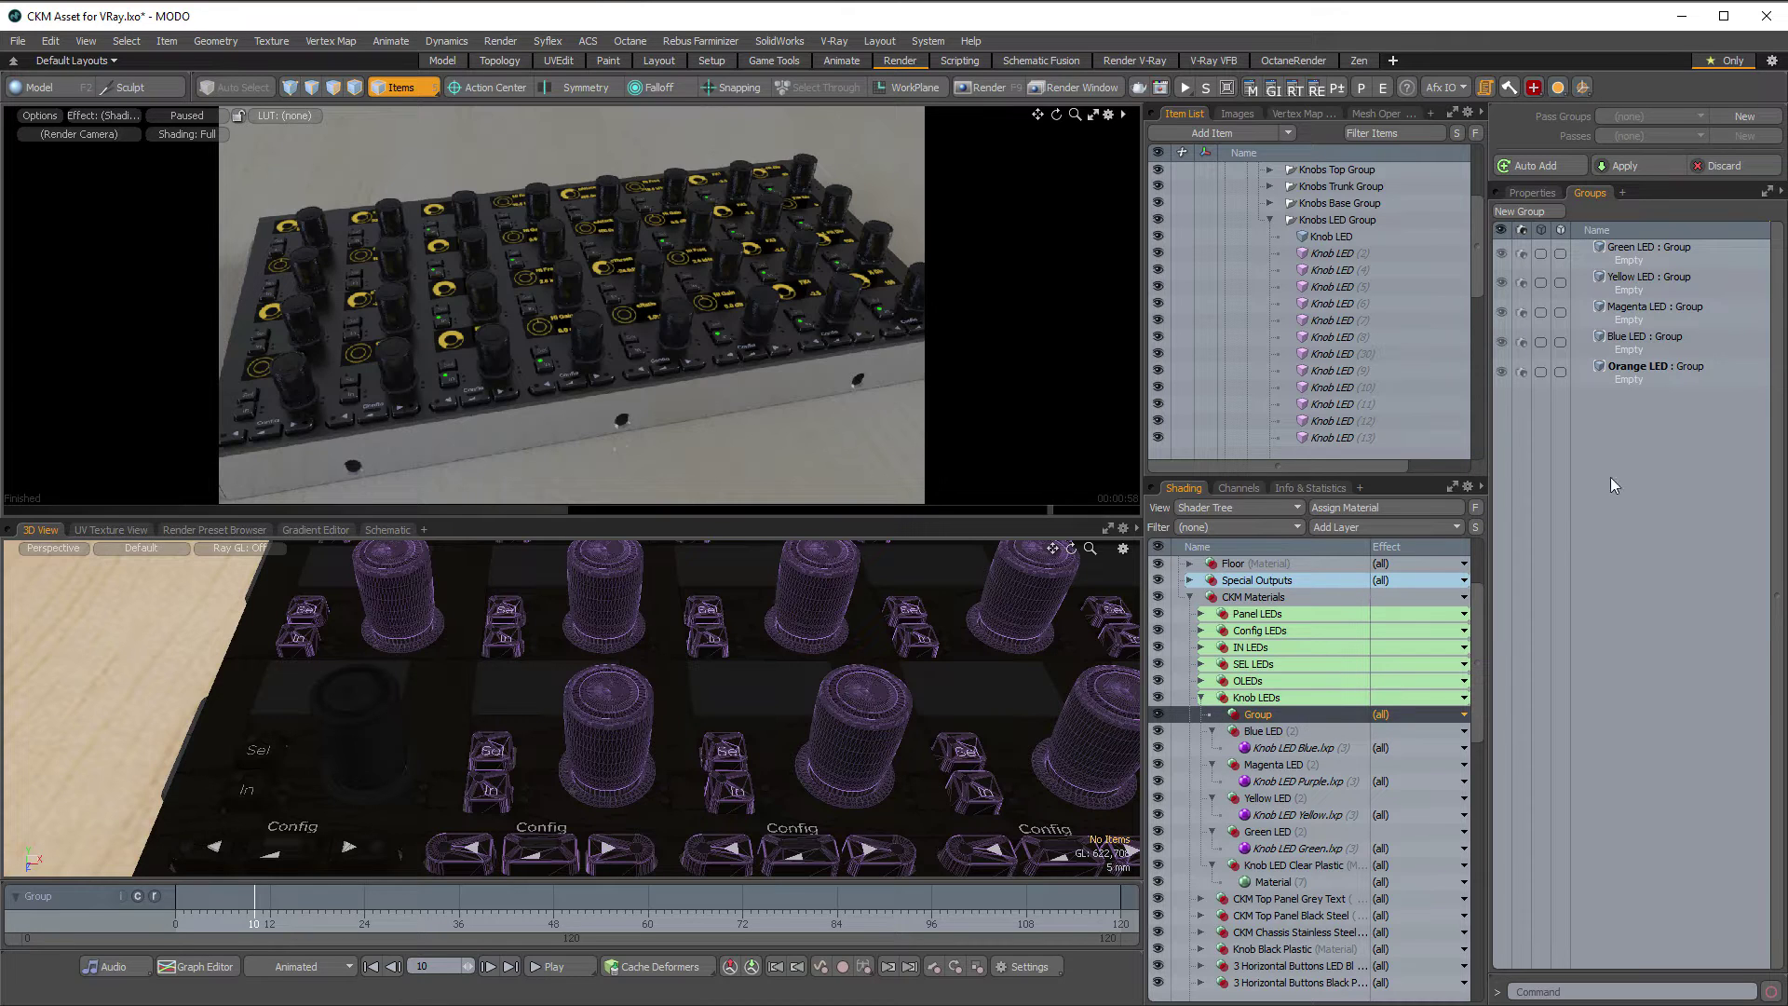
click(1534, 192)
click(1626, 328)
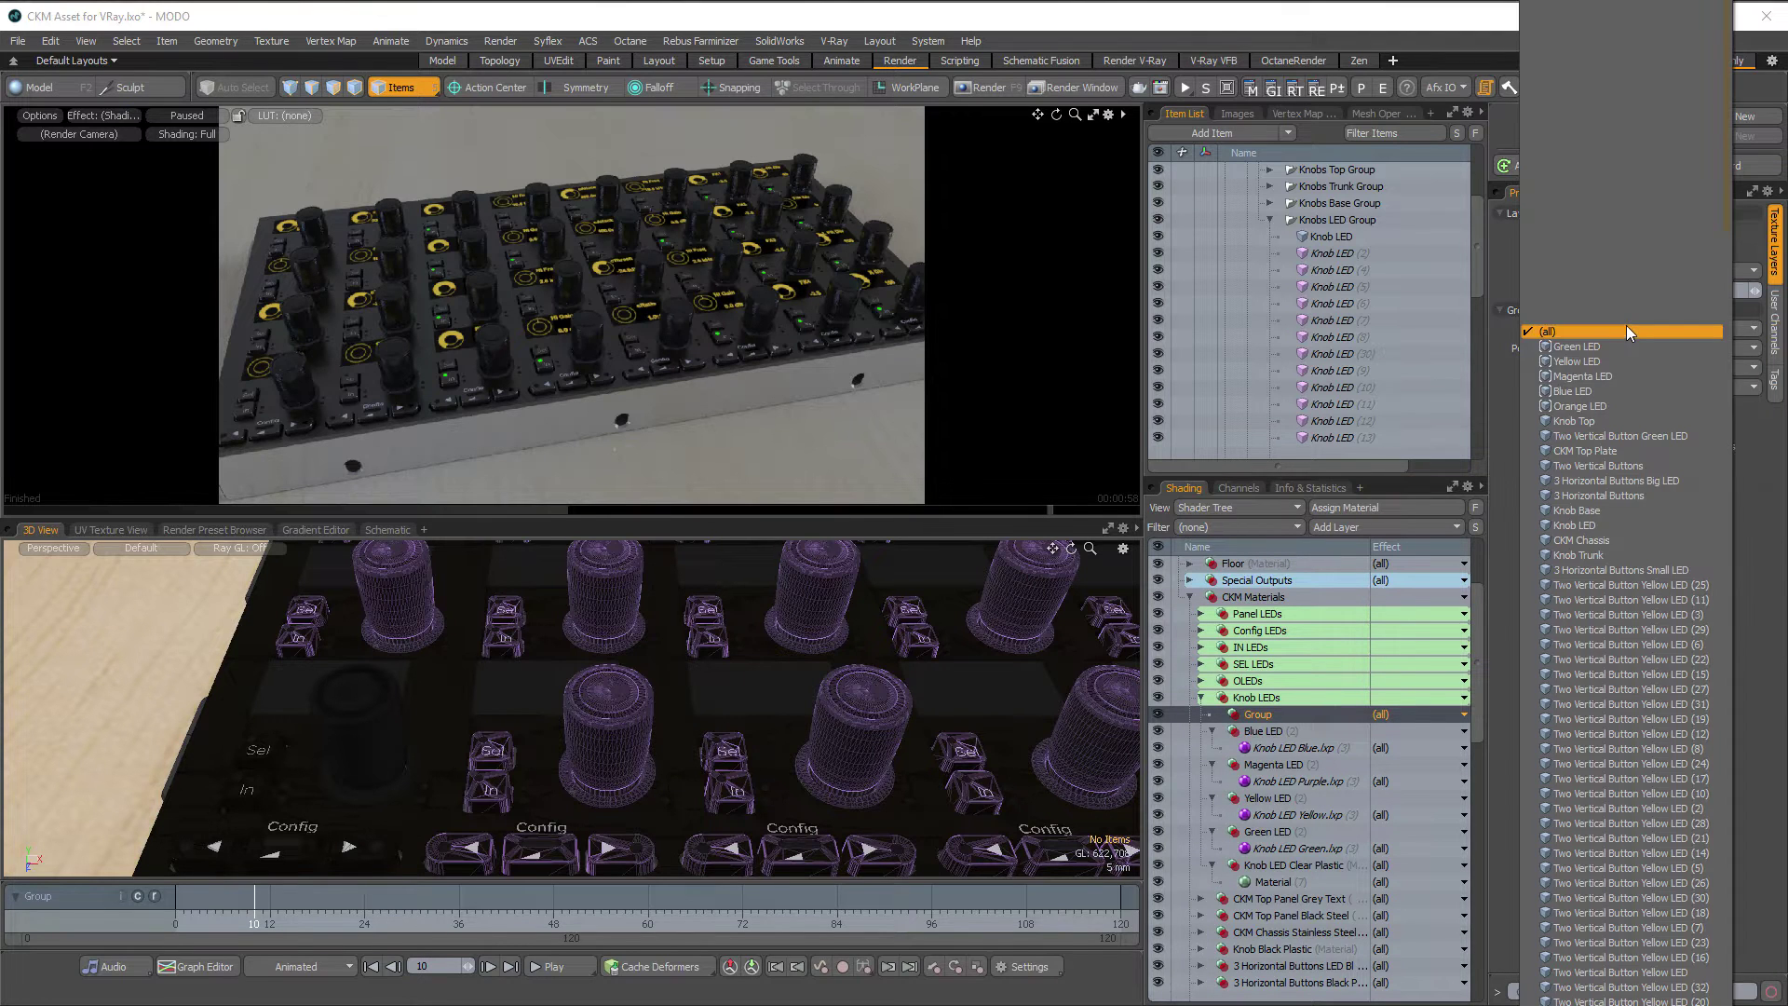
click(1619, 406)
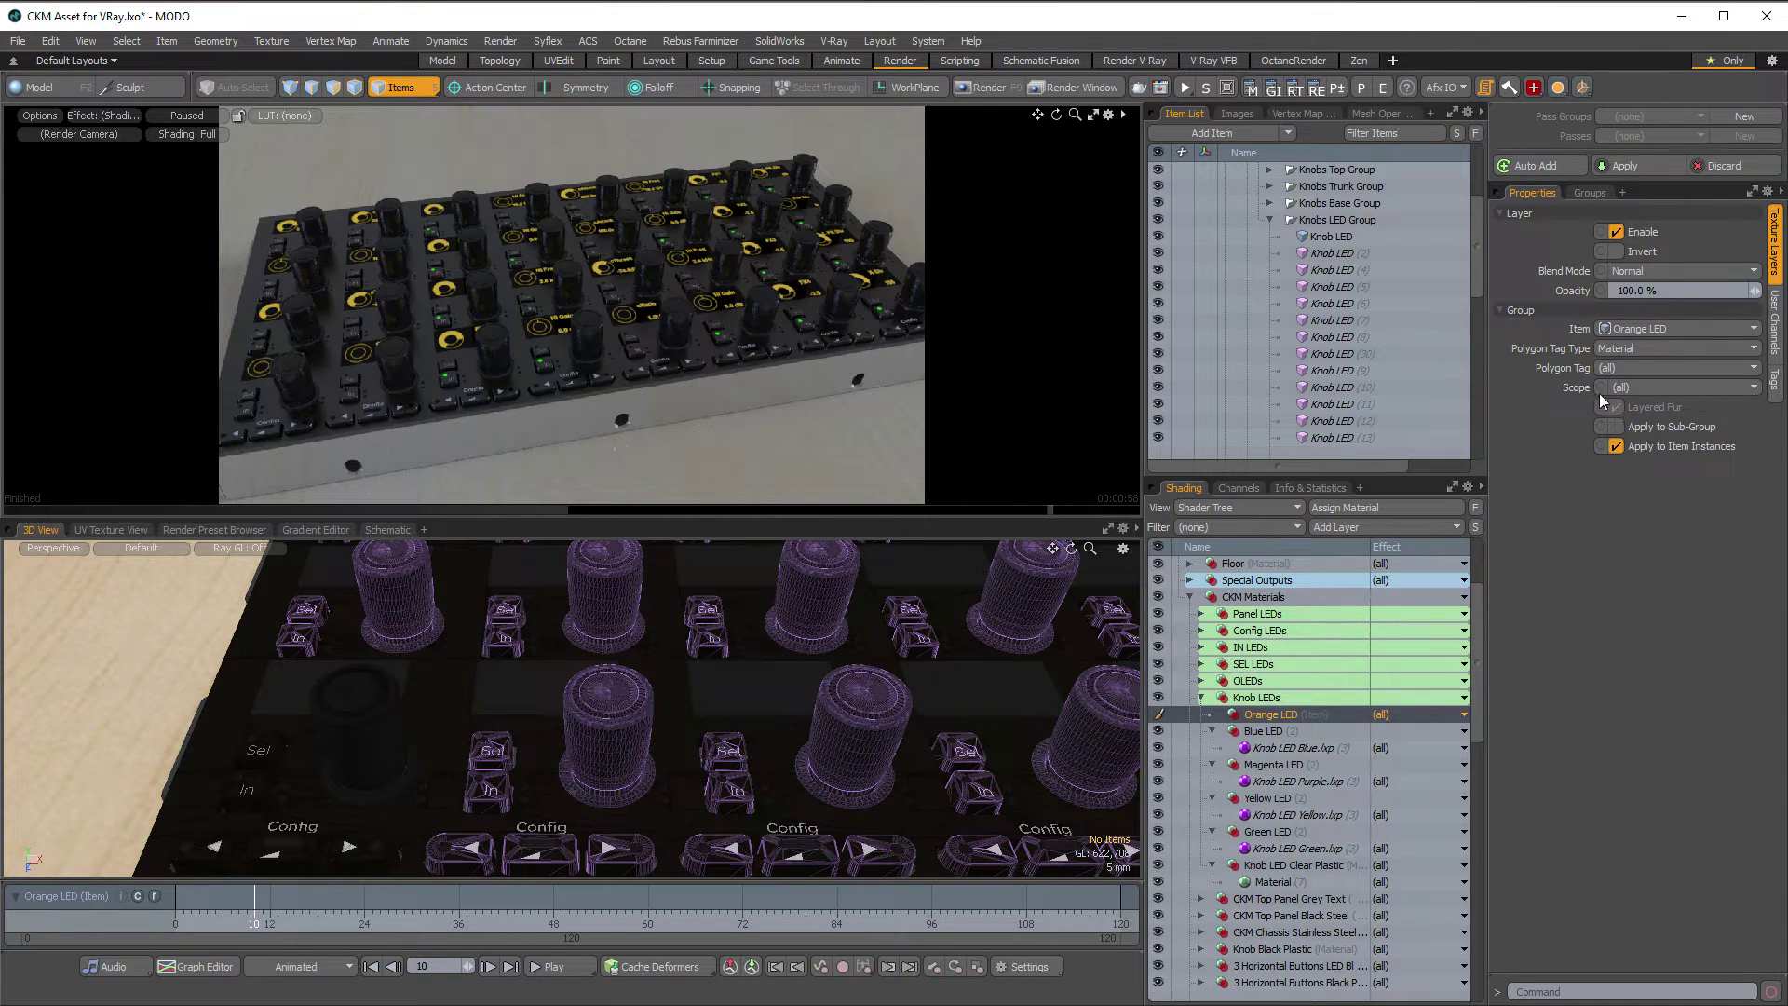
click(1592, 193)
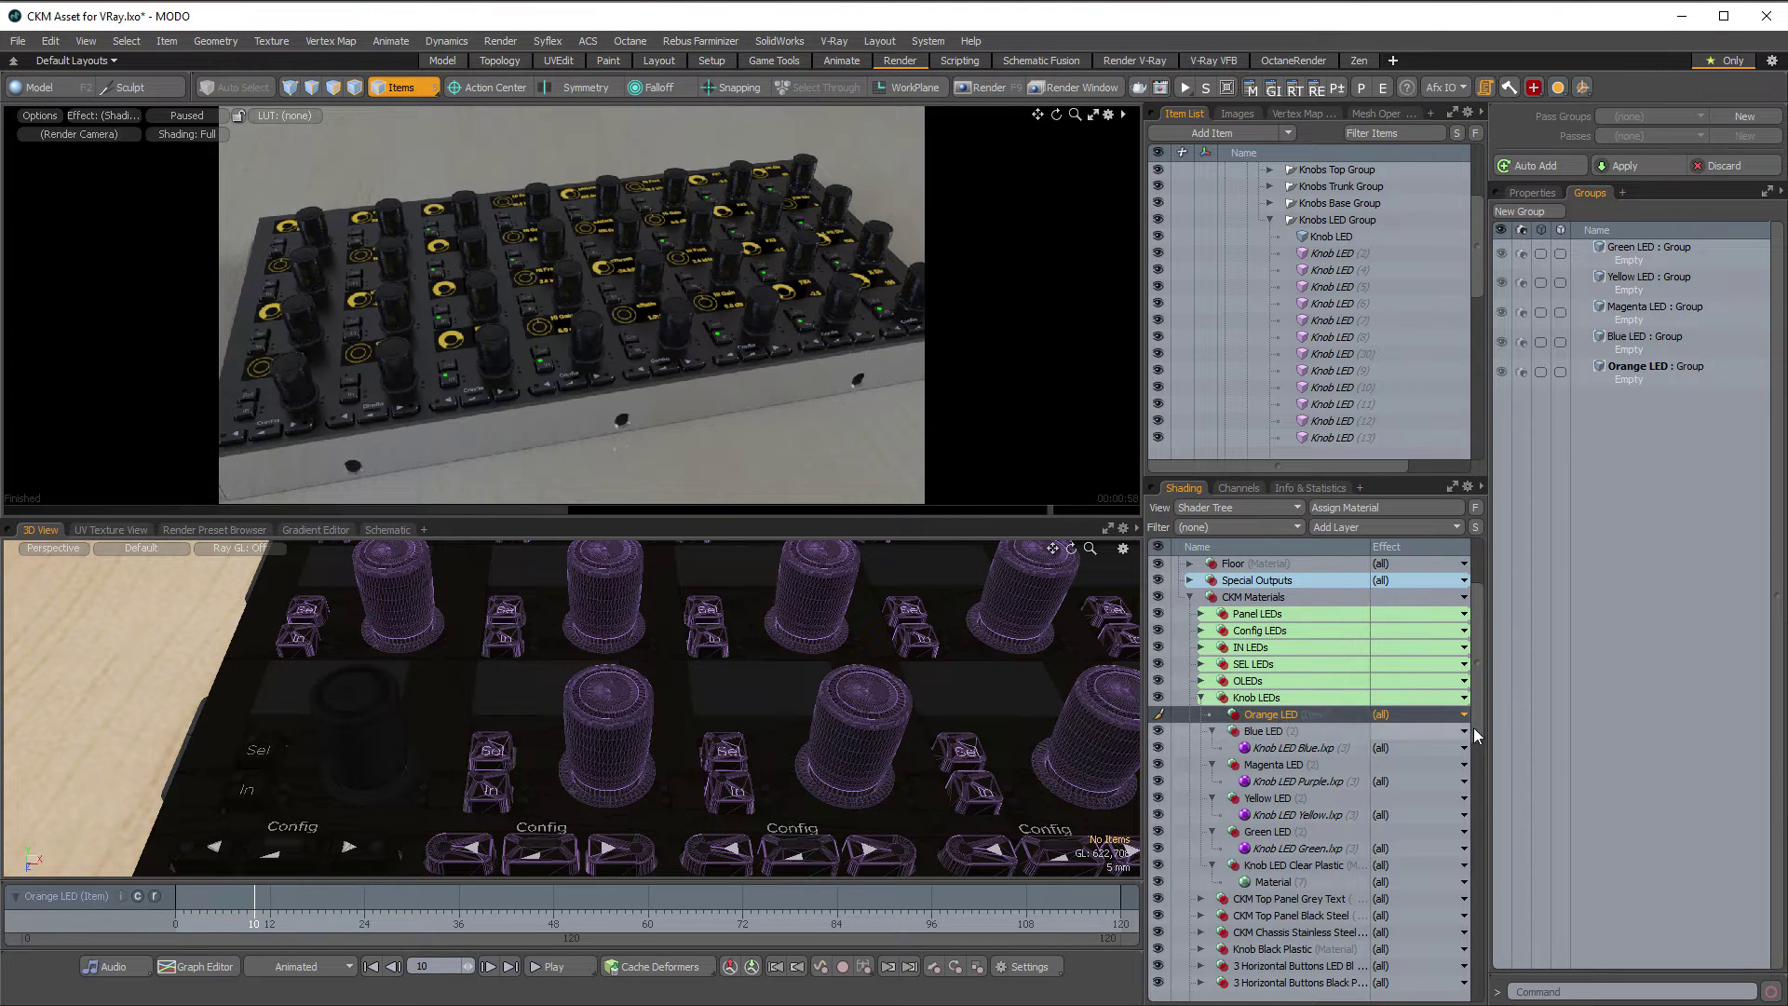
Place an instance of LED Orange.lxp from the CKM Library inside the Orange LED mask and expand the mask
drag(1478, 724, 1505, 891)
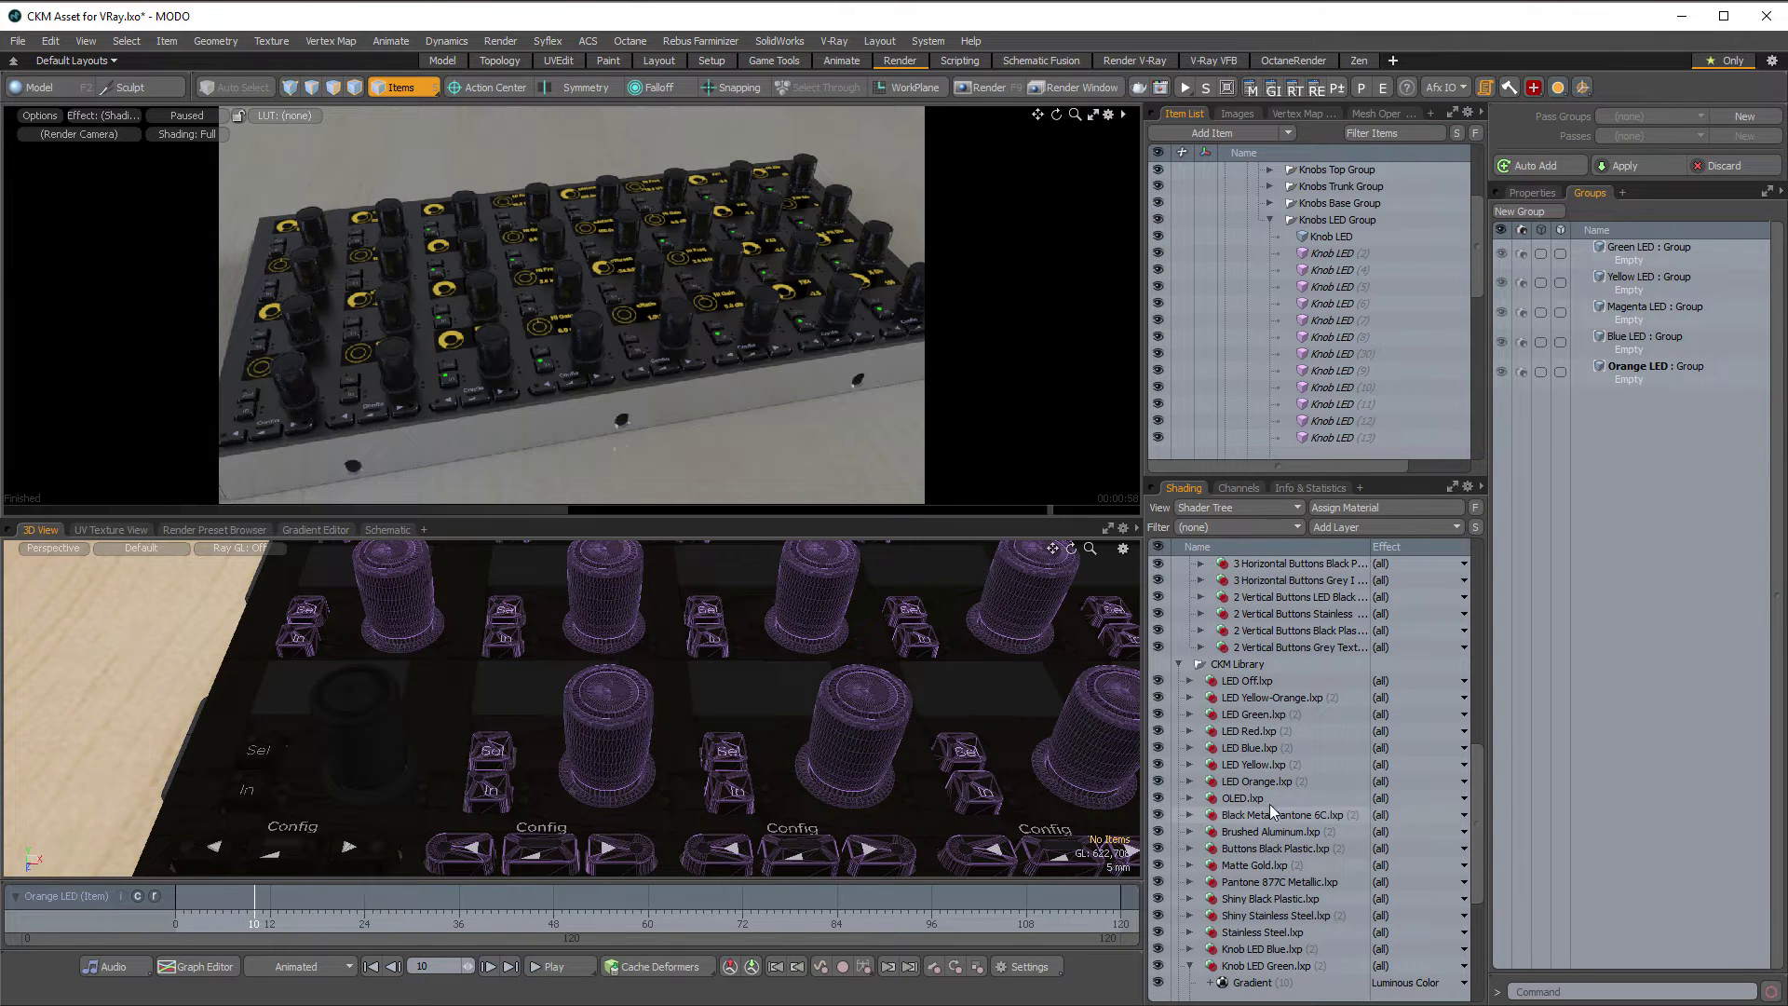
drag(1285, 781, 1324, 634)
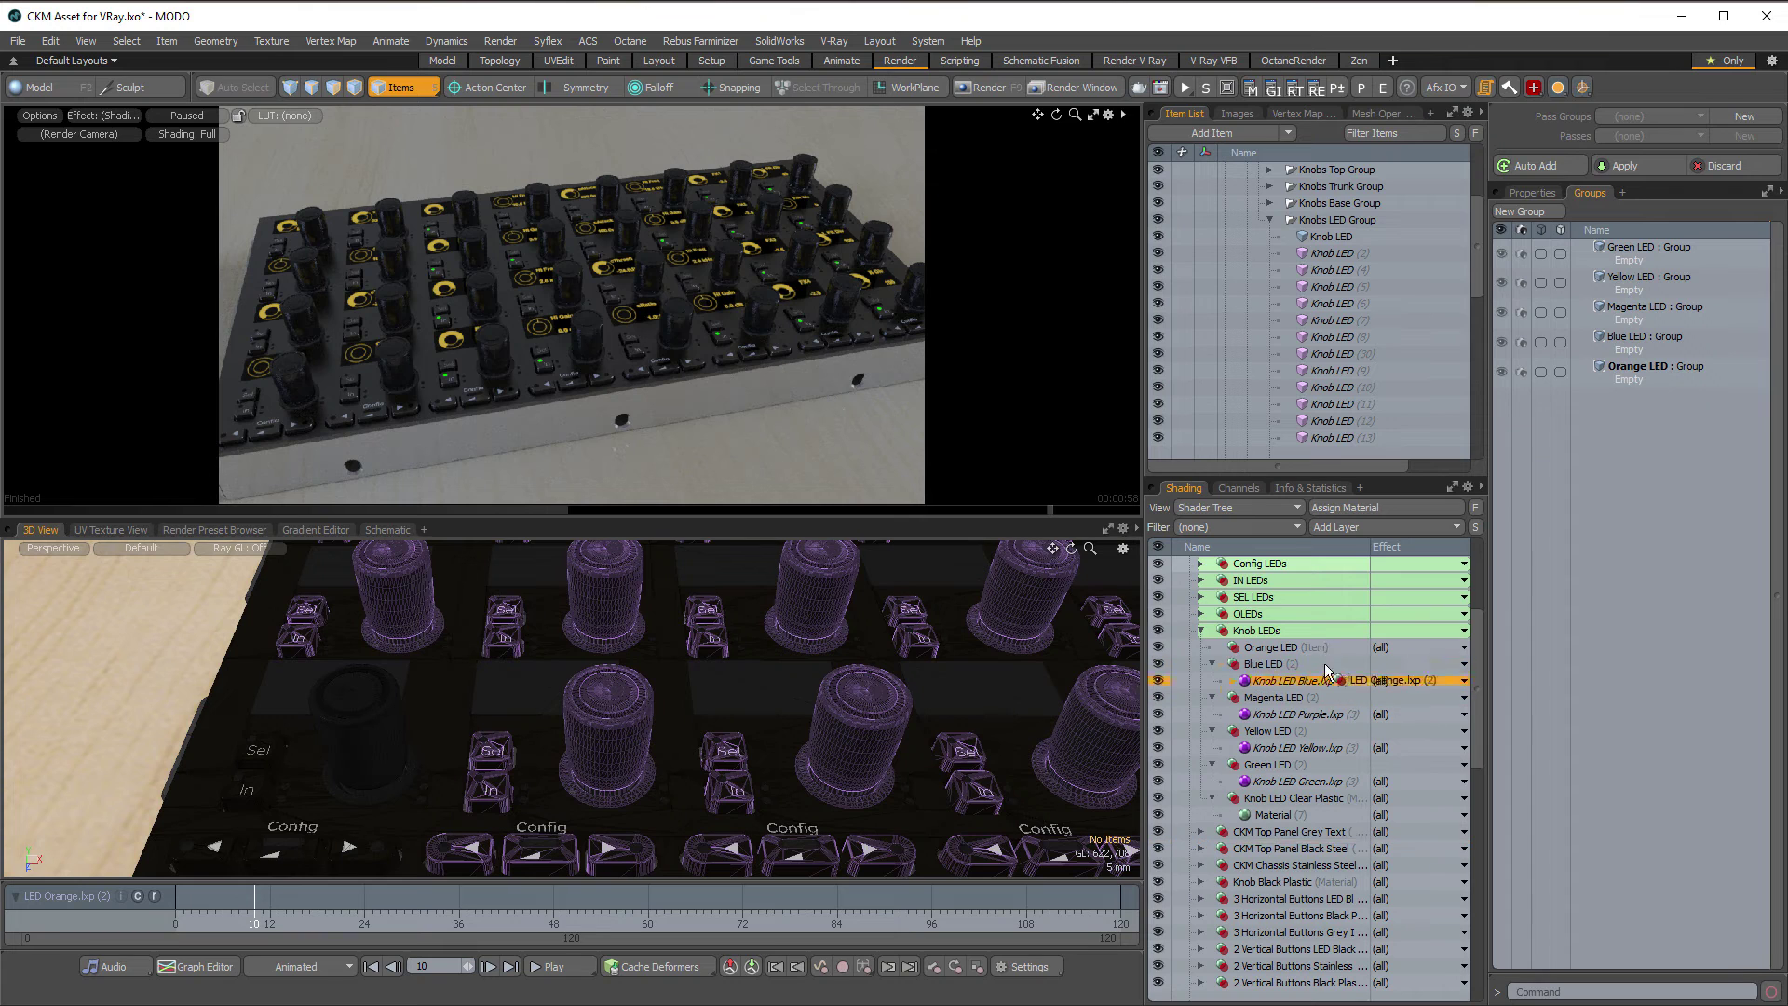
click(1213, 648)
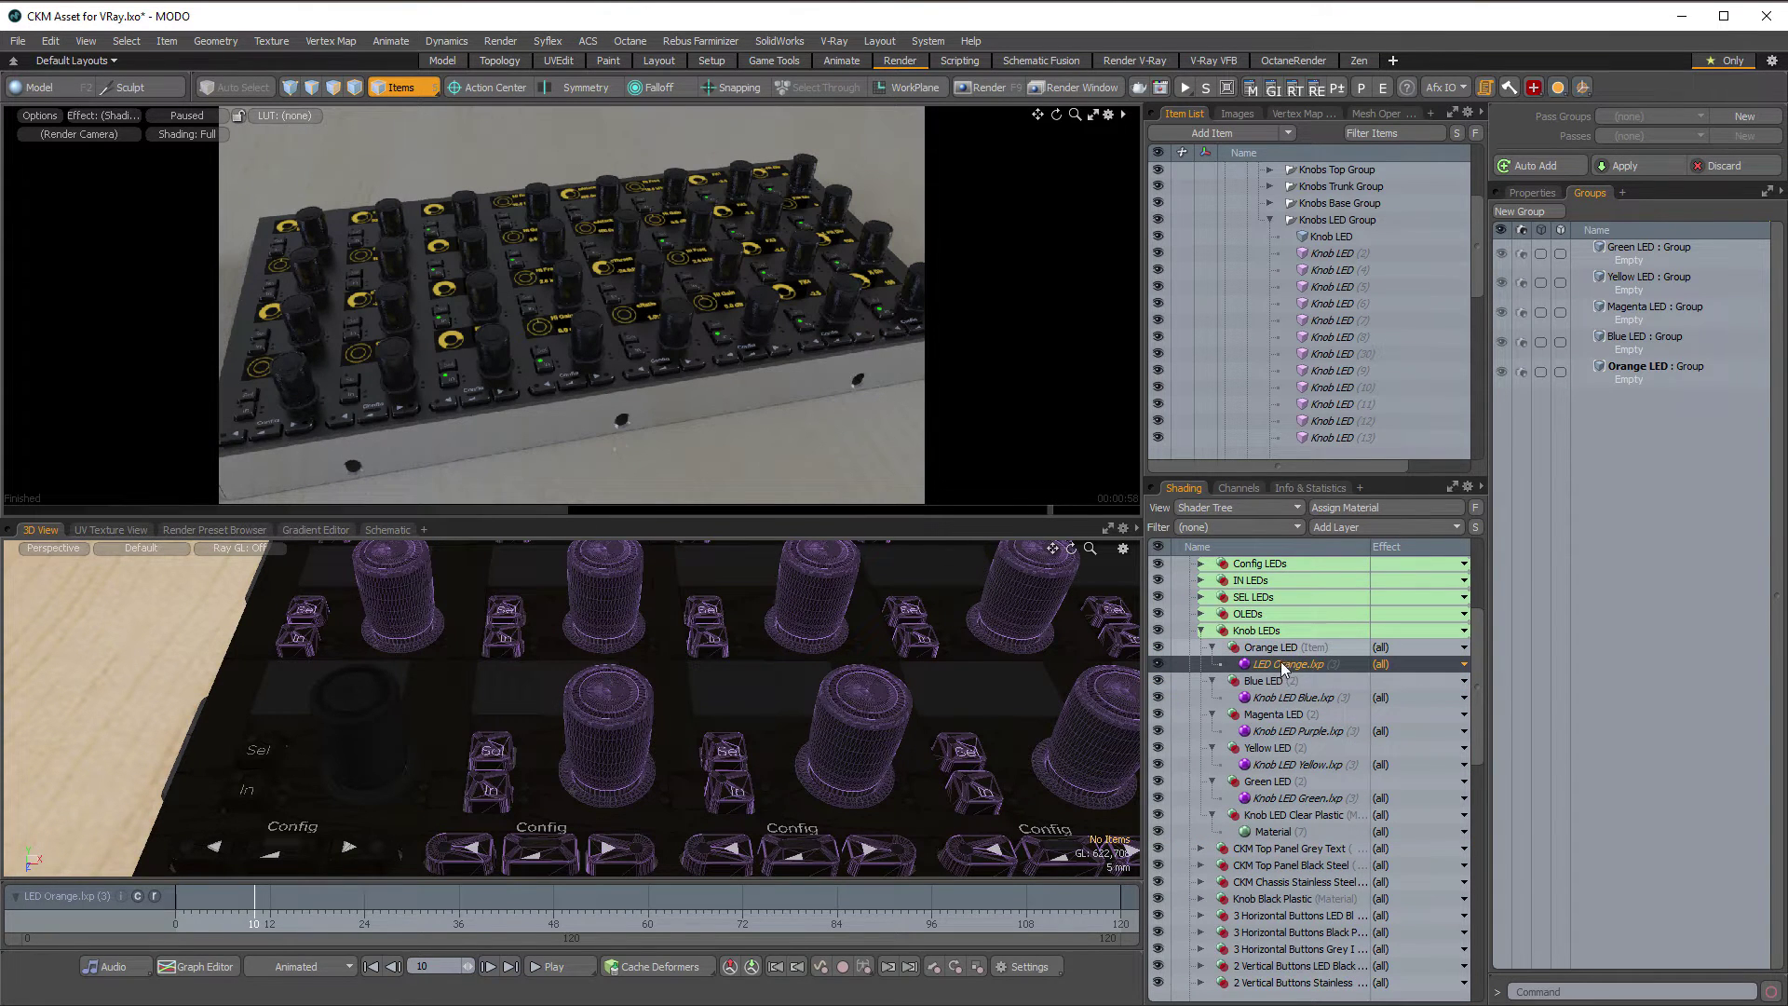
ctrl+click(1281, 665)
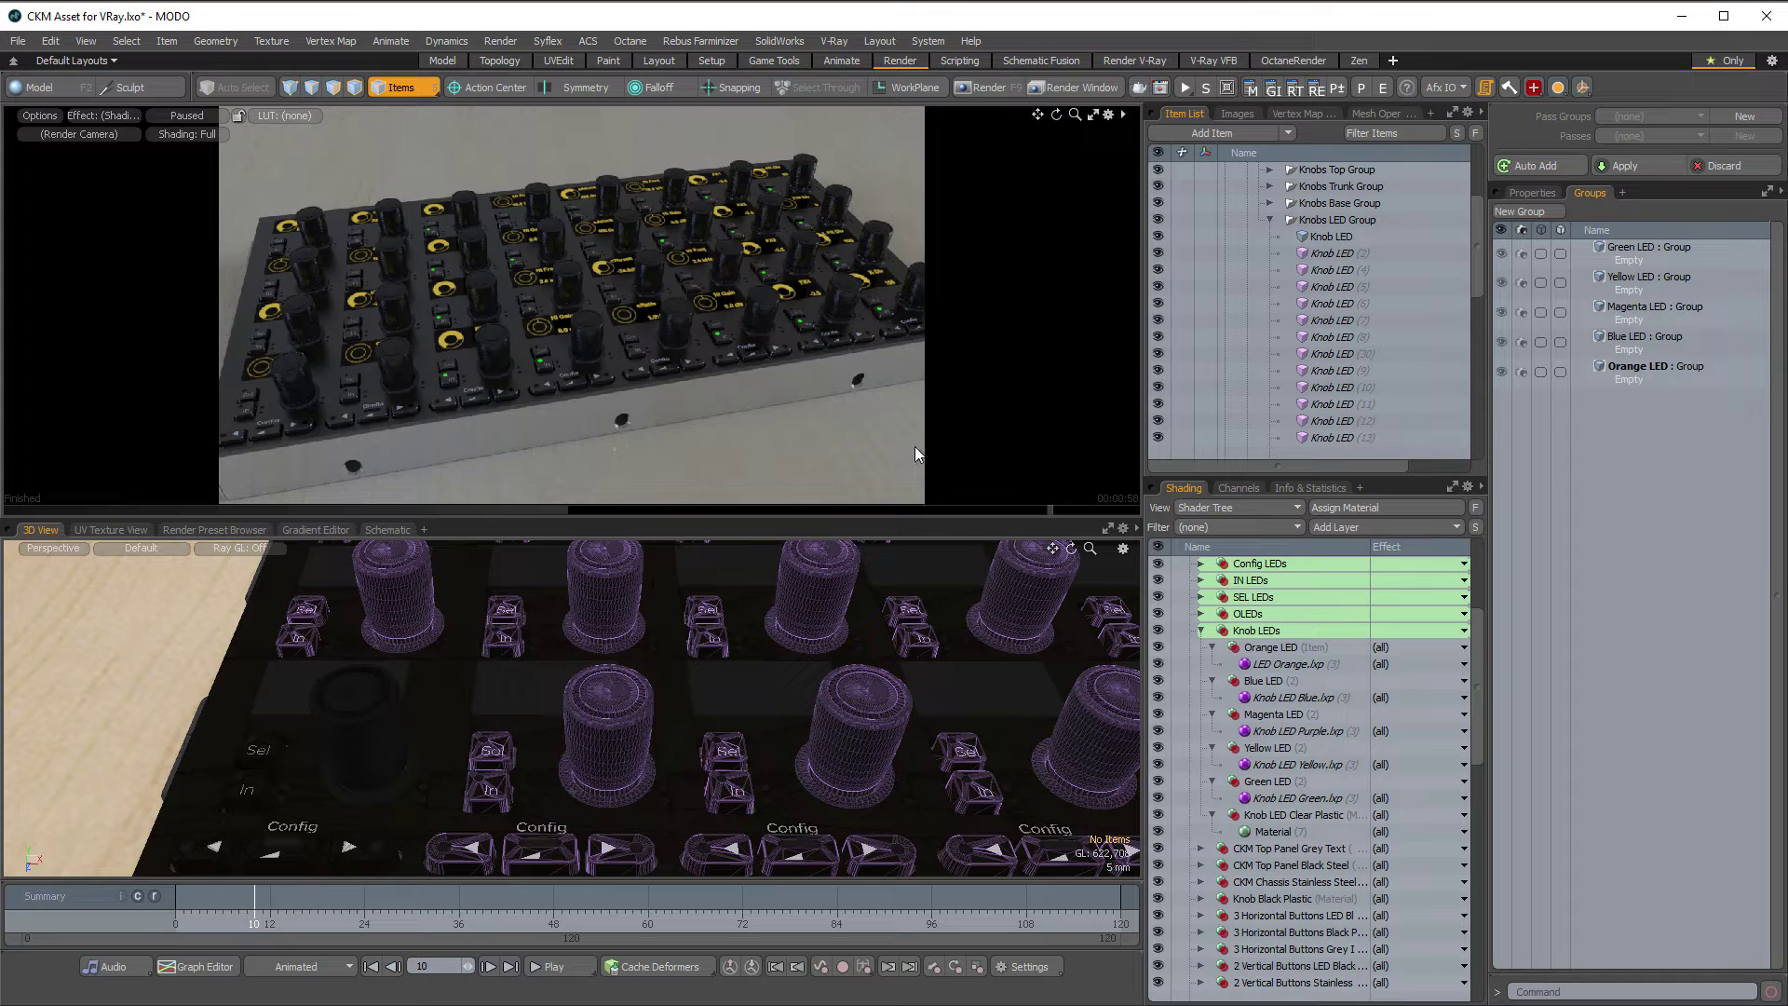
Add the front-row Knob LED of the second column to the Blue LED item group and resume the preview render
click(634, 712)
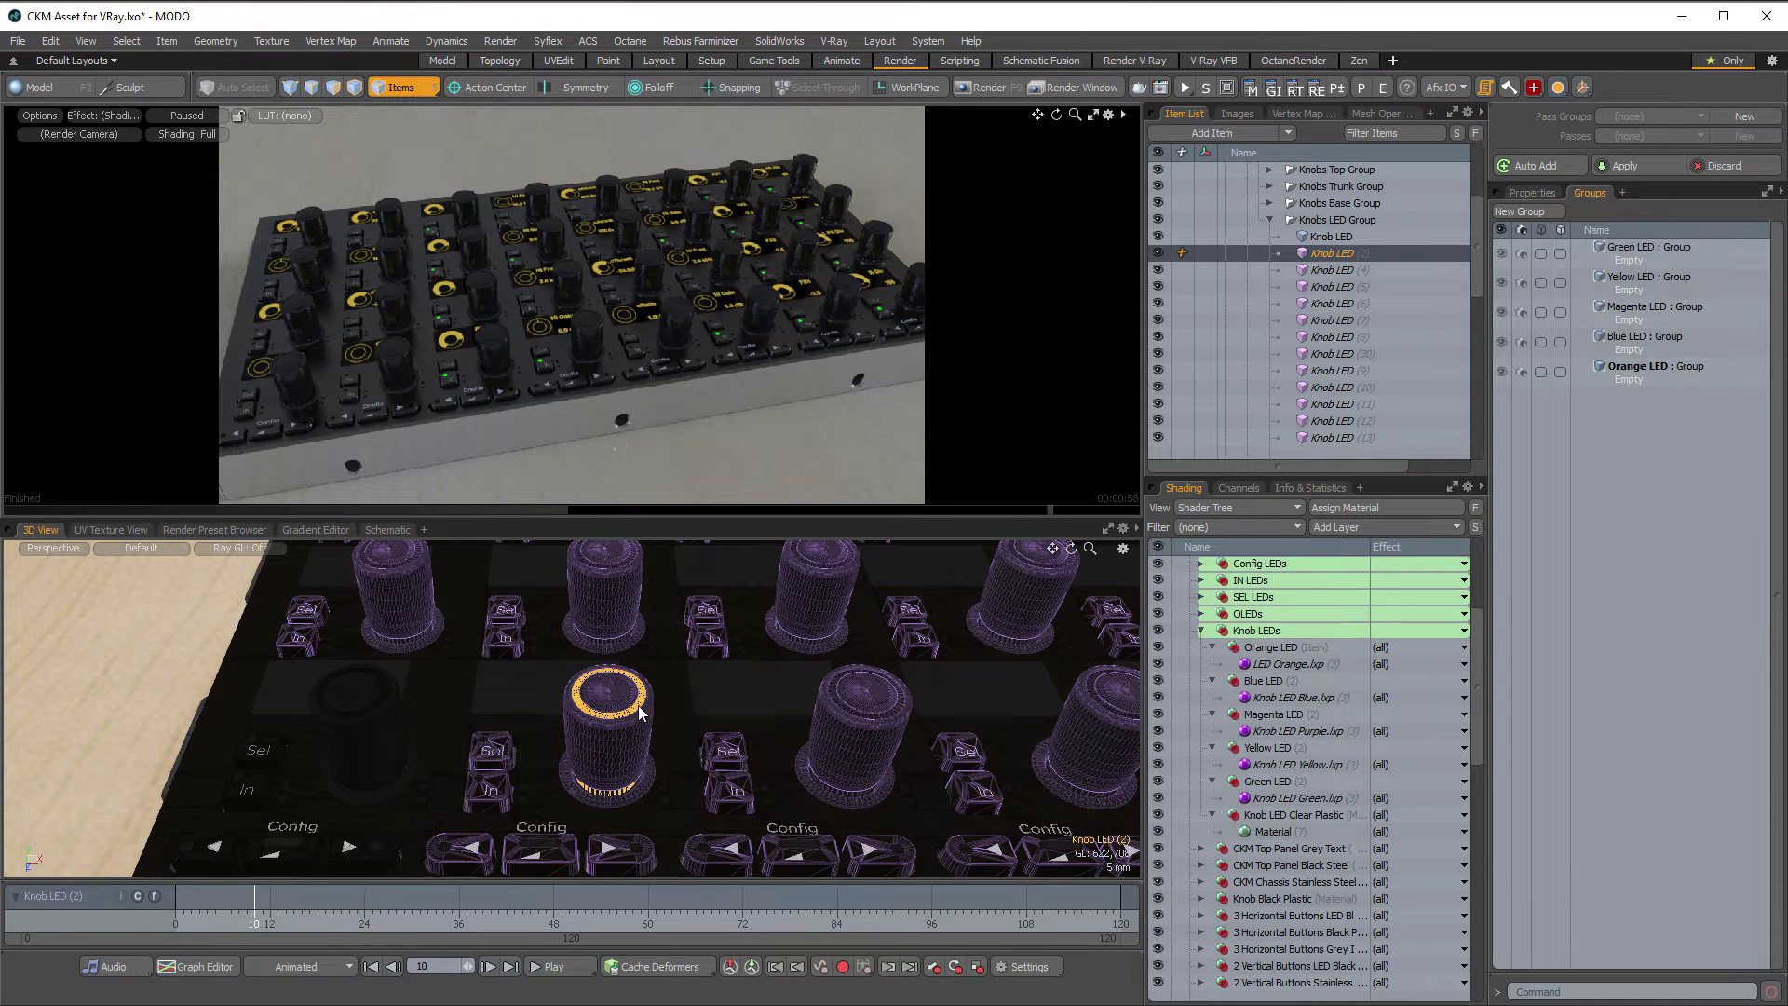
drag(639, 712, 1630, 340)
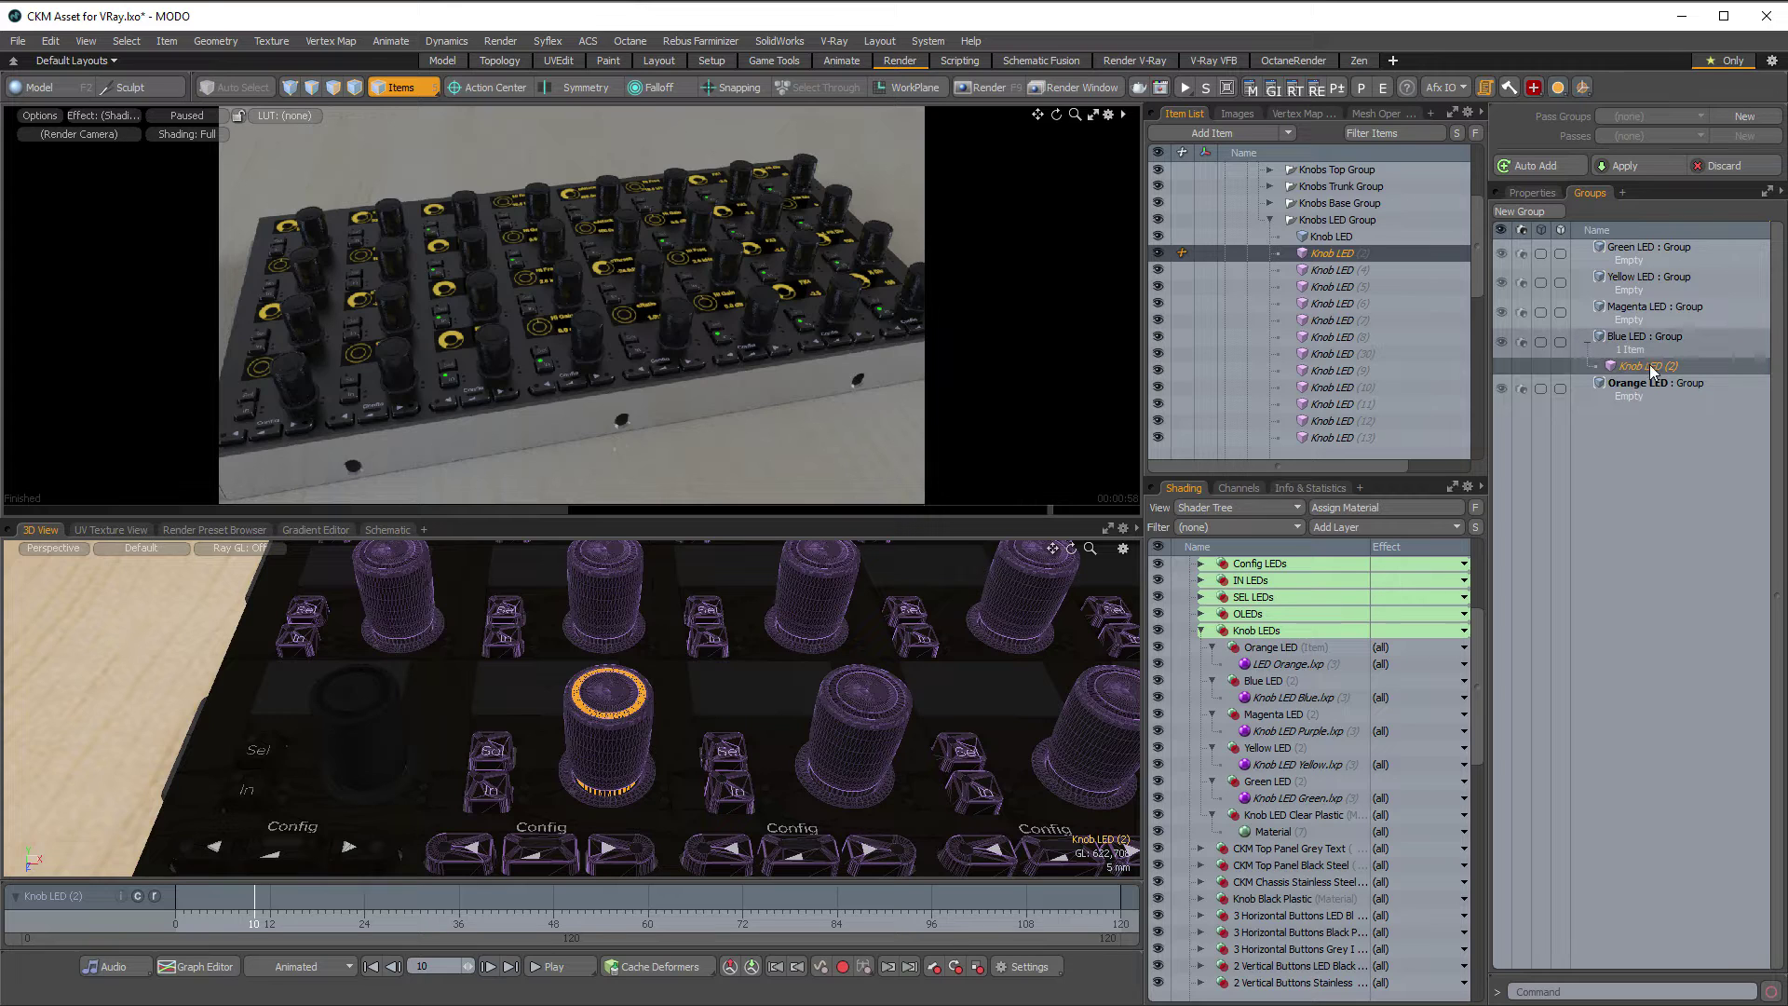
click(185, 115)
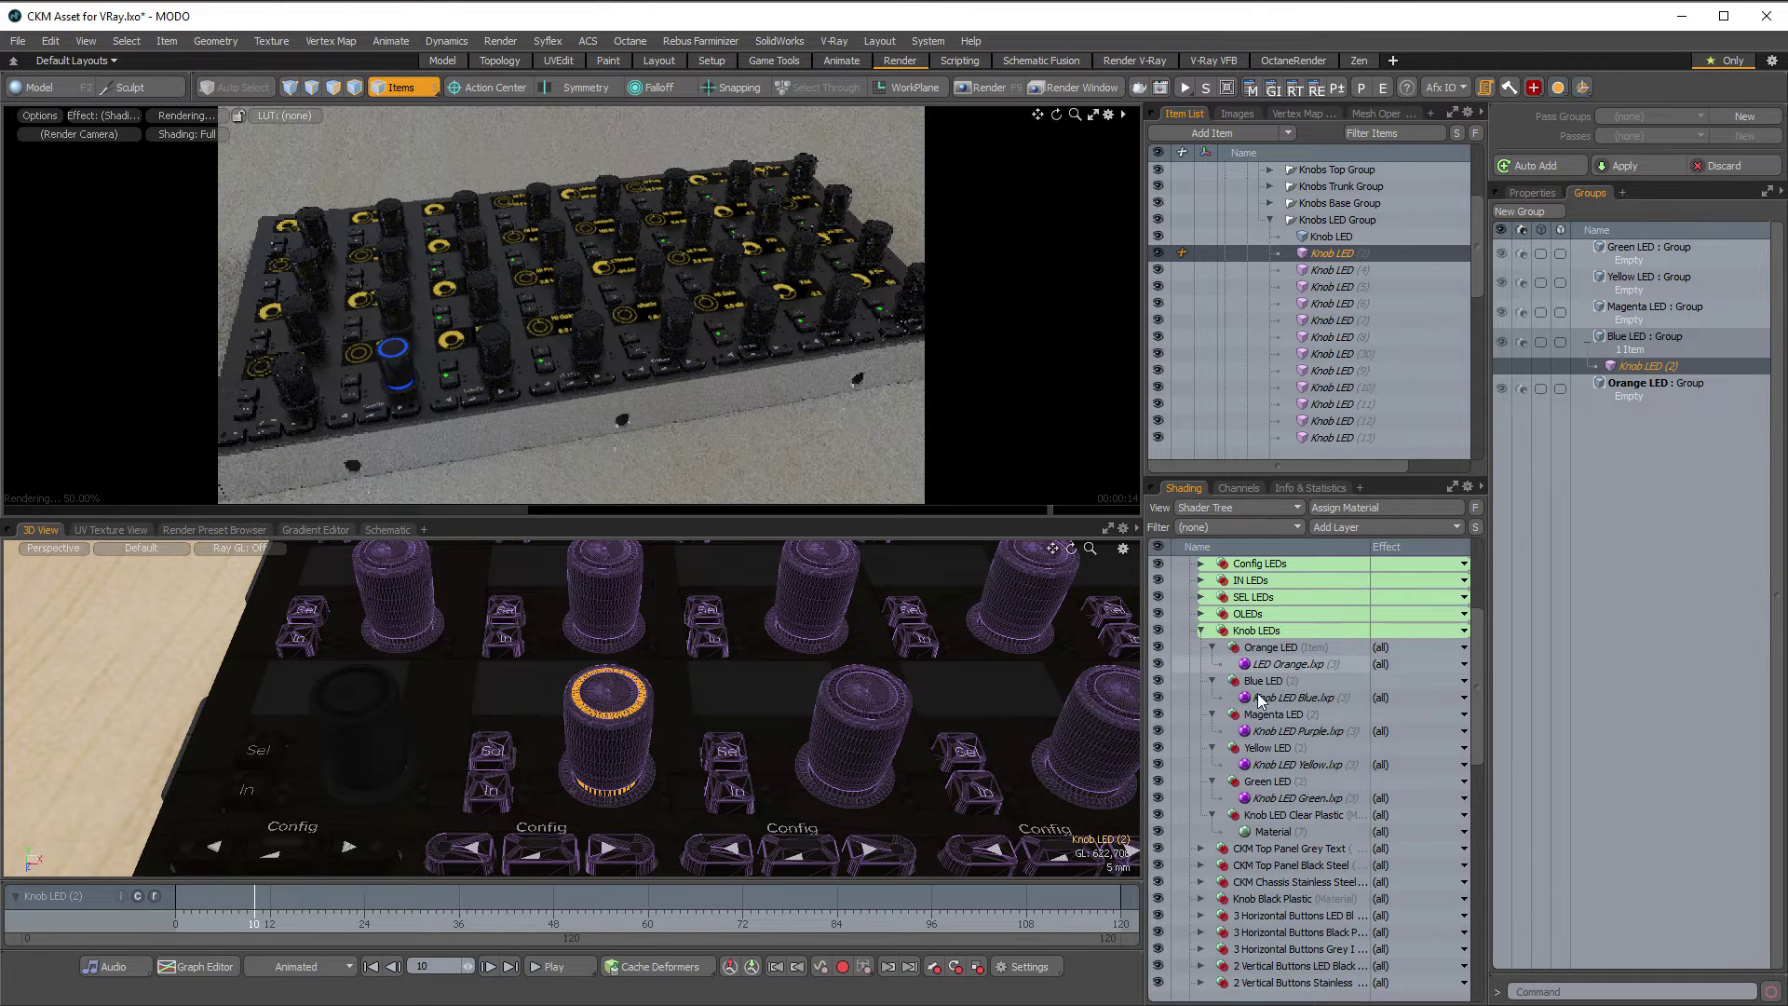
Check how the Blue LED mask targets the Blue LED item group and its Knob LED member
click(1639, 367)
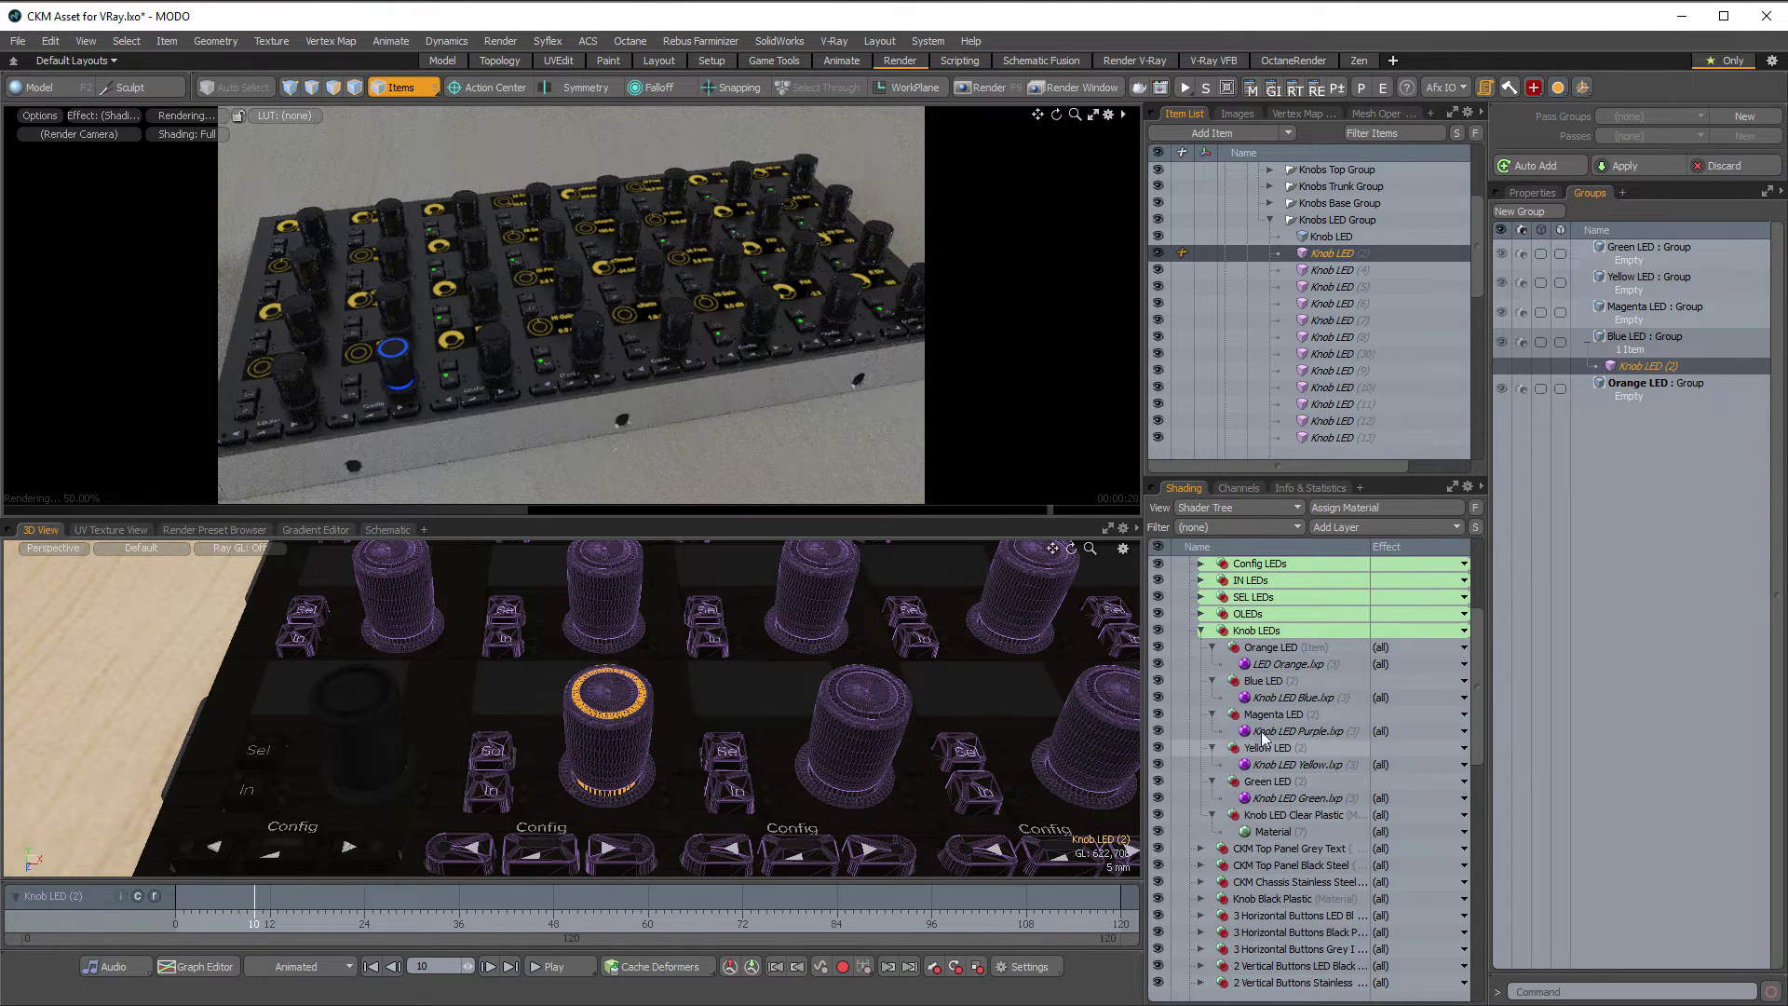
click(1265, 680)
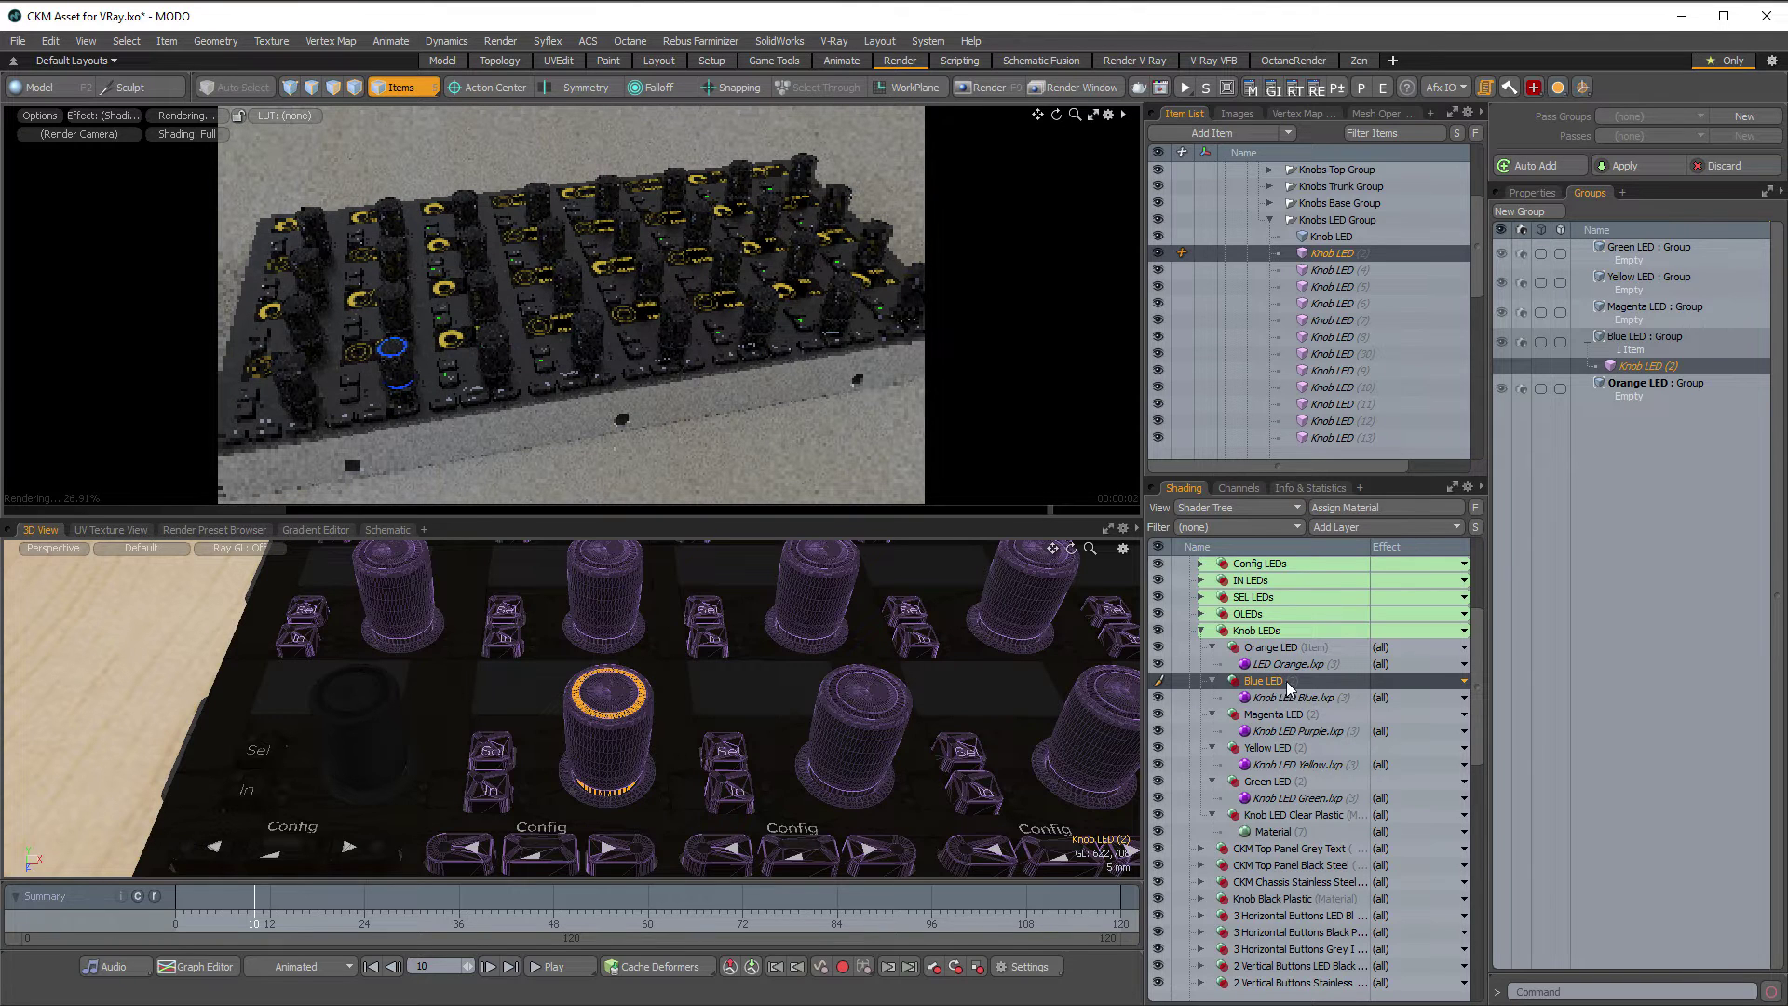
click(1531, 192)
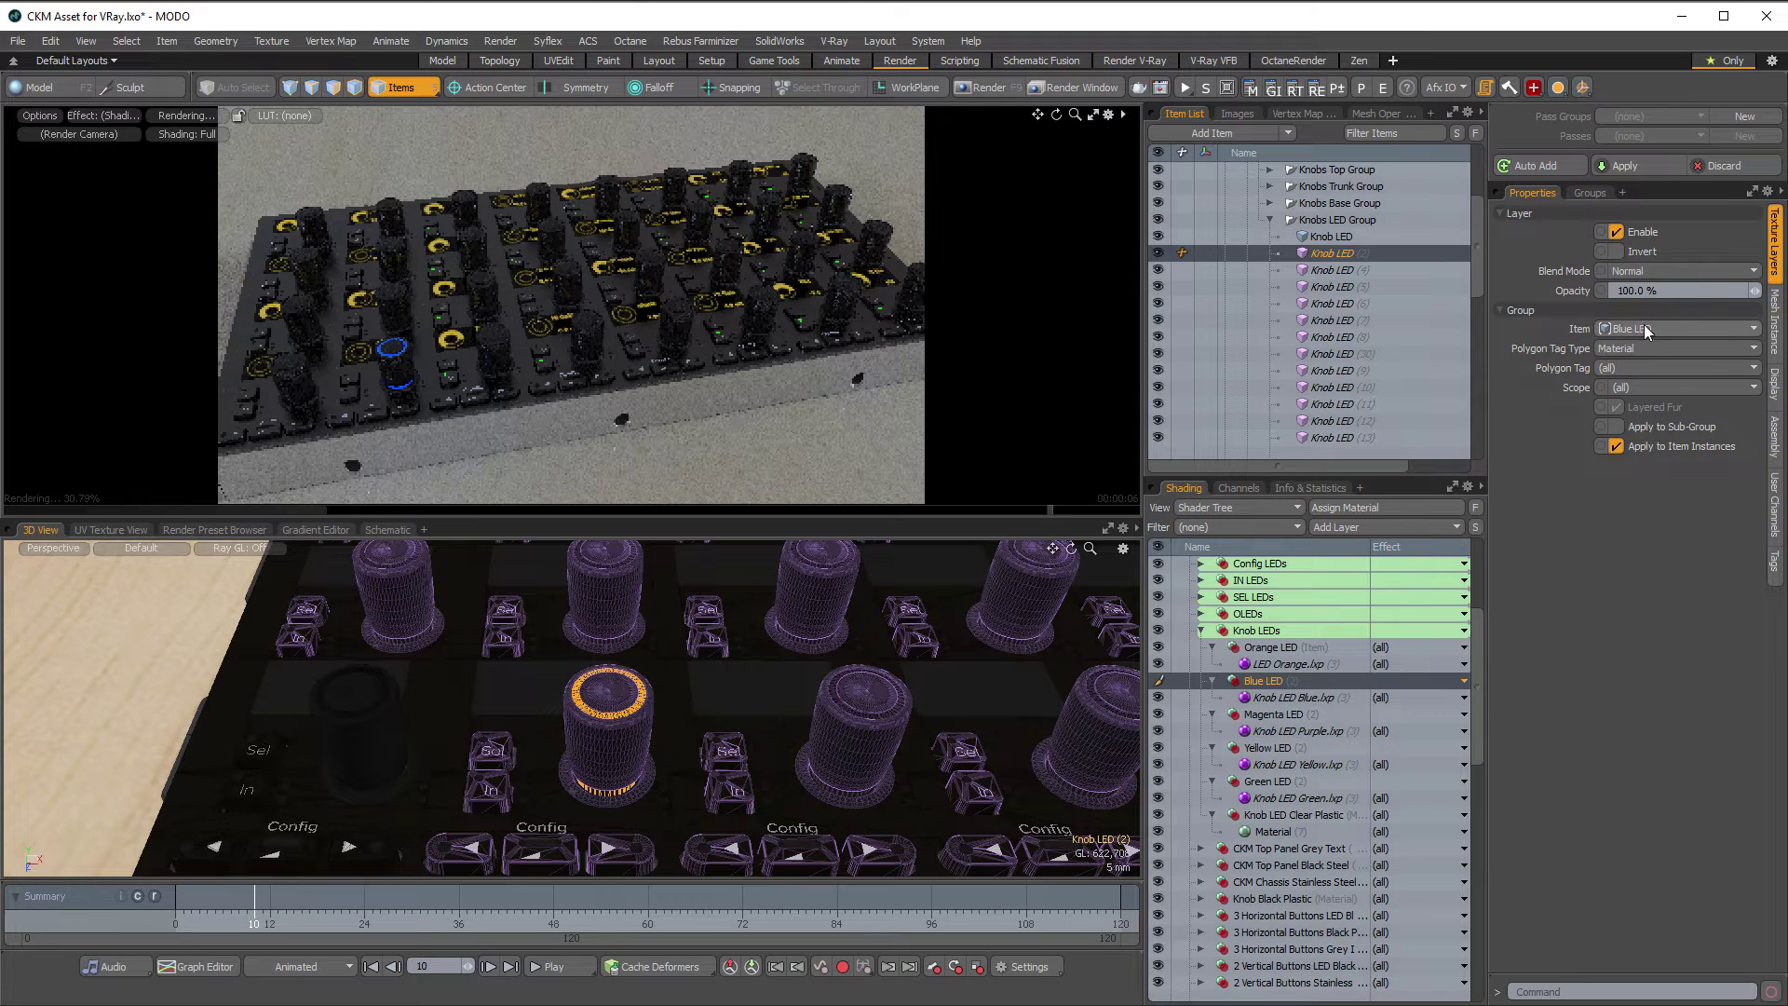
click(1589, 193)
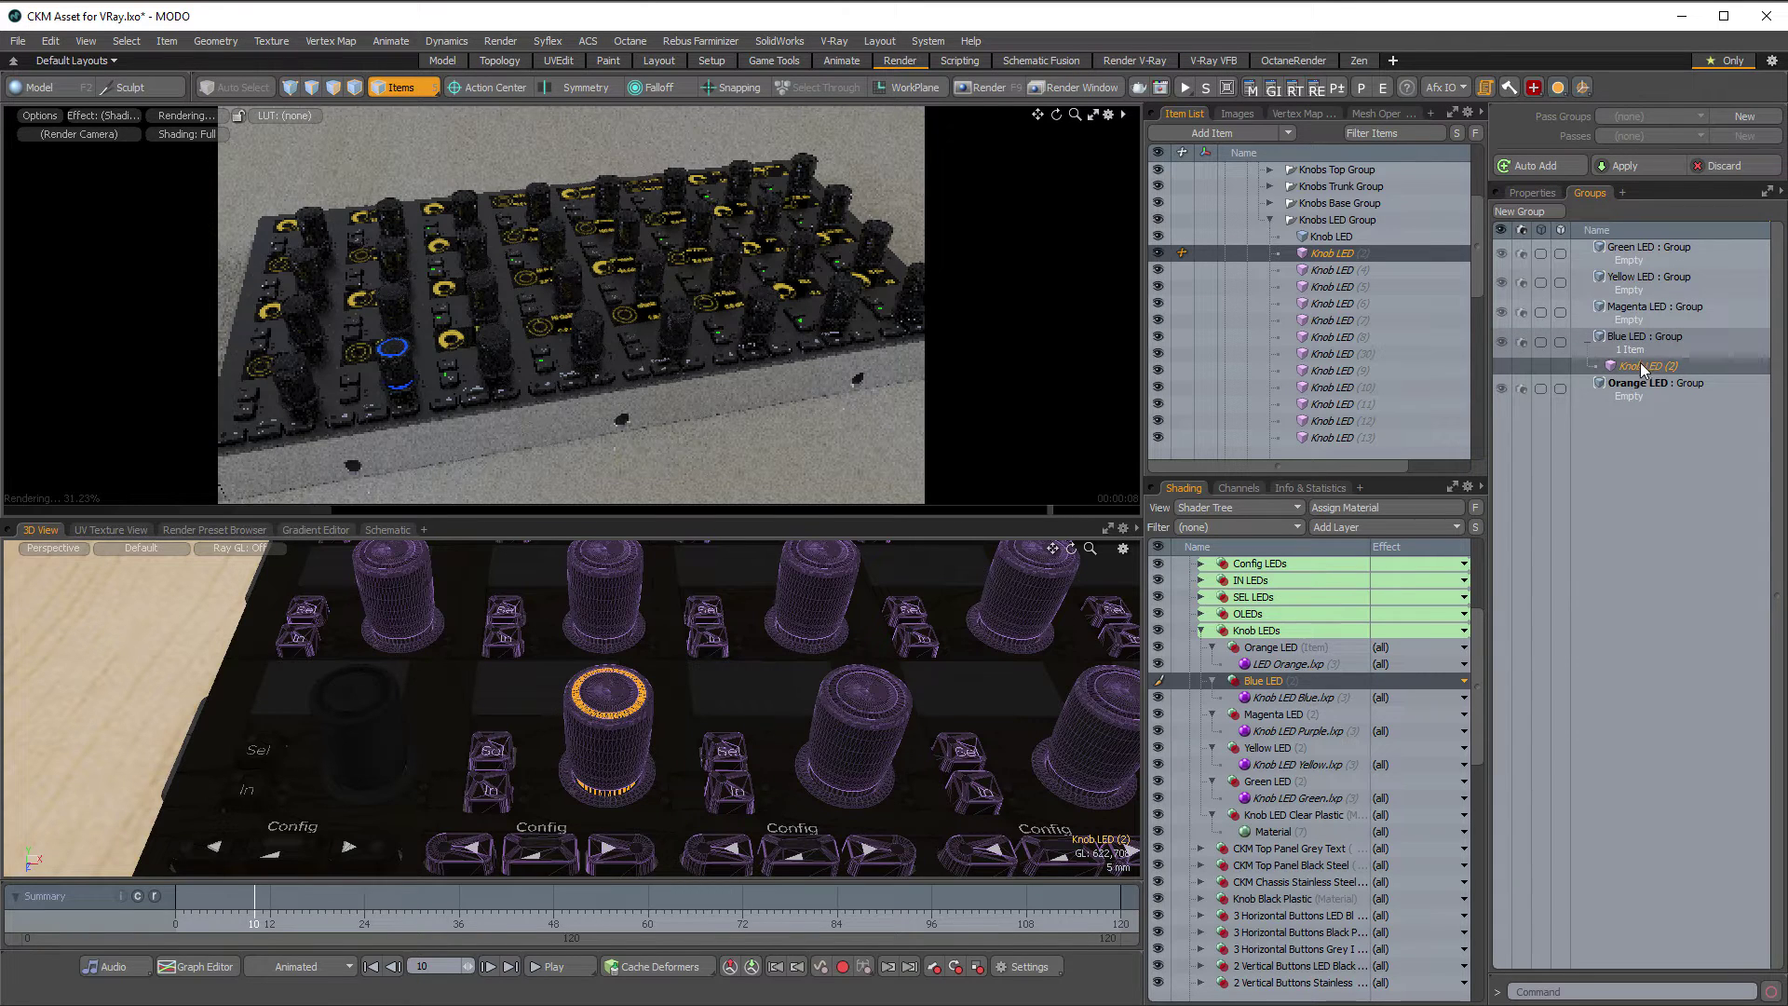
click(1276, 697)
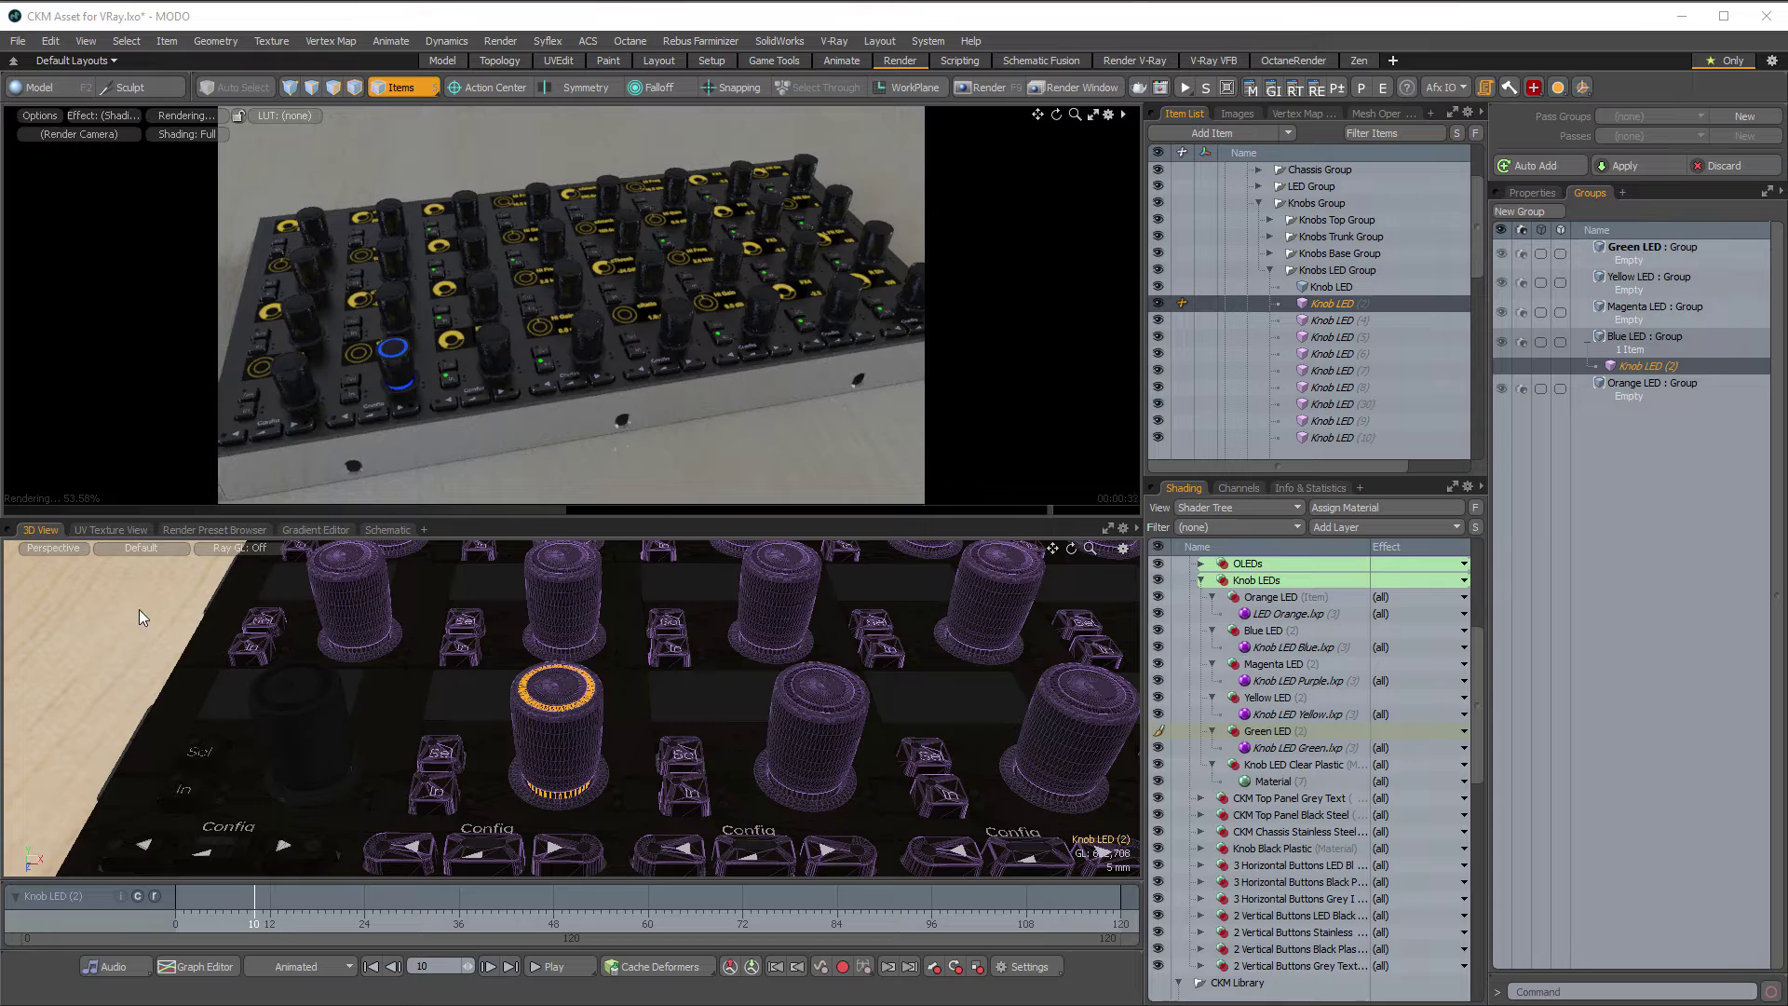
ctrl+alt+drag(594, 642, 597, 596)
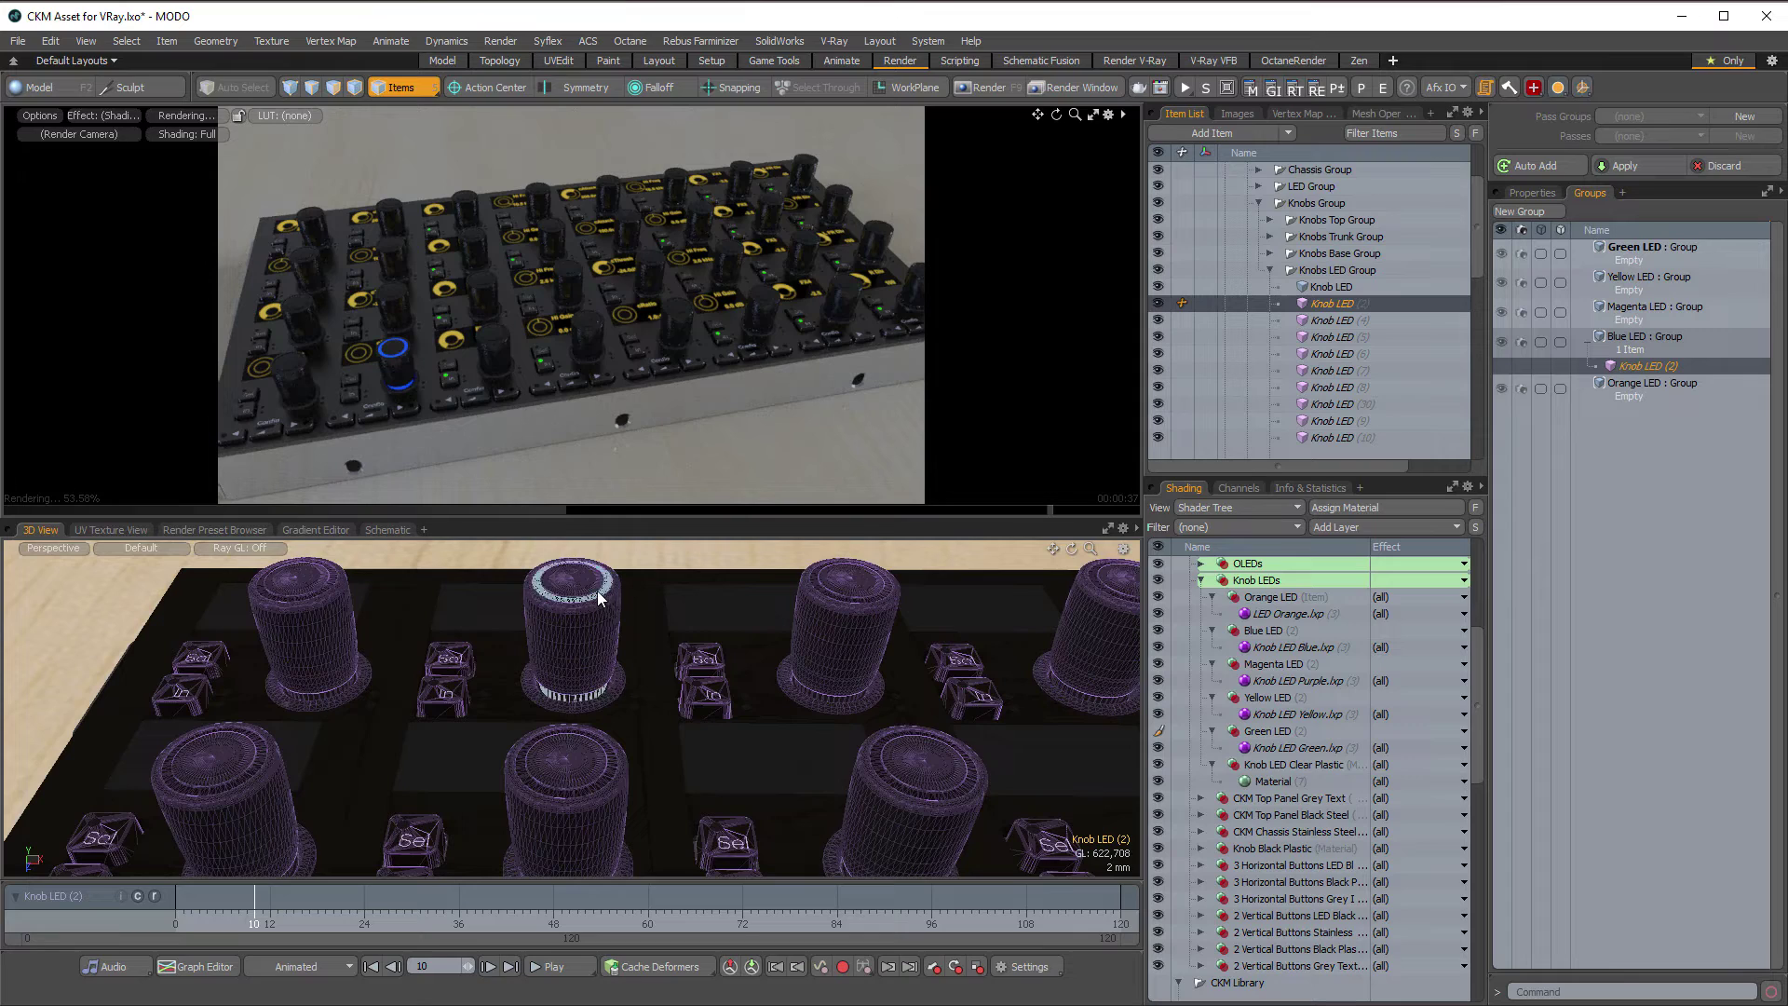
click(598, 591)
shift+click(611, 784)
scroll(648, 782, up, 3)
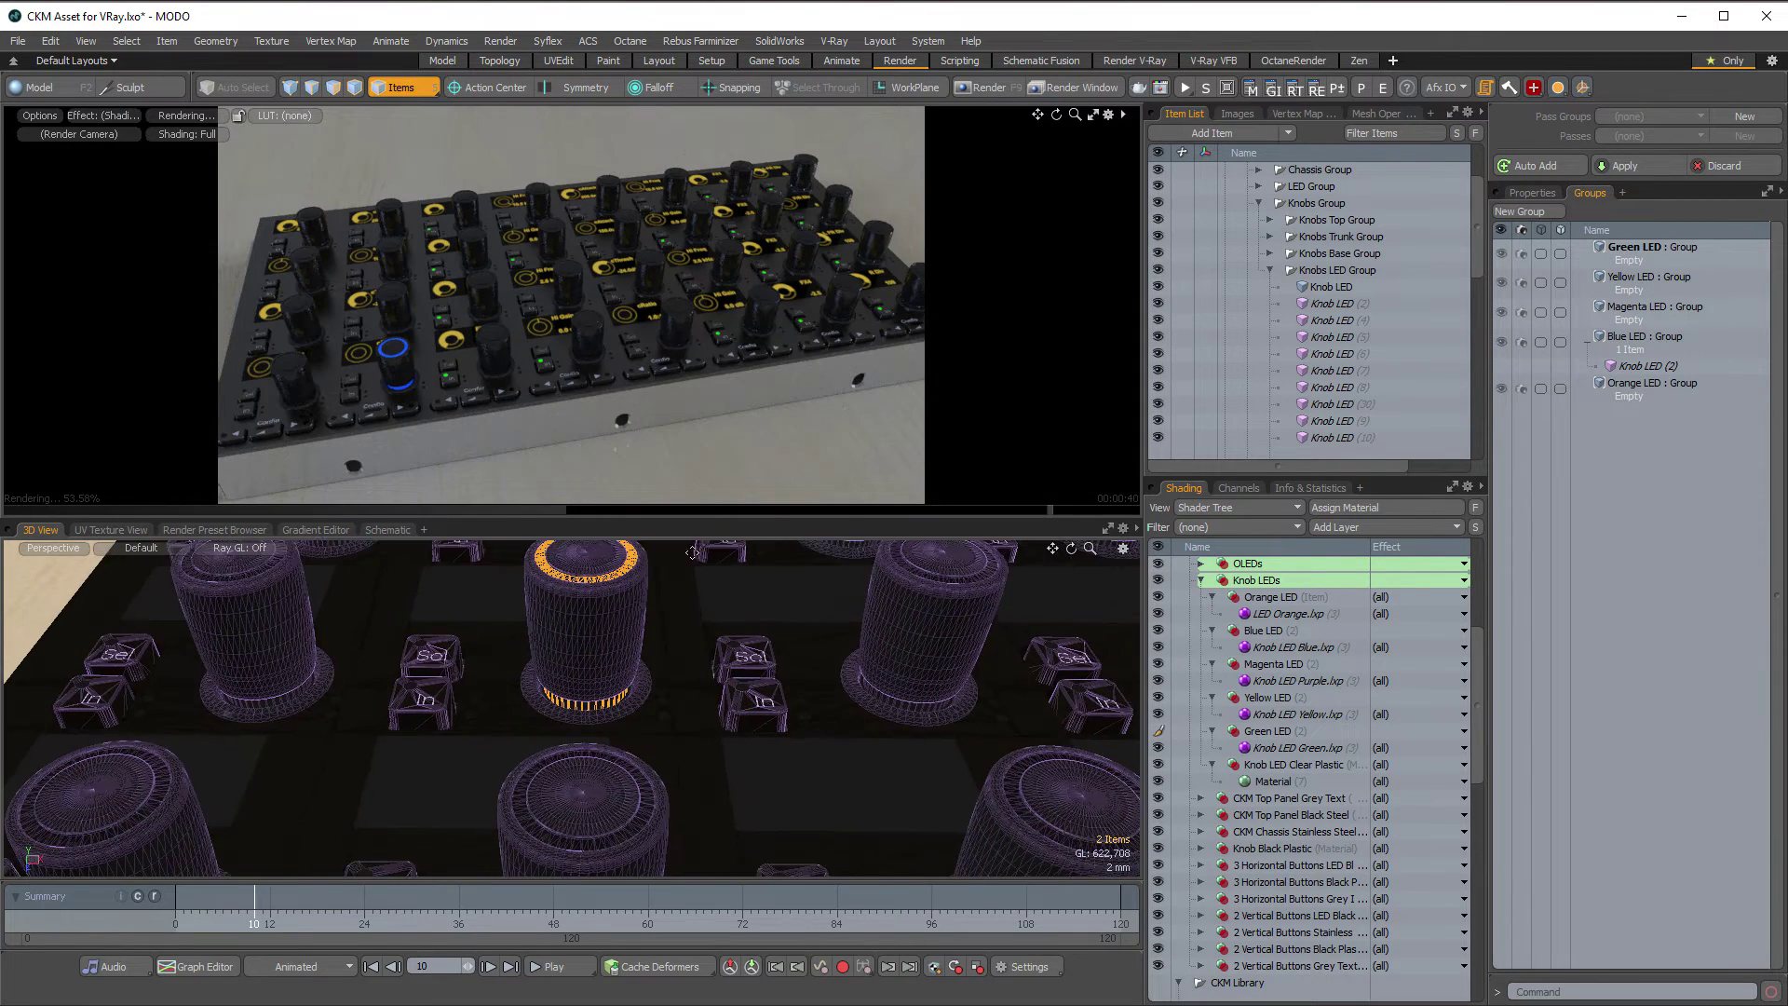
shift+click(649, 784)
ctrl+alt+drag(649, 784, 592, 758)
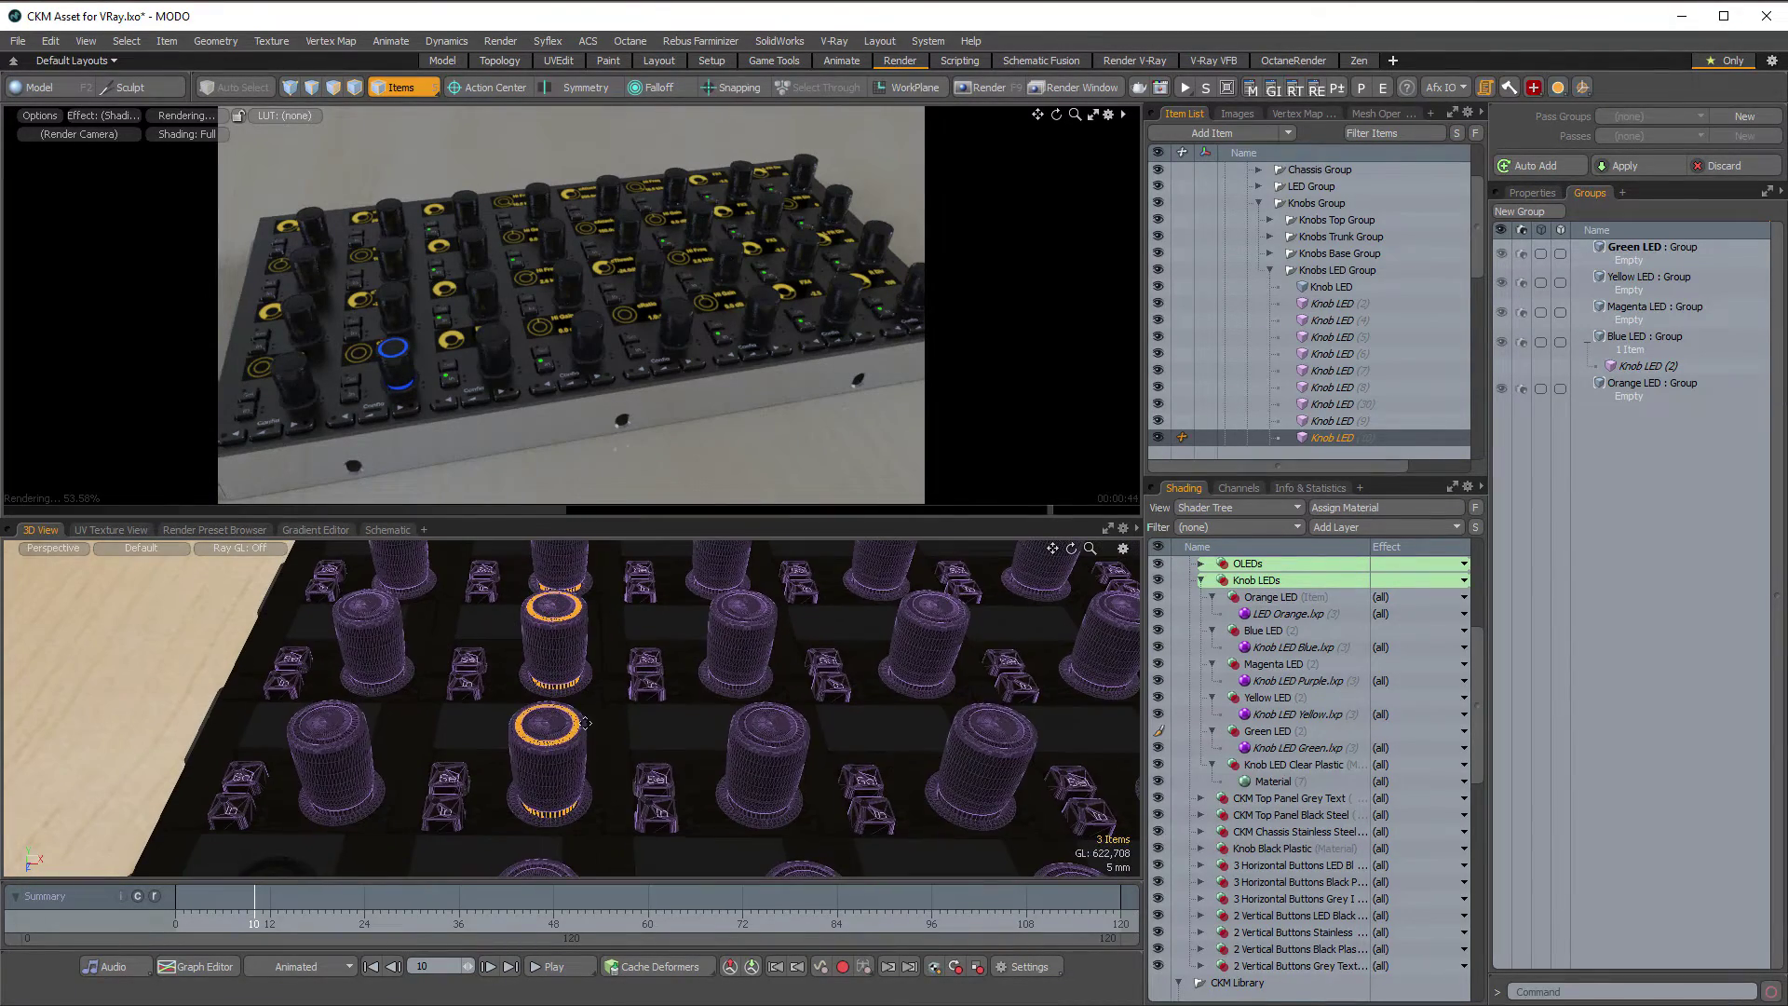
click(582, 728)
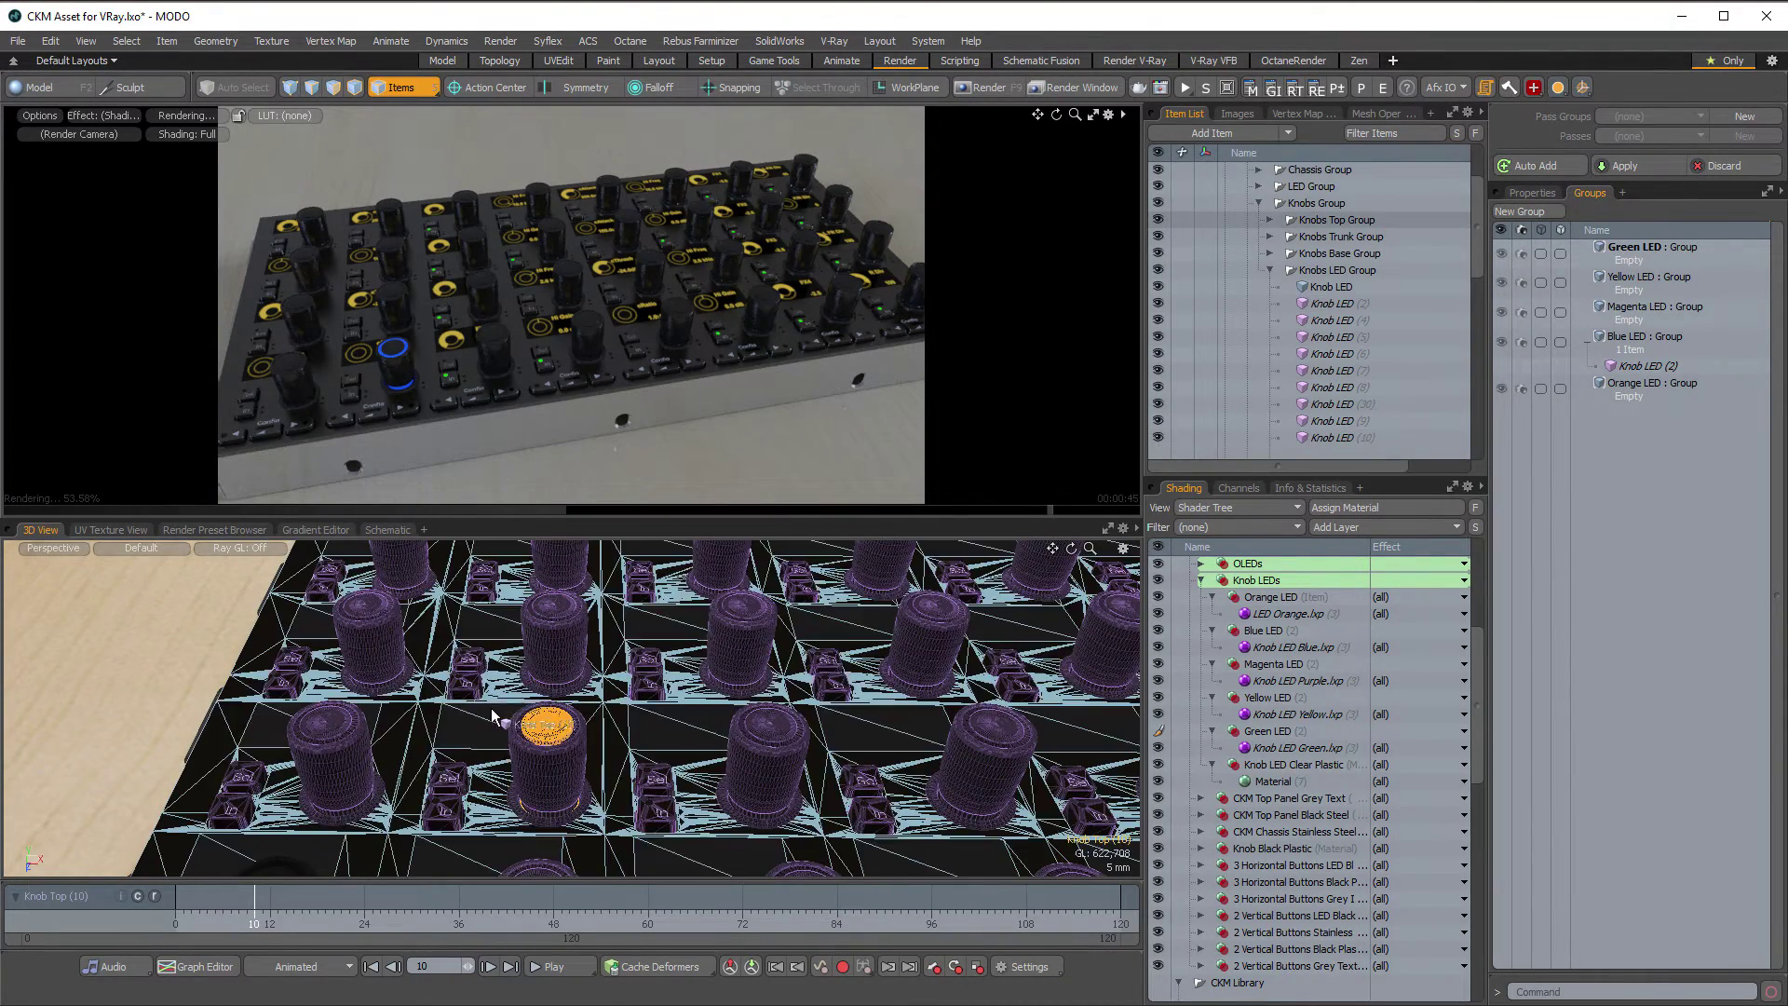
click(577, 734)
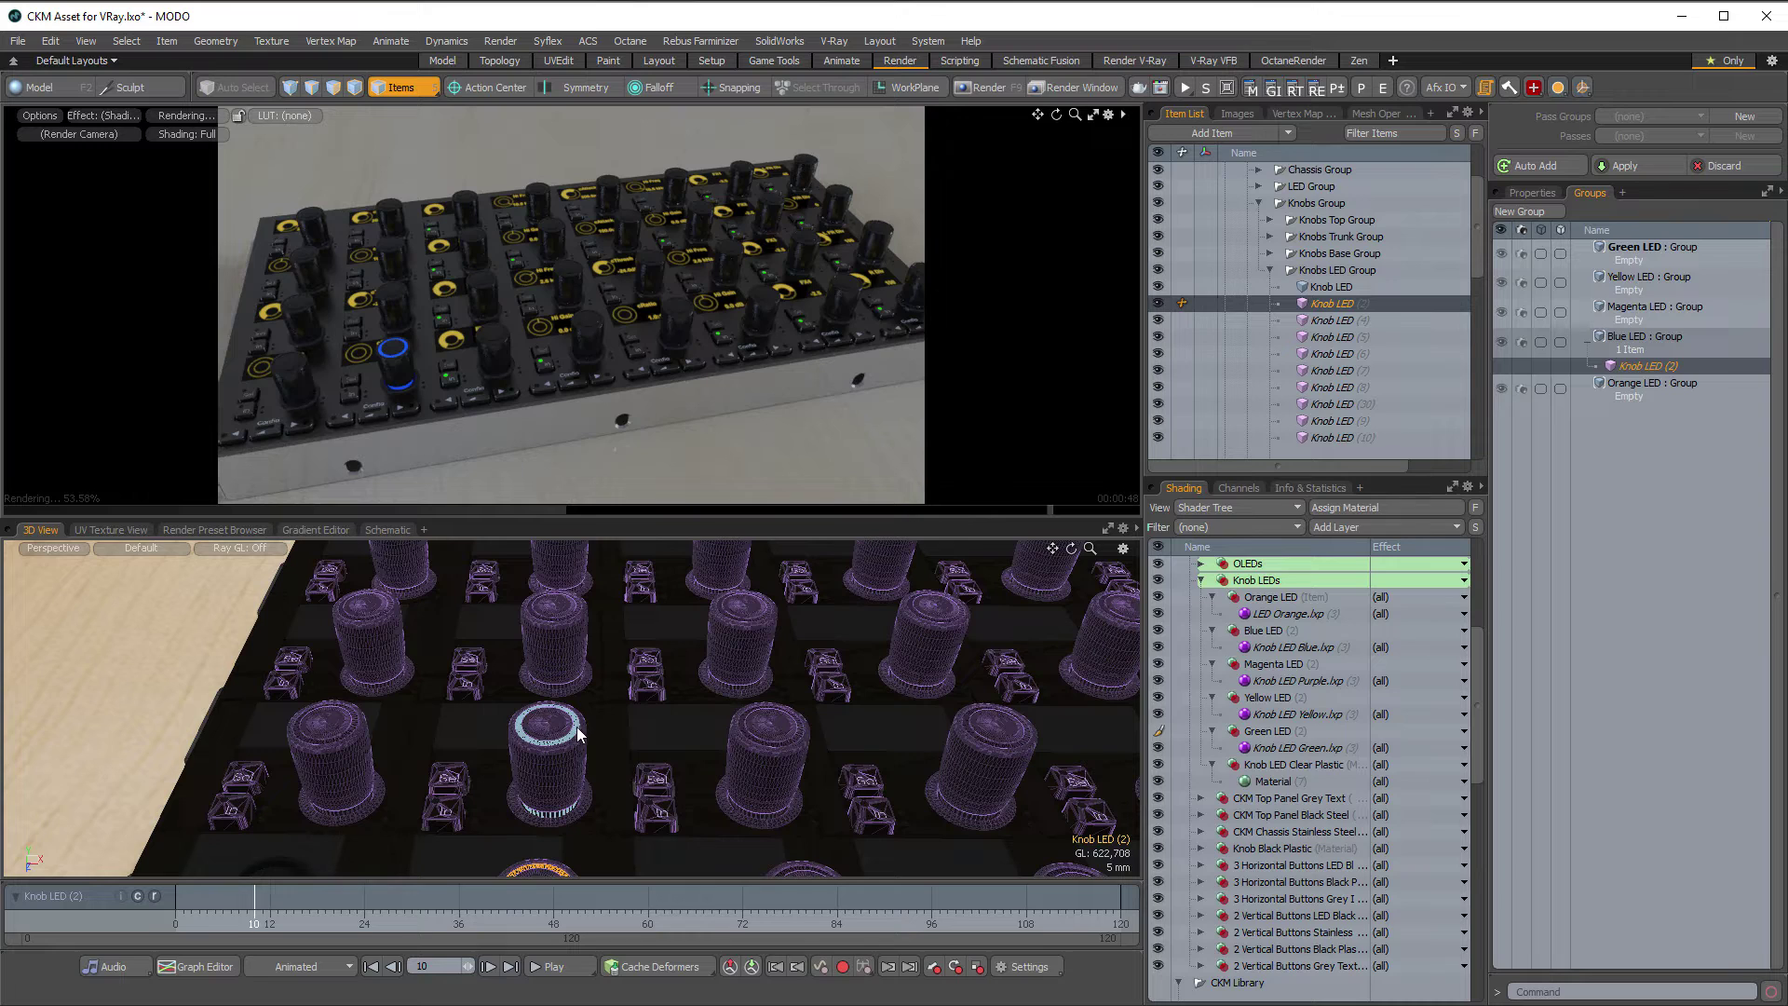
Select the remaining three Knob LEDs of the second column and add them to the Blue LED item group
click(576, 728)
alt+shift+drag(580, 616, 589, 689)
shift+click(589, 689)
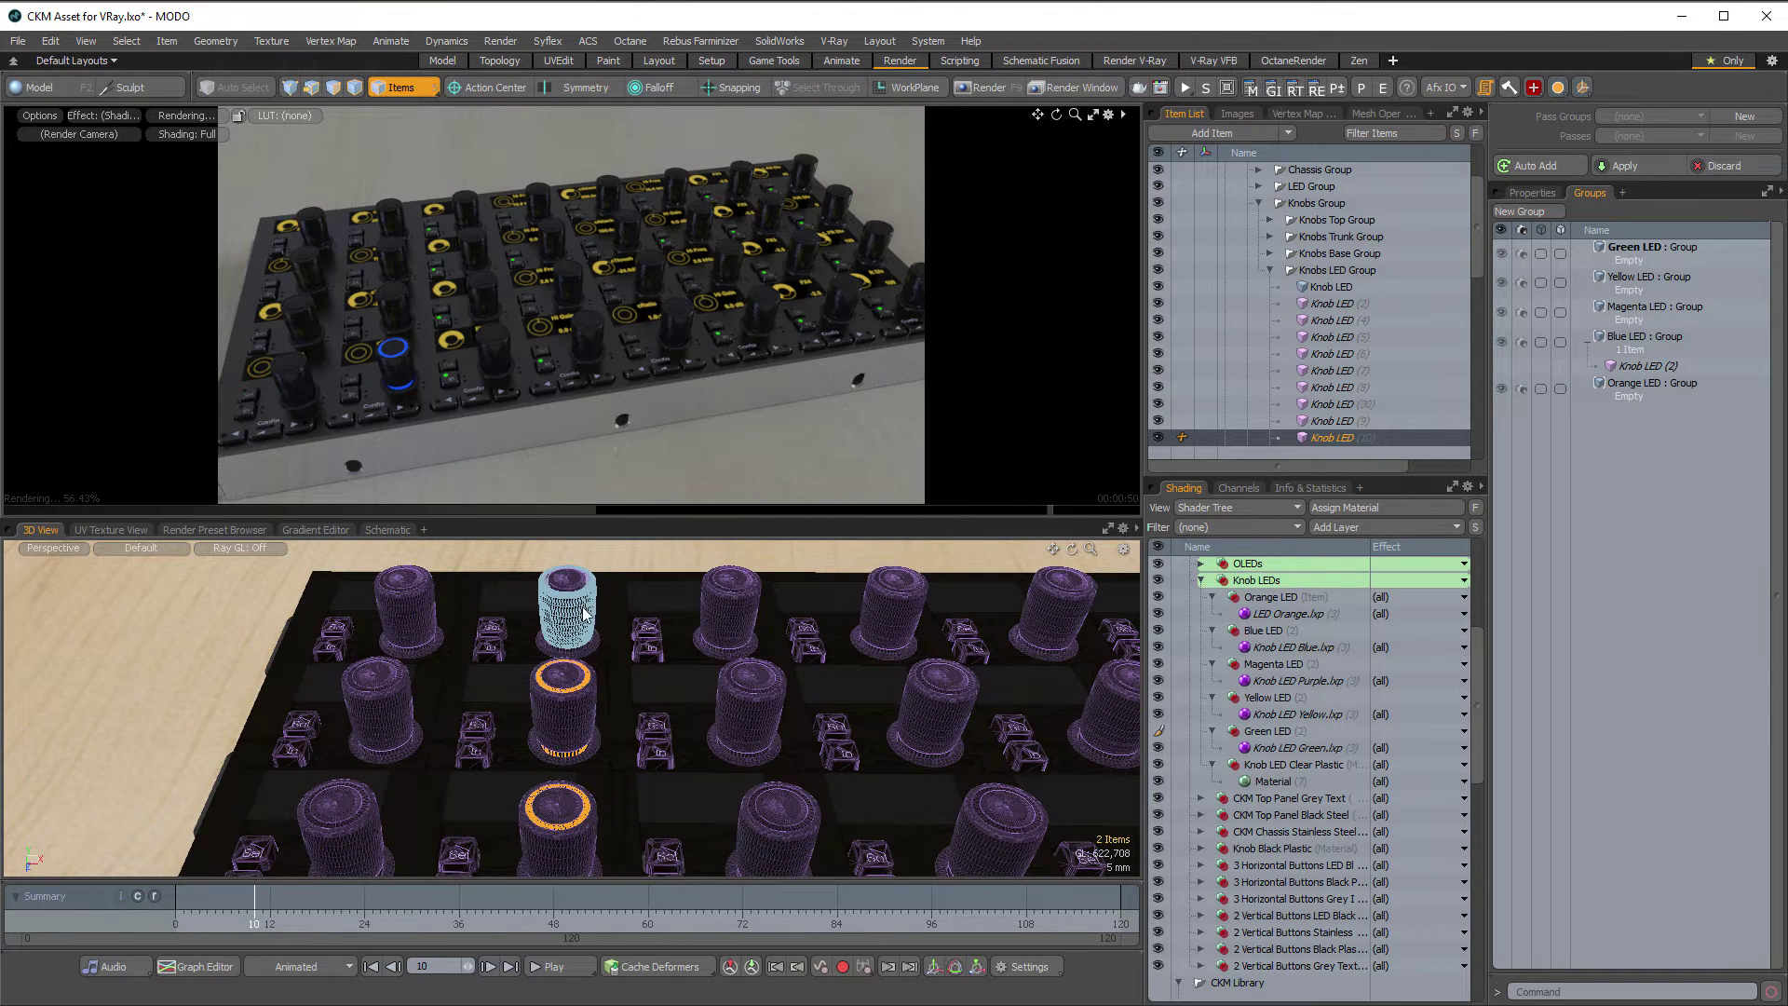
ctrl+alt+drag(602, 688, 1654, 341)
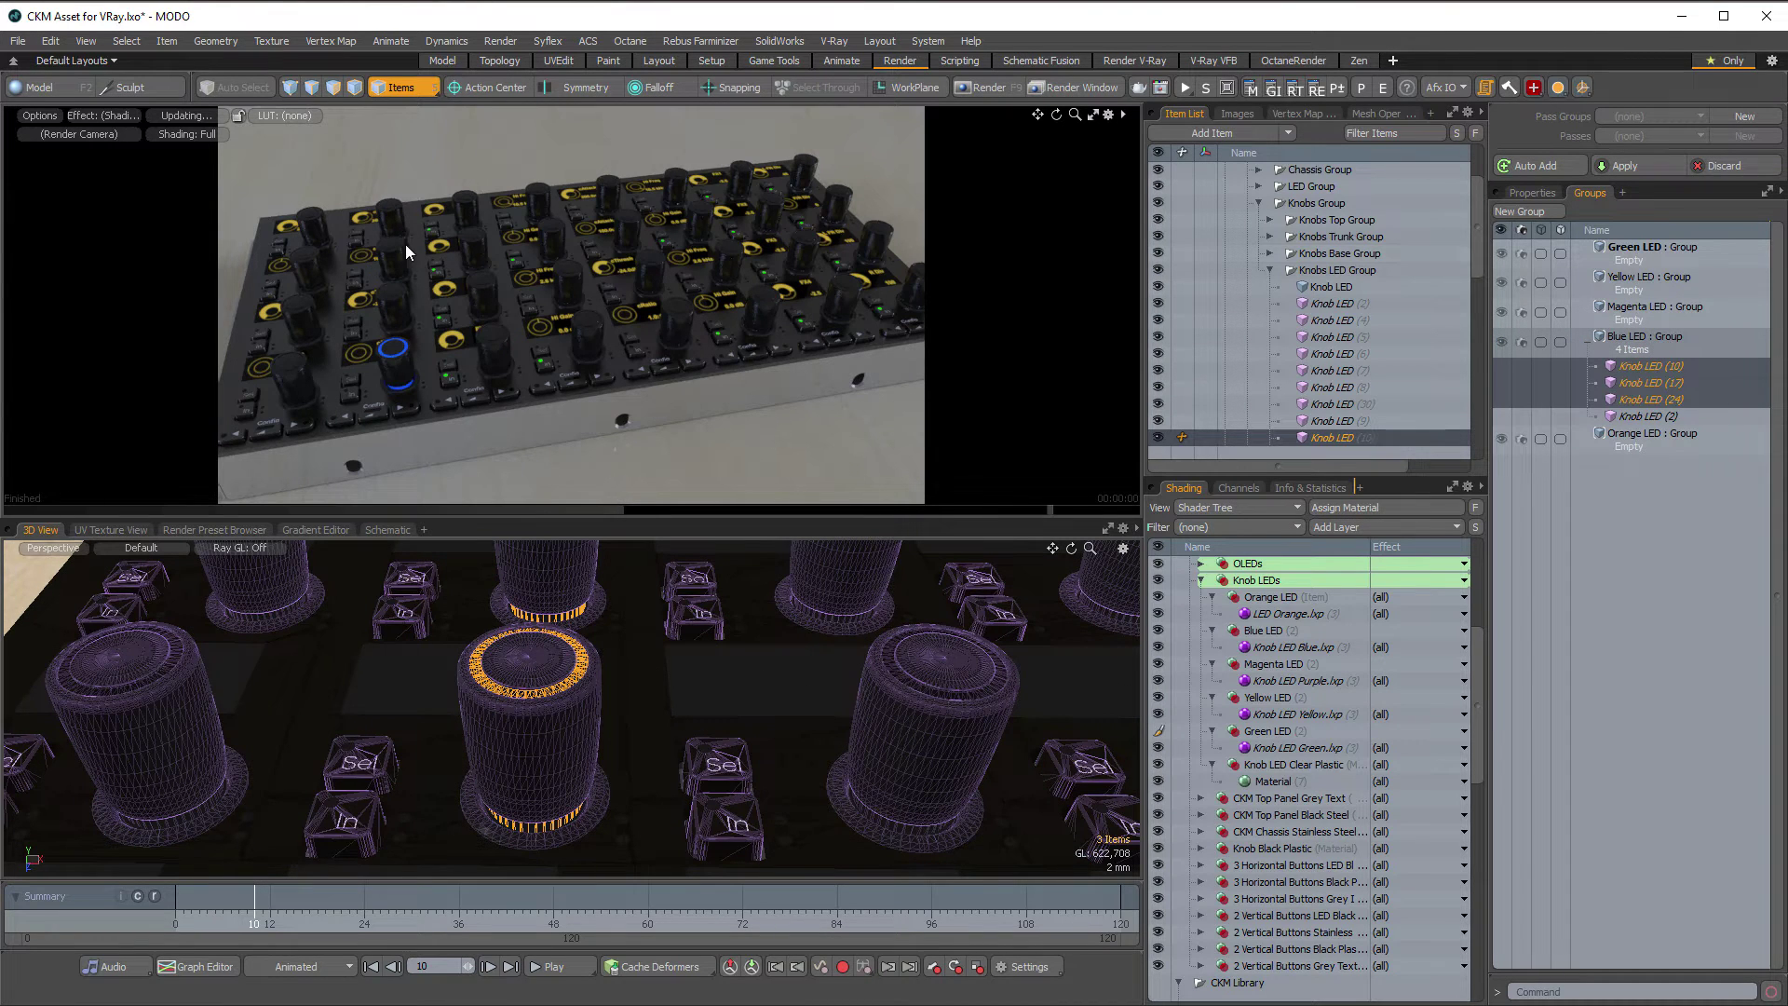
Select every Knob LED item in the Knobs LED Group and frame the whole panel in the Top view
click(1330, 289)
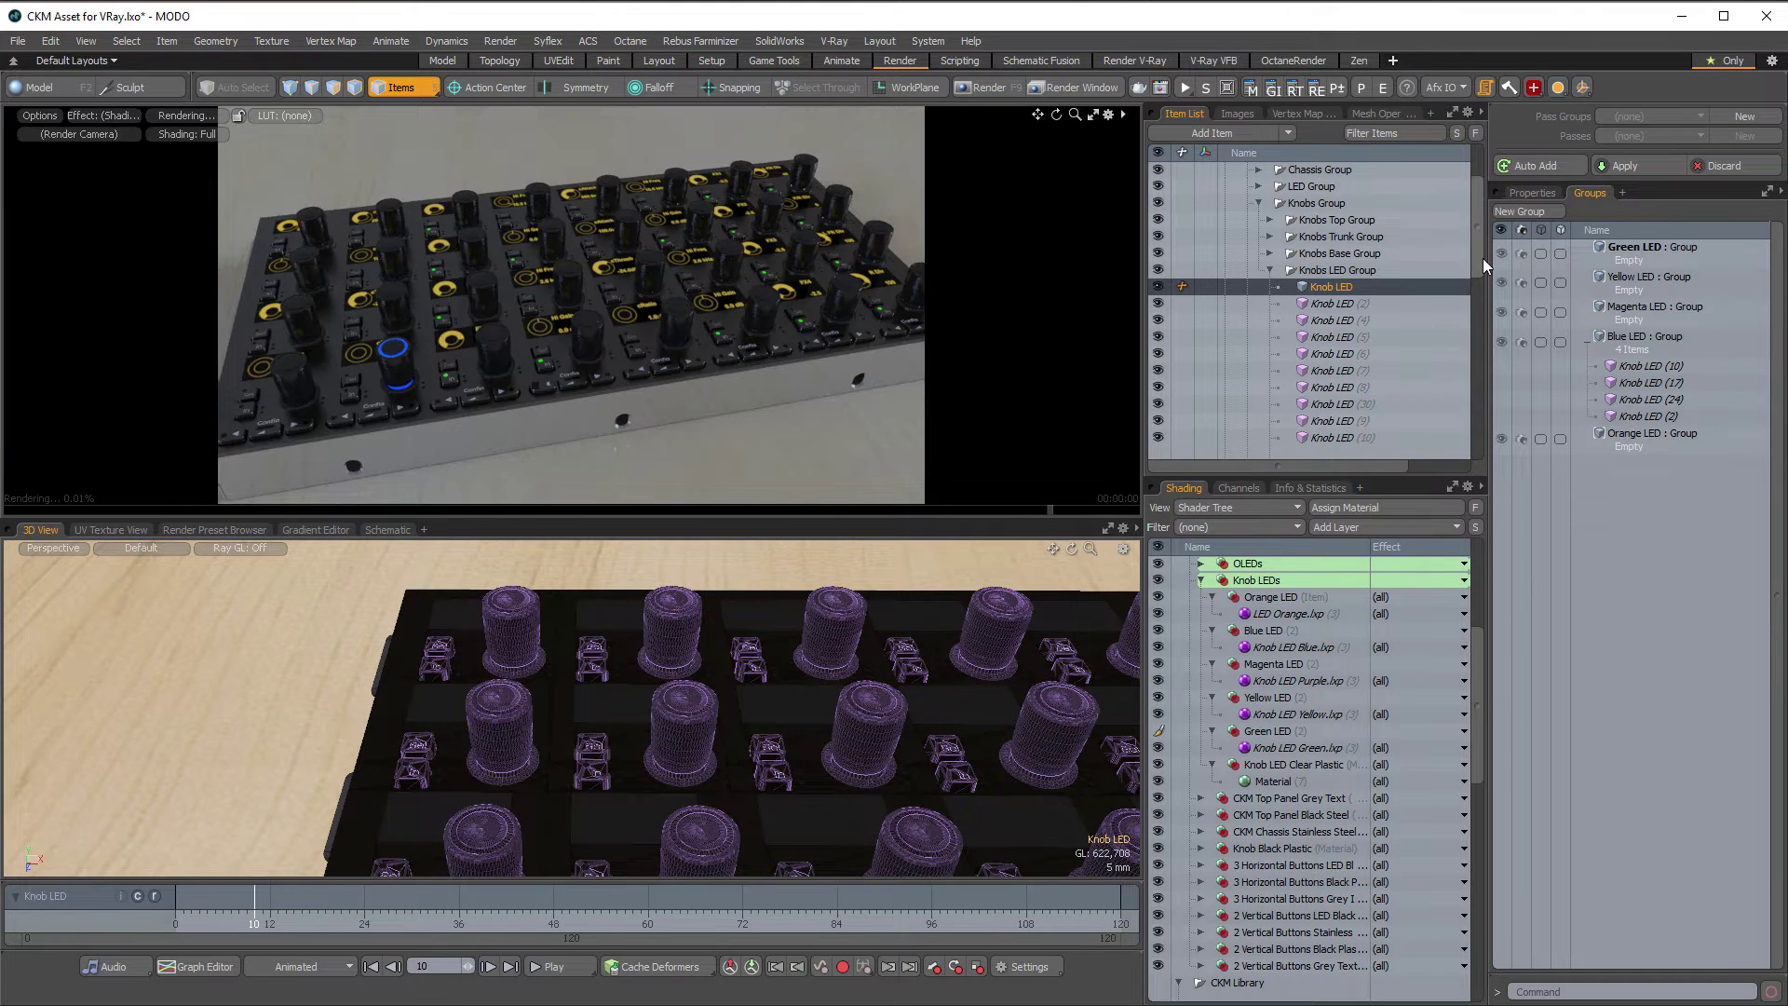
drag(1483, 257, 1485, 365)
shift+click(1368, 387)
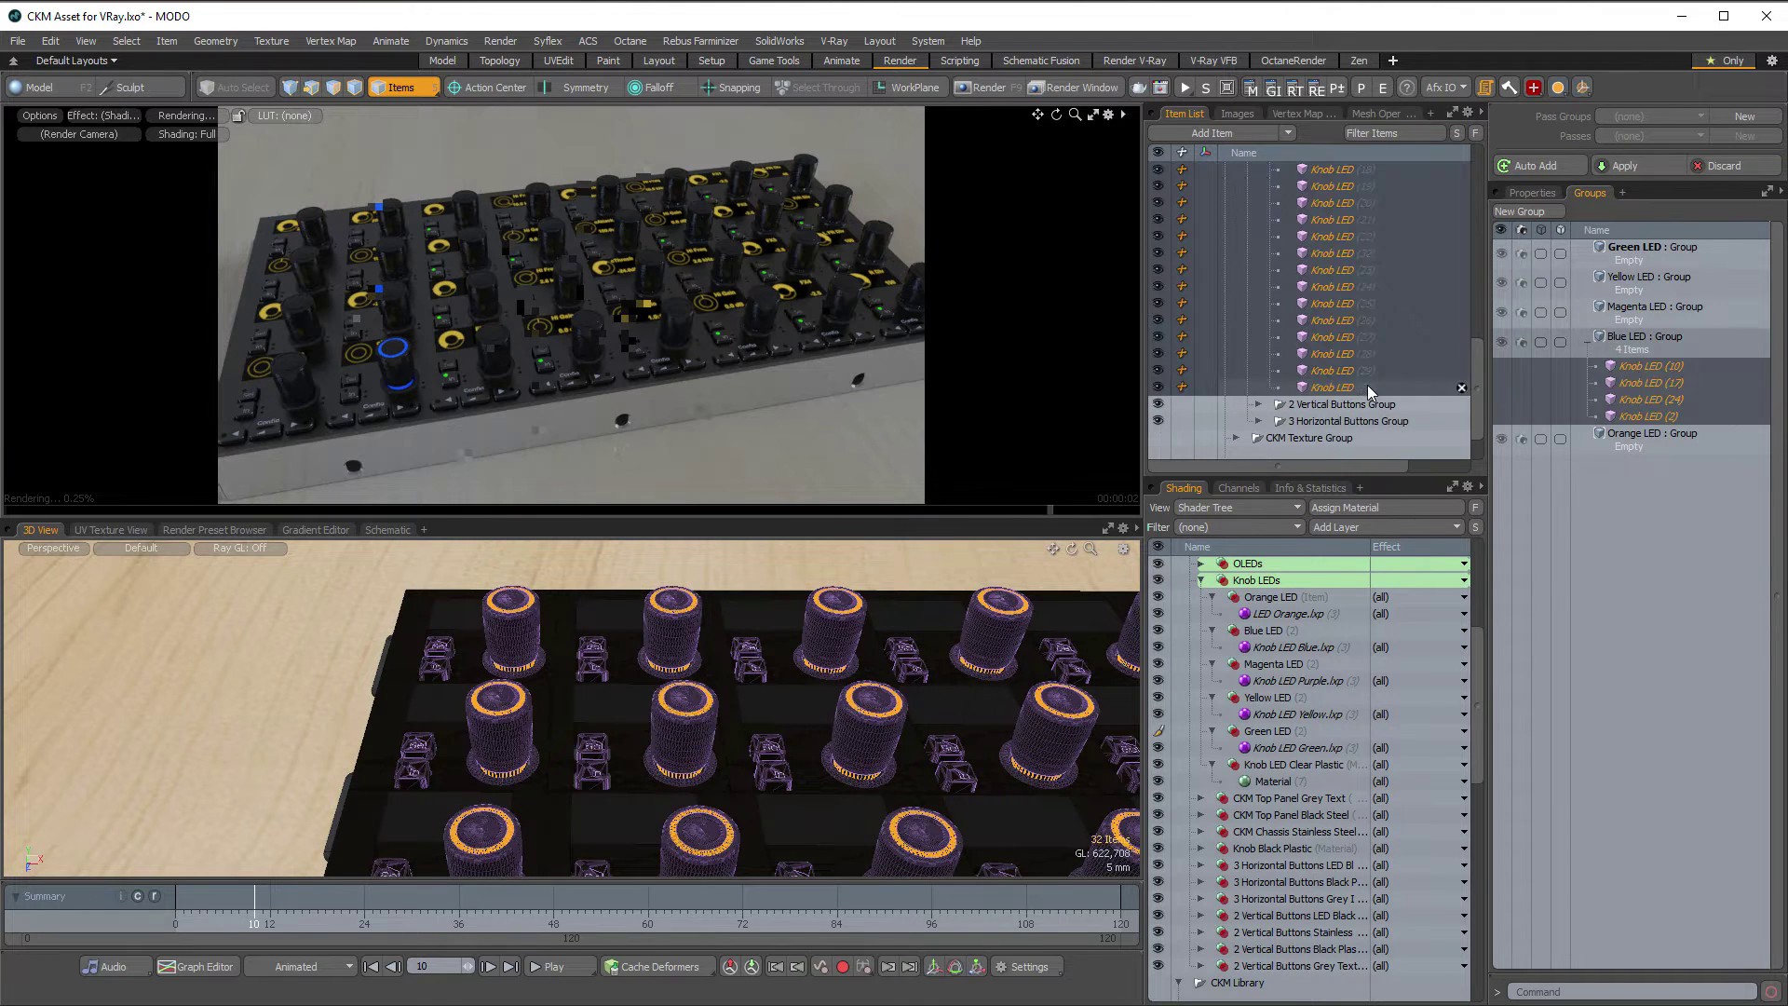
key(ctrl+space)
click(808, 574)
ctrl+alt+drag(804, 636, 523, 697)
alt+shift+drag(523, 697, 169, 741)
ctrl+alt+drag(428, 732, 410, 732)
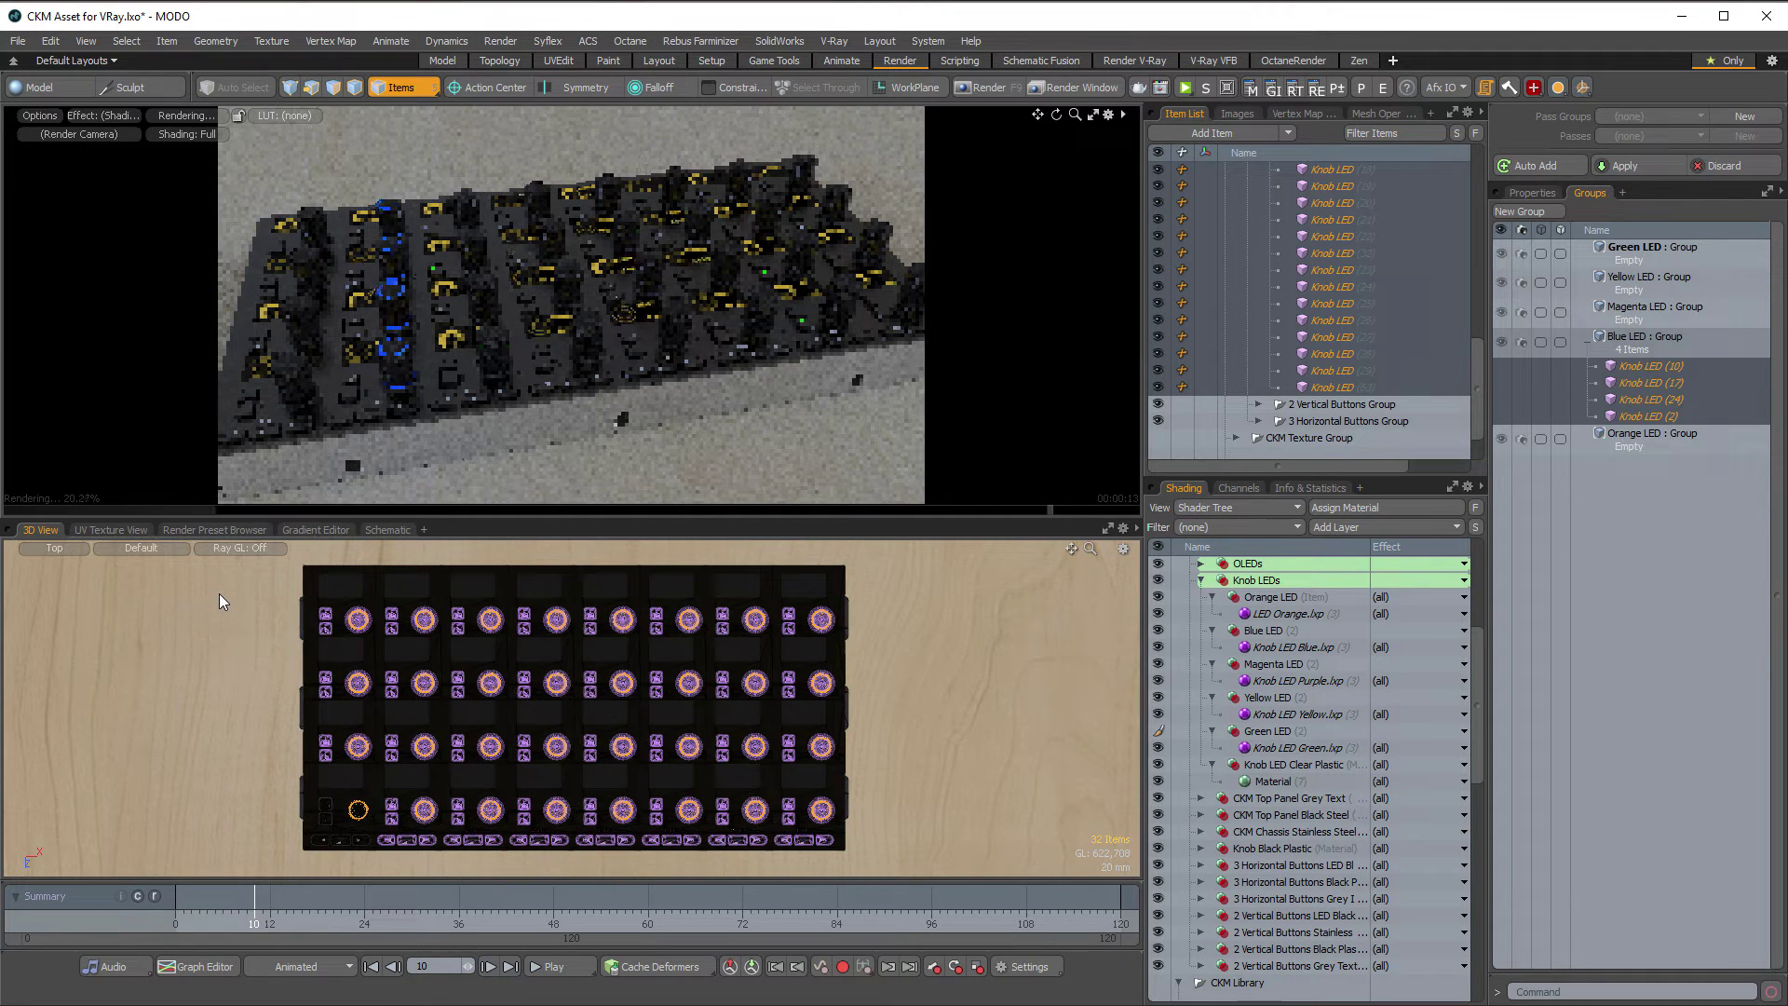
Narrow the selection to the Knob LEDs of the third and fourth columns and add them to the Magenta LED item group
drag(251, 715, 466, 849)
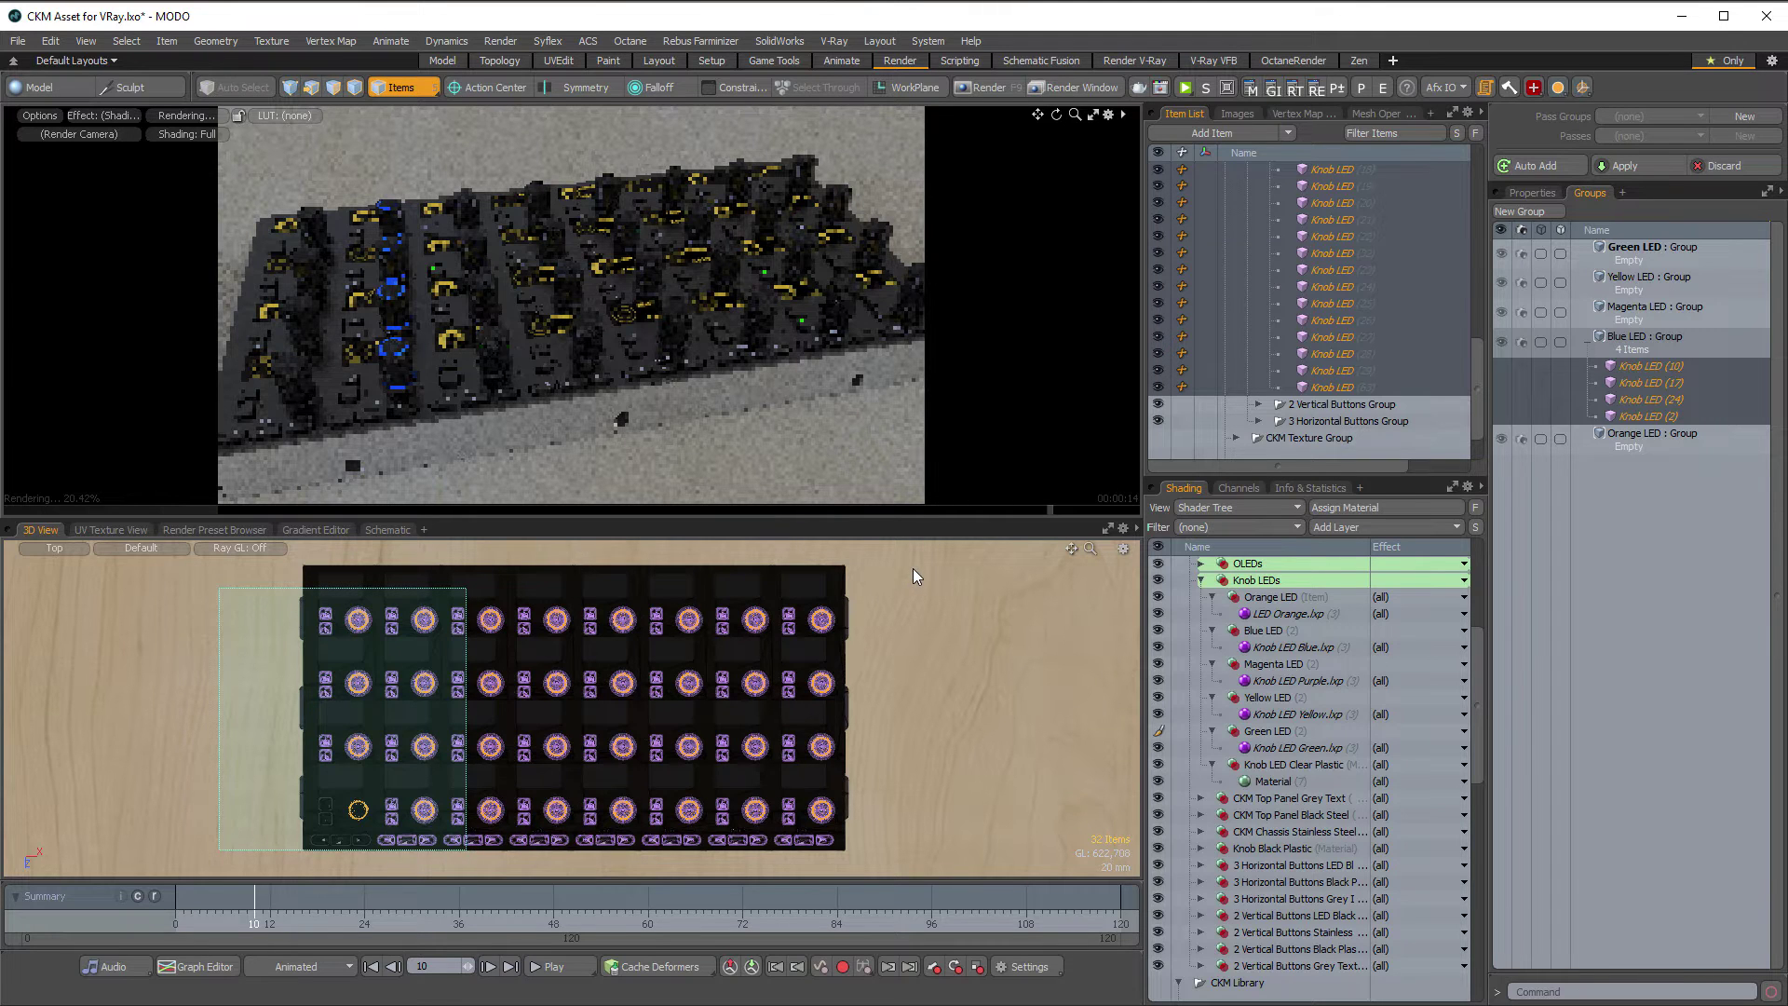
drag(913, 570, 611, 858)
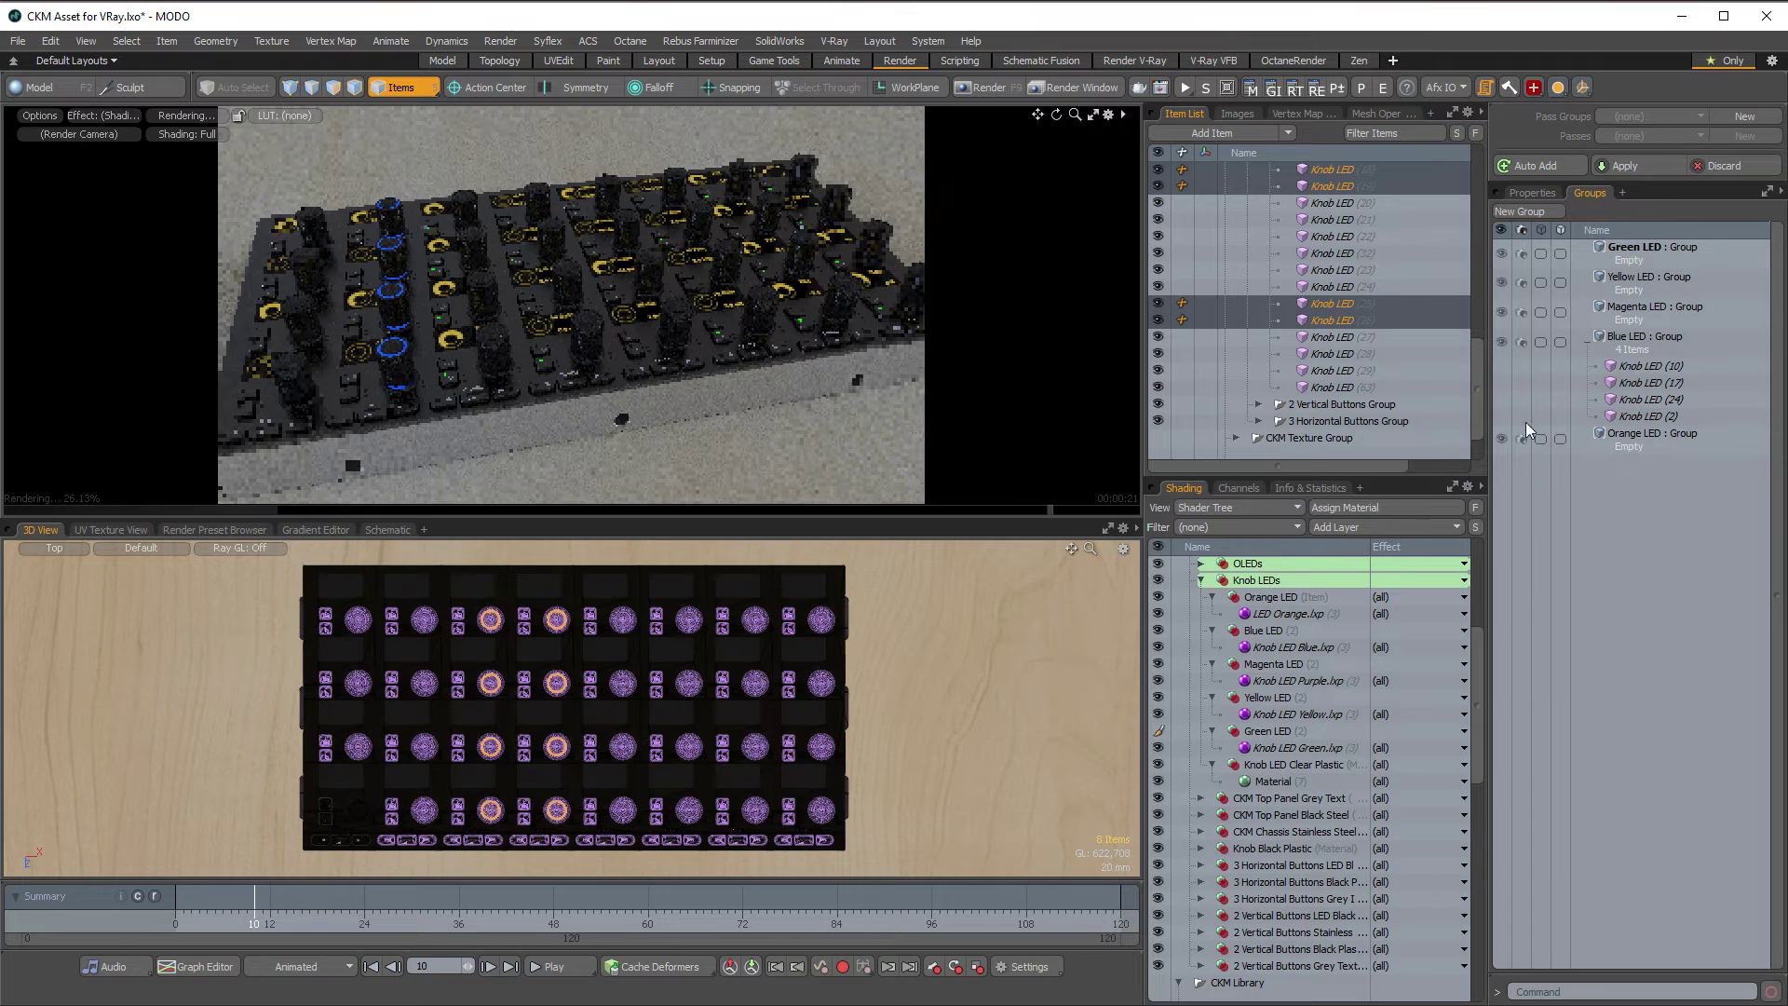
drag(1334, 319, 1637, 314)
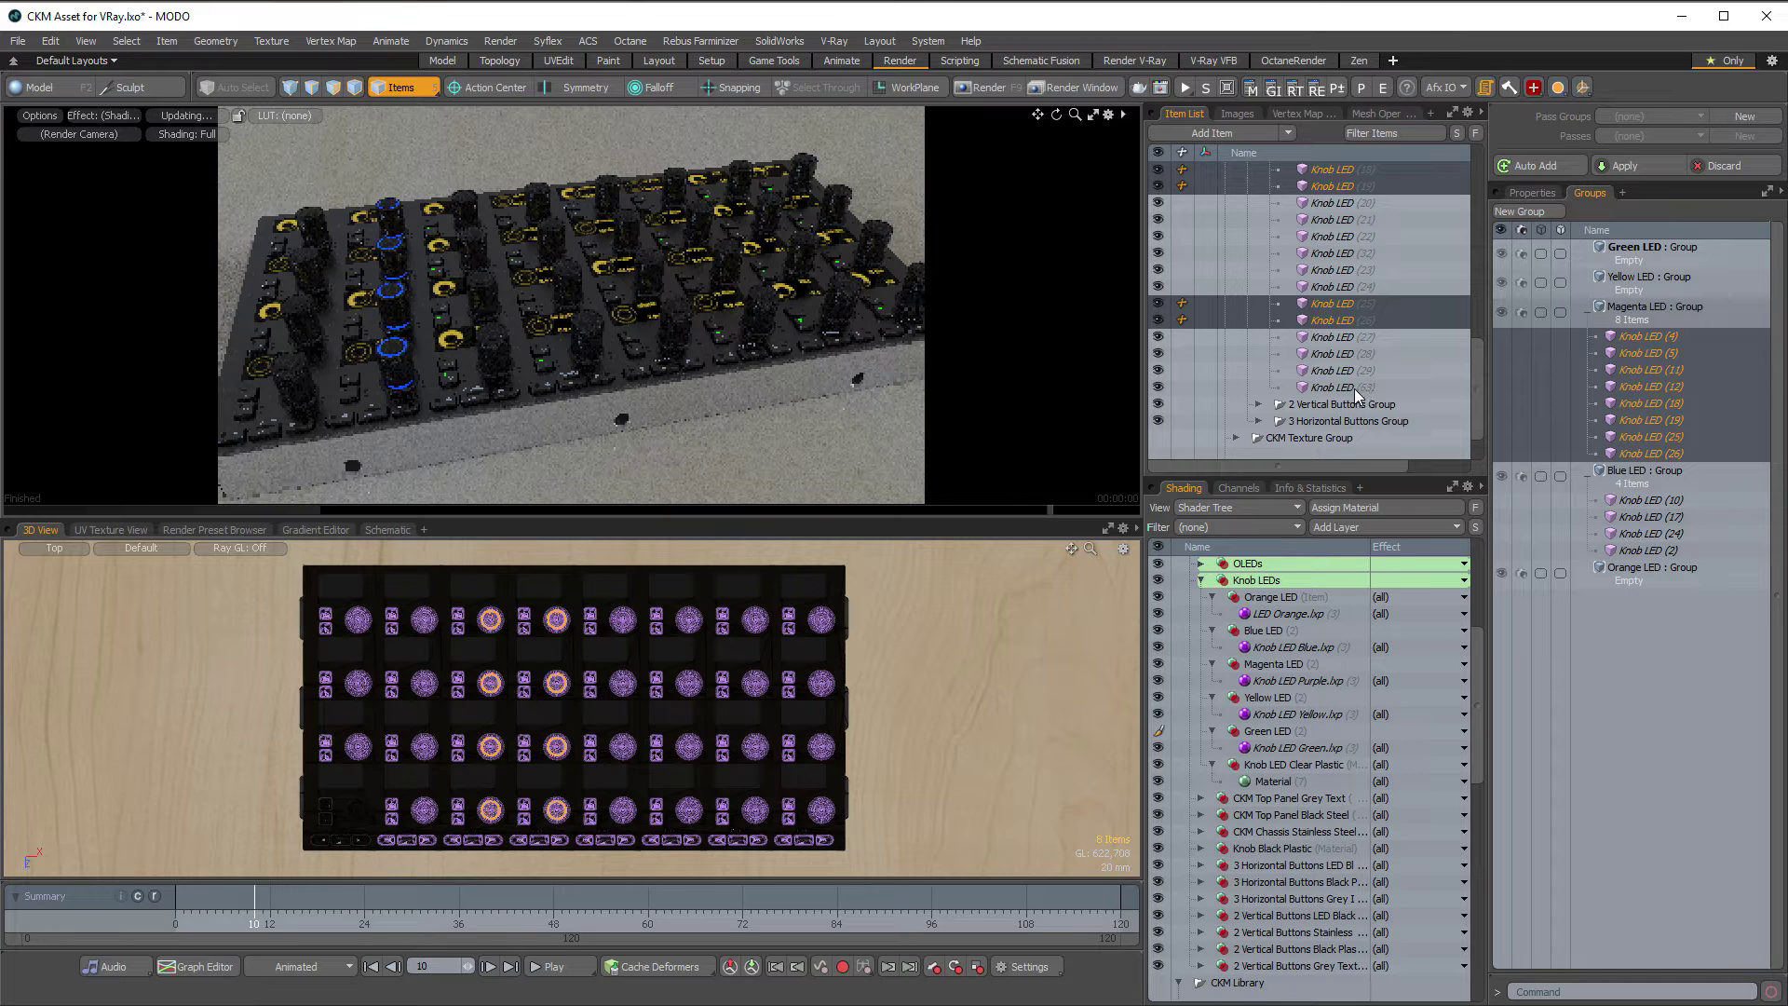
Reselect all Knob LEDs, keep only the seventh column selected, and add it to the Blue LED item group
click(1461, 387)
drag(1476, 361, 1477, 238)
shift+click(1339, 272)
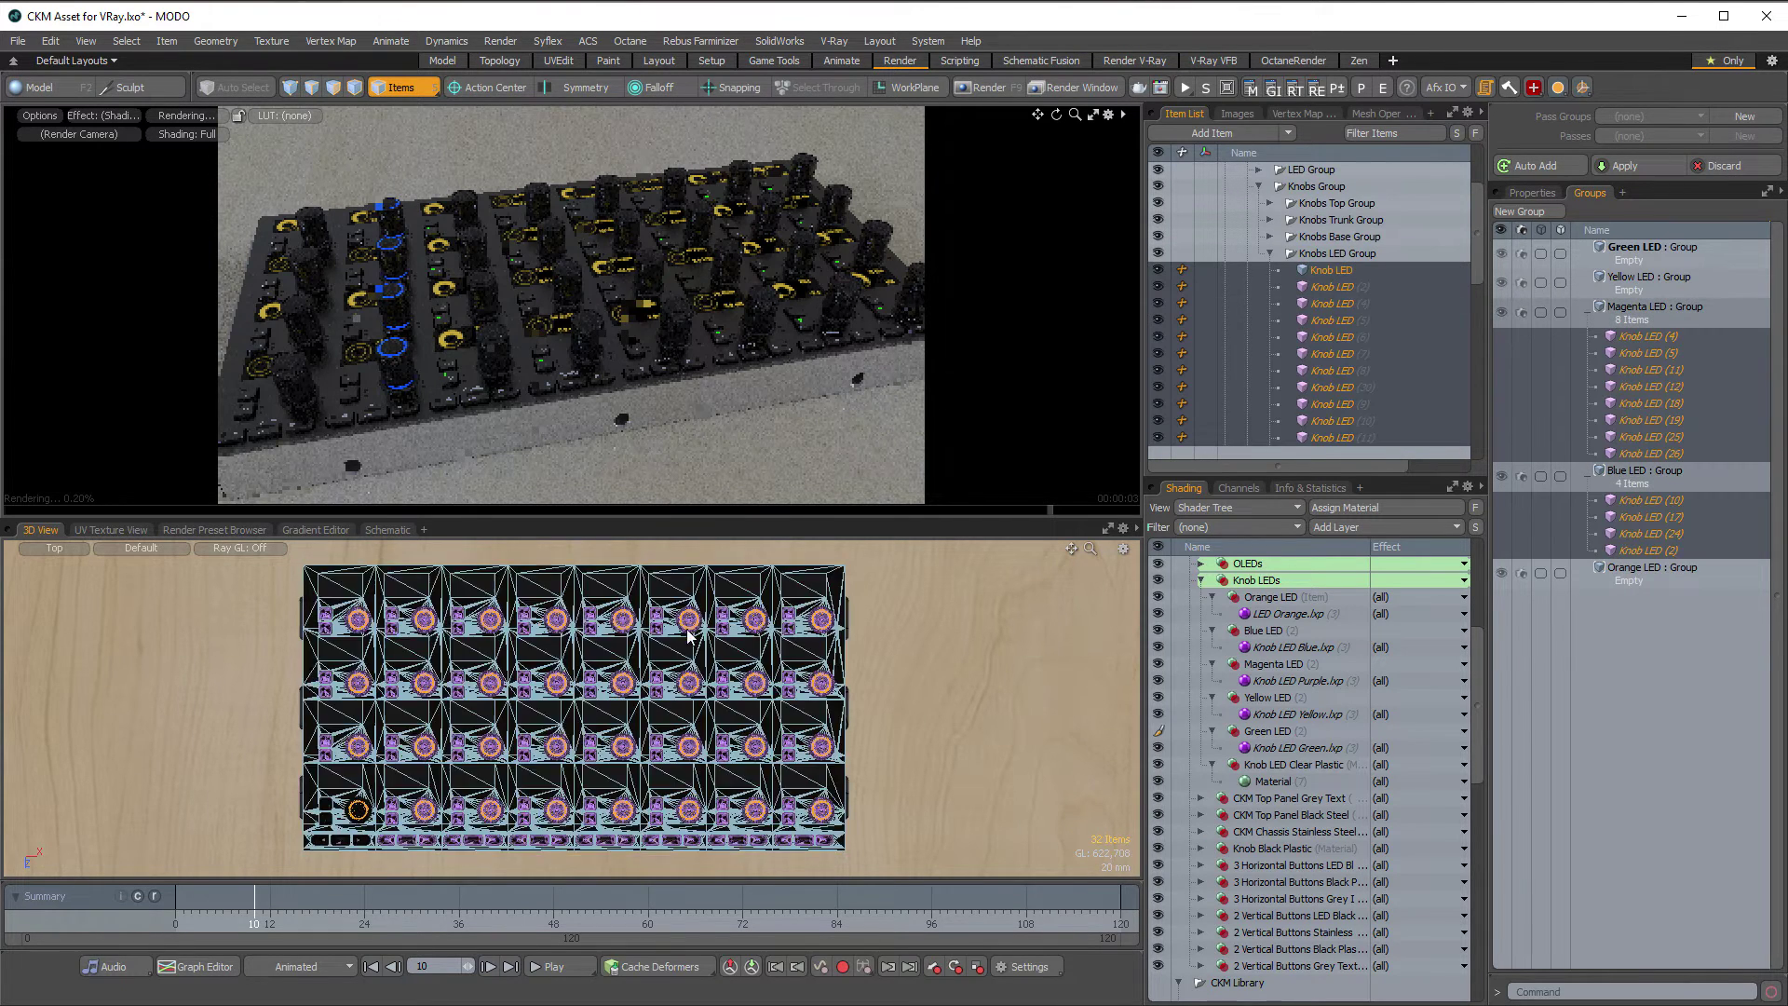
right_drag(247, 569, 728, 879)
ctrl+right_drag(881, 575, 804, 883)
drag(1326, 369, 1635, 473)
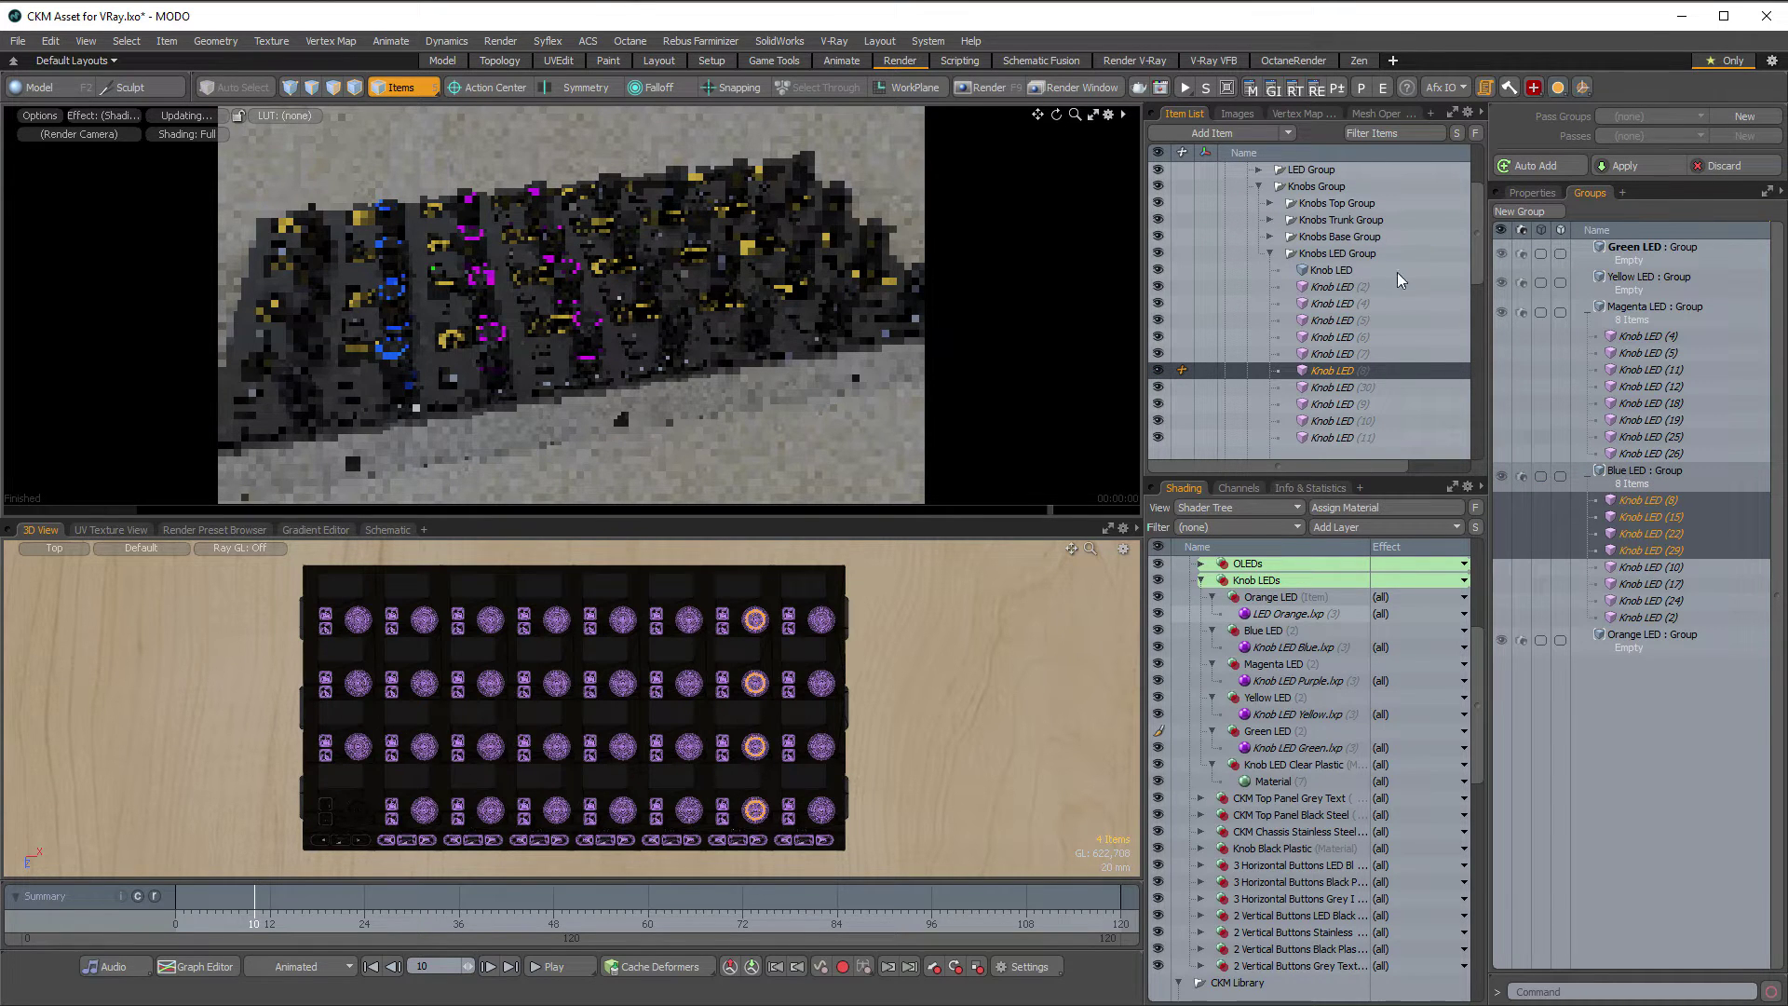
Reselect all Knob LEDs, keep only the eighth column selected, and add it to the Orange LED item group
click(1479, 310)
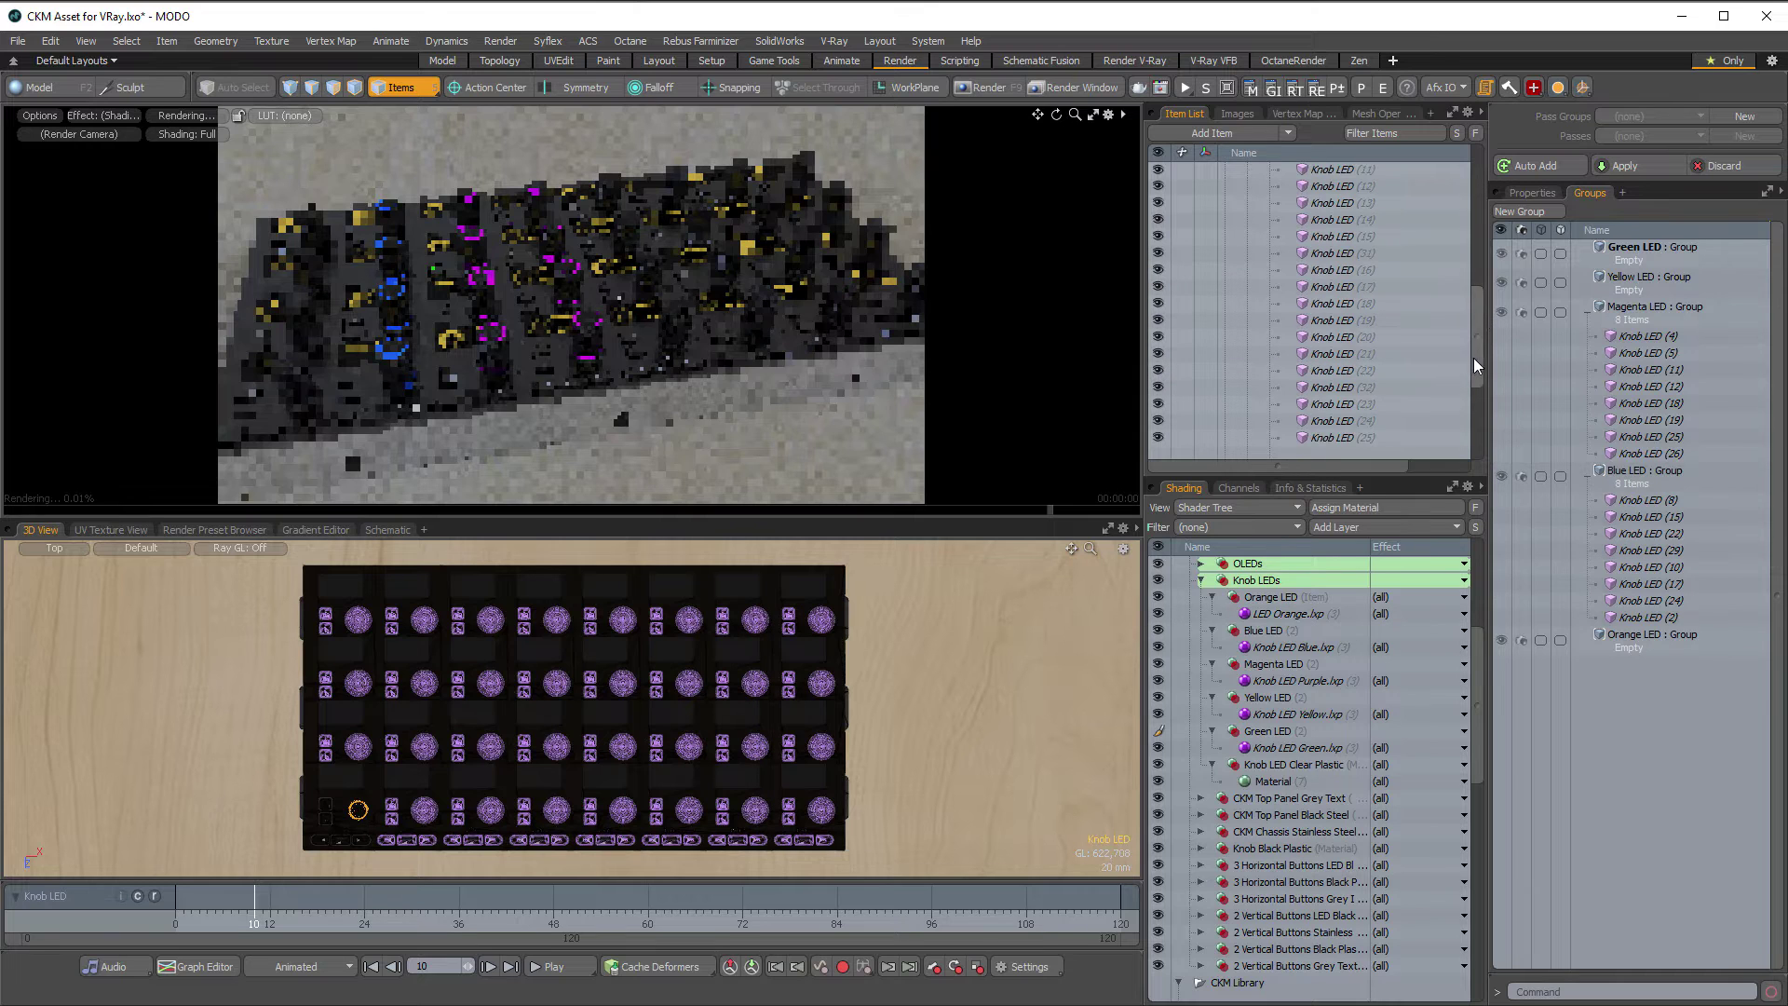
scroll(1349, 384, down, 2)
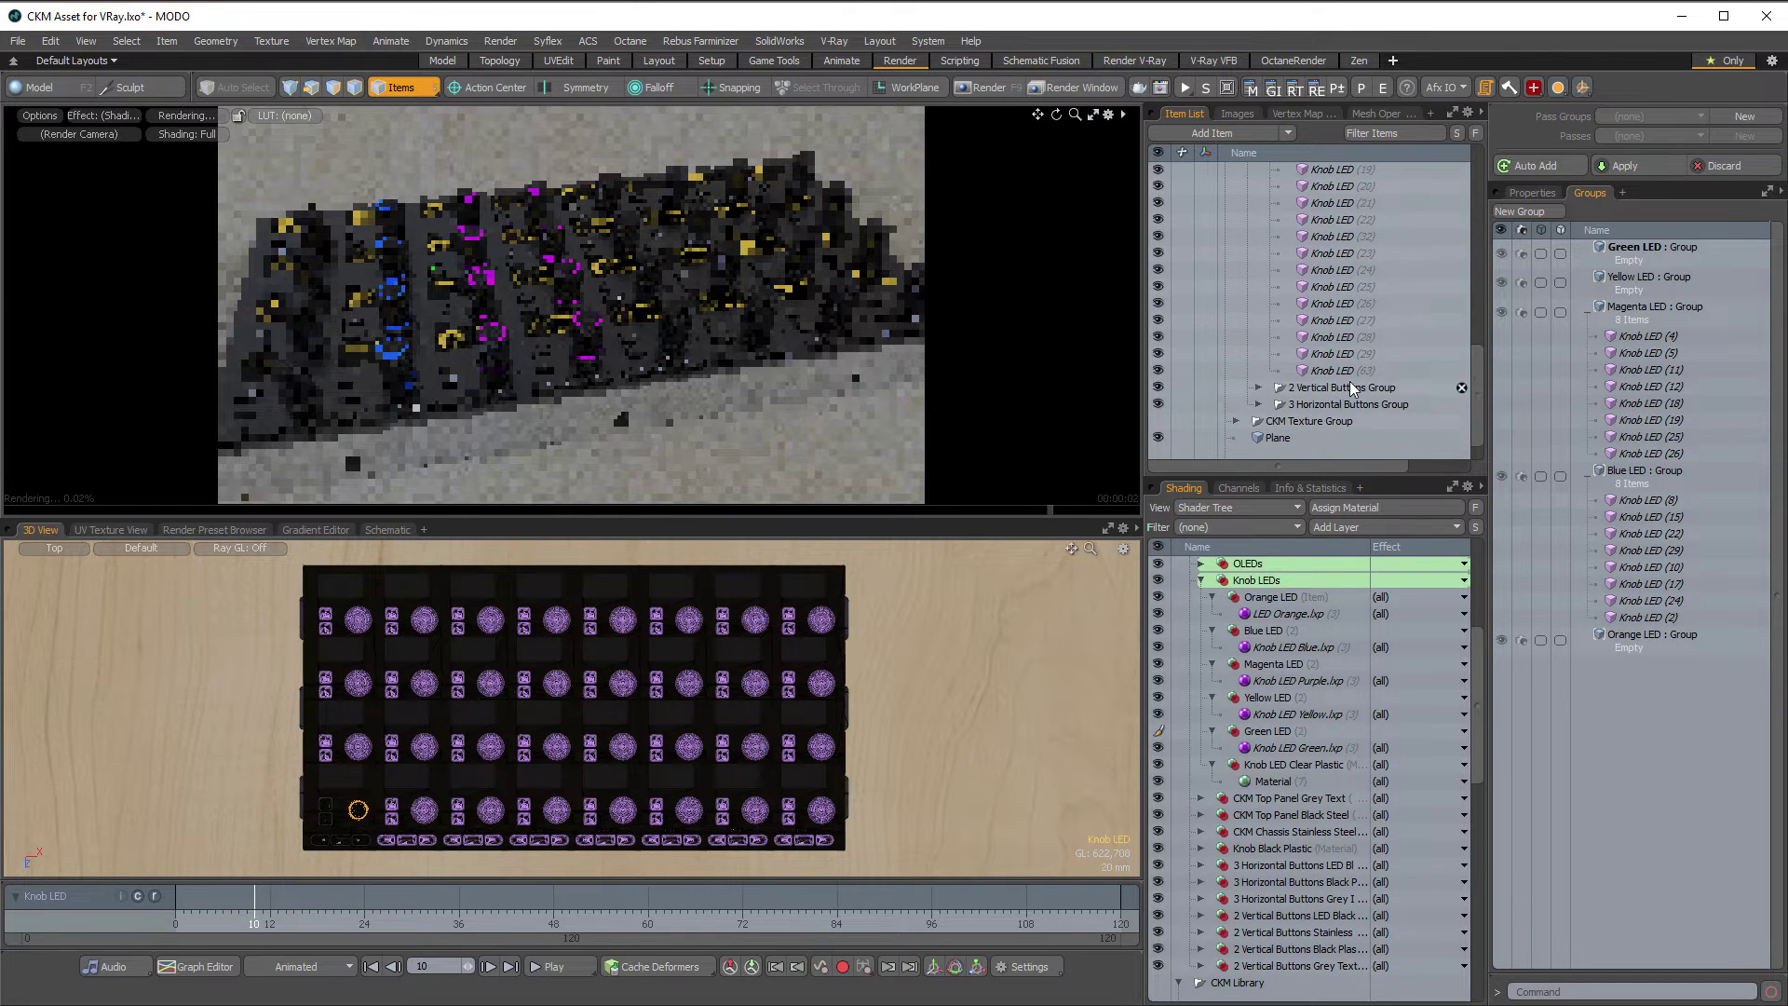
shift+click(1354, 371)
ctrl+right_drag(243, 584, 794, 872)
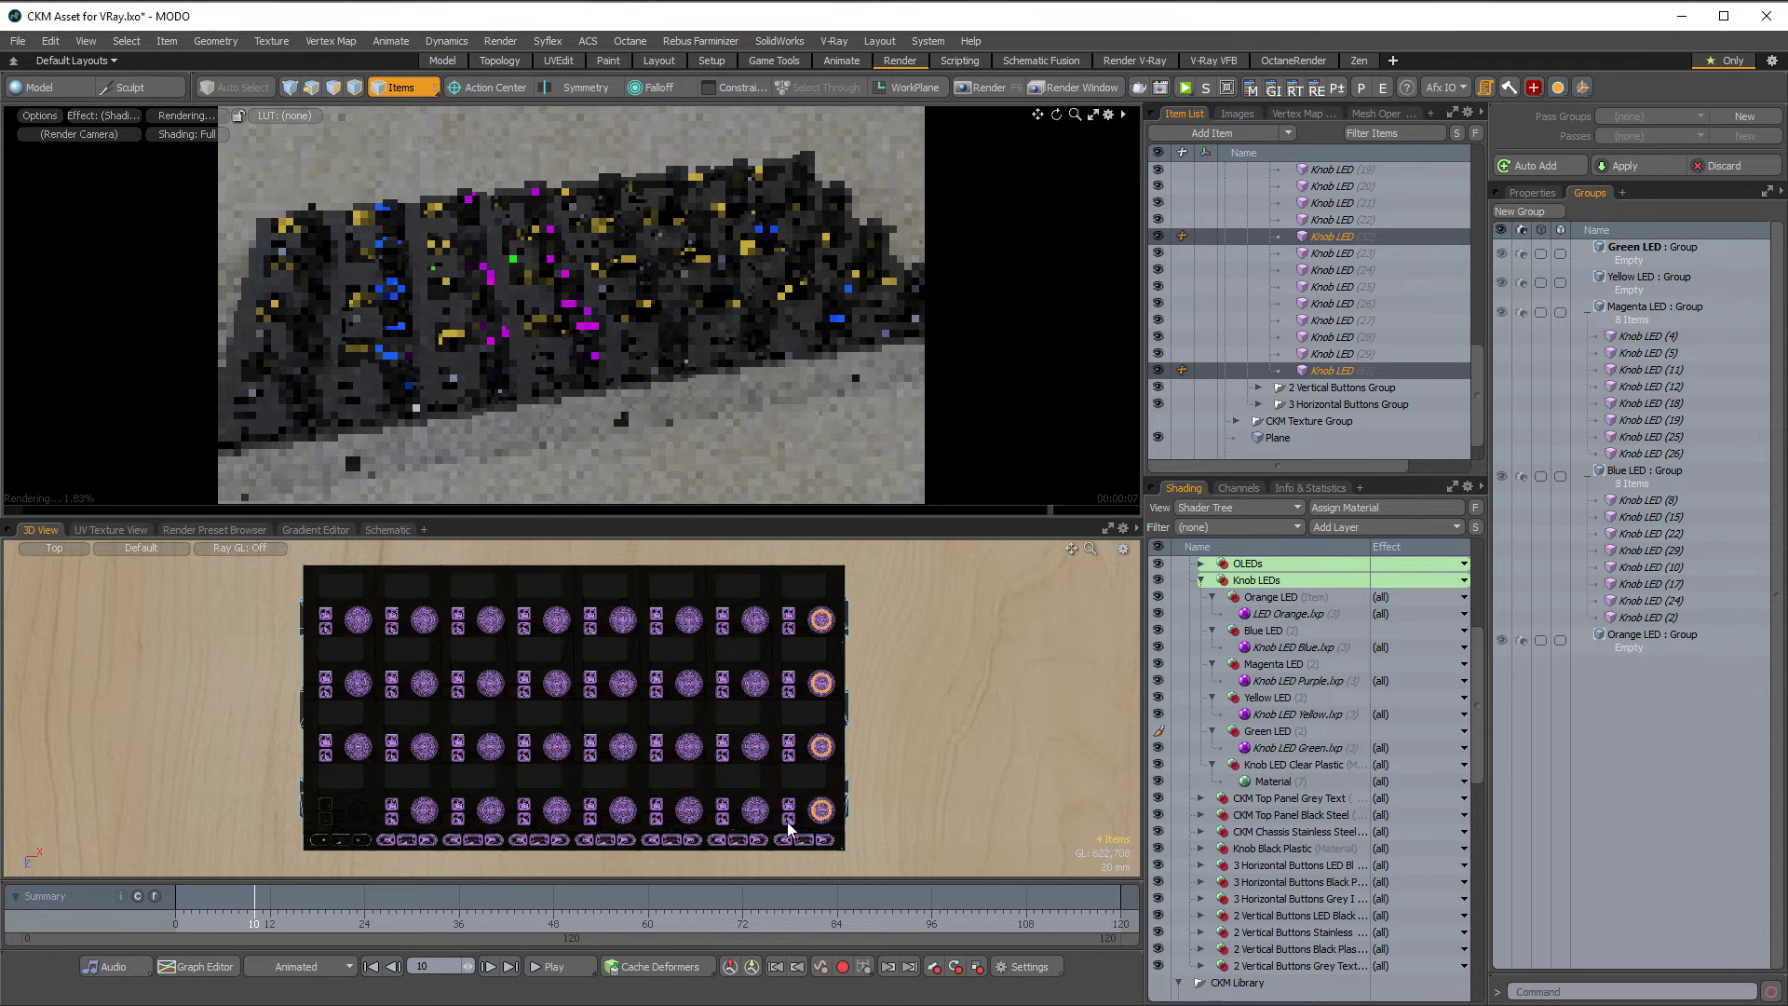
drag(1323, 368, 1652, 637)
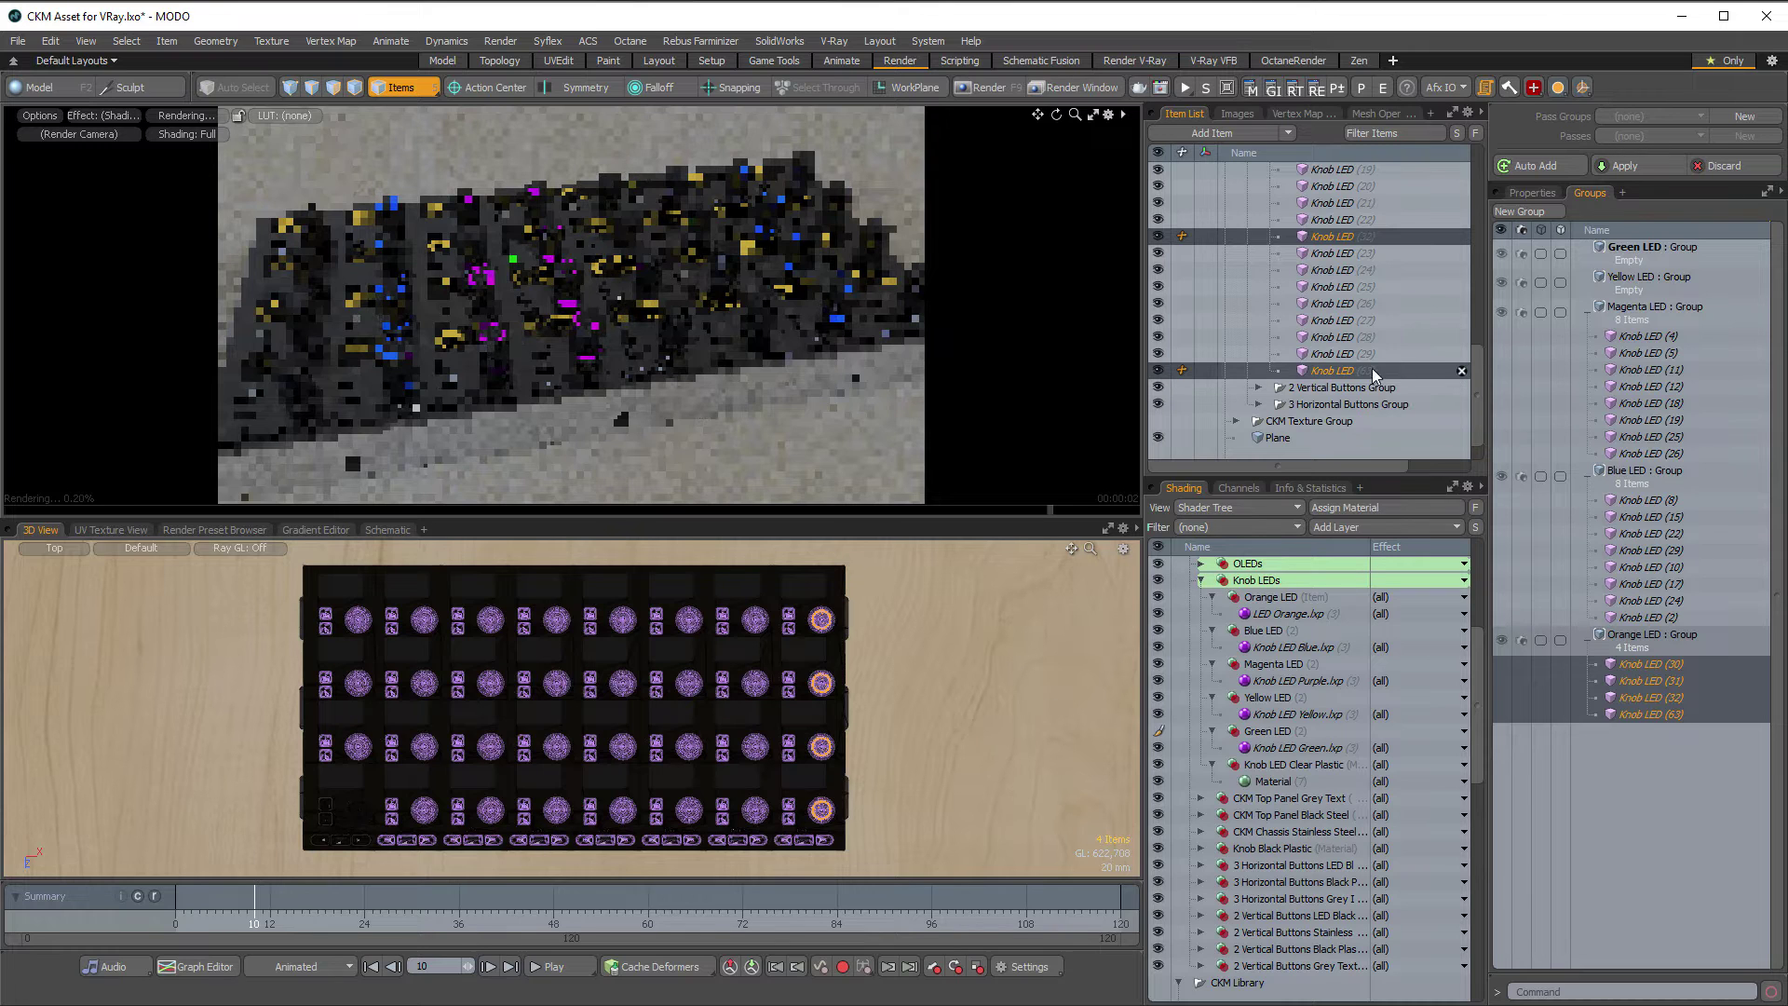
Select the four Knob LEDs in the sixth column and add them to the Yellow LED item group
ctrl+alt+drag(759, 806, 788, 807)
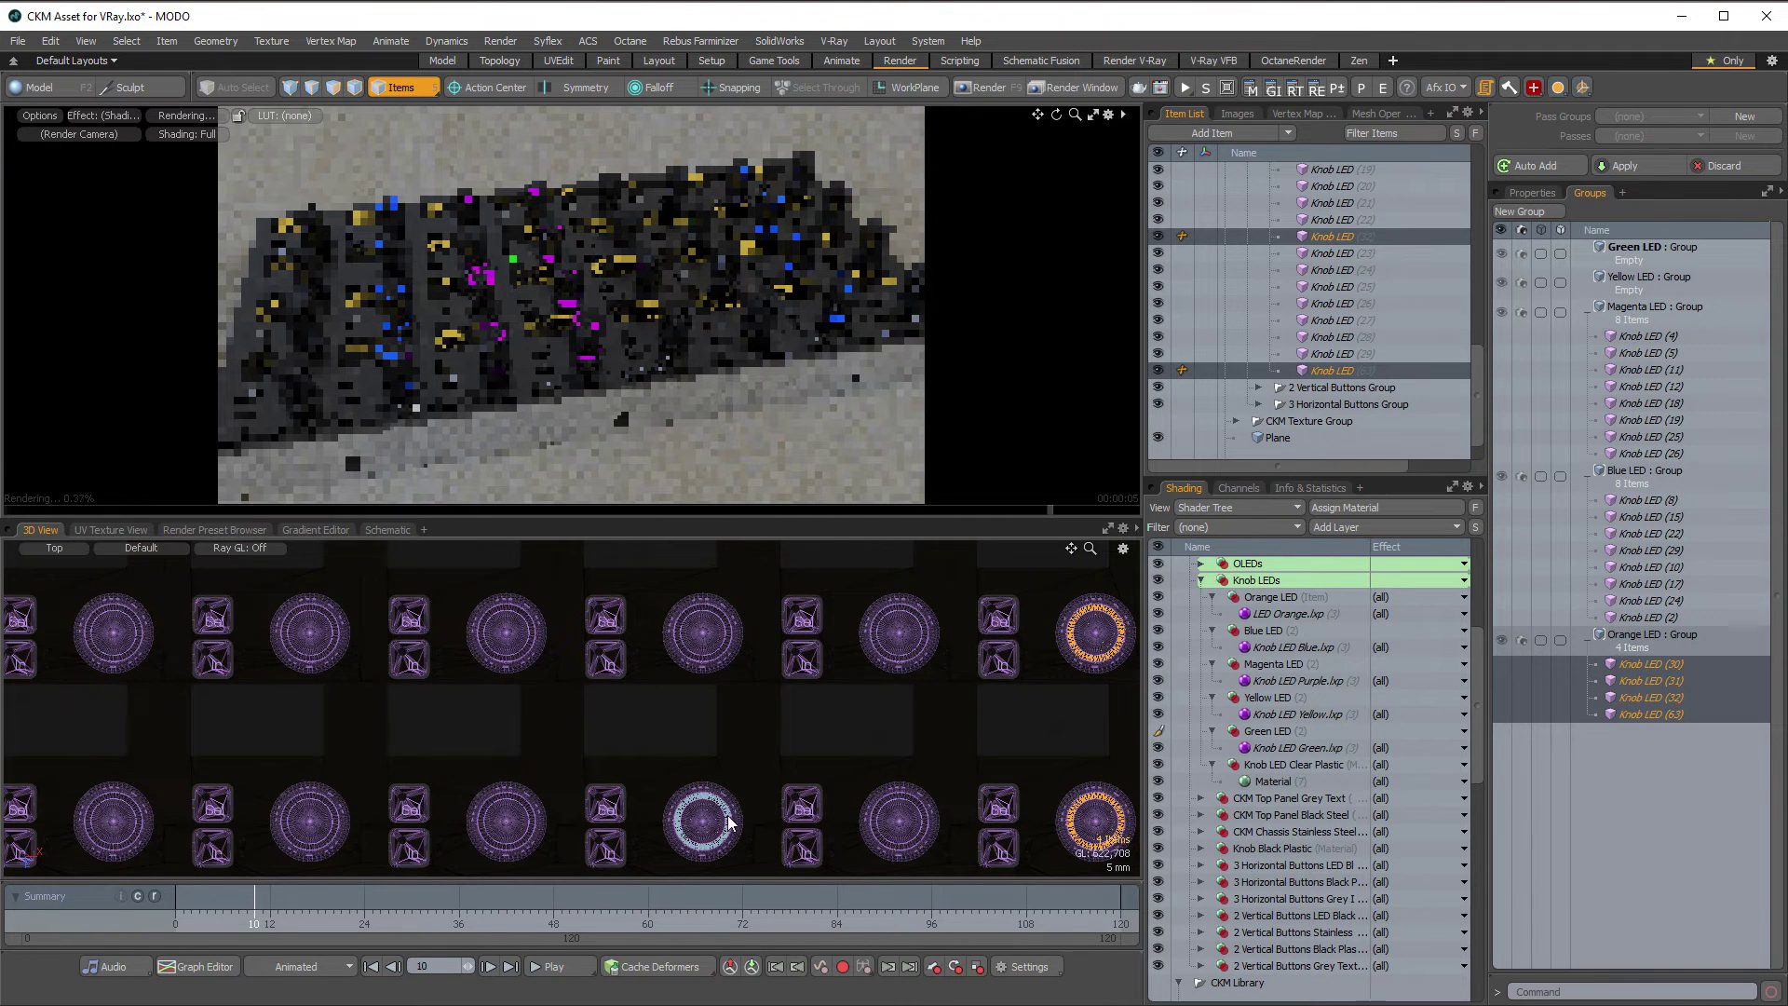
click(733, 814)
alt+shift+drag(740, 698, 740, 793)
shift+click(726, 785)
shift+click(740, 789)
alt+shift+drag(764, 686, 767, 790)
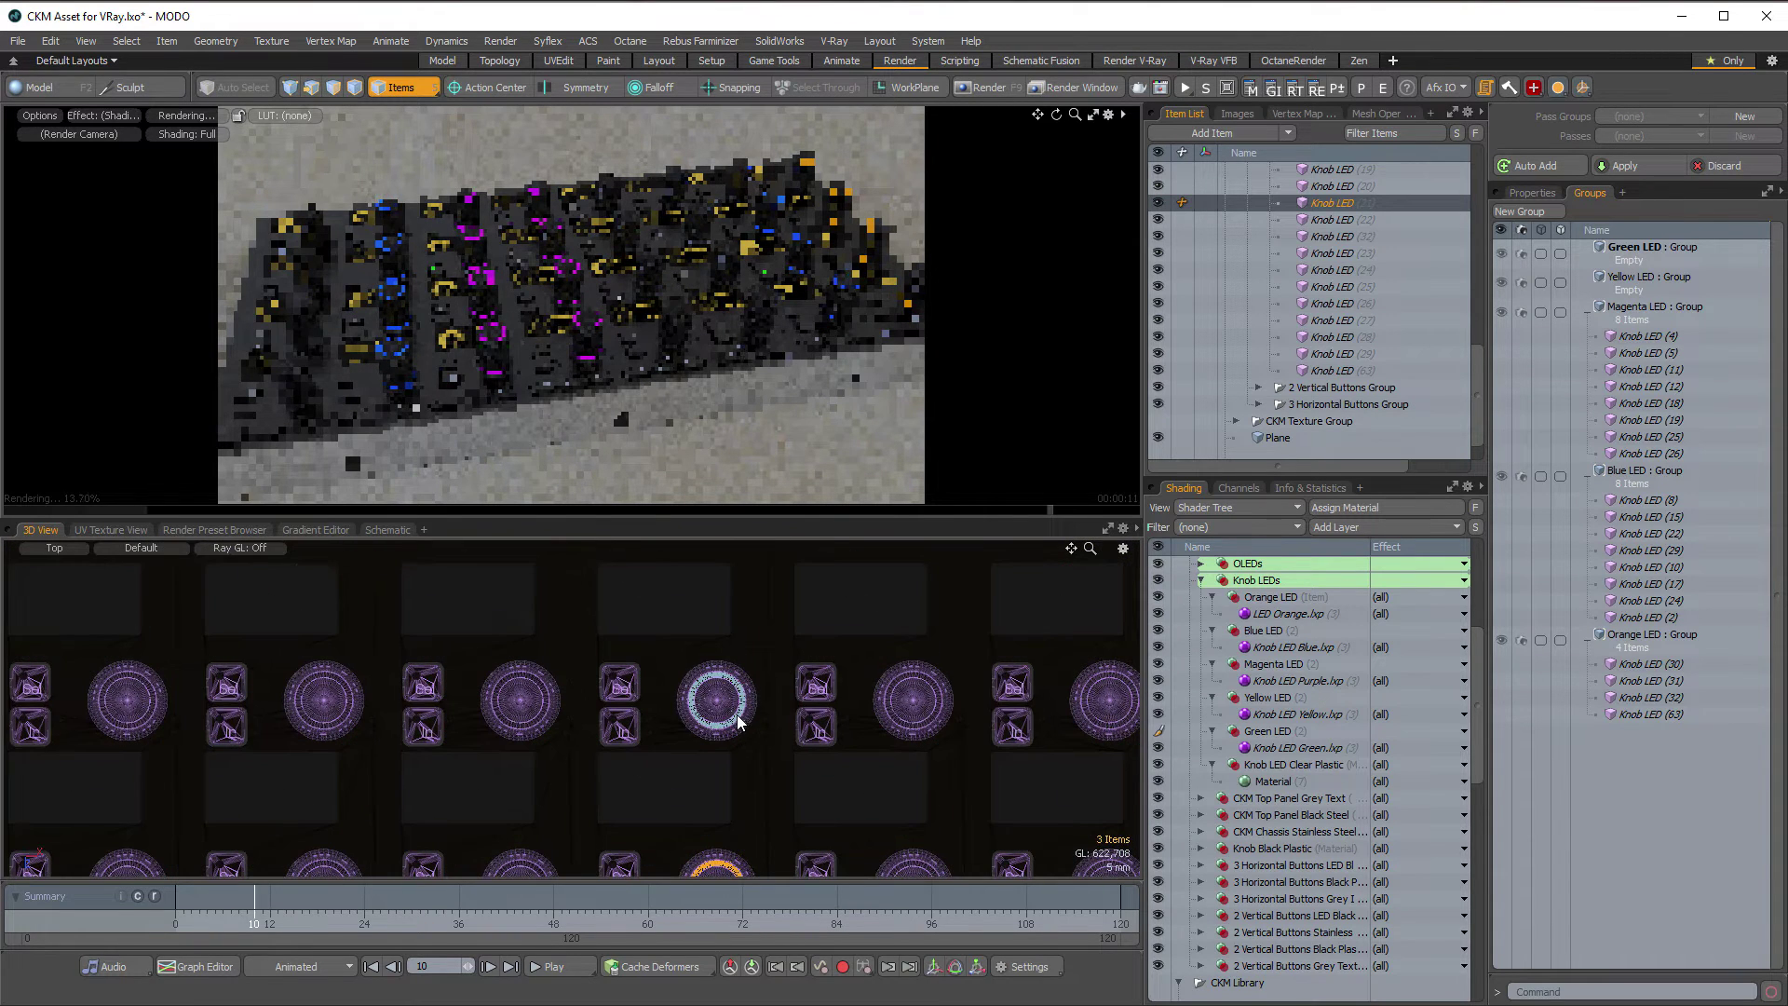
shift+click(736, 714)
ctrl+alt+drag(786, 714, 693, 717)
alt+shift+drag(762, 809, 884, 750)
drag(743, 742, 1652, 283)
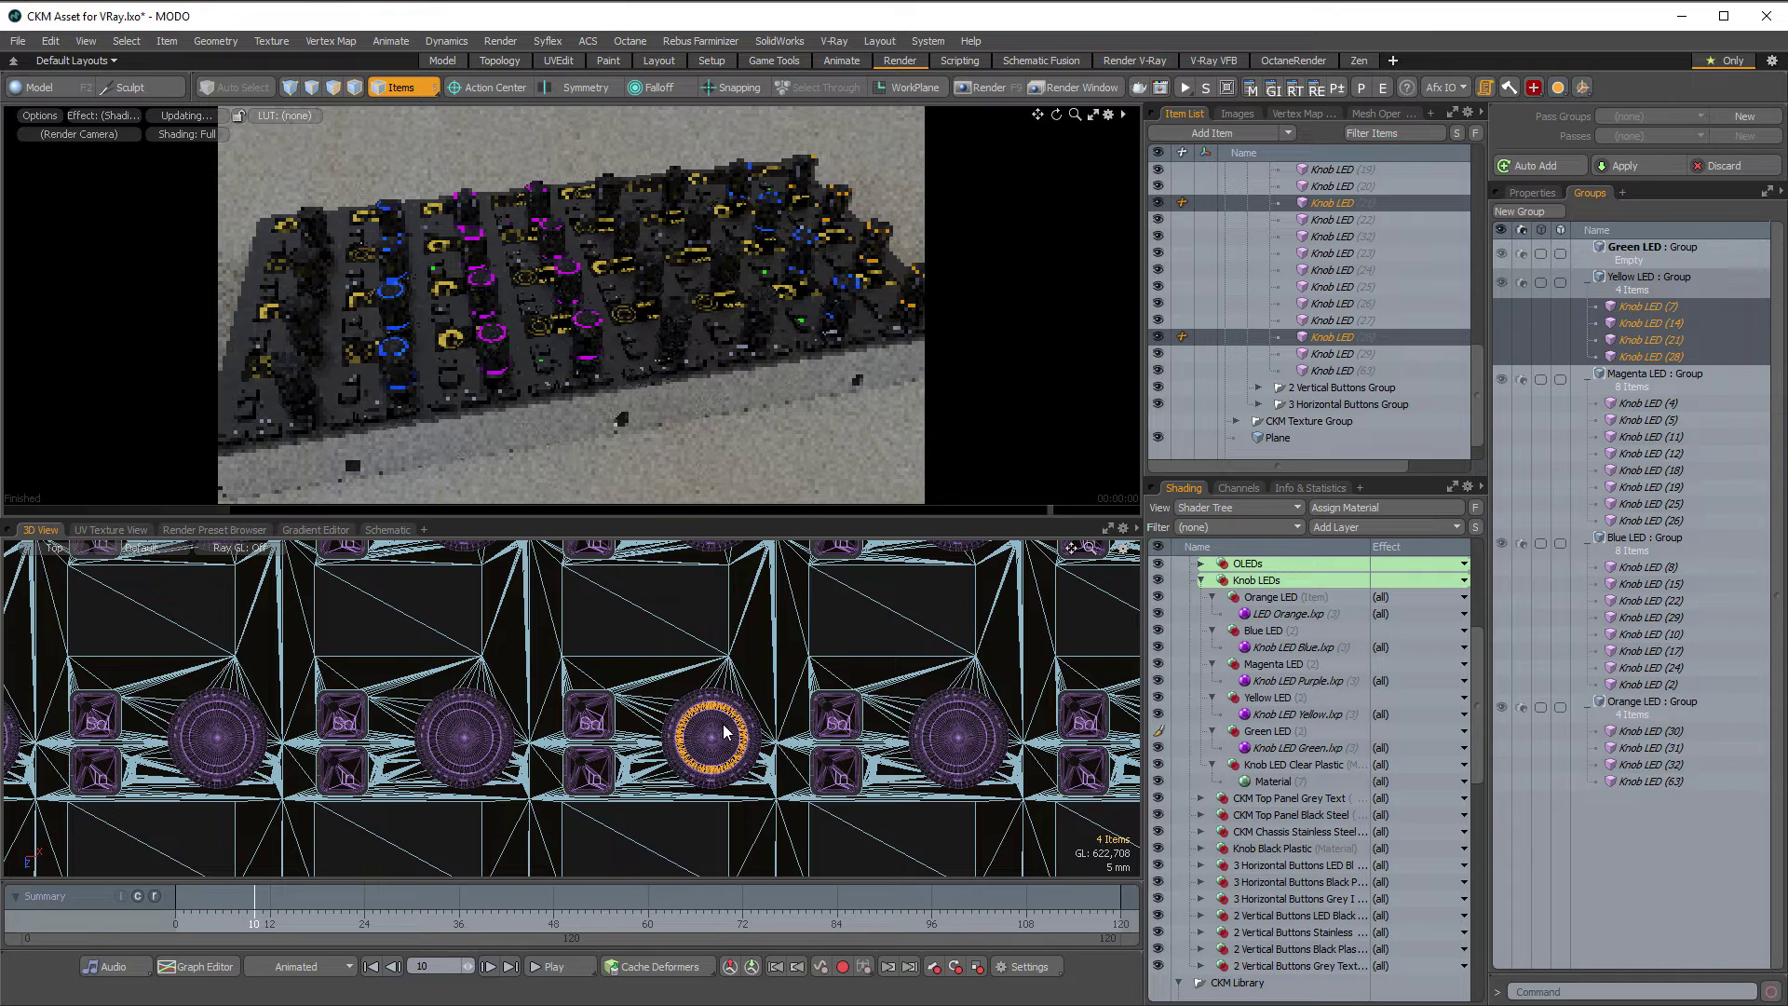
Reselect all Knob LEDs, keep only the first and fifth columns selected, and add them to the Green LED item group
scroll(727, 732, down, 5)
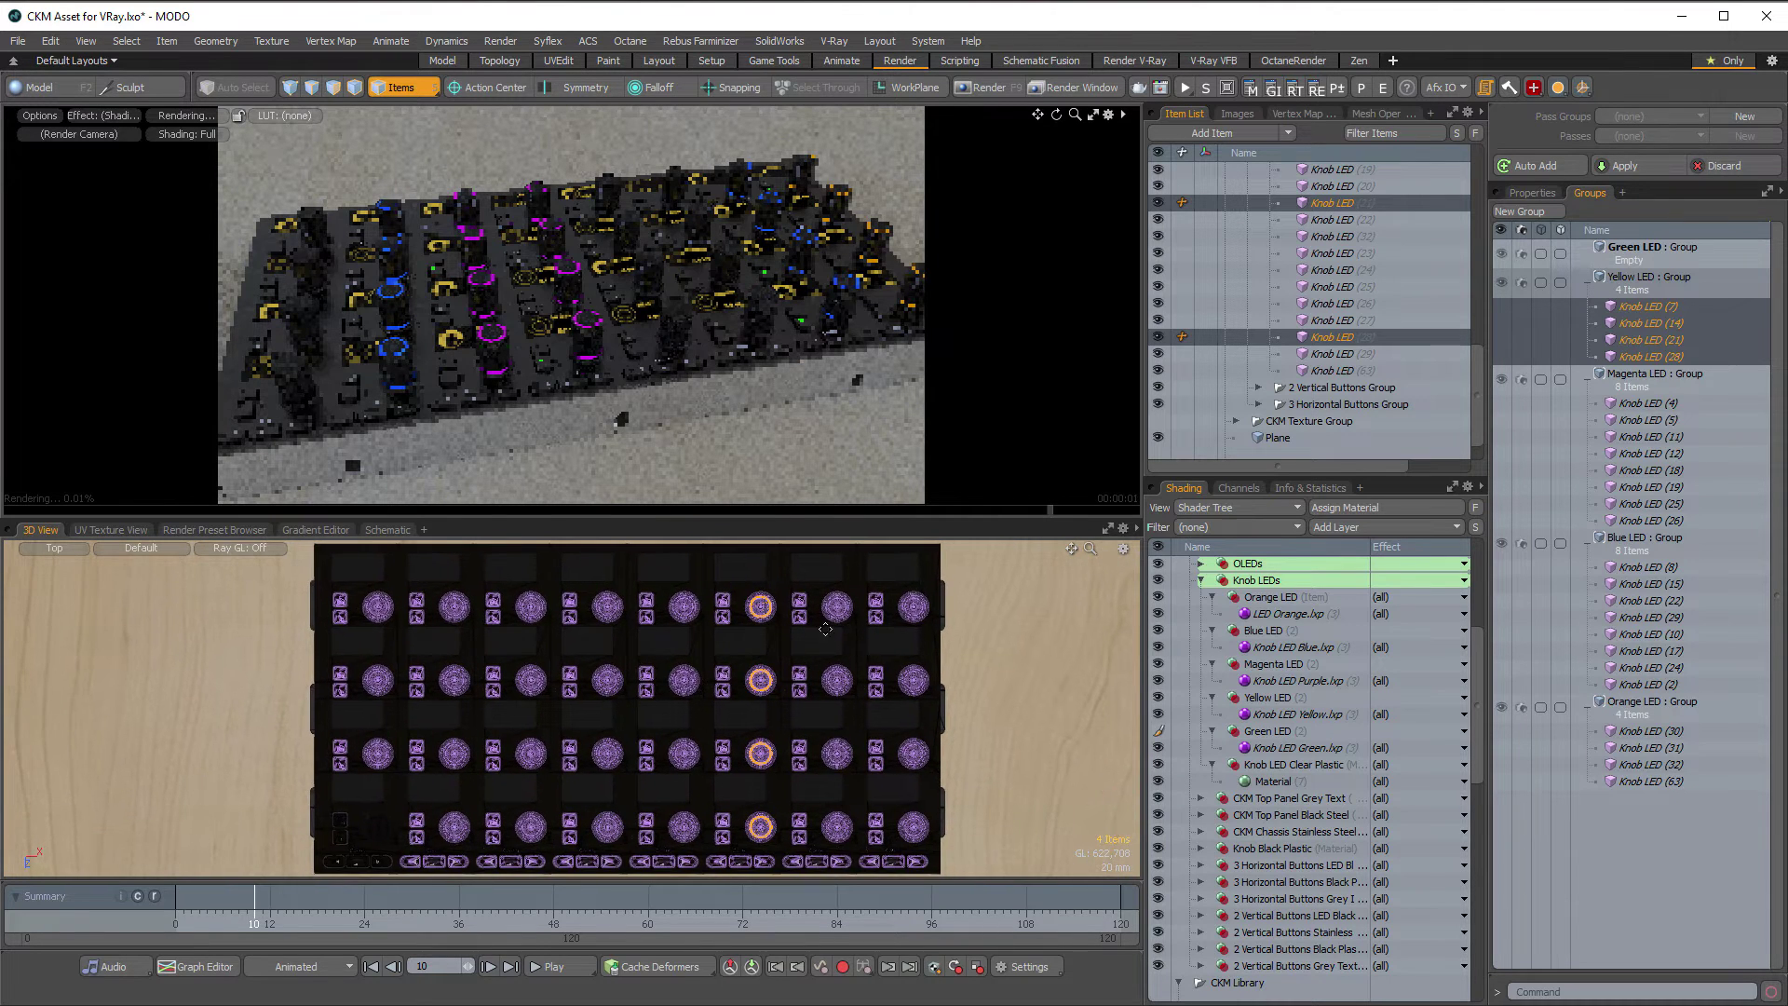
click(1372, 371)
drag(1478, 389, 1479, 187)
click(1332, 370)
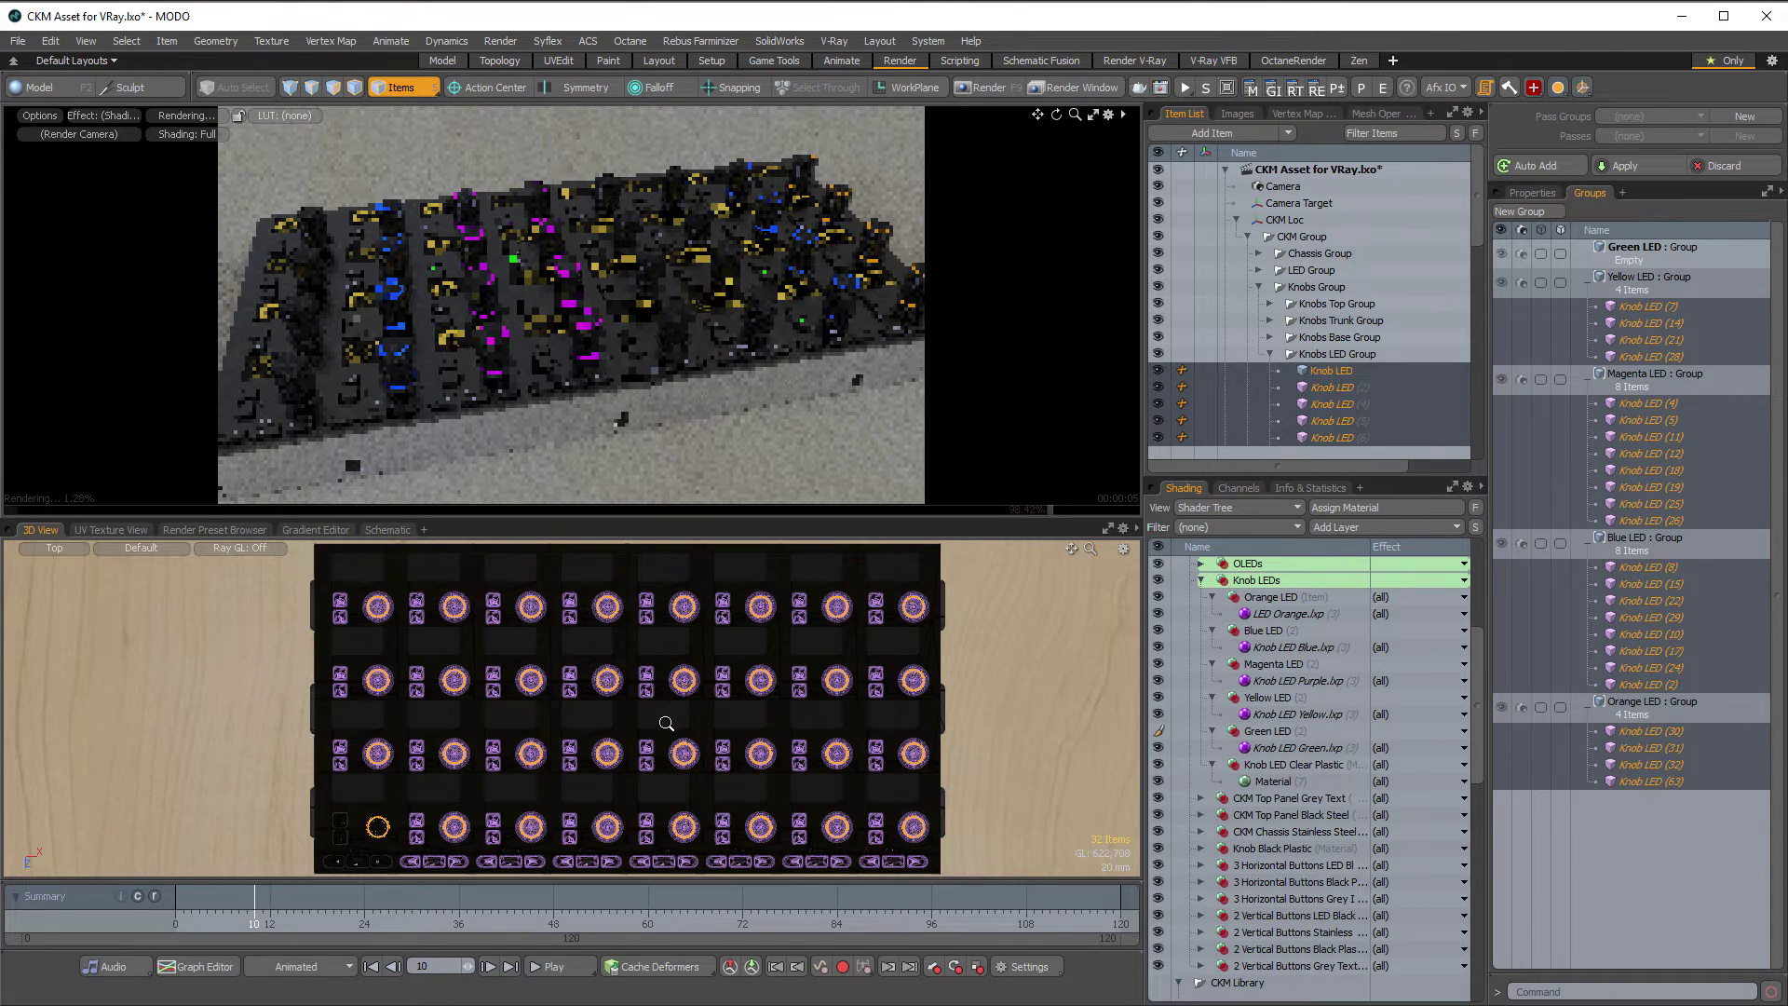
scroll(473, 604, down, 1)
ctrl+right_drag(468, 596, 525, 840)
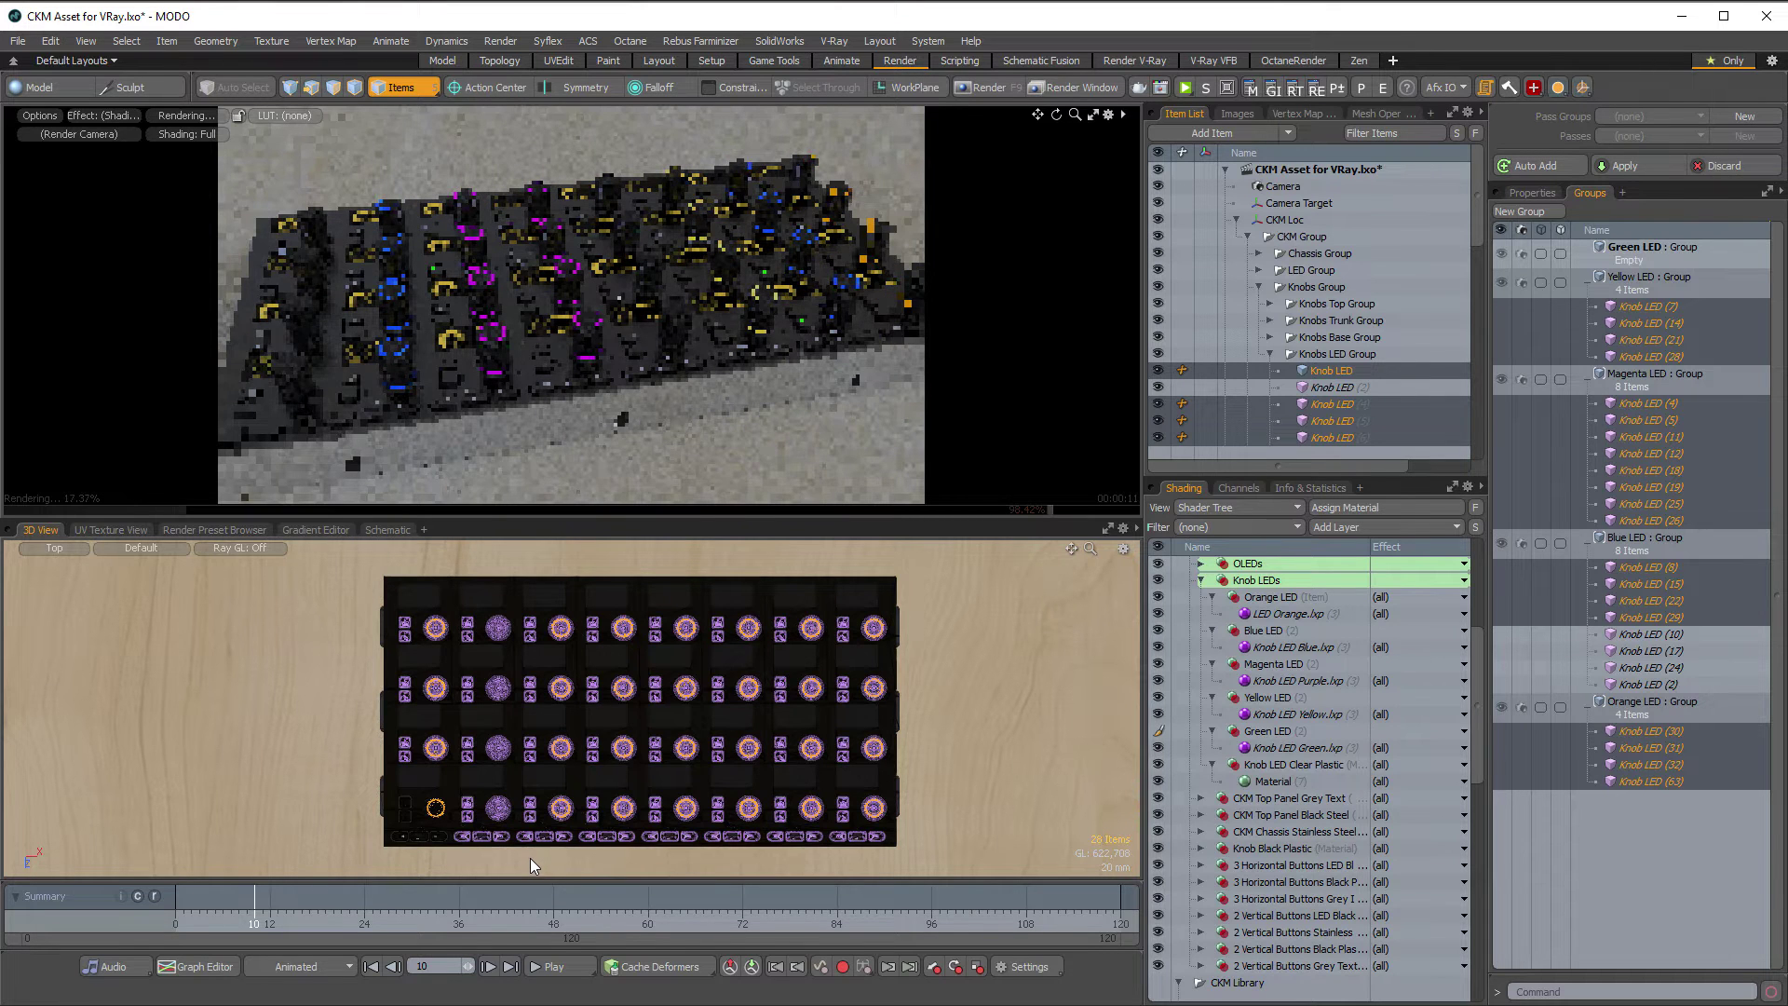
ctrl+right_drag(513, 583, 652, 844)
right_drag(722, 582, 900, 843)
ctrl+alt+drag(694, 623, 827, 635)
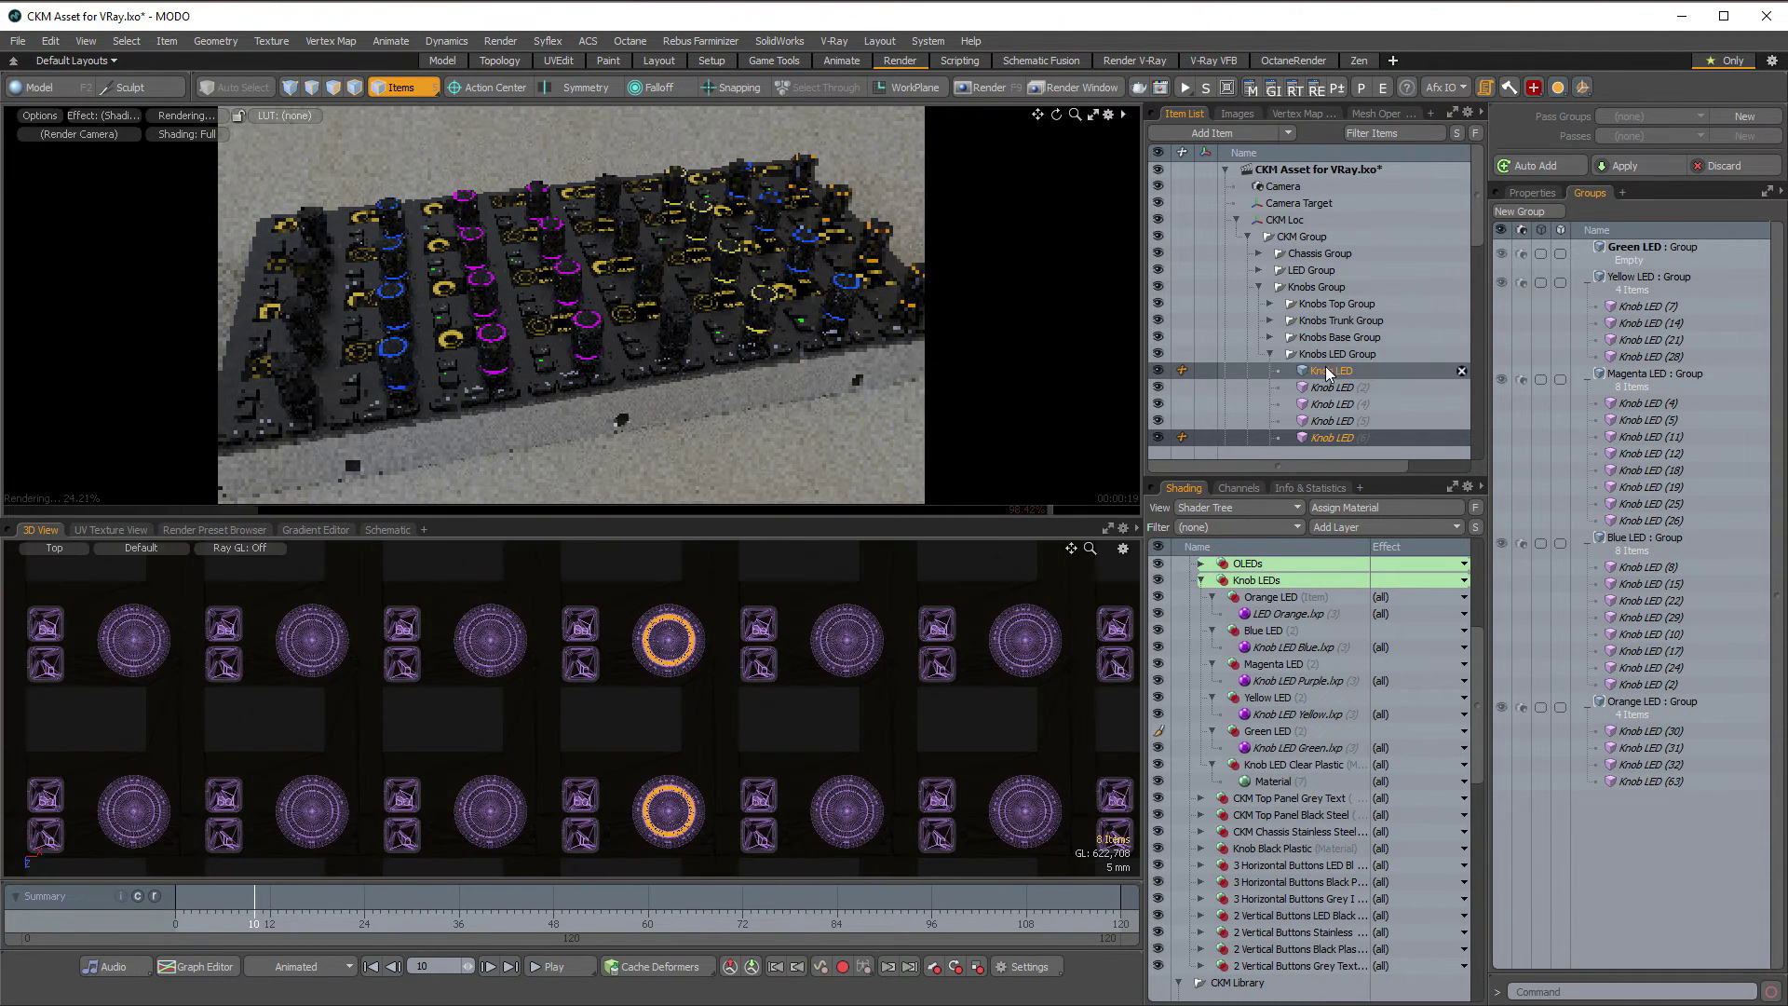
drag(1324, 367, 1658, 249)
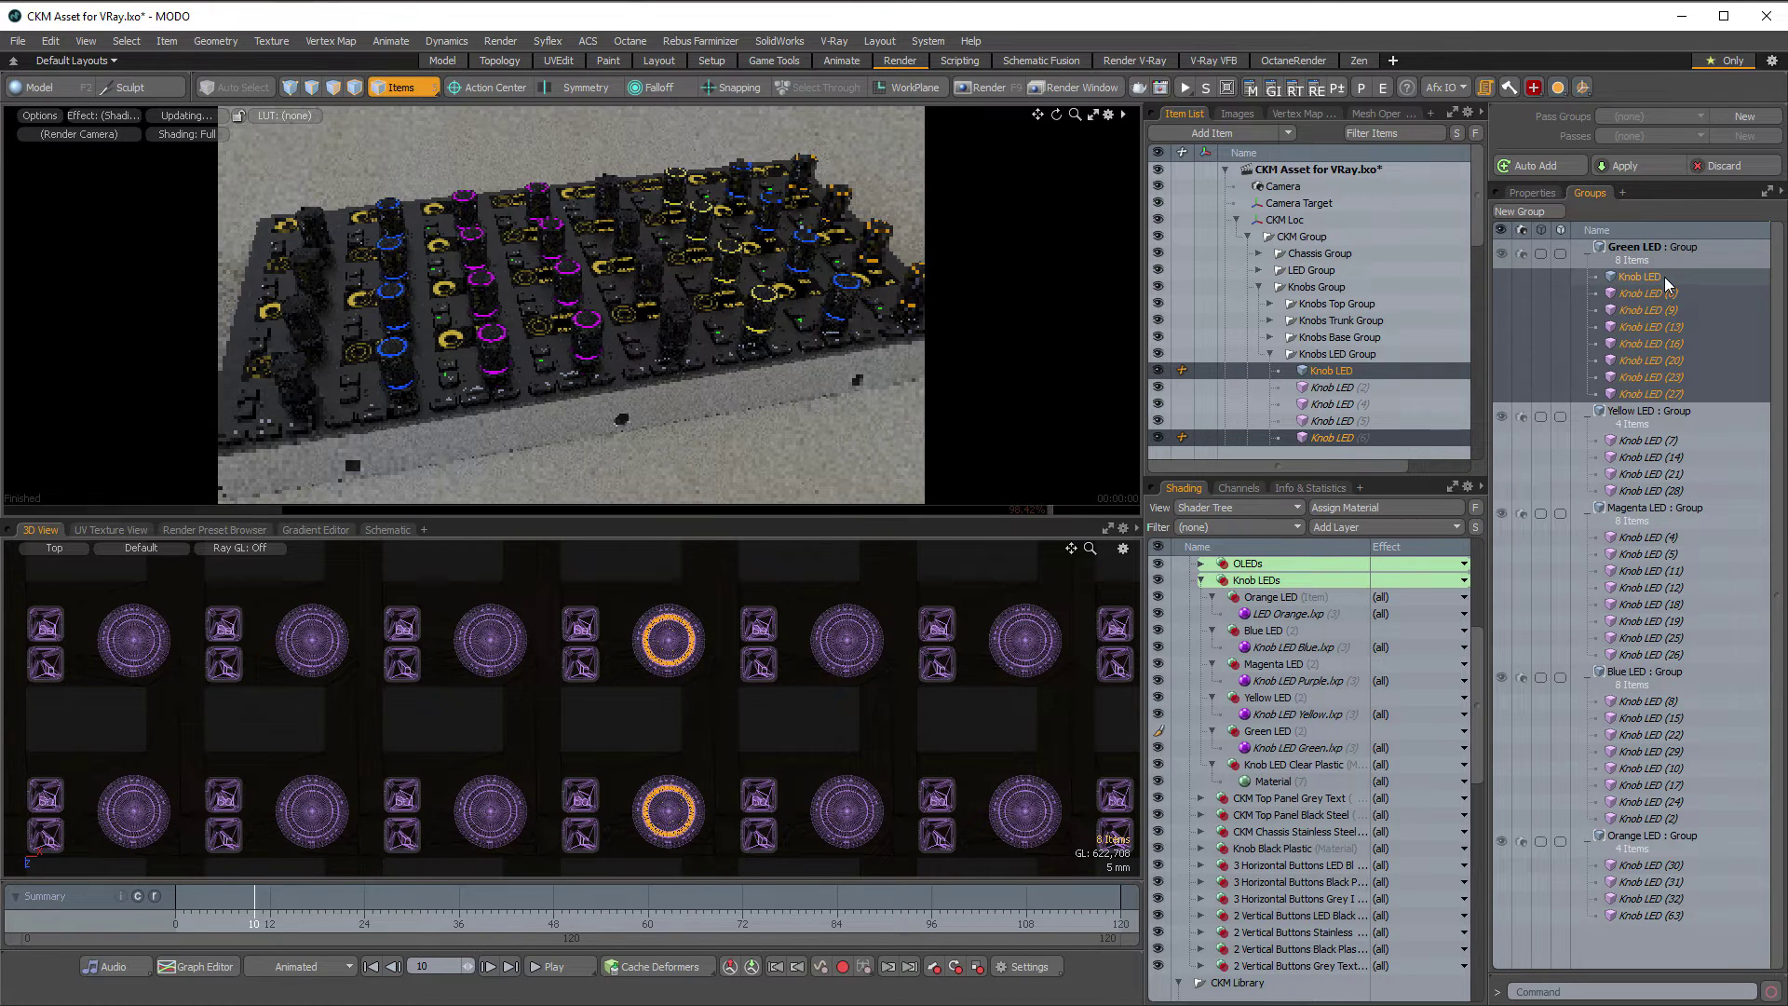
Turn on the Green LED mask in the shader tree and select it
click(1664, 277)
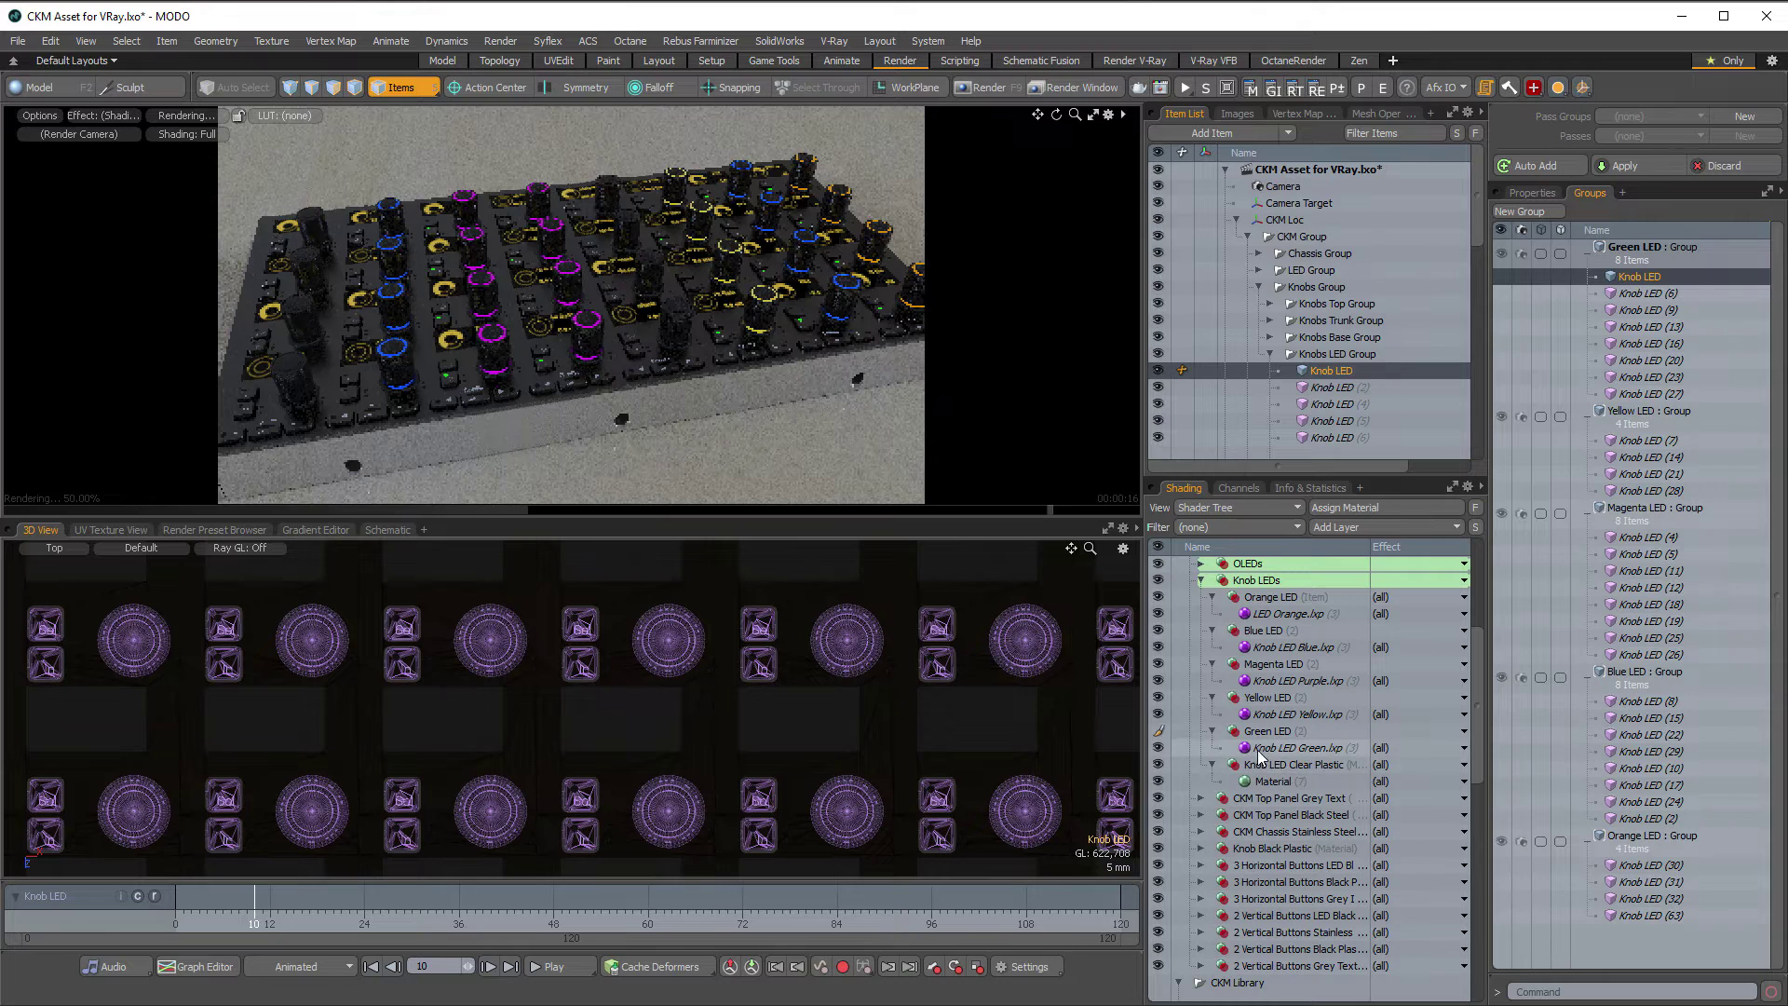
click(1163, 732)
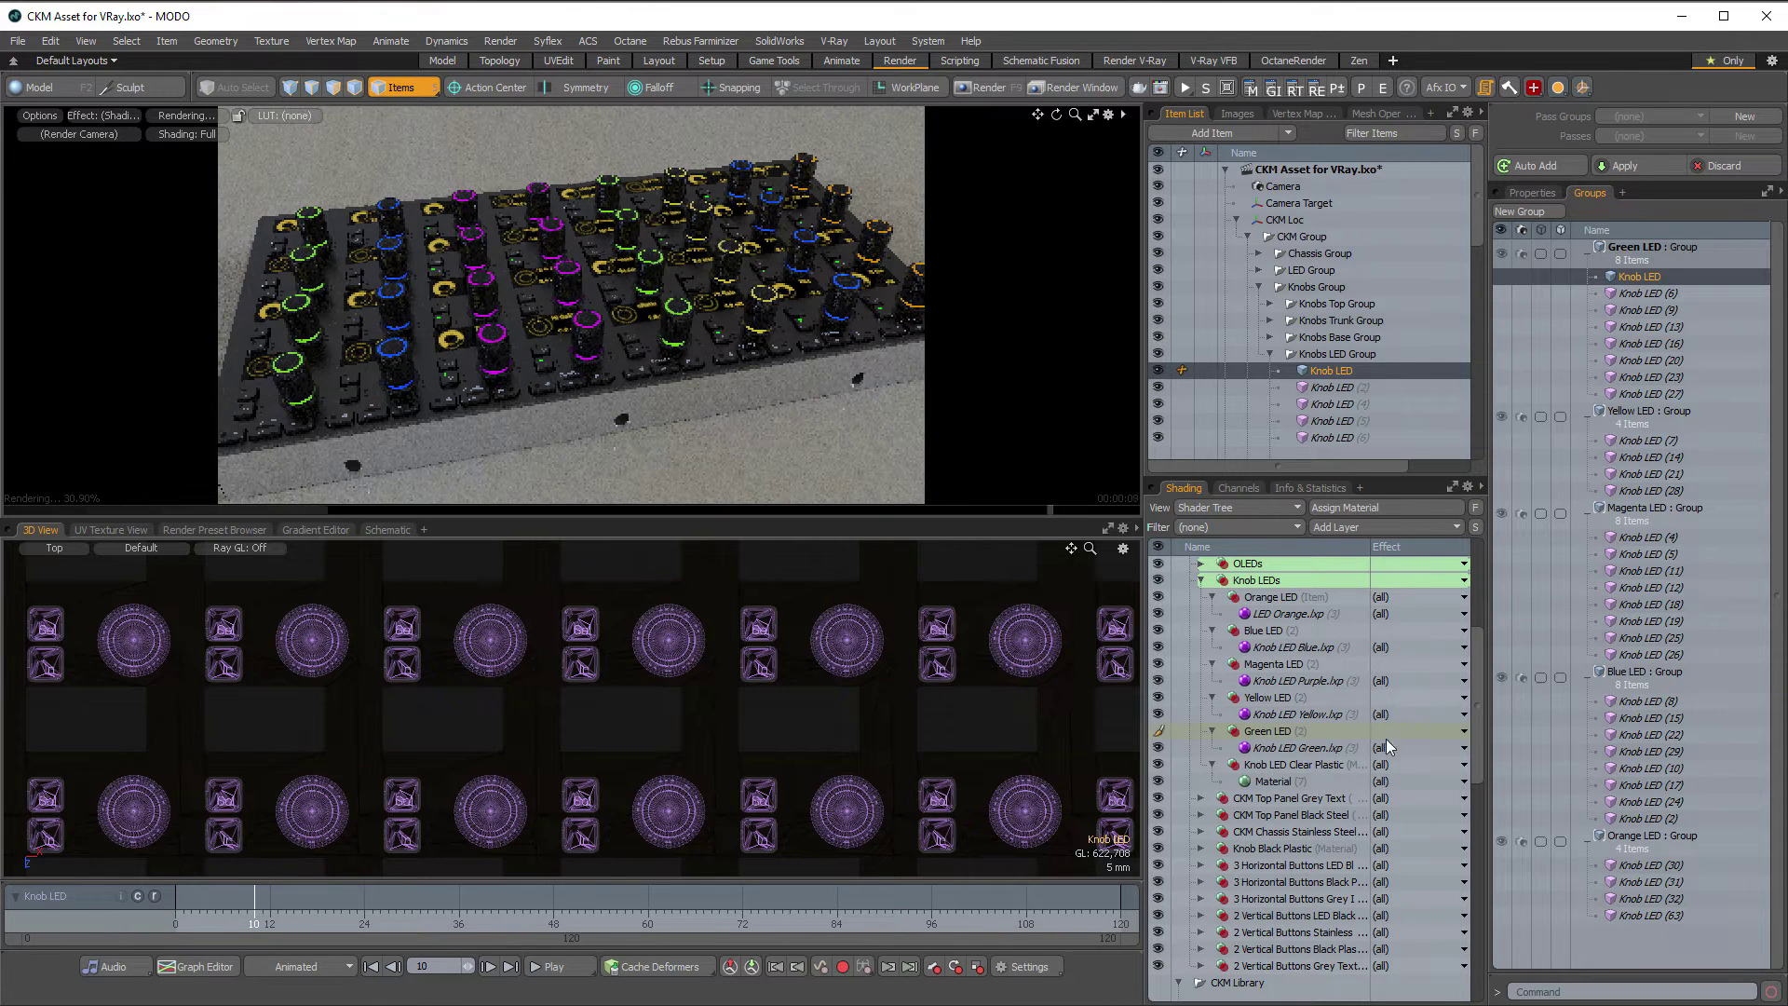
click(1267, 732)
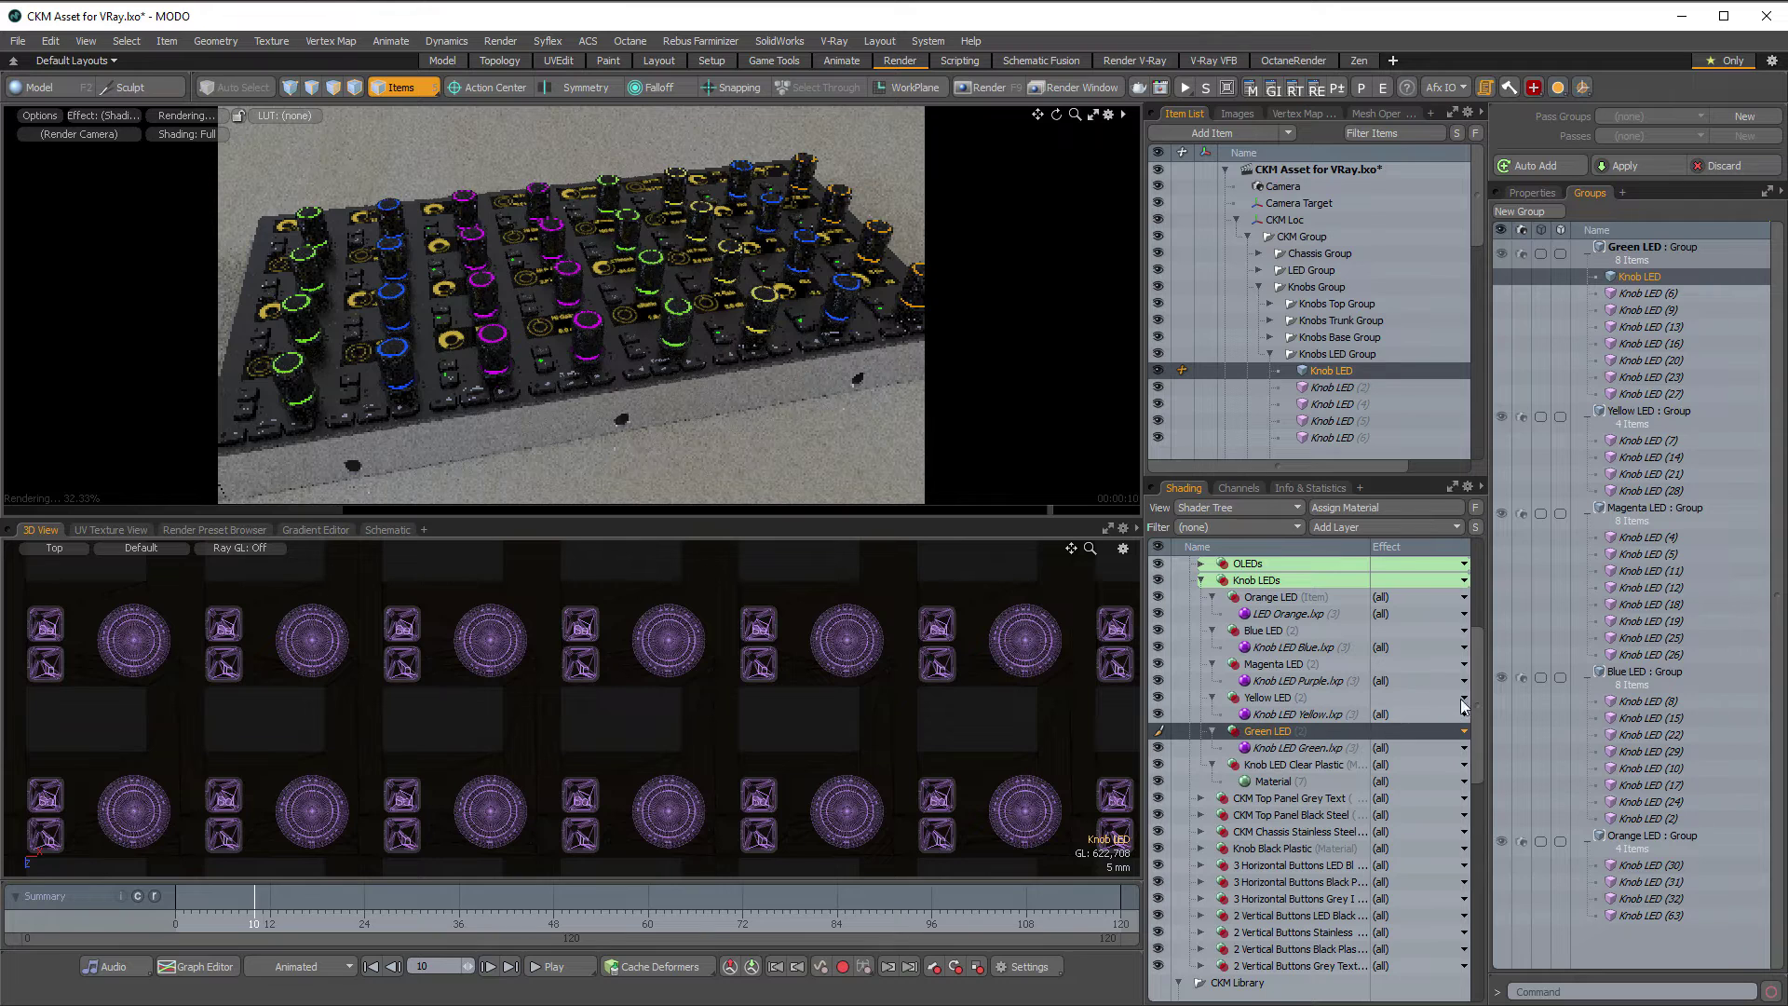
drag(1480, 690, 1481, 677)
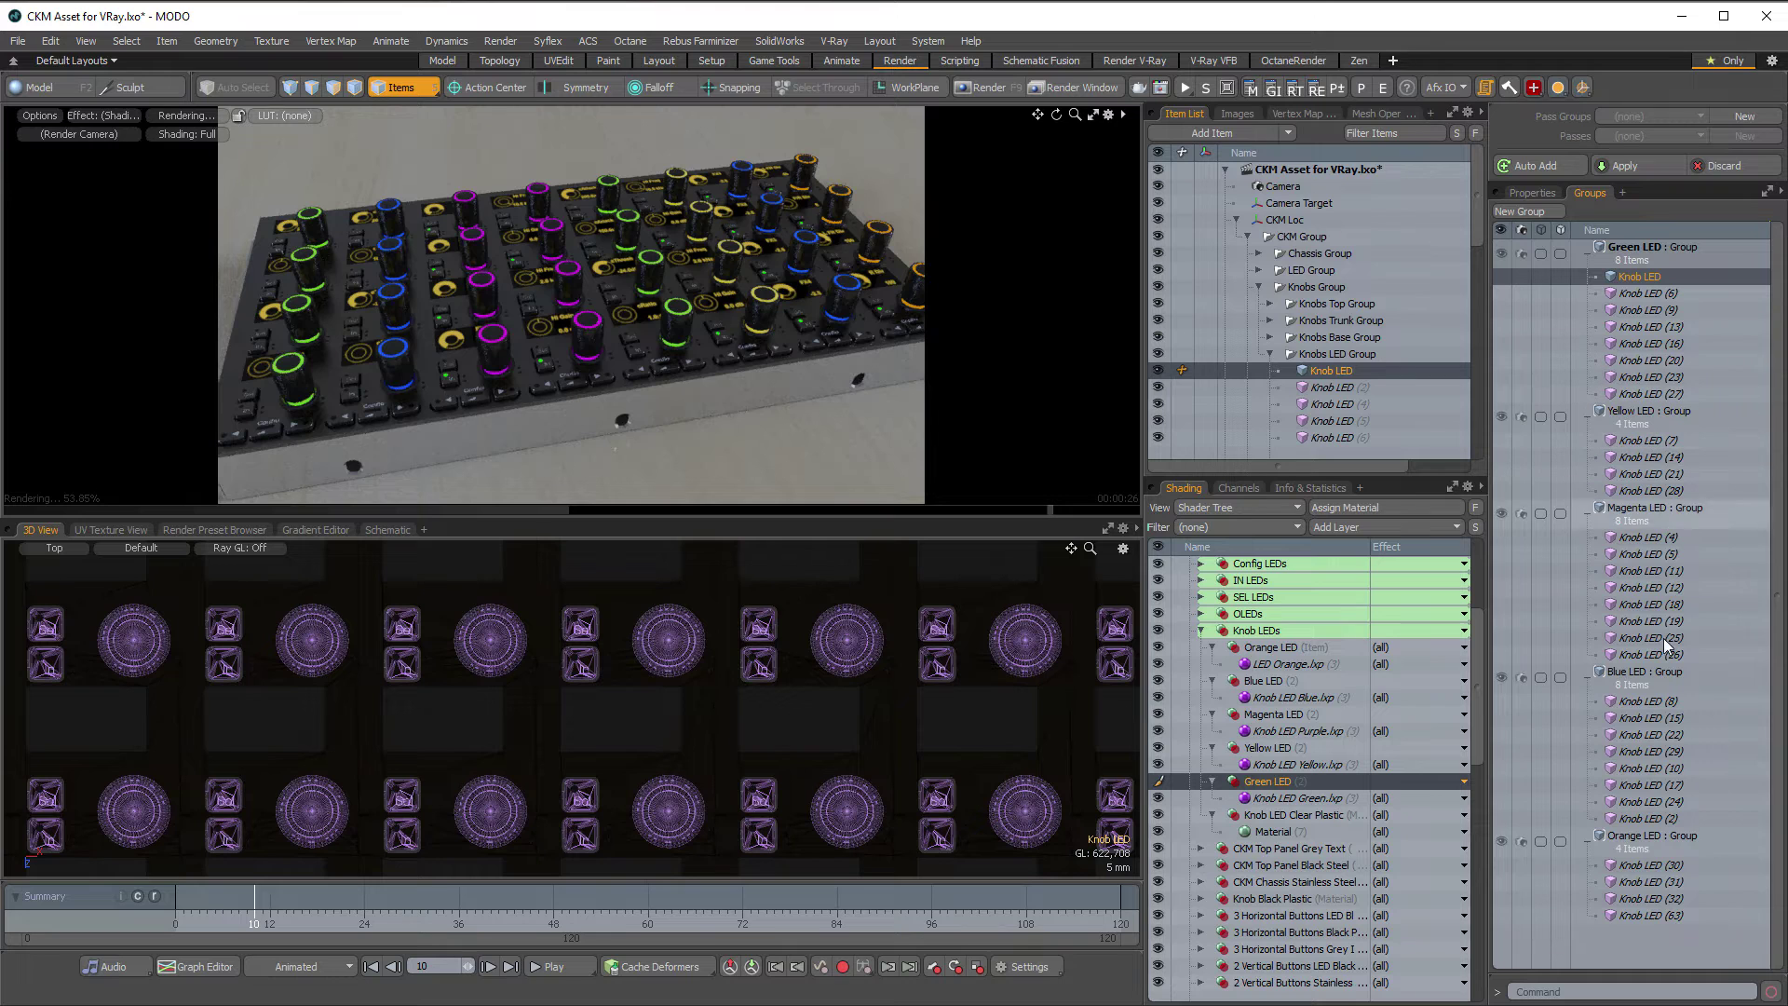
Select Knob LED (2) from the Blue LED group, bring it into the Top view, and add it to the Magenta LED group as well
click(1645, 818)
scroll(593, 810, down, 3)
alt+shift+drag(521, 843, 546, 643)
scroll(462, 774, up, 2)
scroll(463, 773, up, 1)
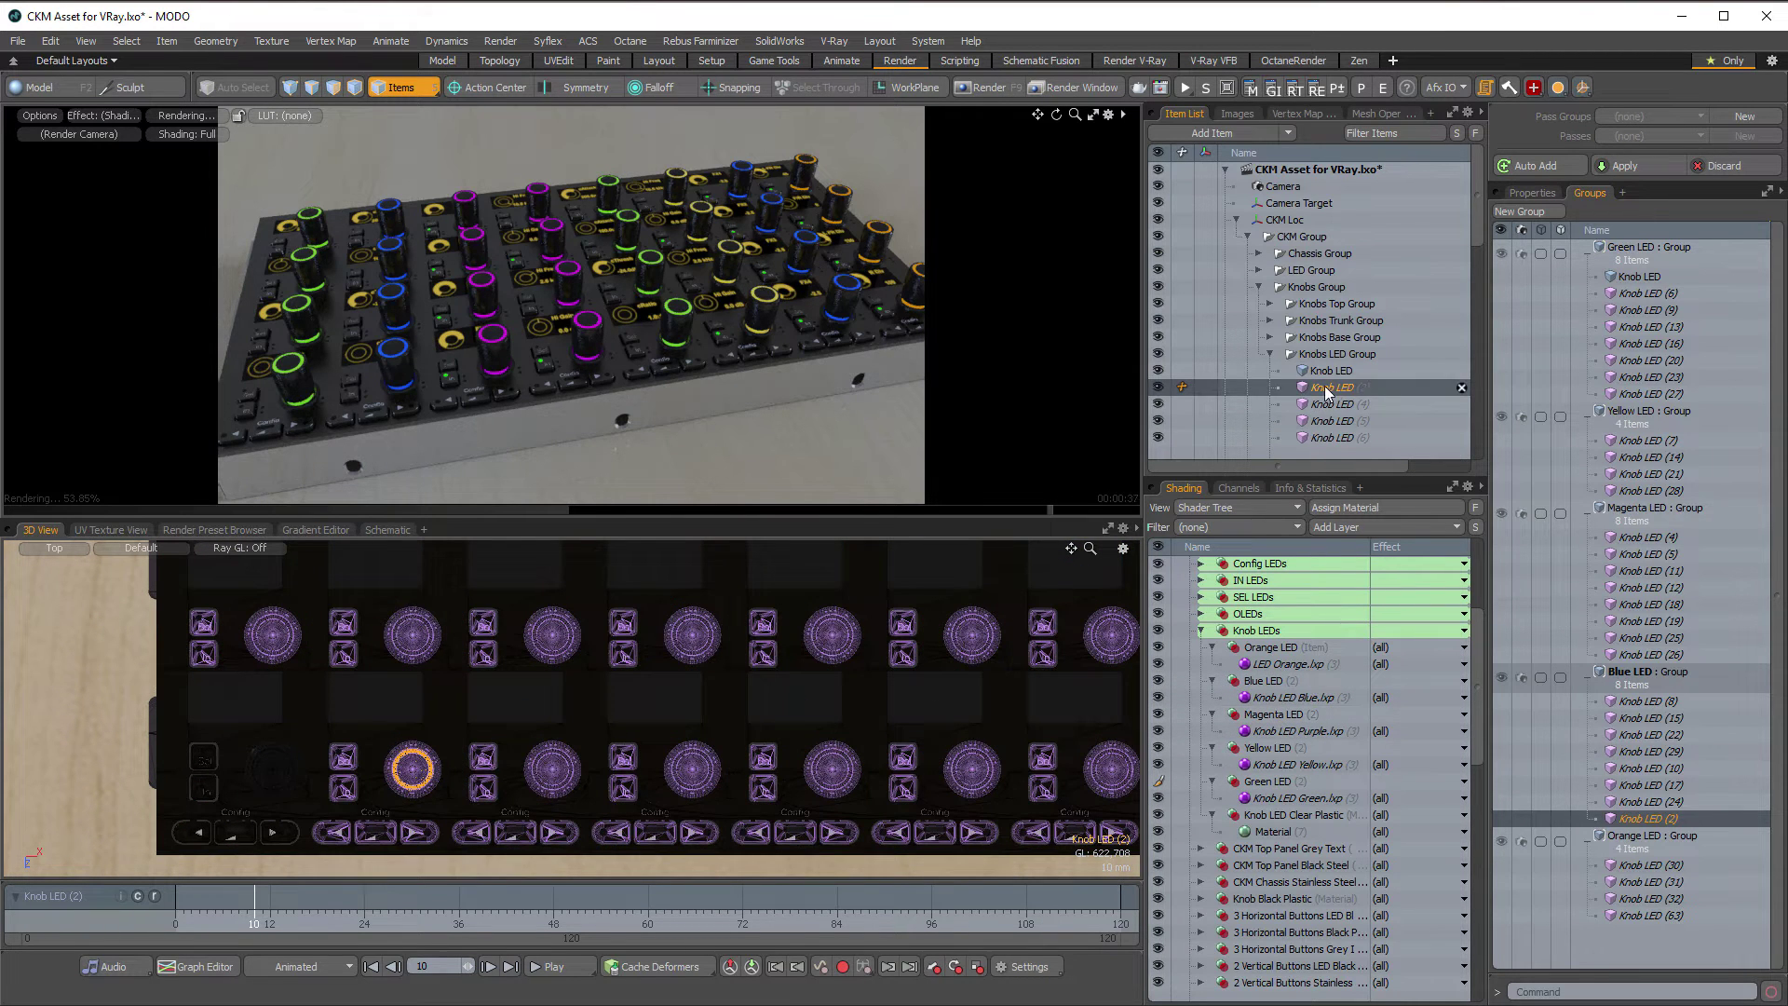
drag(1326, 388, 1651, 514)
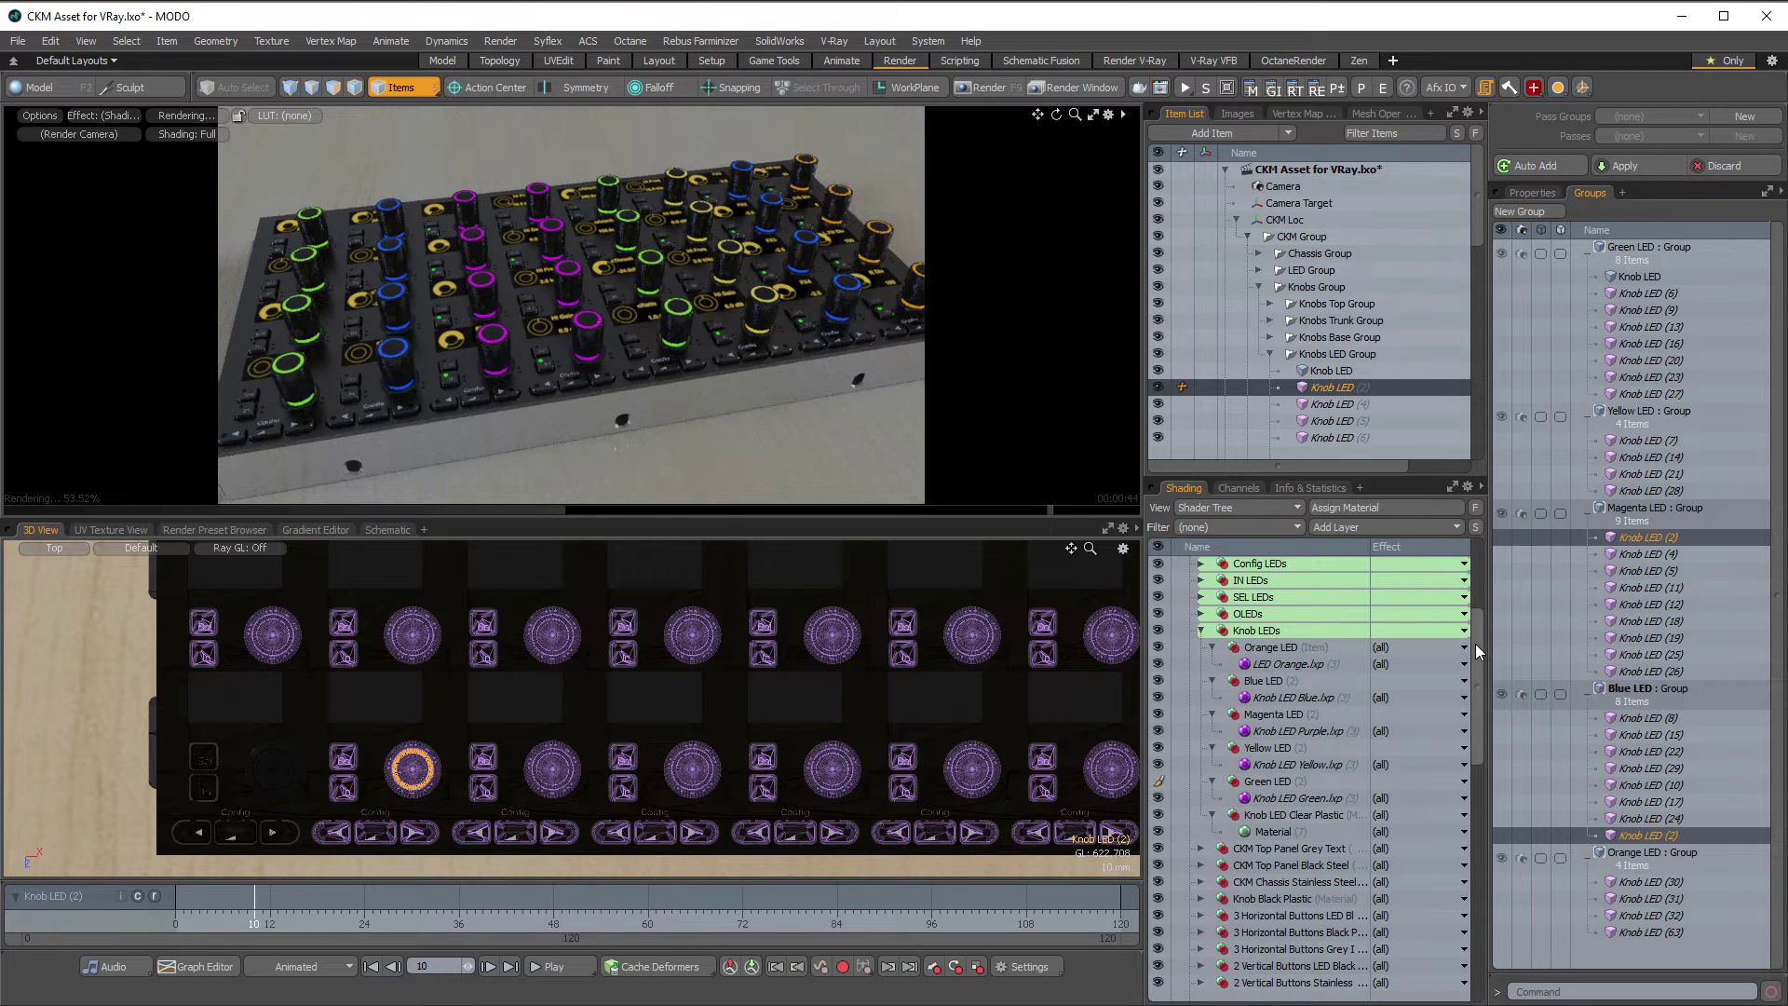
Select the original Knob LED in the Green LED group and examine the Green LED mask's layer and group properties
scroll(1481, 589, up, 1)
scroll(1481, 596, down, 2)
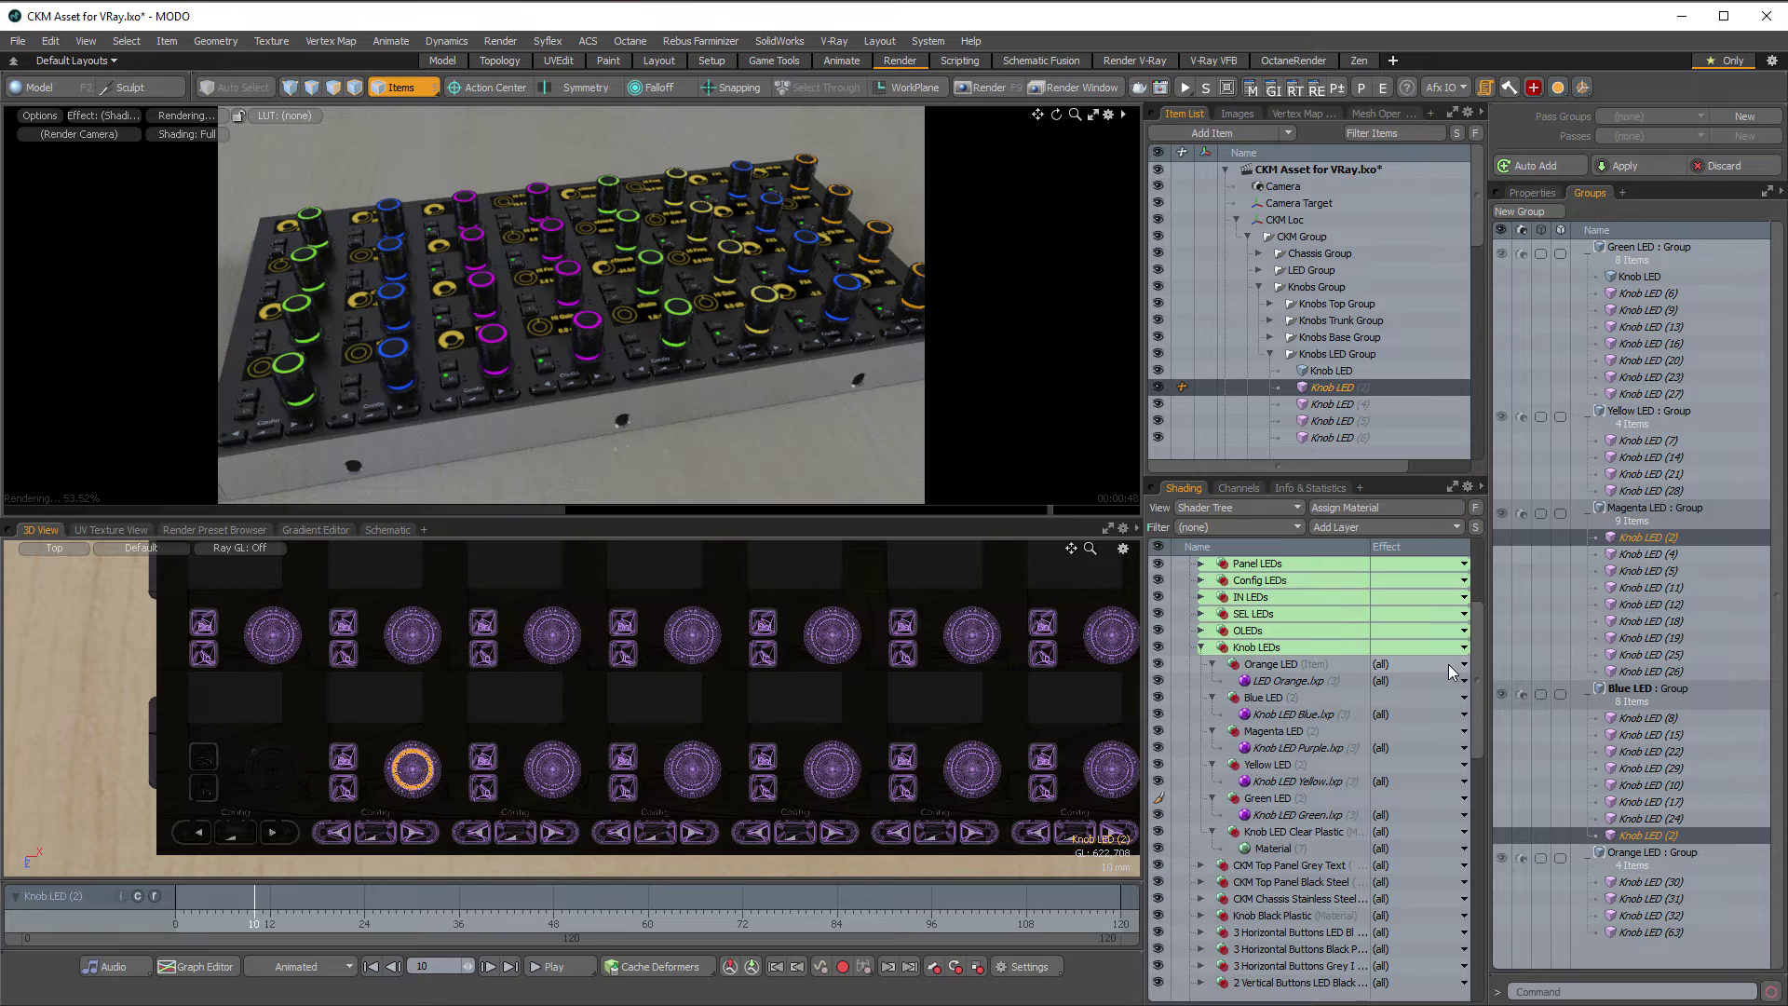
click(1630, 278)
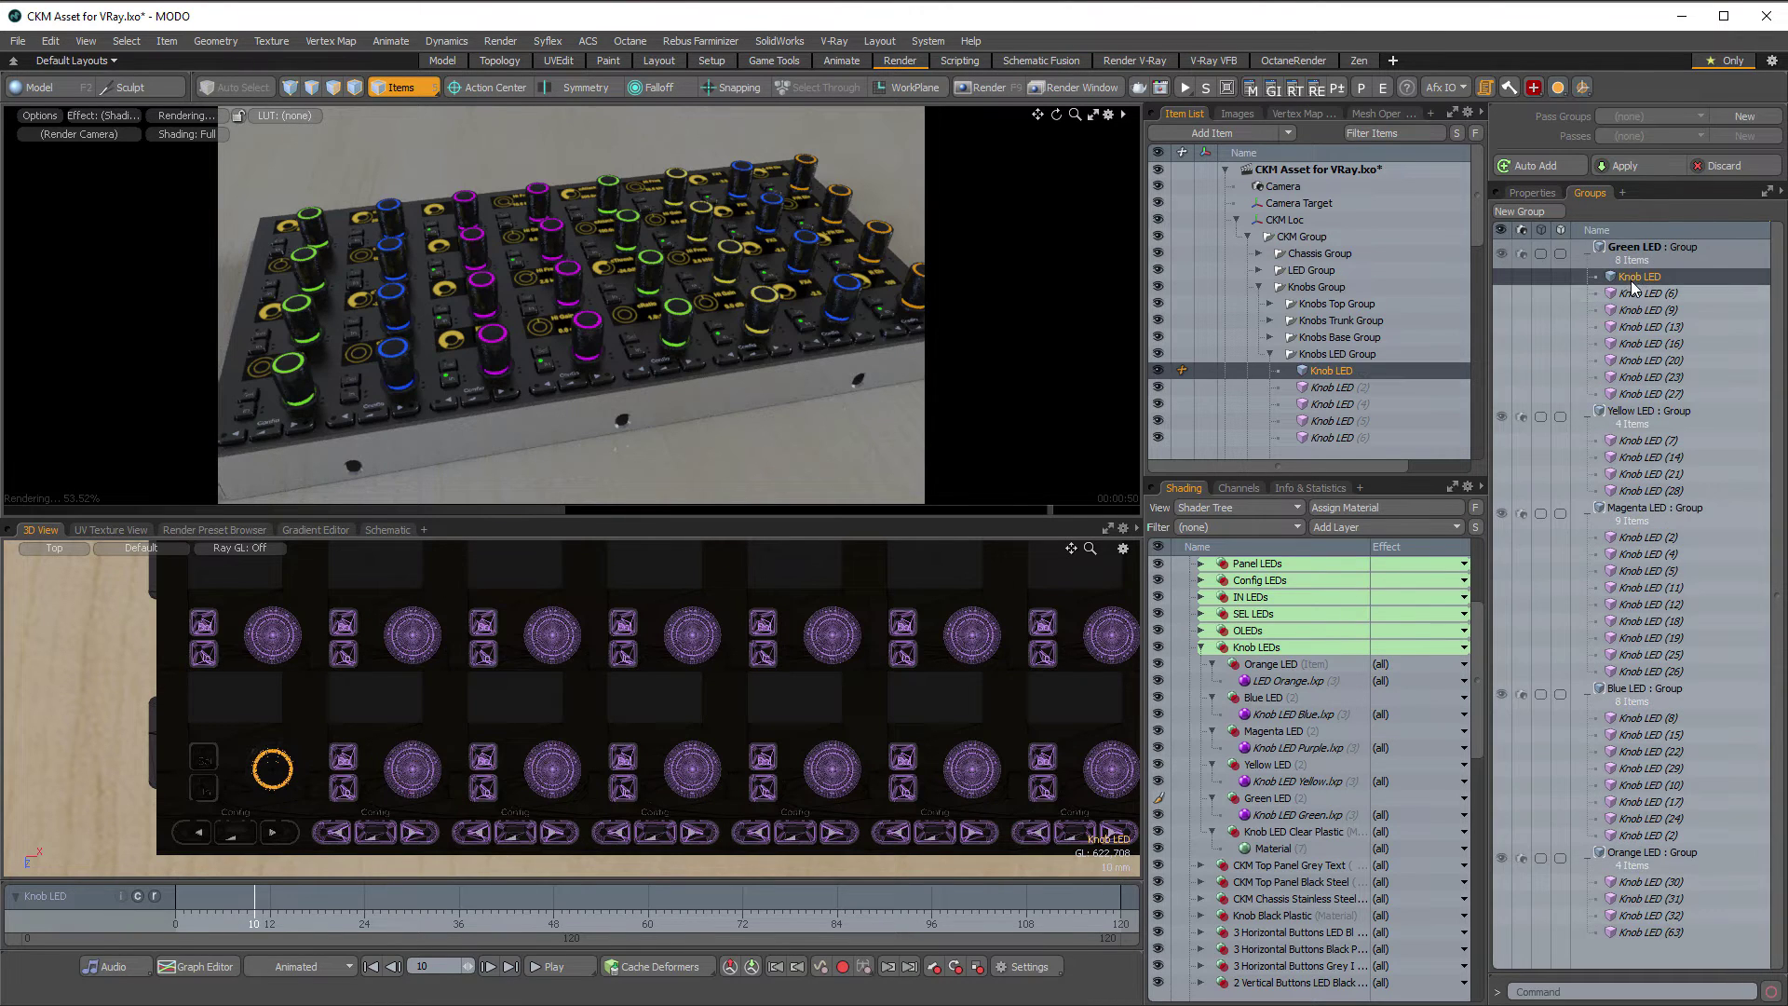
click(1278, 831)
click(1272, 799)
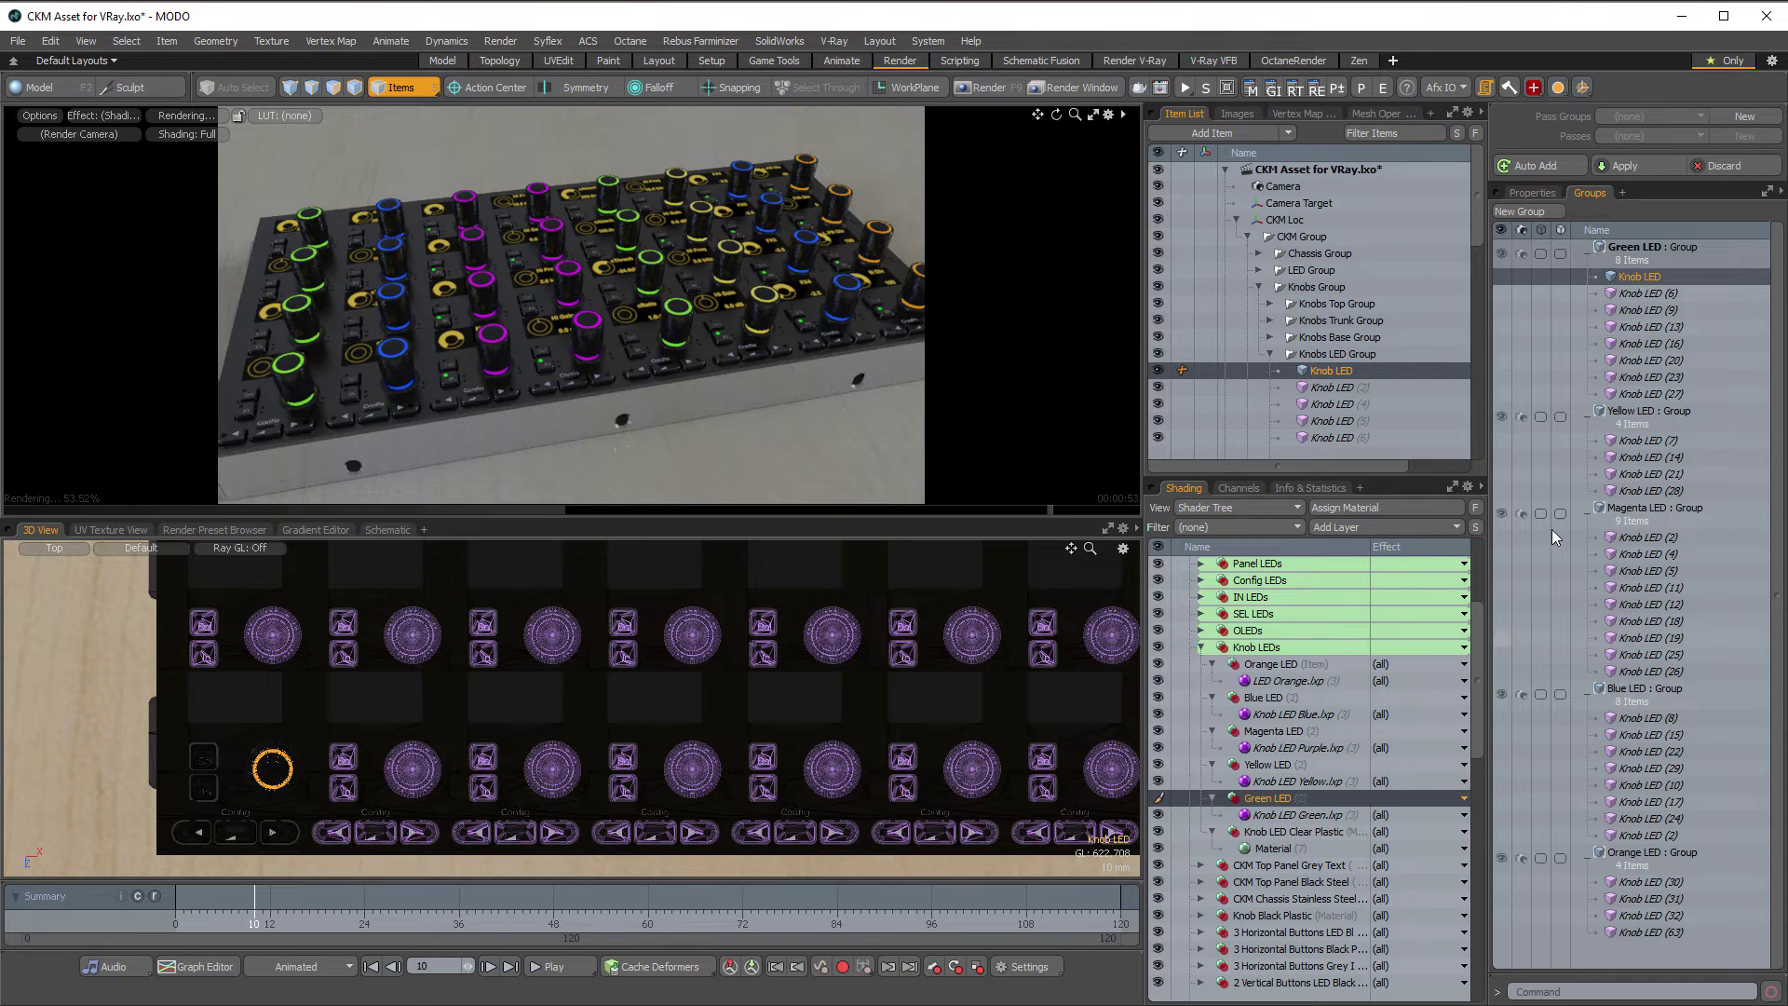
click(1533, 192)
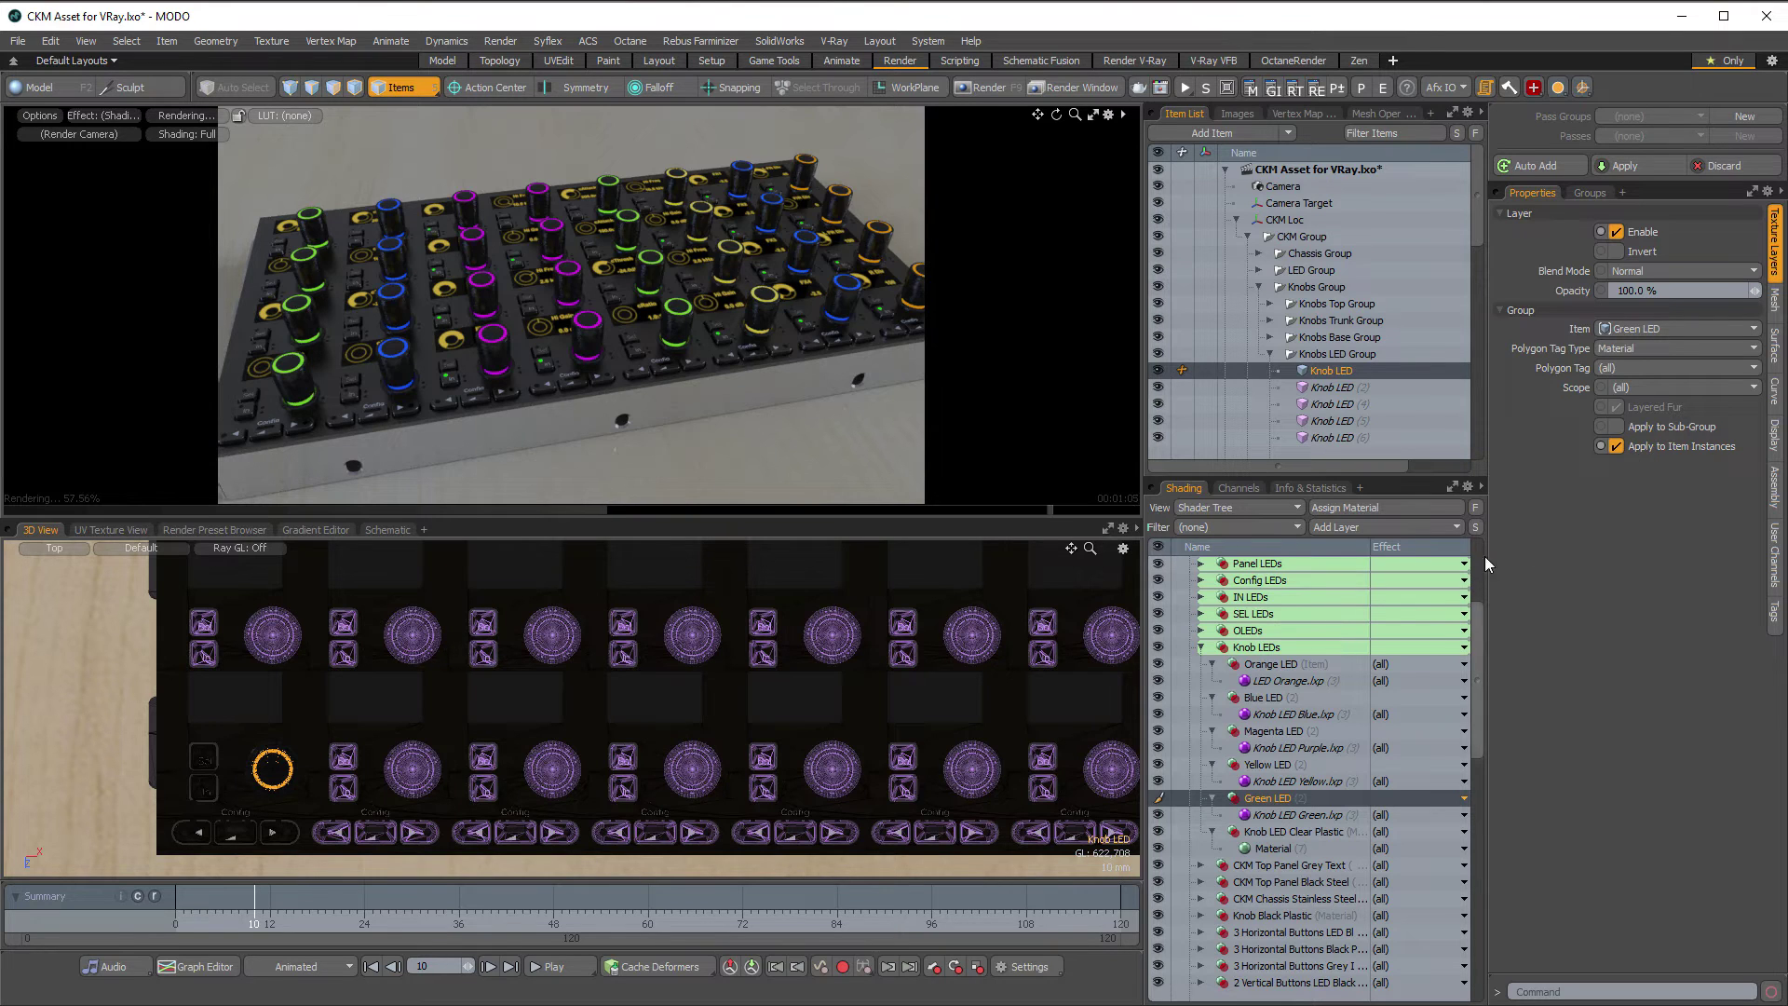
click(1604, 194)
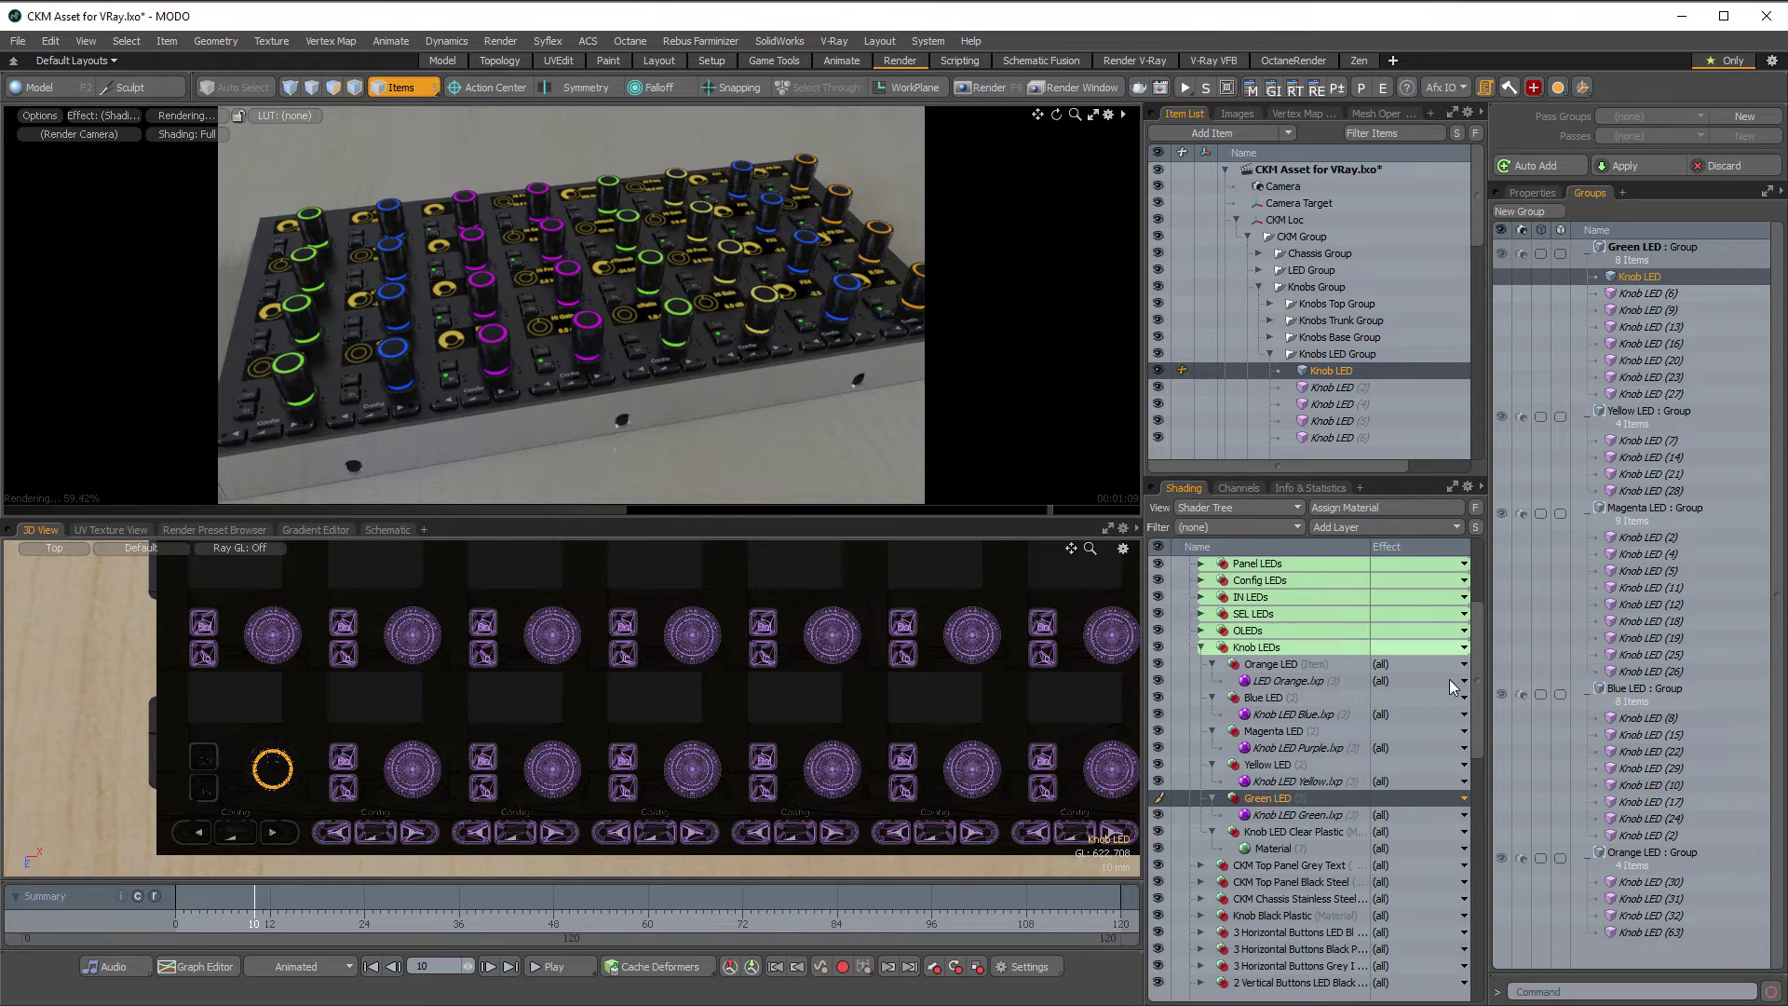
Move the Green LED mask above Orange LED in the Knob LEDs group and turn off its Apply to Item Instances option
drag(1267, 798, 1305, 663)
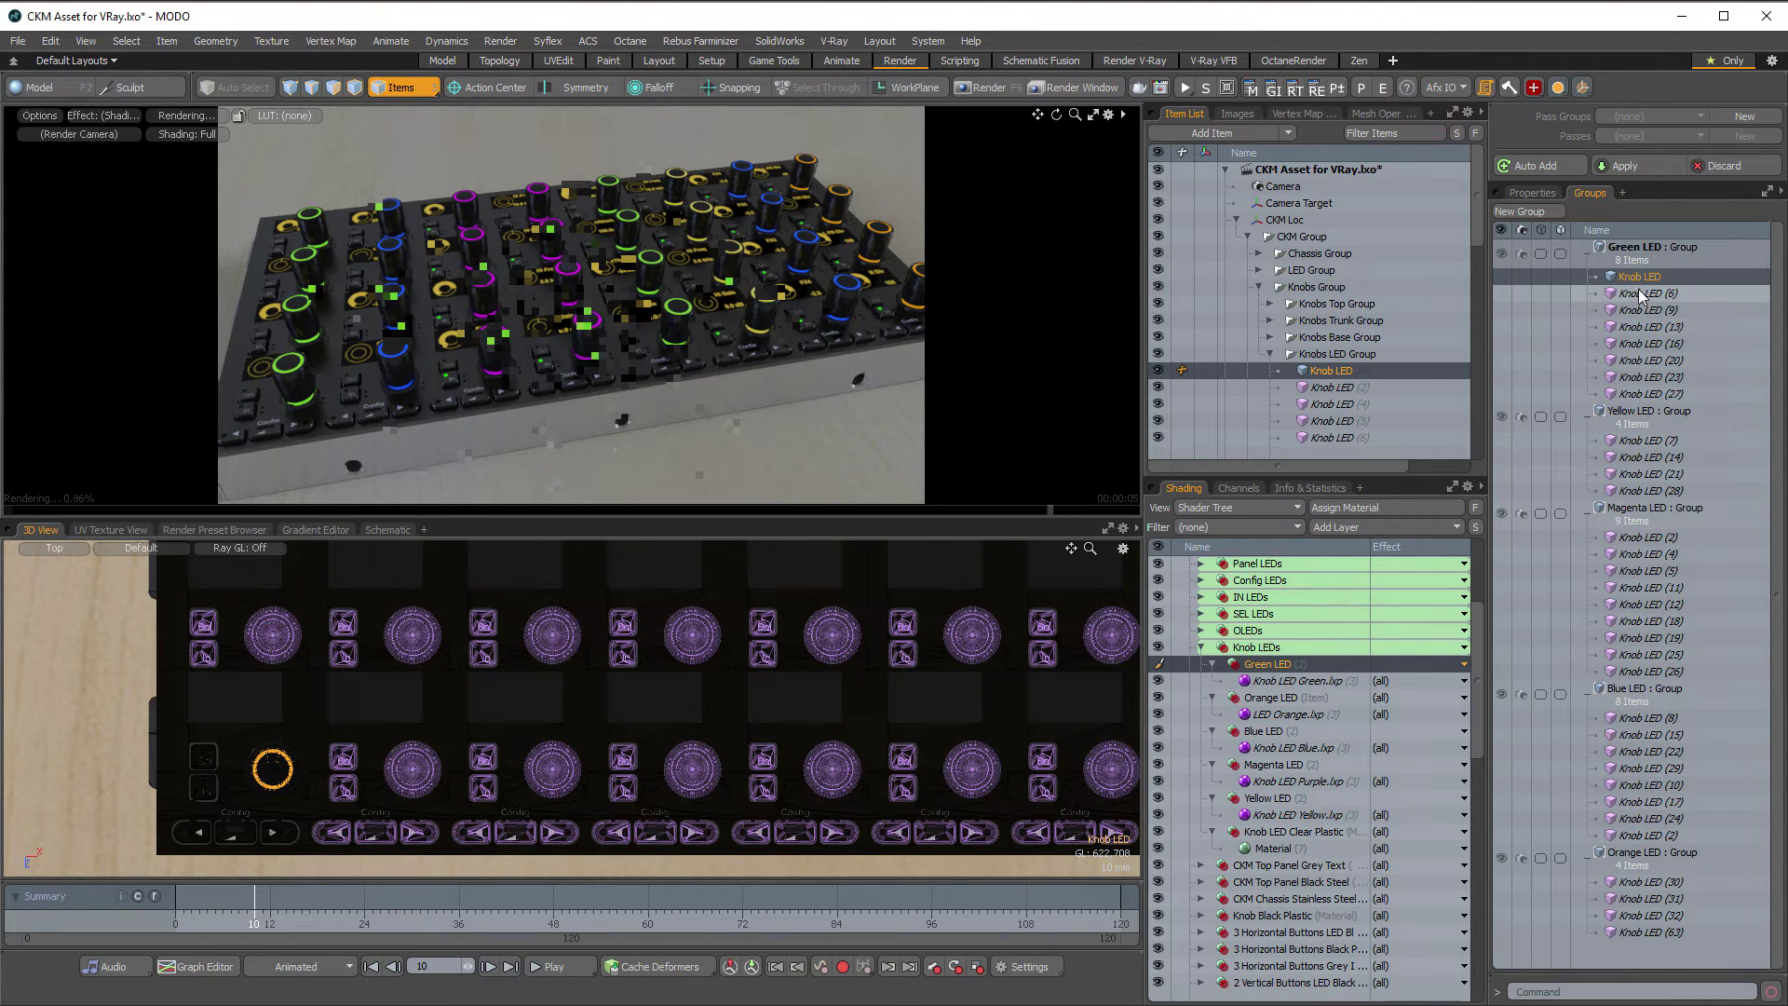
click(1533, 191)
click(1635, 452)
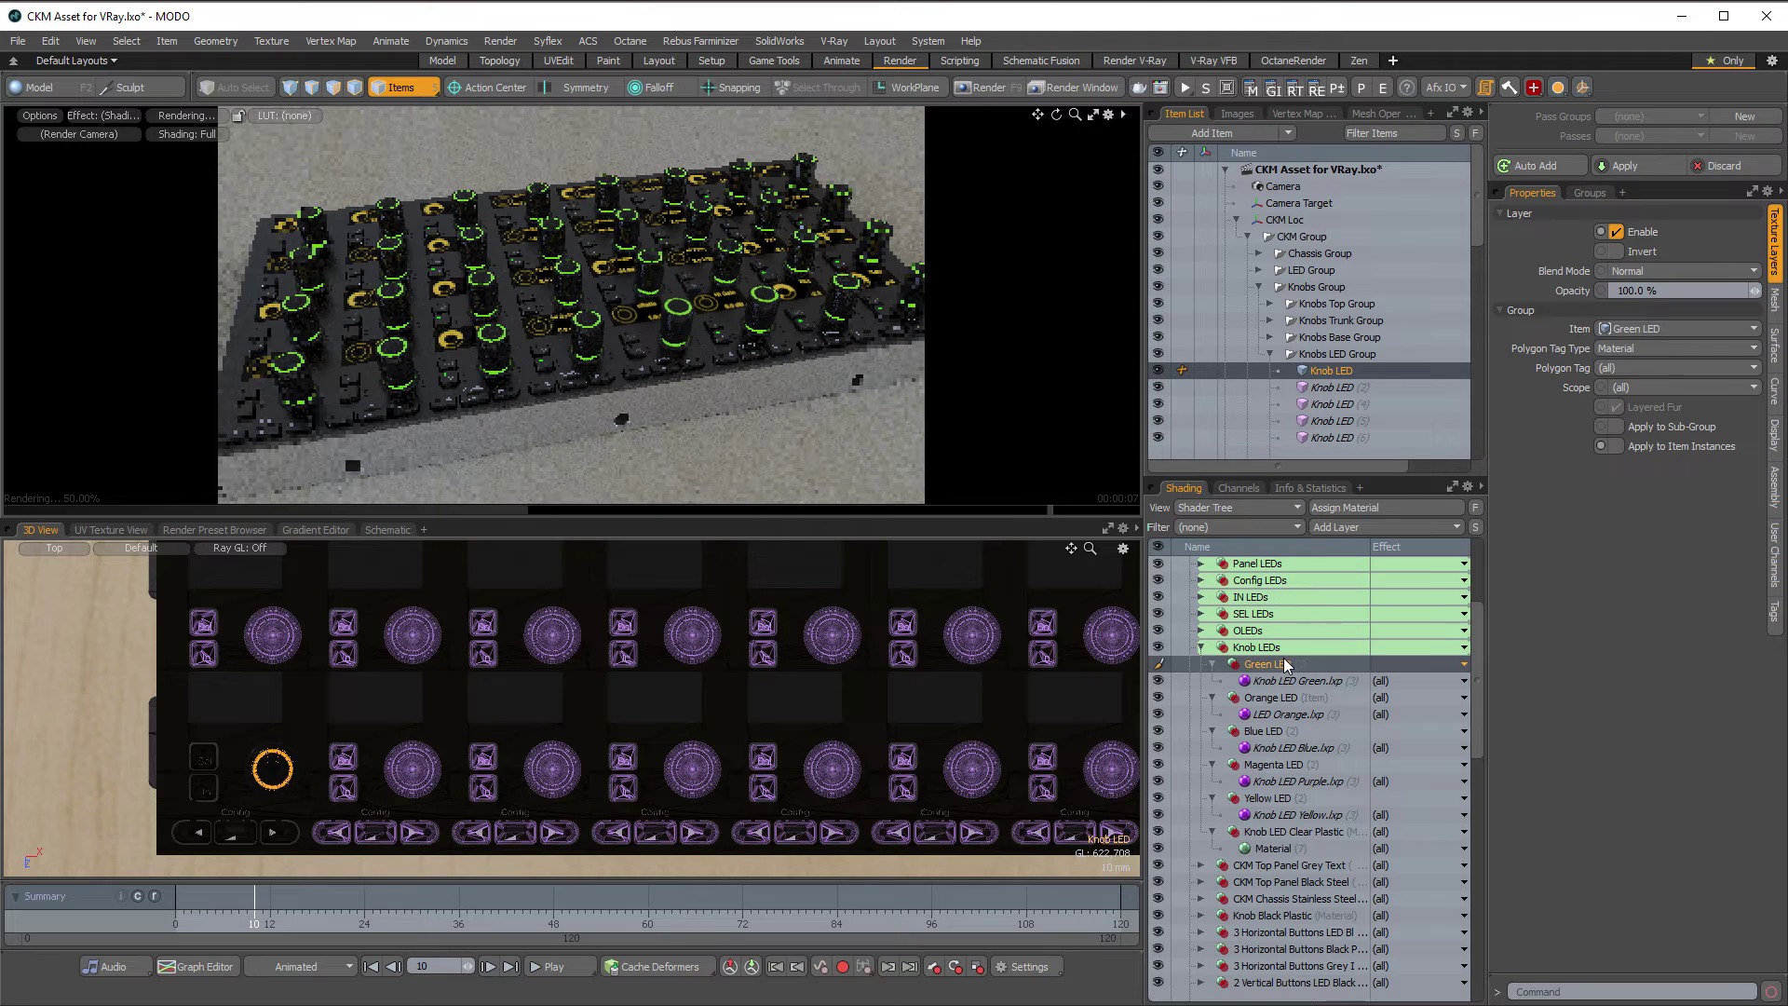
Move the Green LED mask back below the Yellow LED mask and return to the item groups list
drag(1274, 671, 1306, 831)
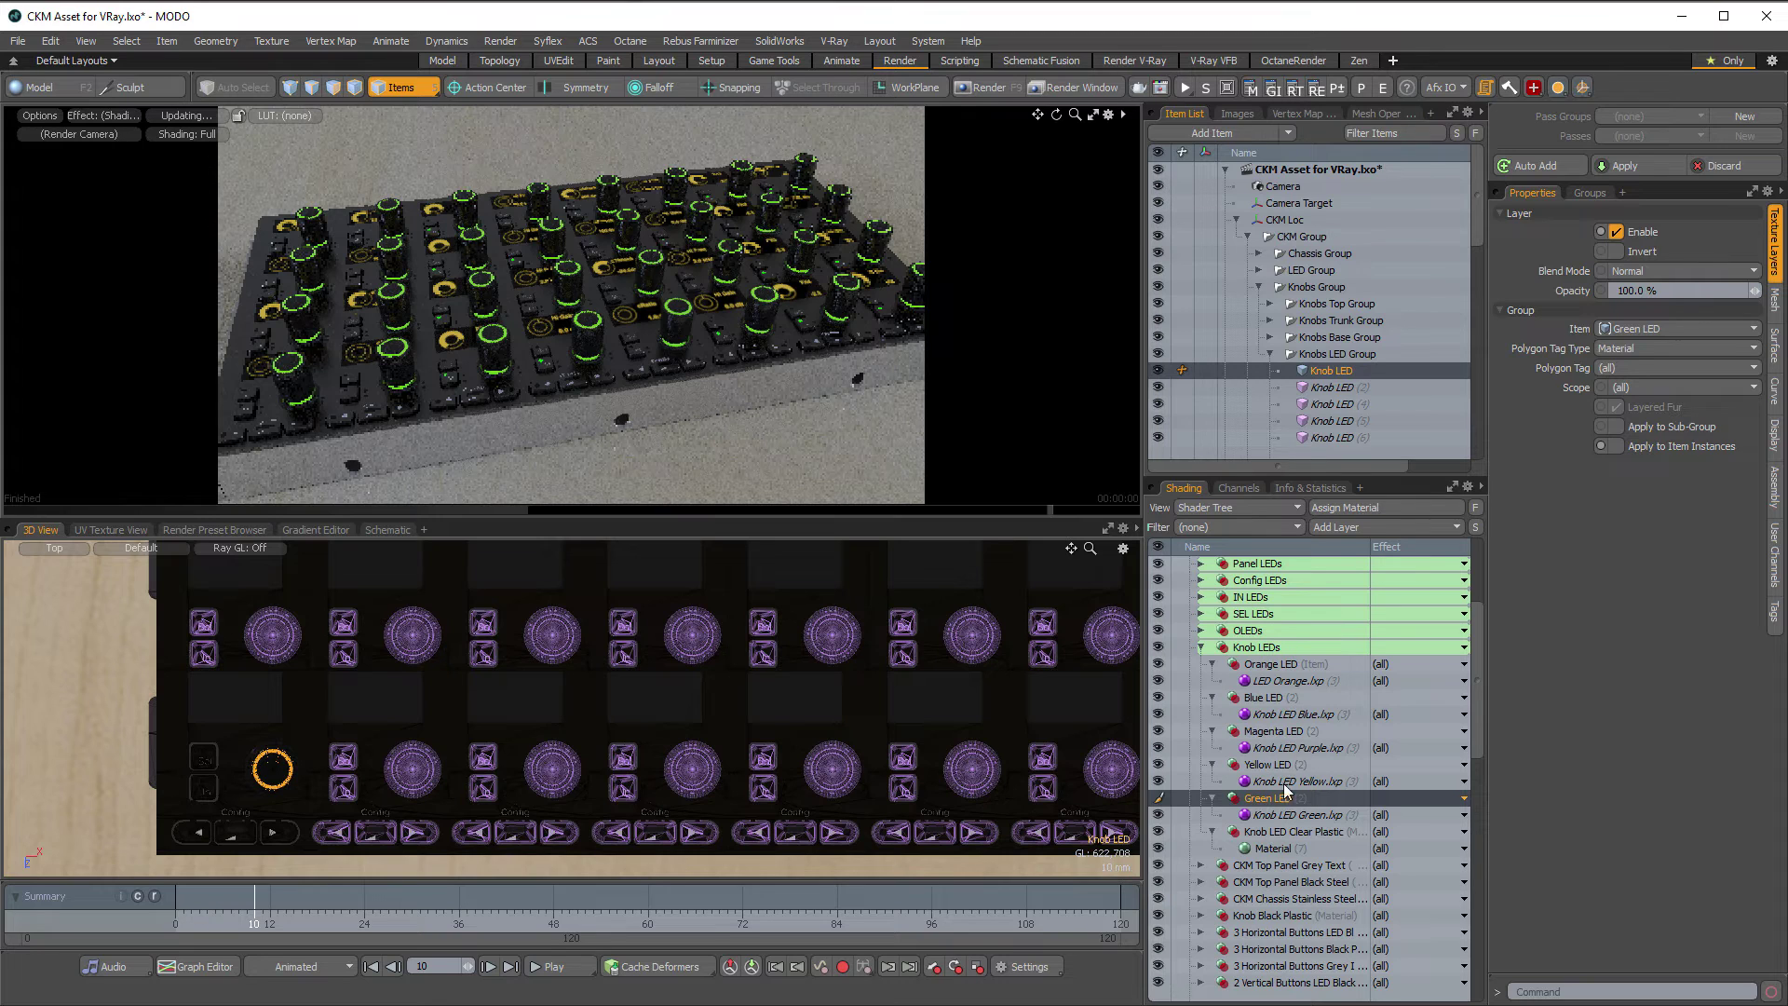
click(1590, 193)
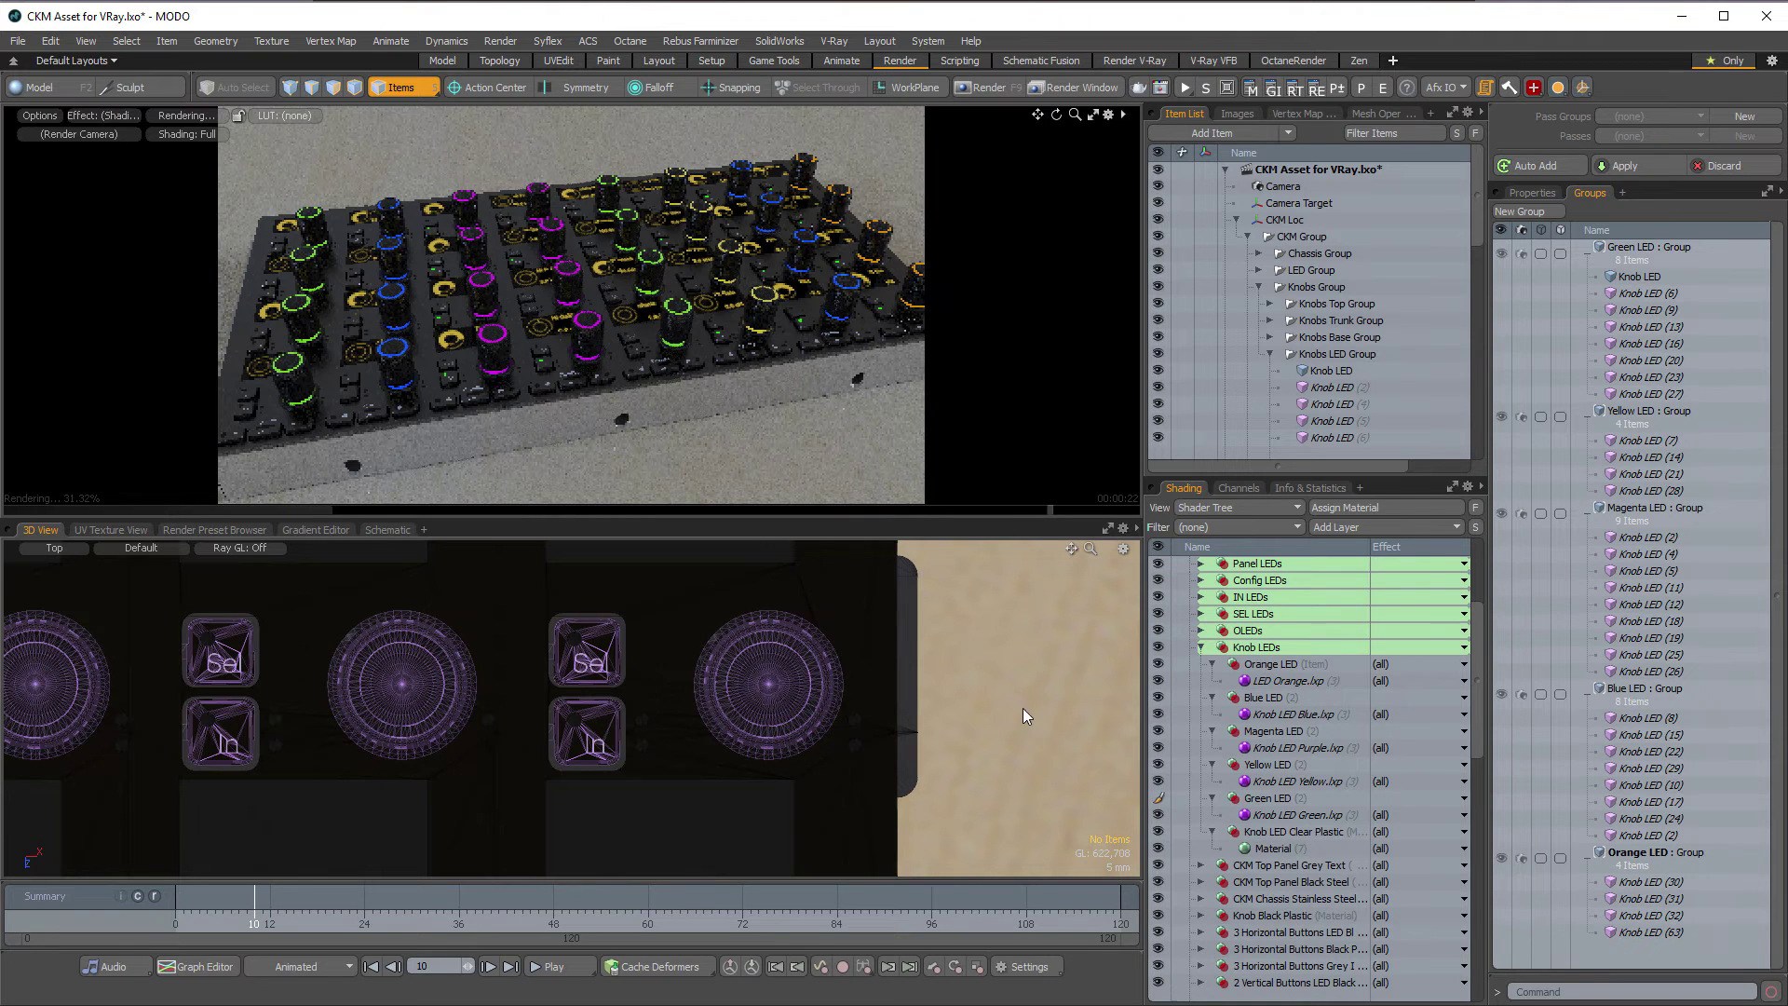
Select the last-column Knob LED (63) in the Top view and add it to the Green LED item group
click(817, 713)
scroll(862, 715, down, 4)
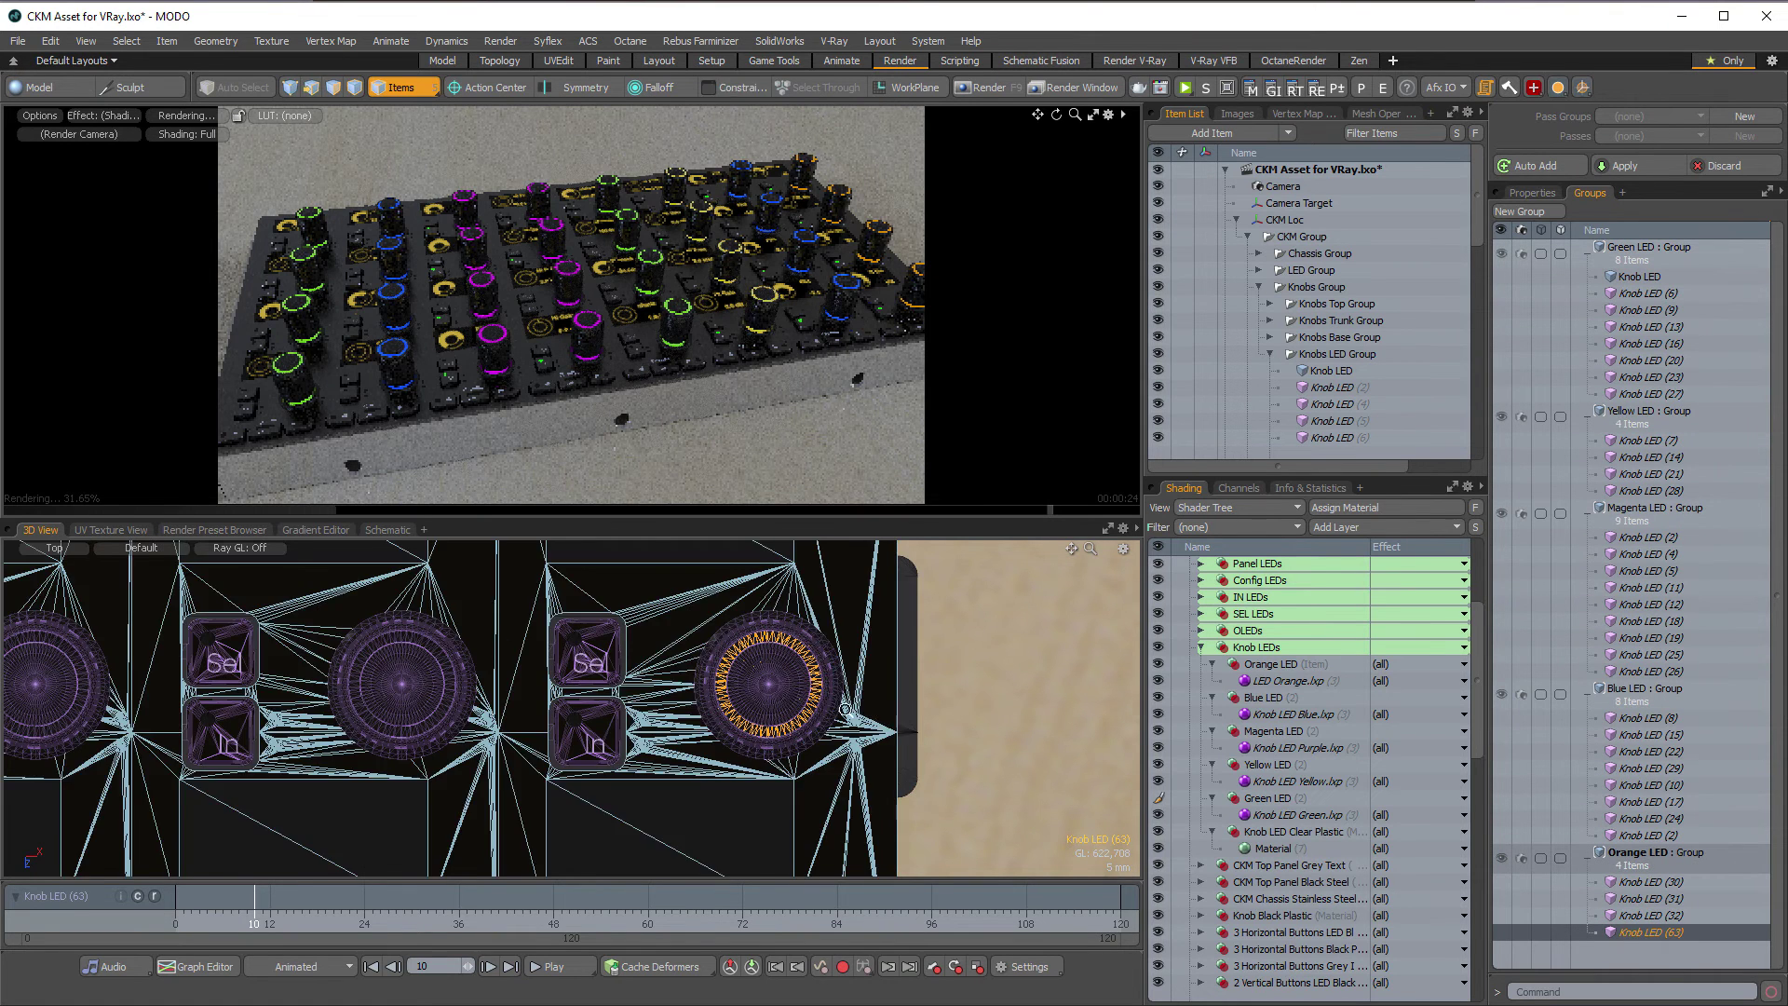
scroll(862, 712, up, 2)
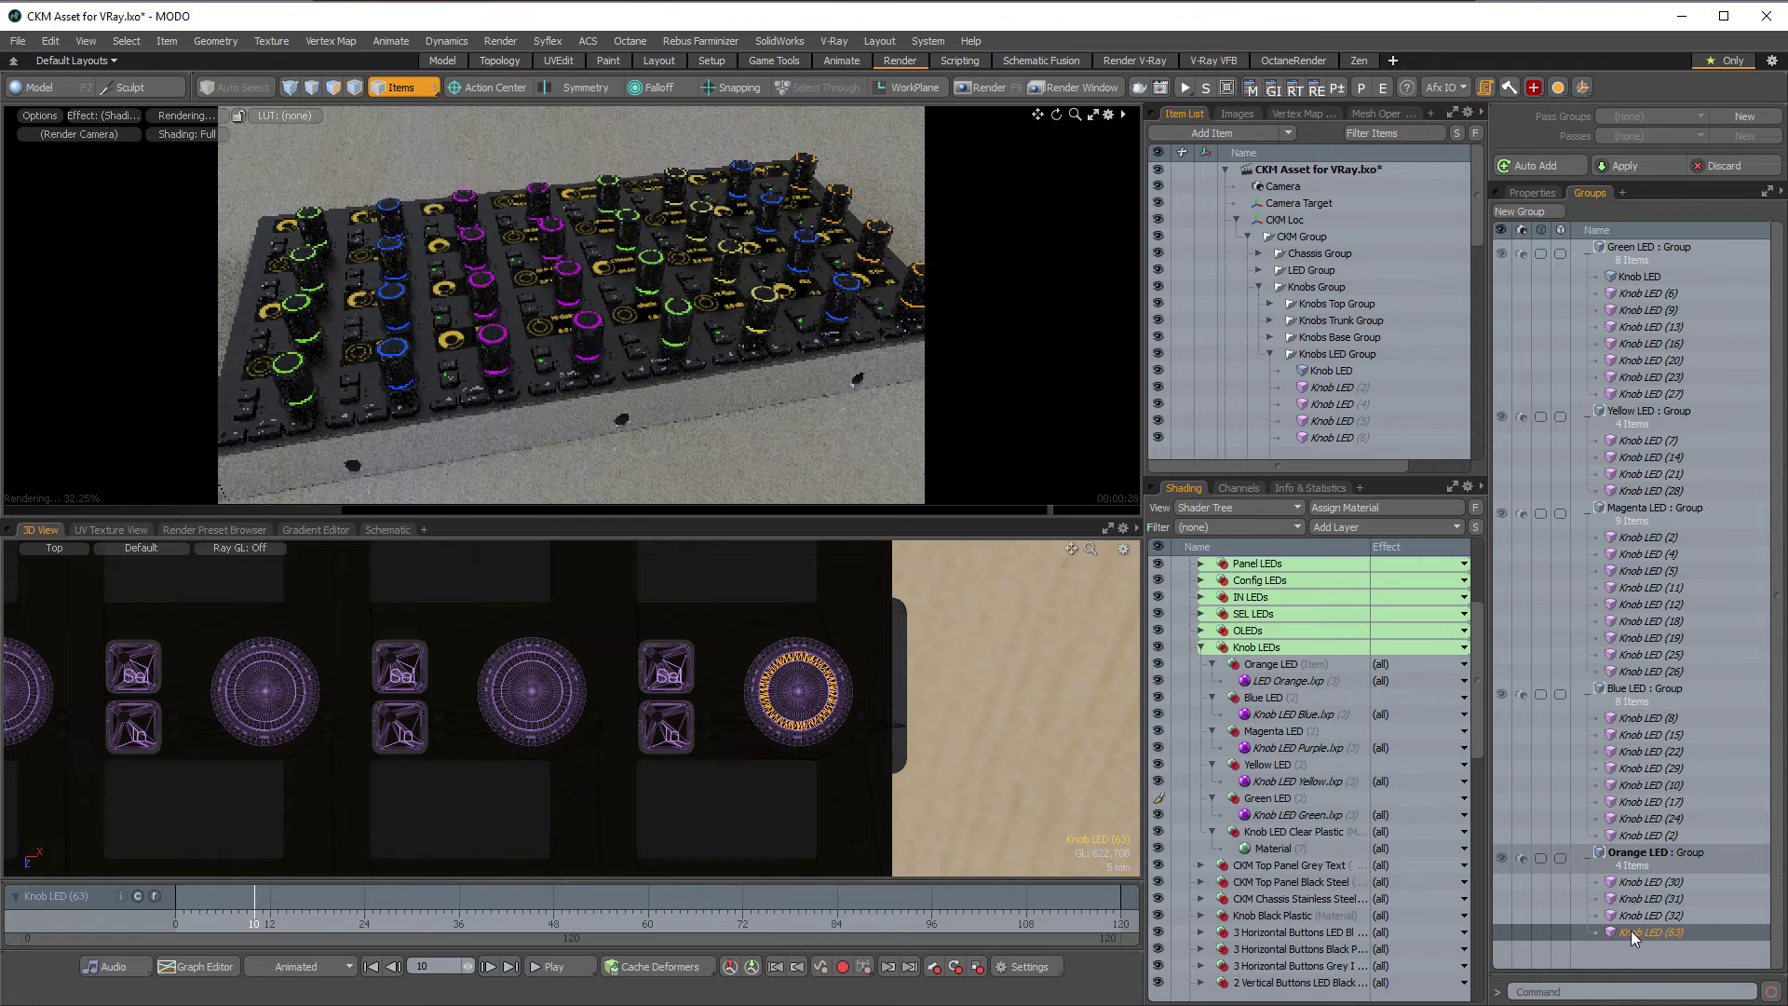
drag(1630, 930, 1654, 269)
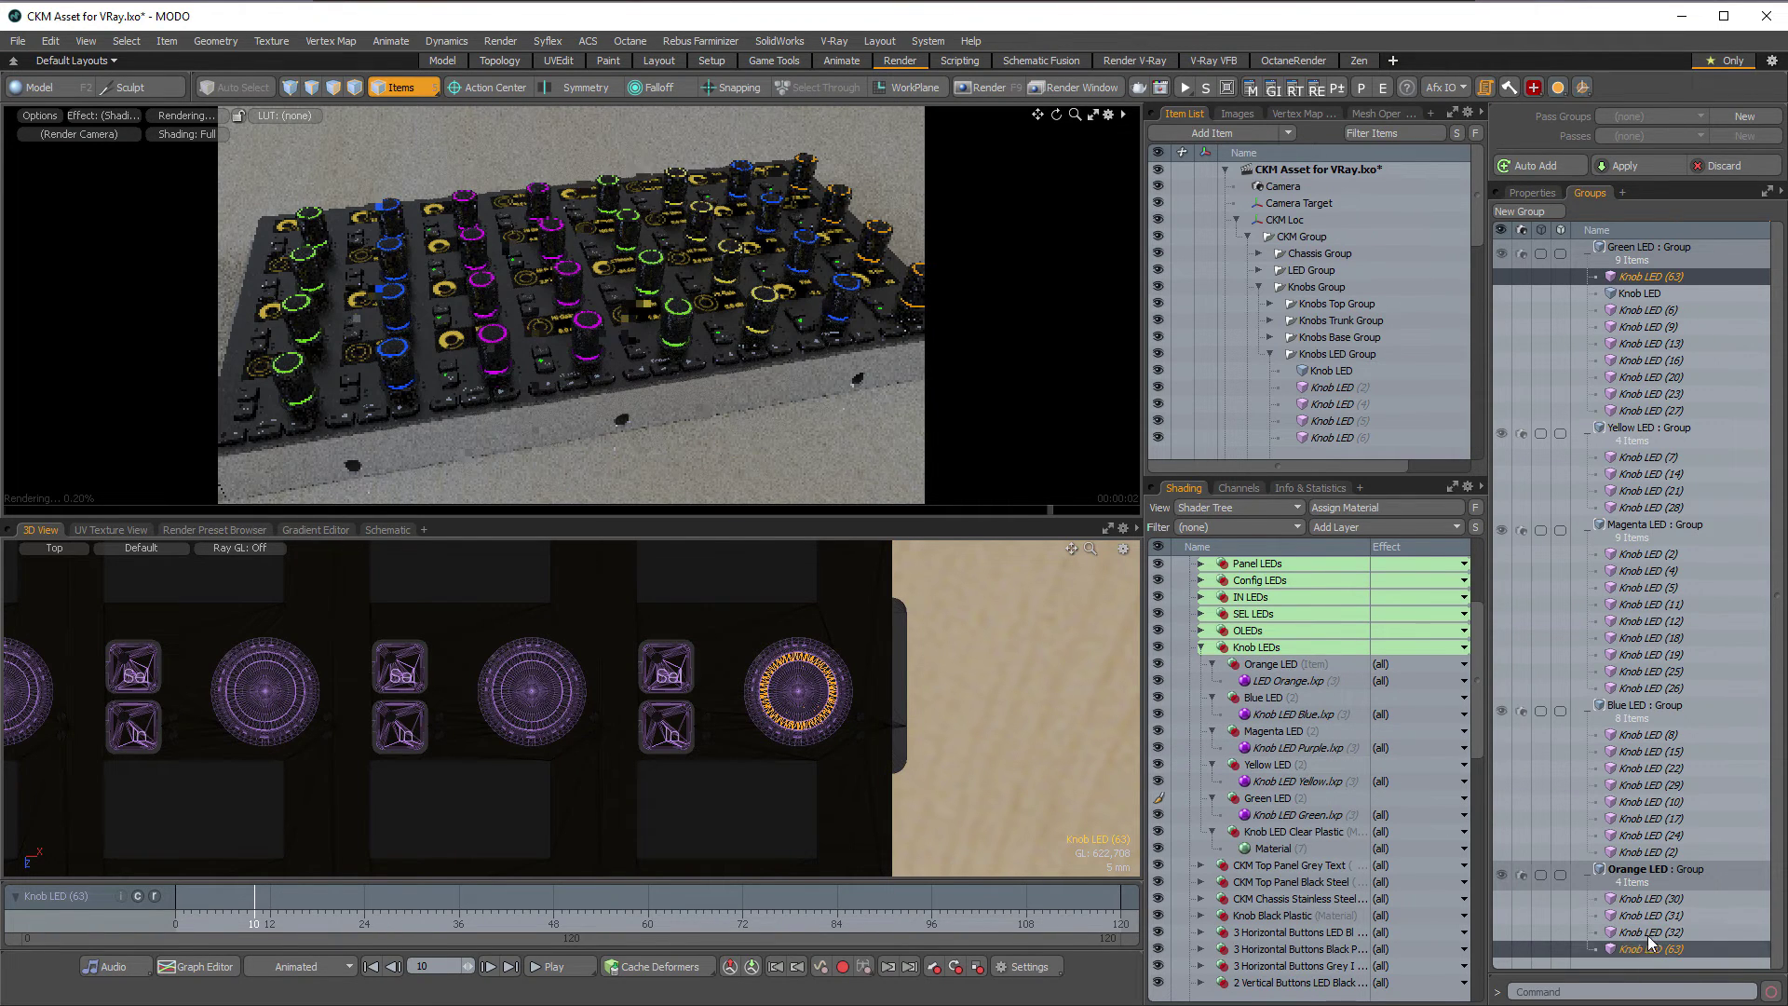
Remove Knob LED (63) from the Orange LED item group
click(1665, 250)
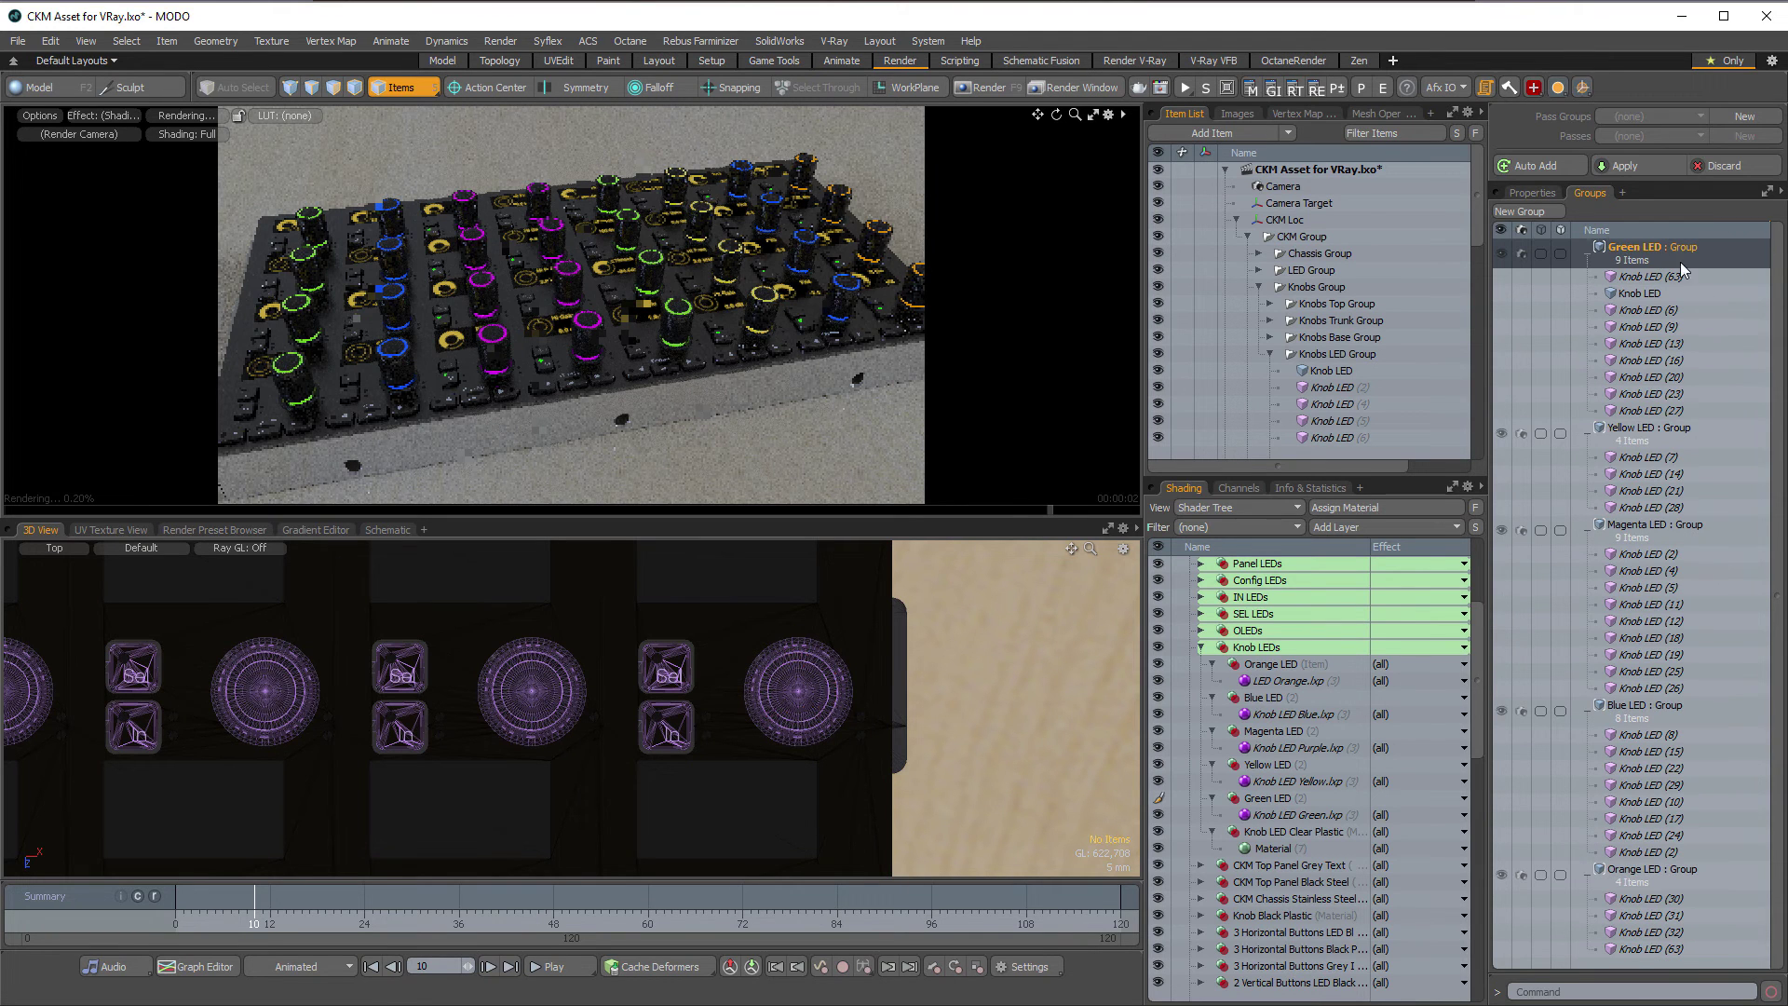
click(1656, 948)
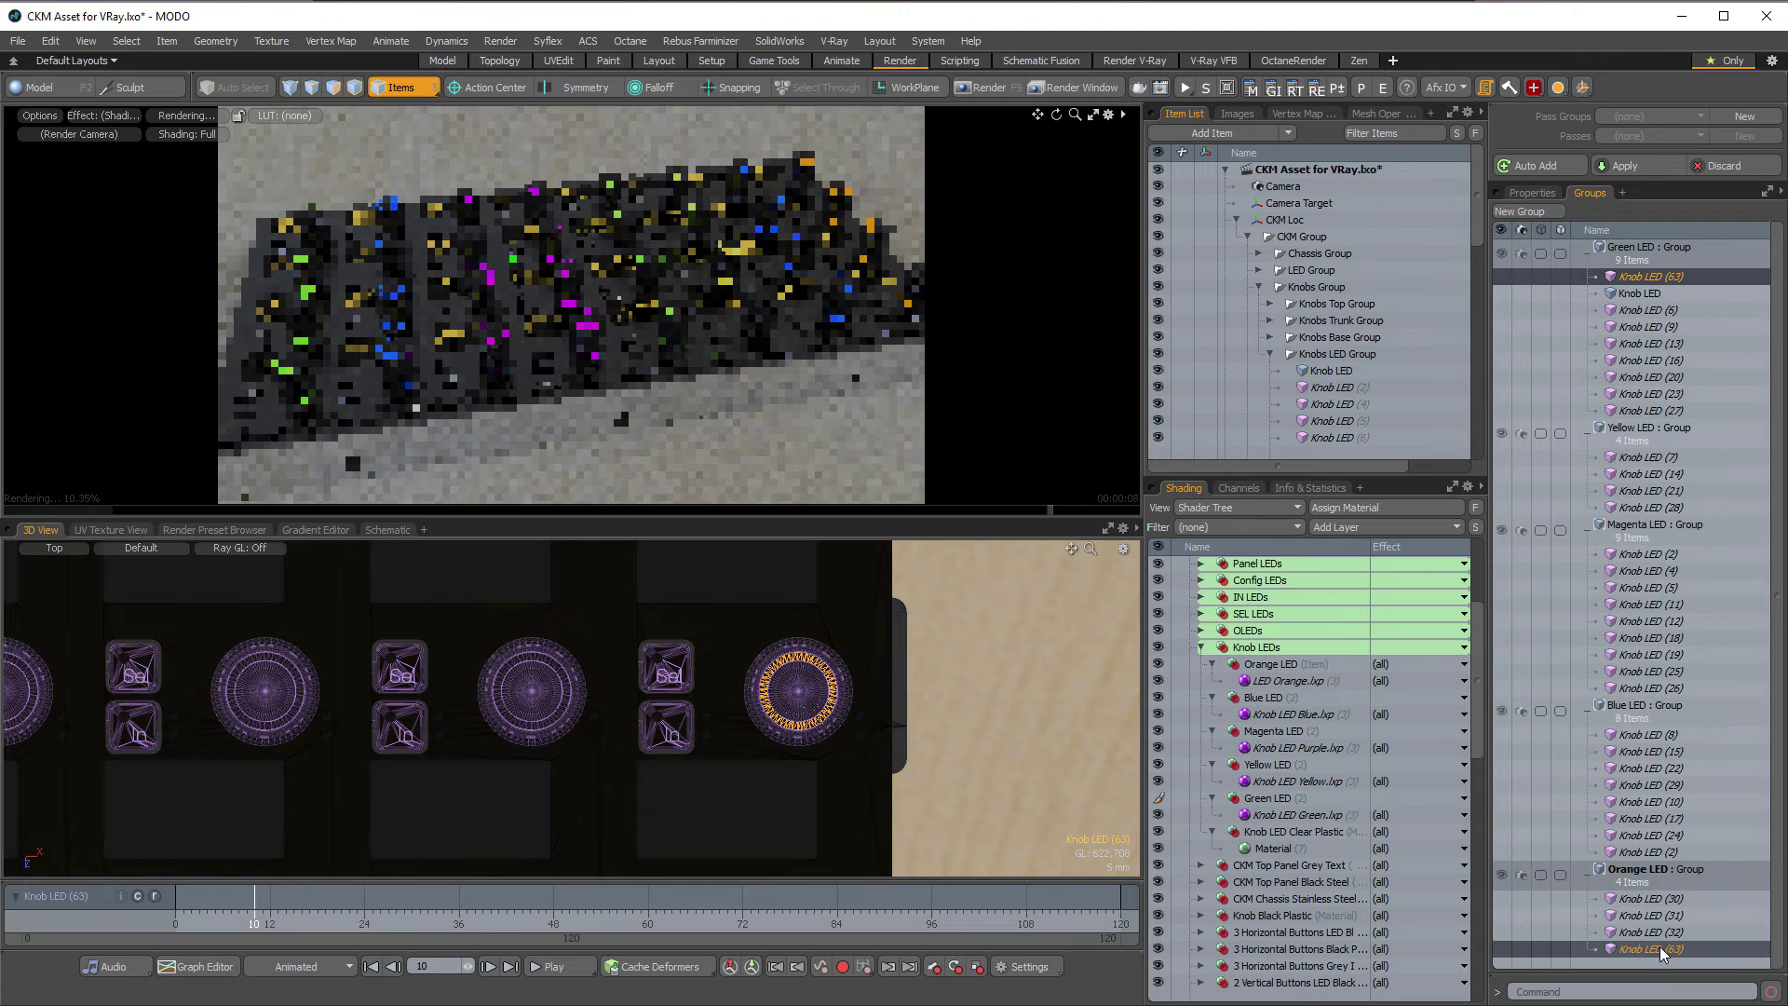
right_click(1661, 948)
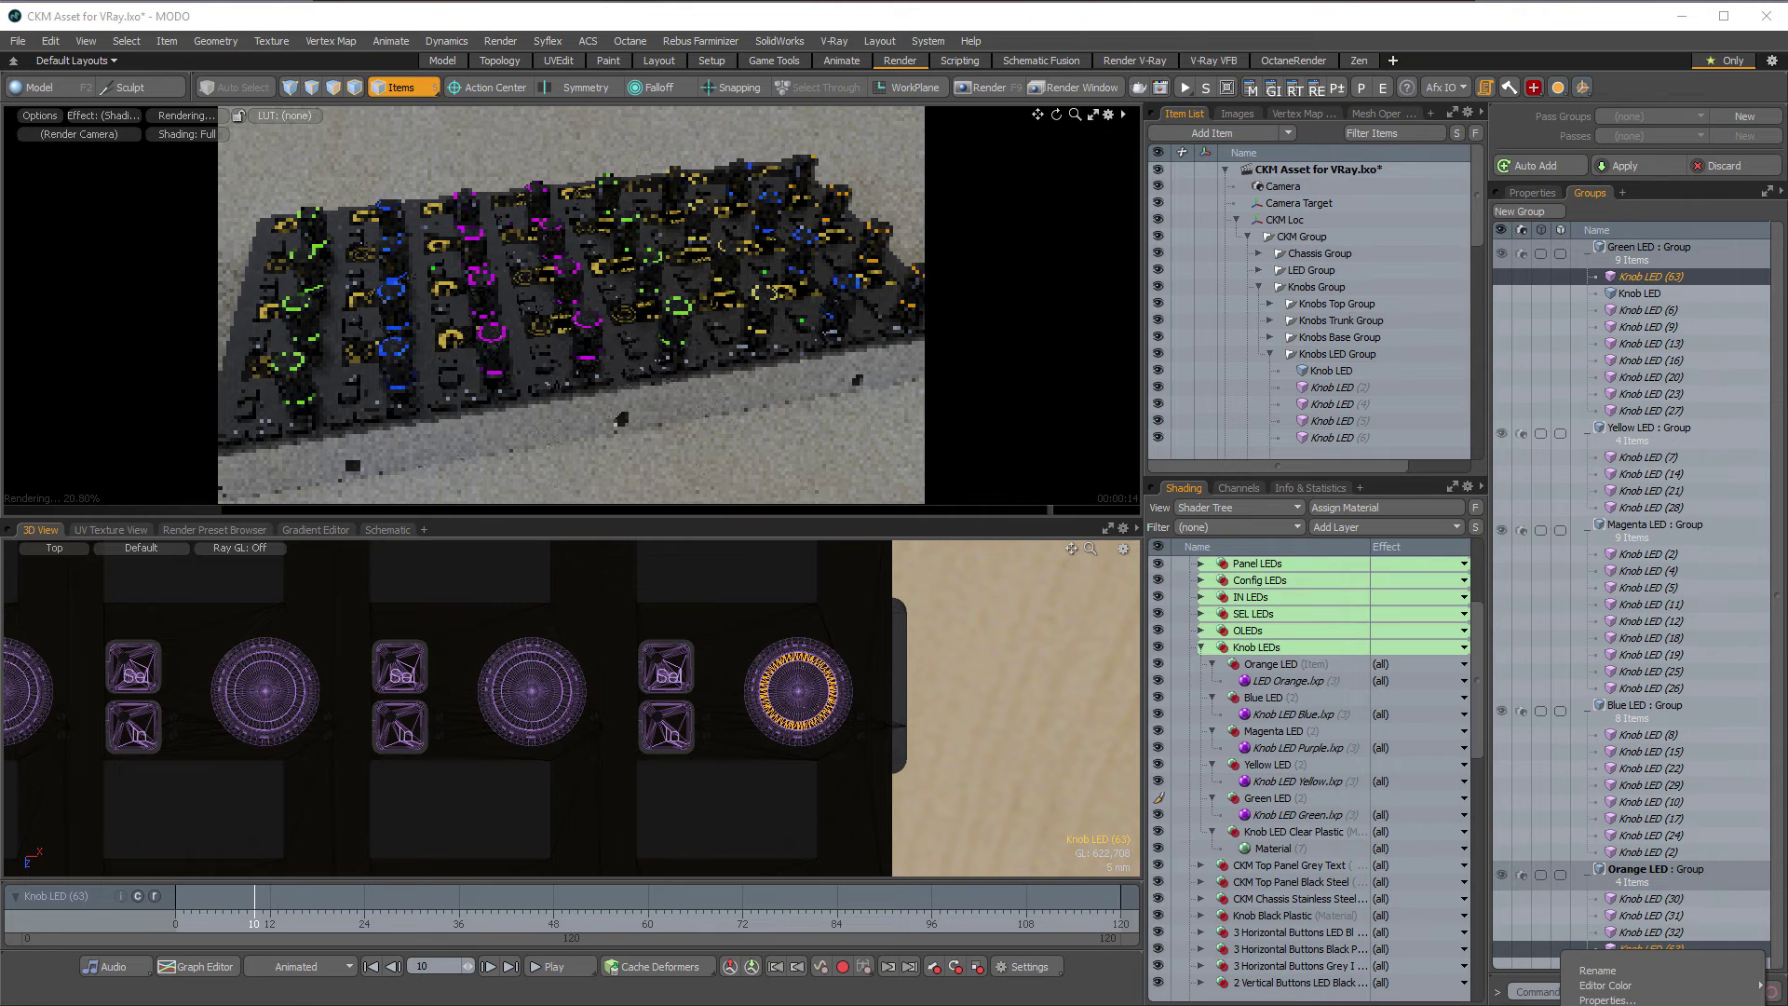
click(1622, 1005)
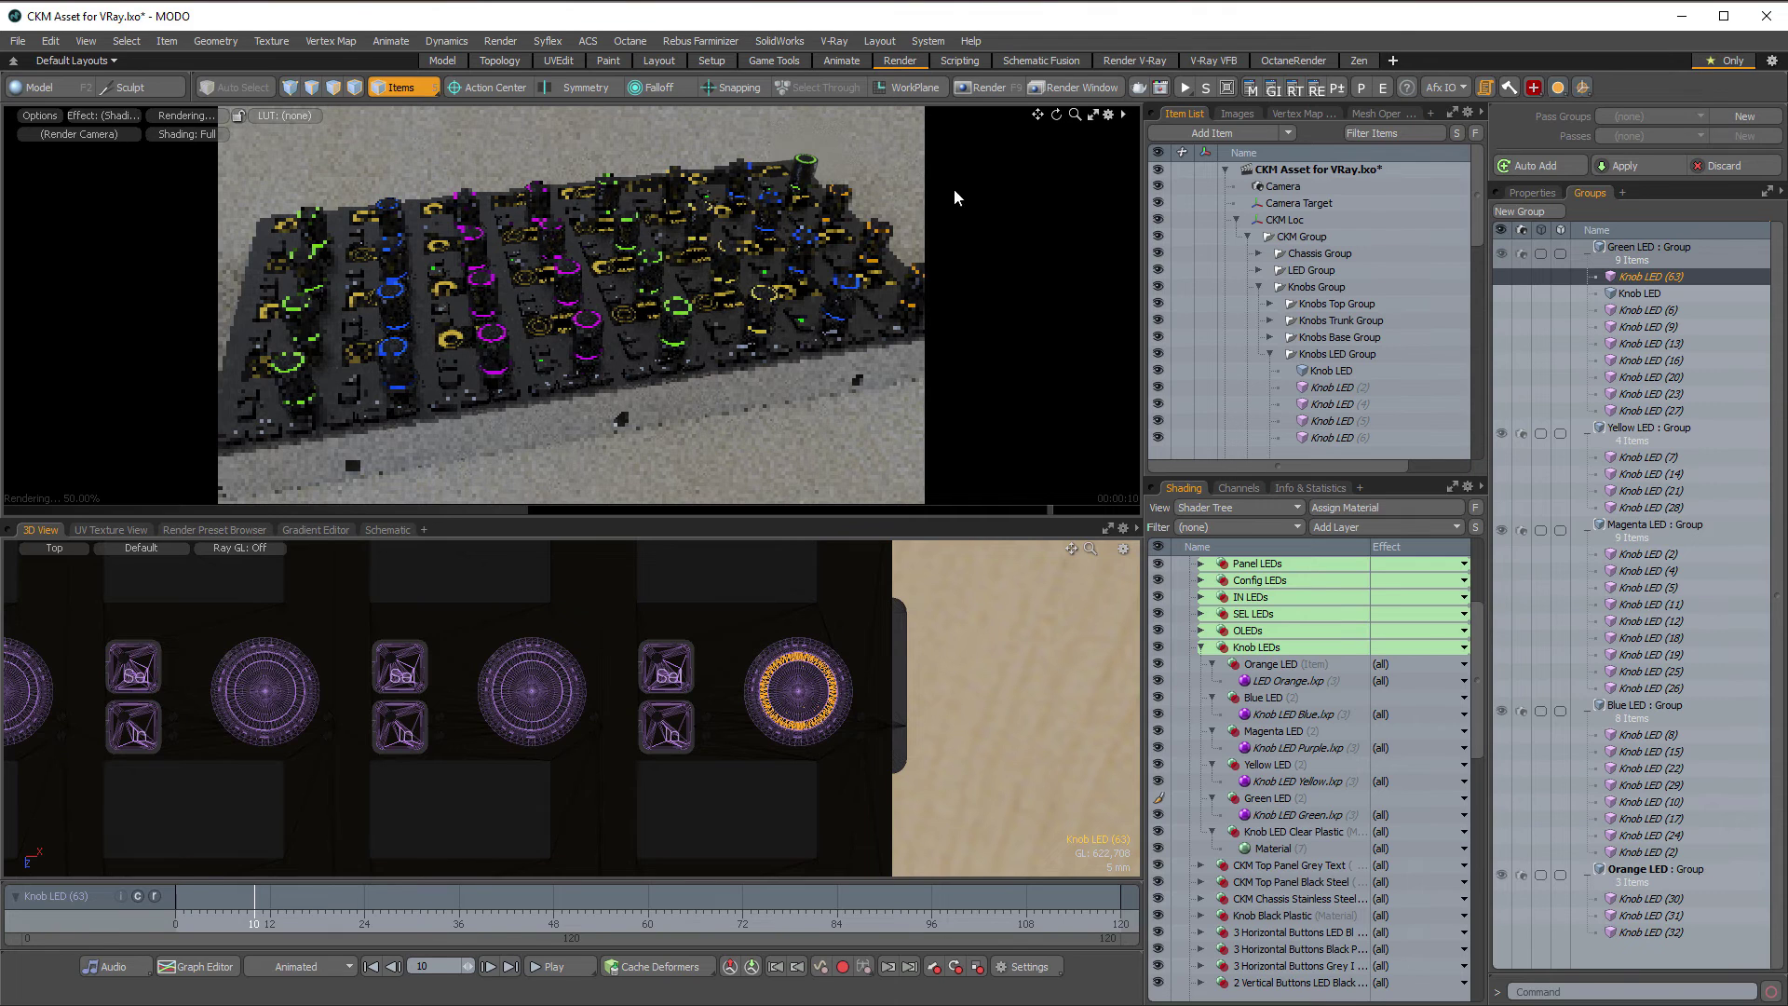
Pause the preview, start a V-Ray render in the Render V-Ray layout, and inspect the knob LED colours across the panel
click(194, 119)
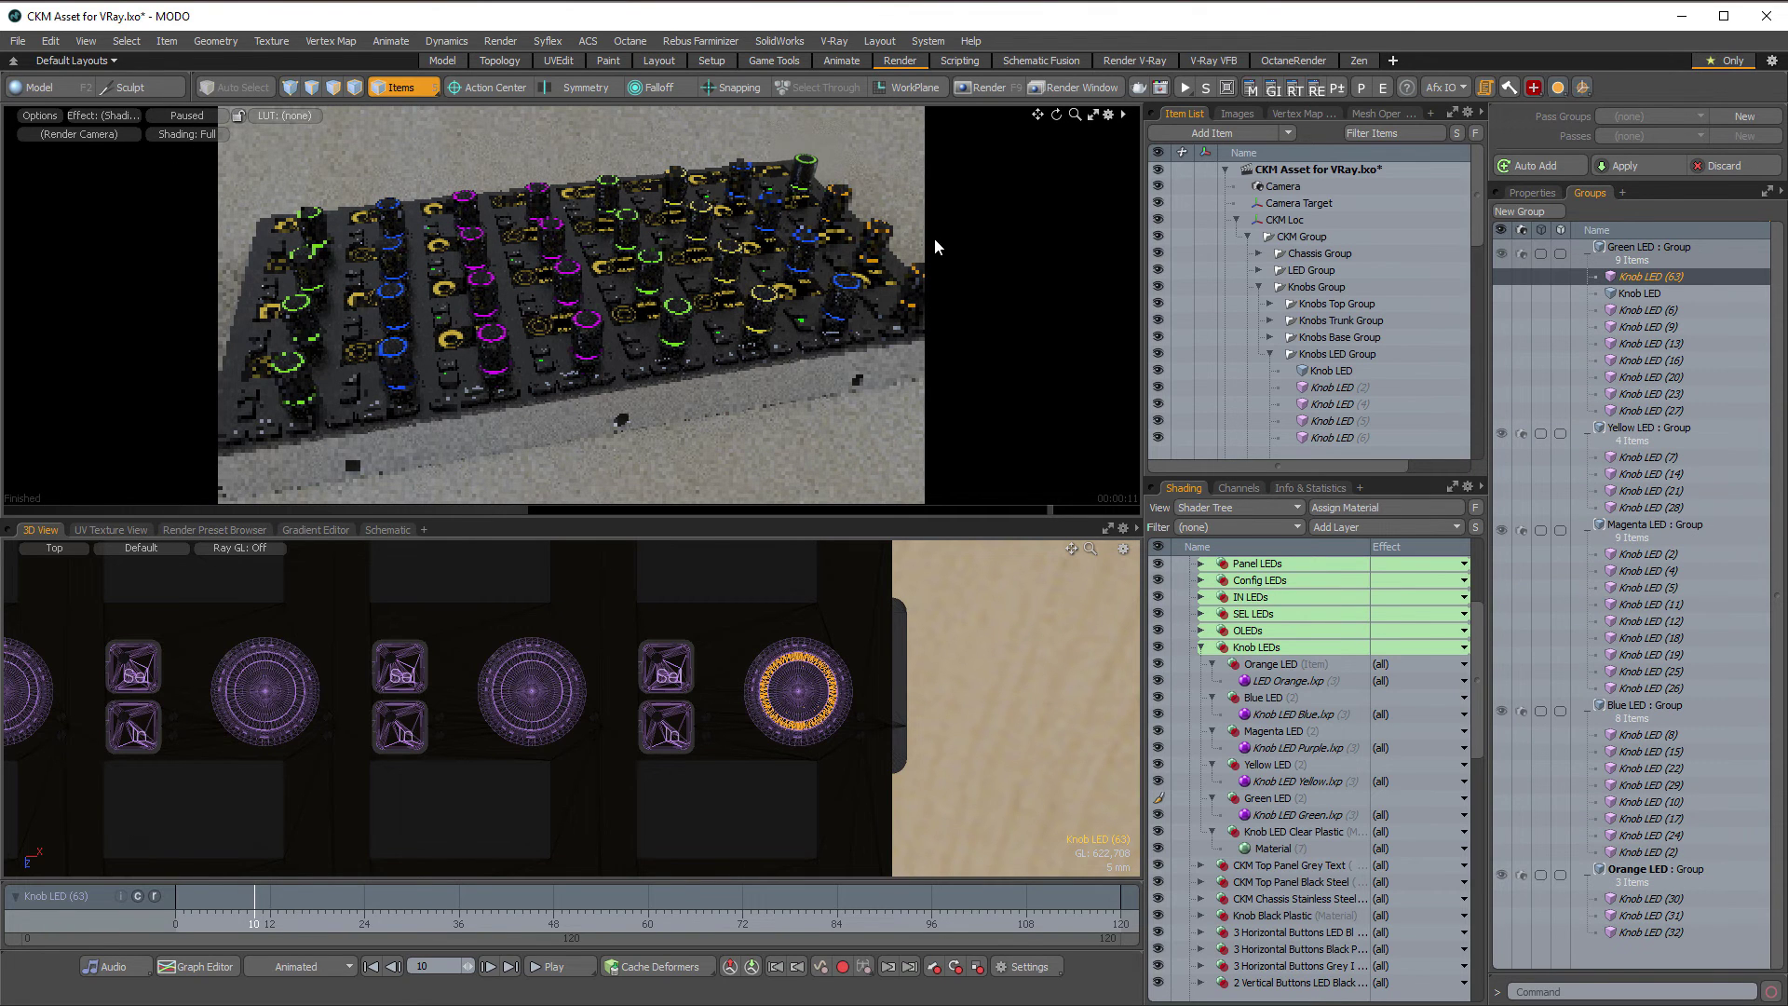
click(1137, 59)
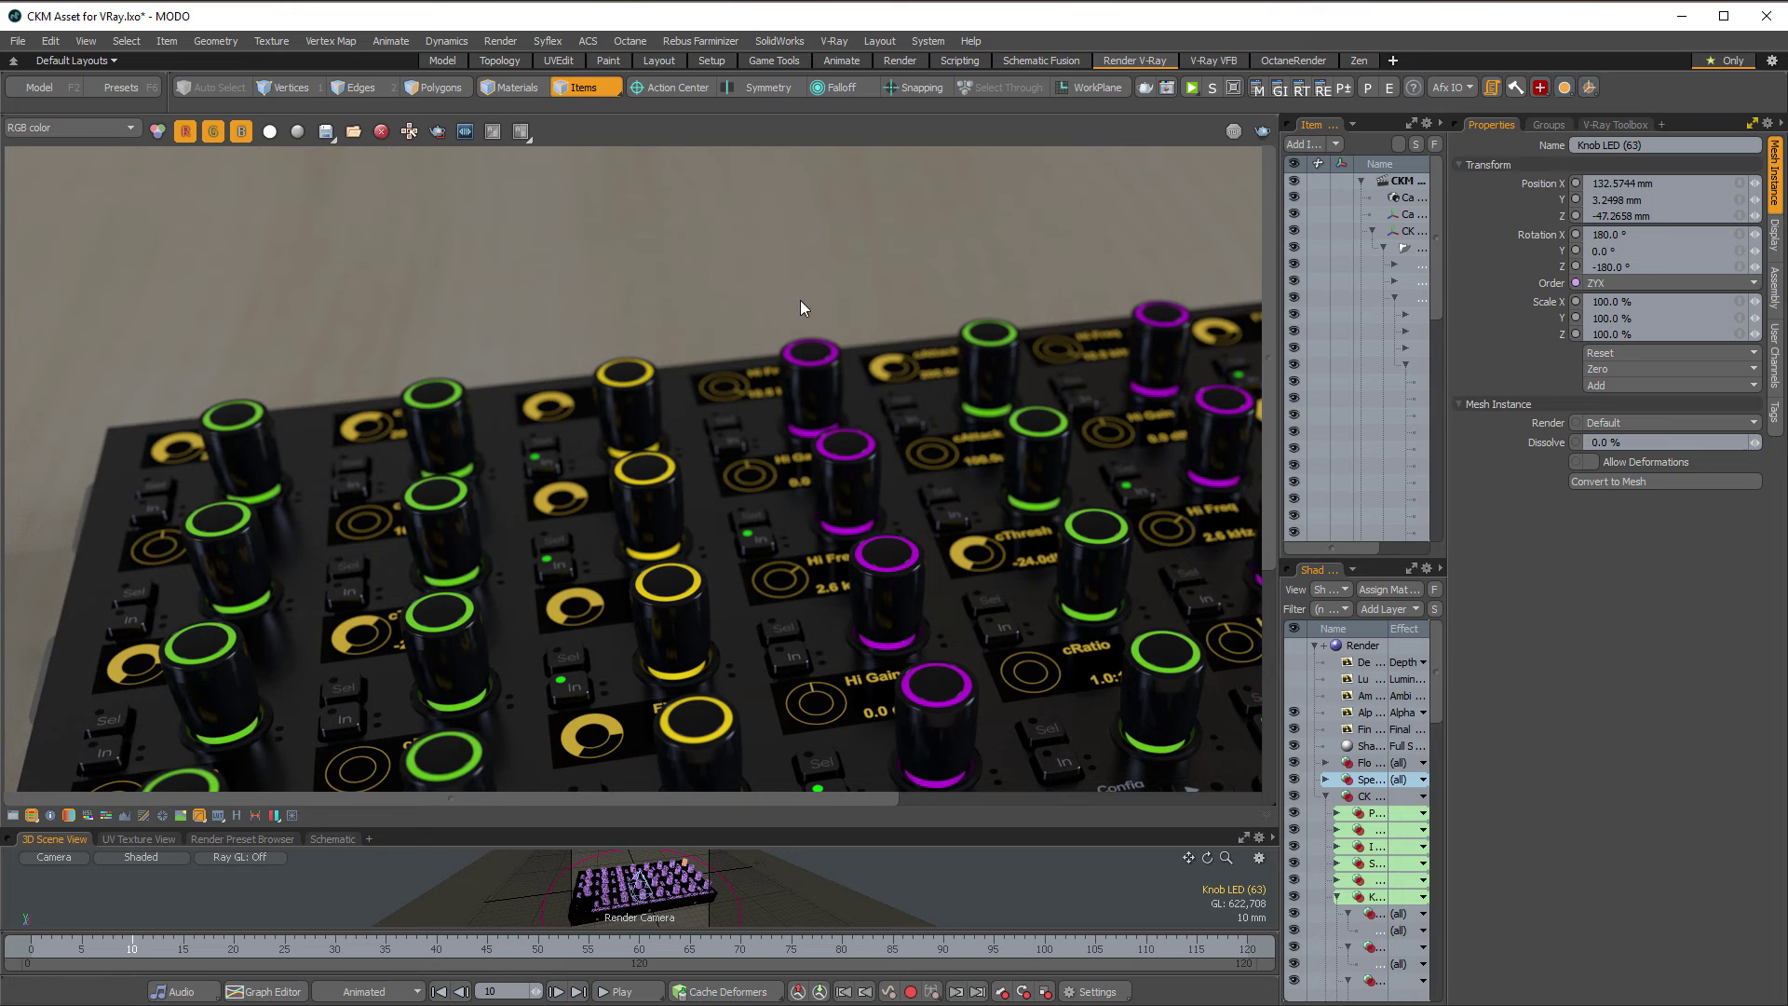
click(1192, 86)
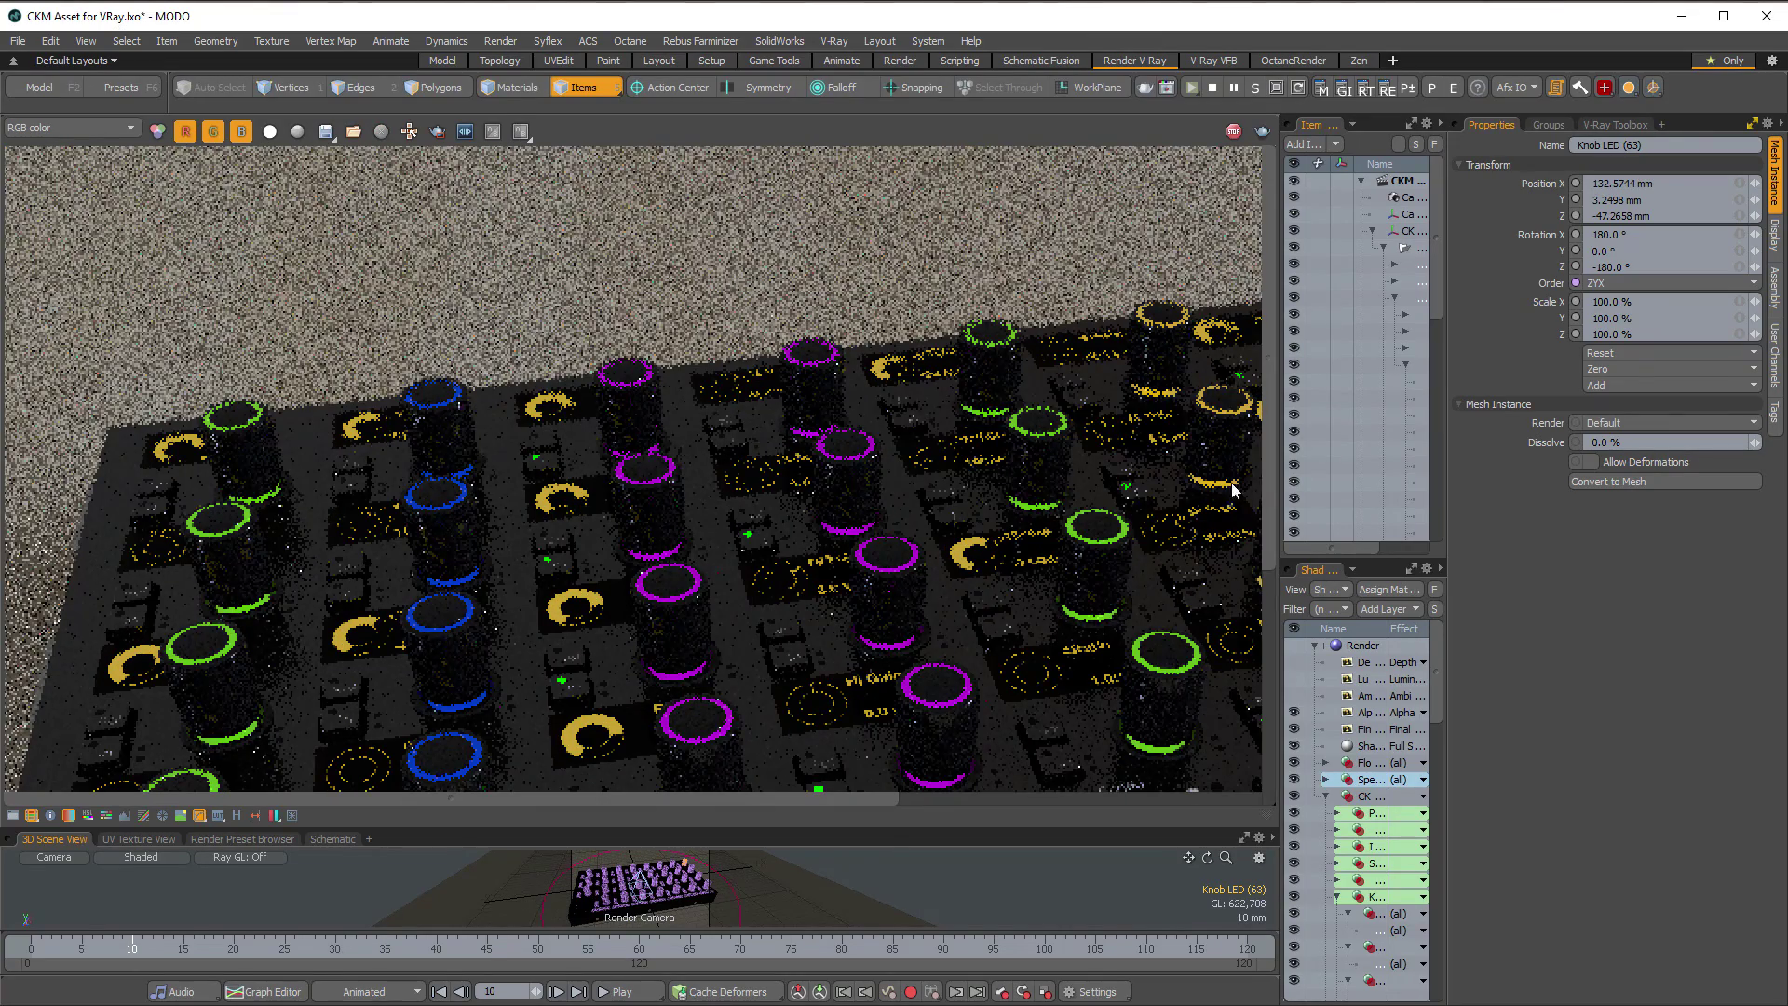
drag(1264, 482, 1109, 685)
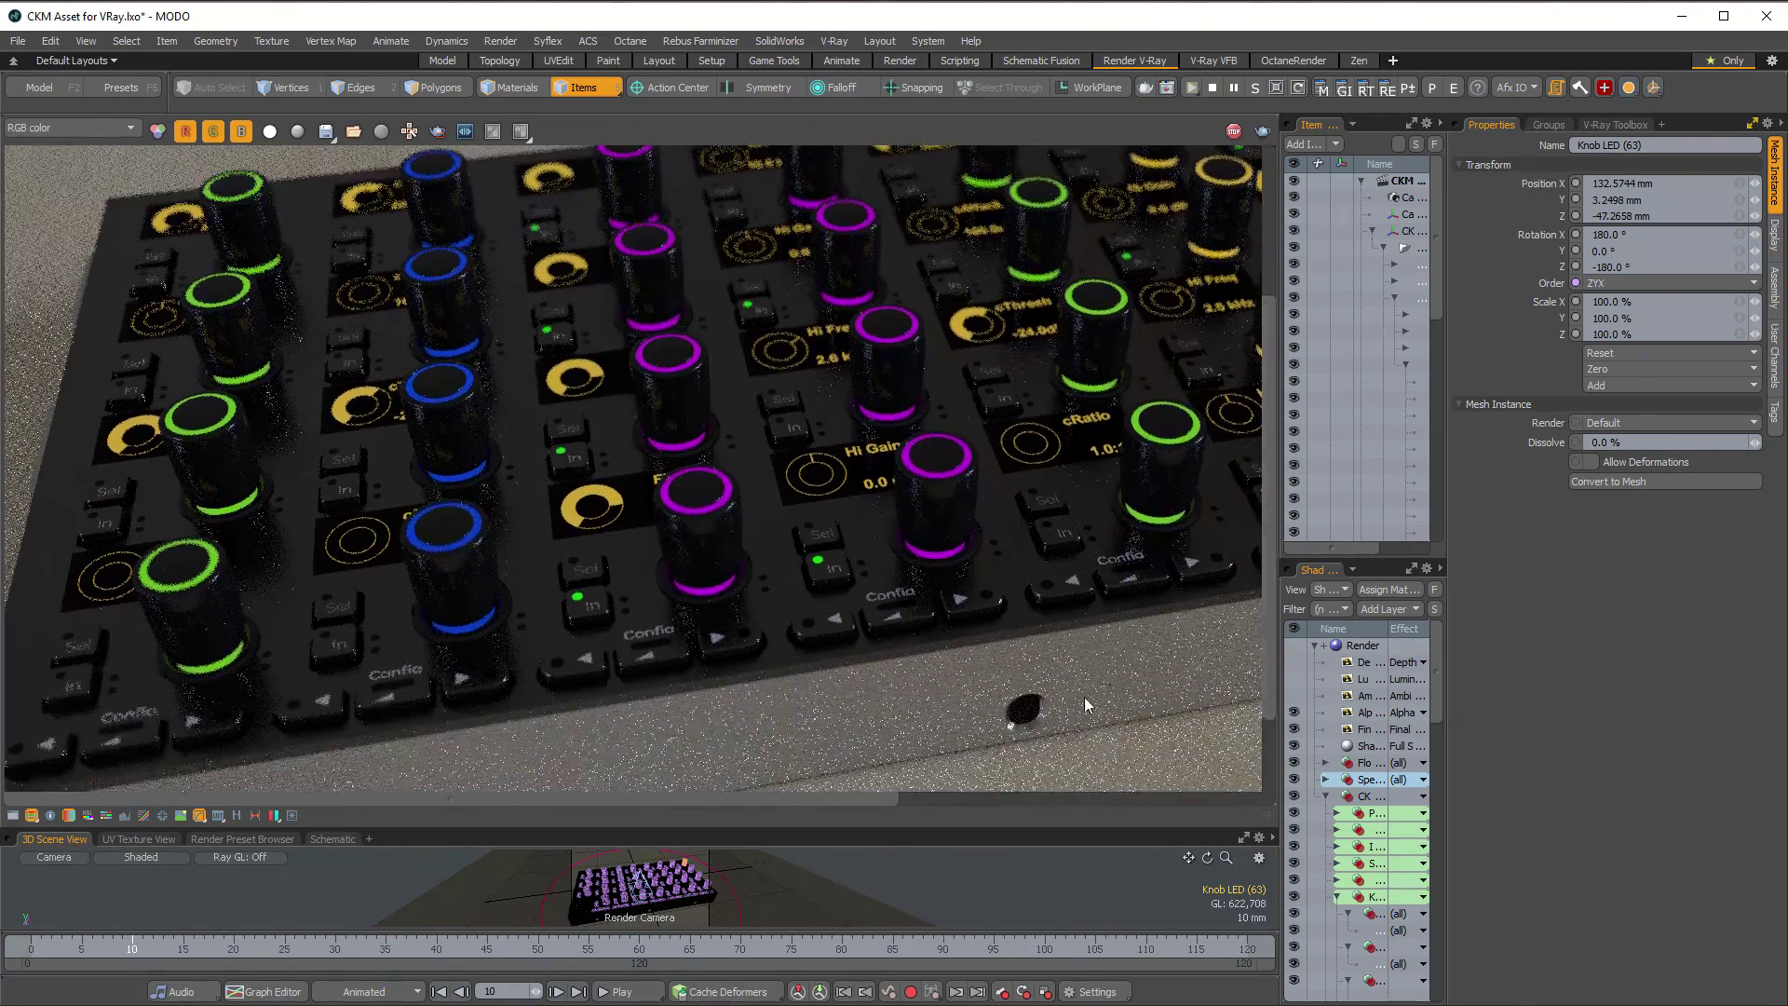
drag(846, 796, 1039, 812)
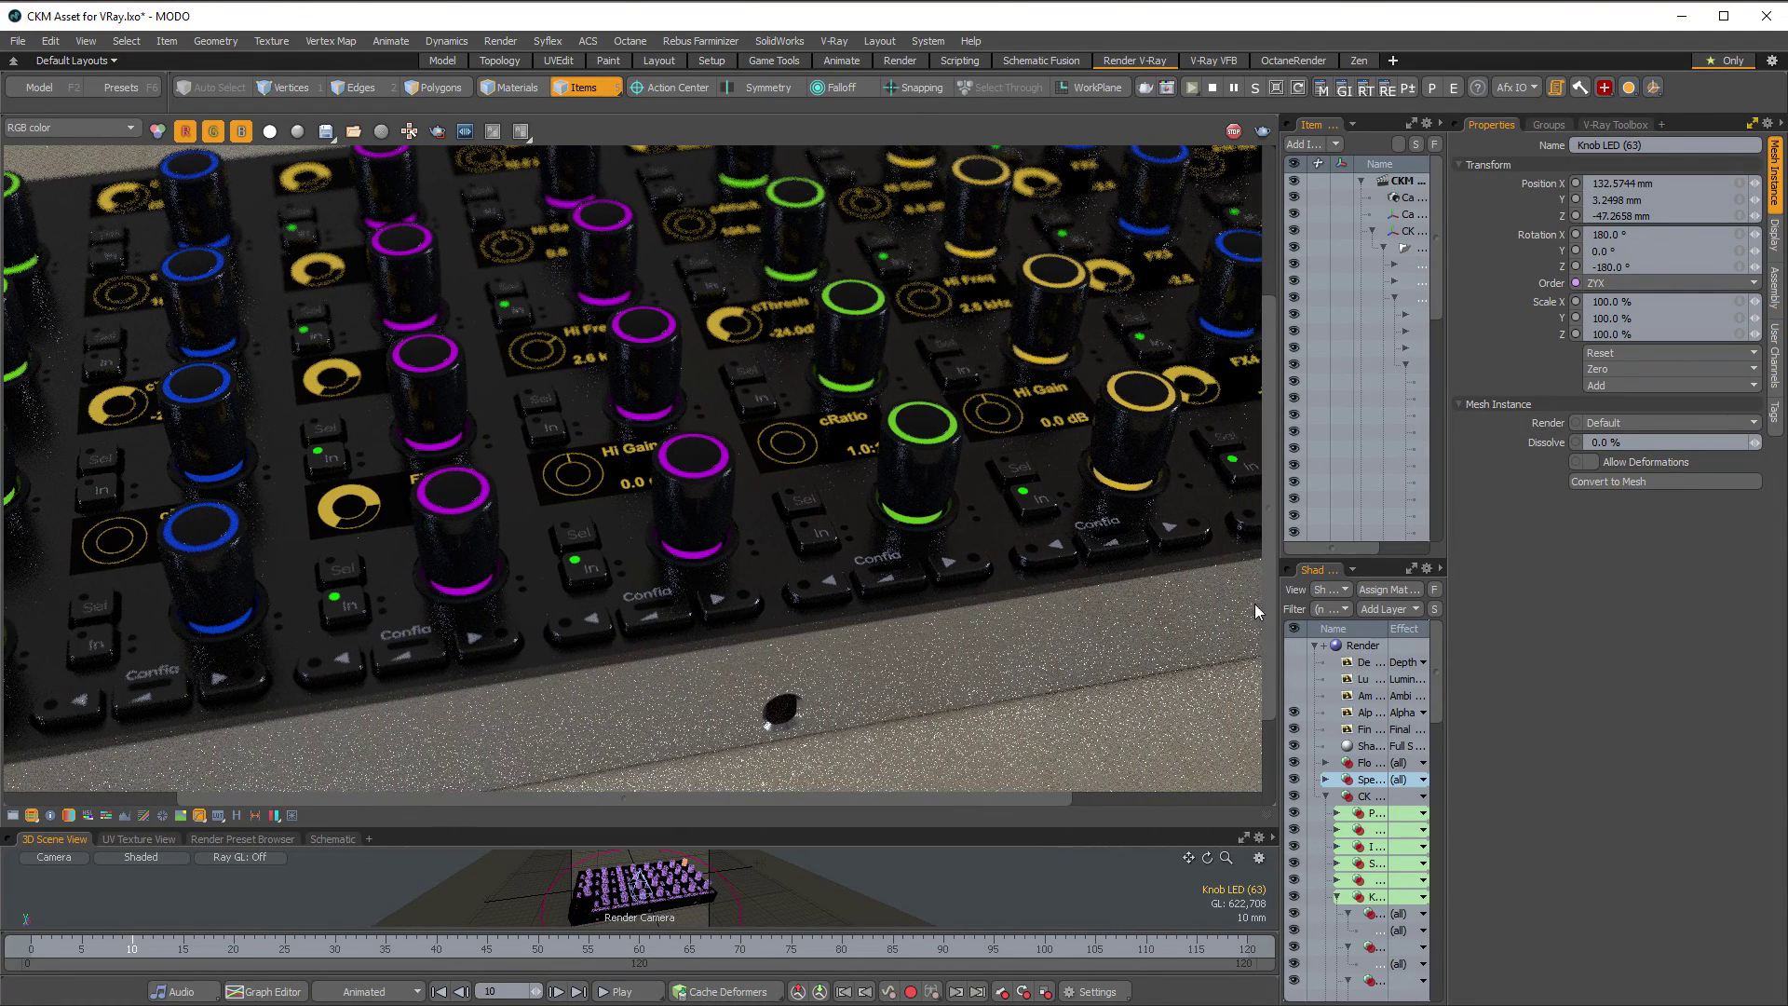
Examine the coloured knob LED rings from one end of the CKM controller to the other in the V-Ray render
drag(1269, 584, 1262, 540)
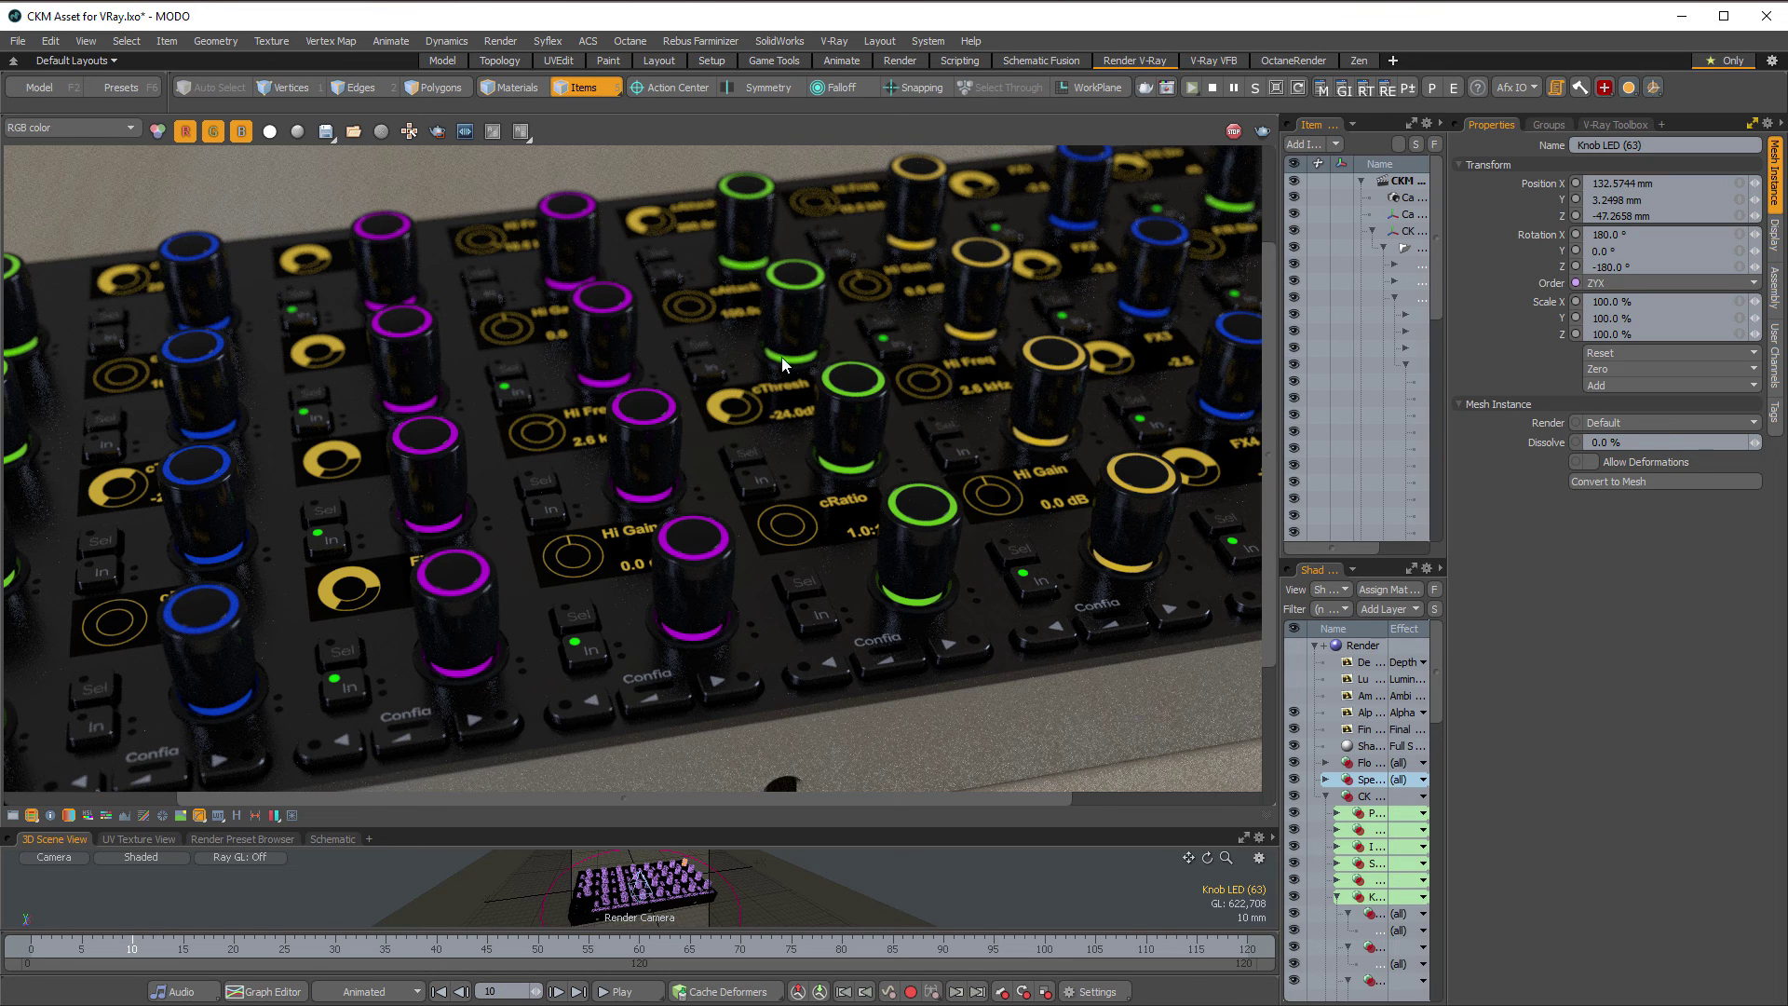
drag(754, 797, 589, 796)
mouse_move(1265, 617)
mouse_down()
mouse_move(1258, 707)
mouse_move(1260, 624)
mouse_move(1255, 649)
mouse_up()
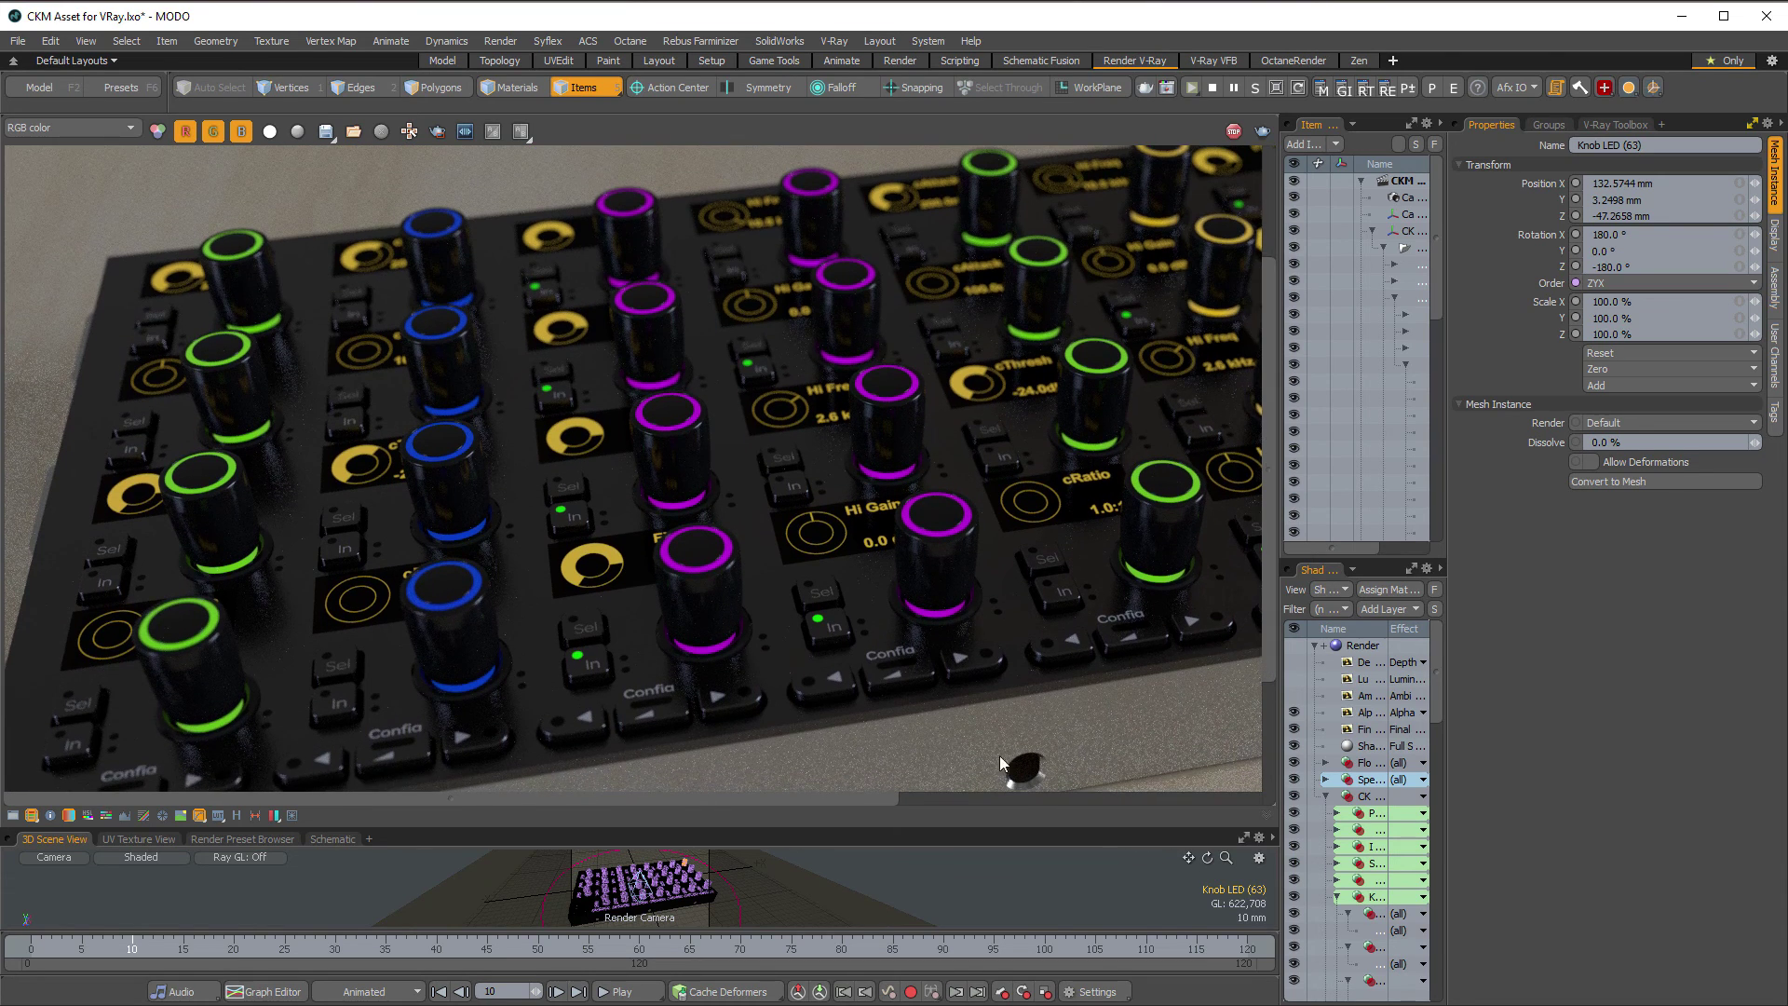
drag(866, 798, 1193, 825)
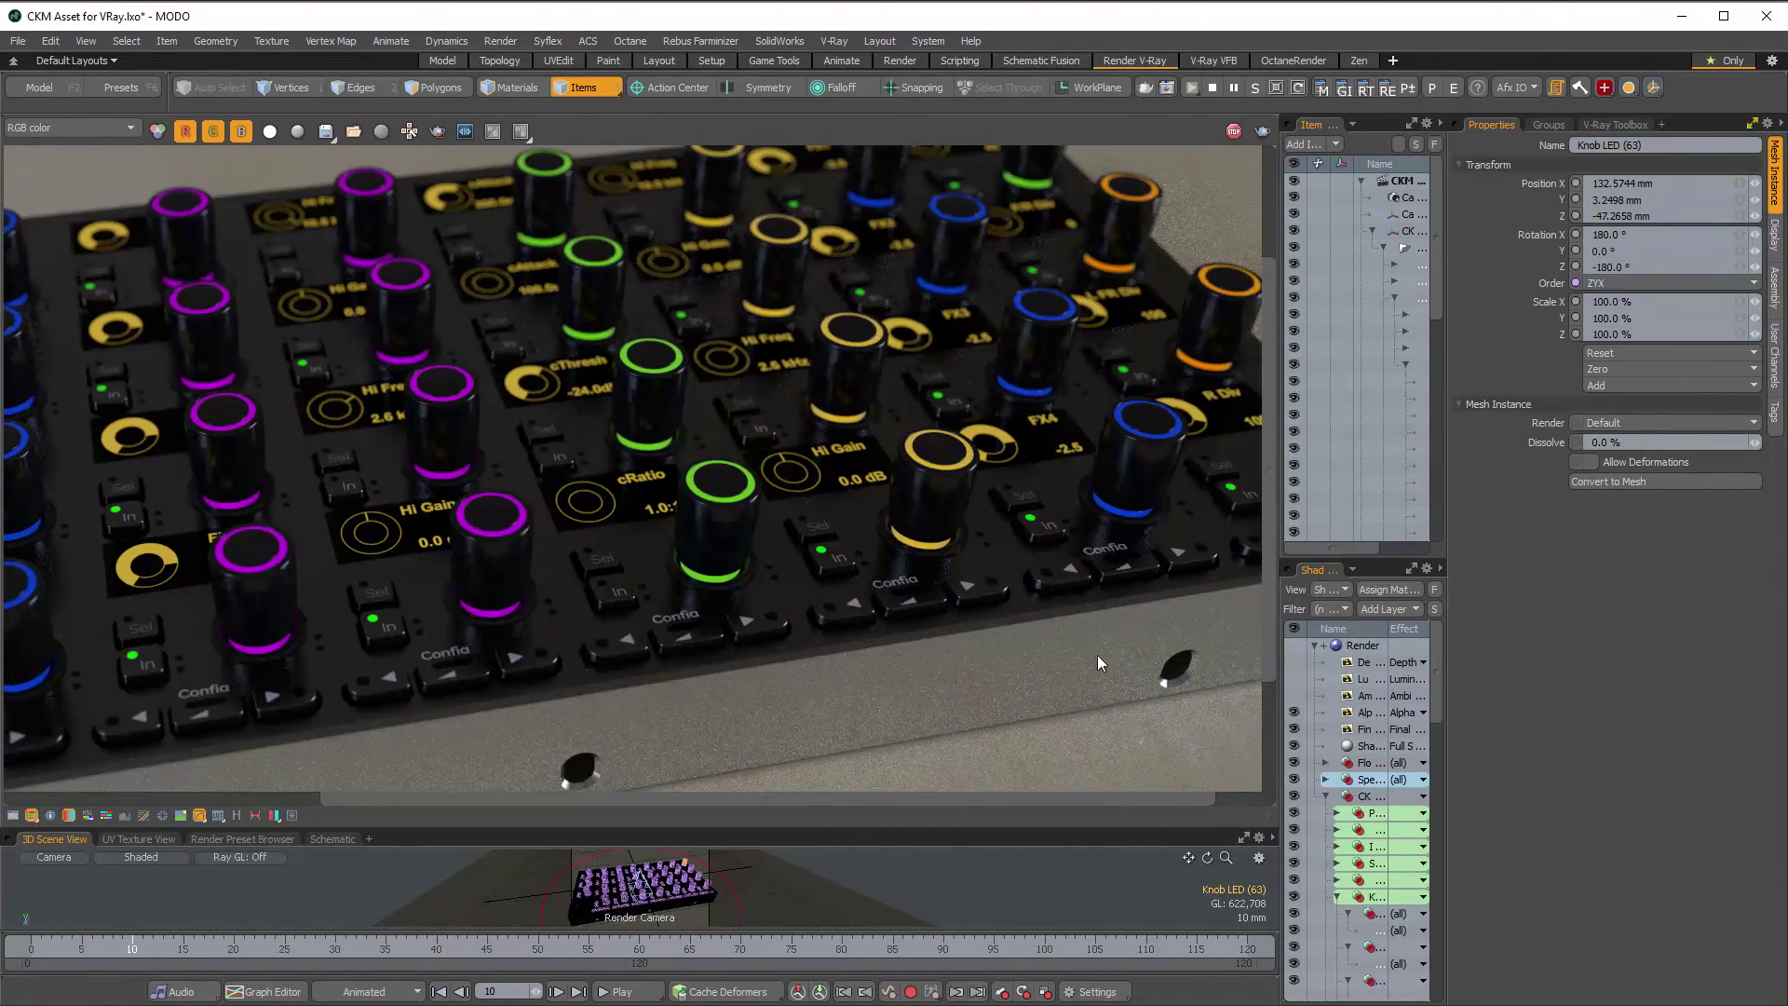
drag(1273, 594, 1269, 573)
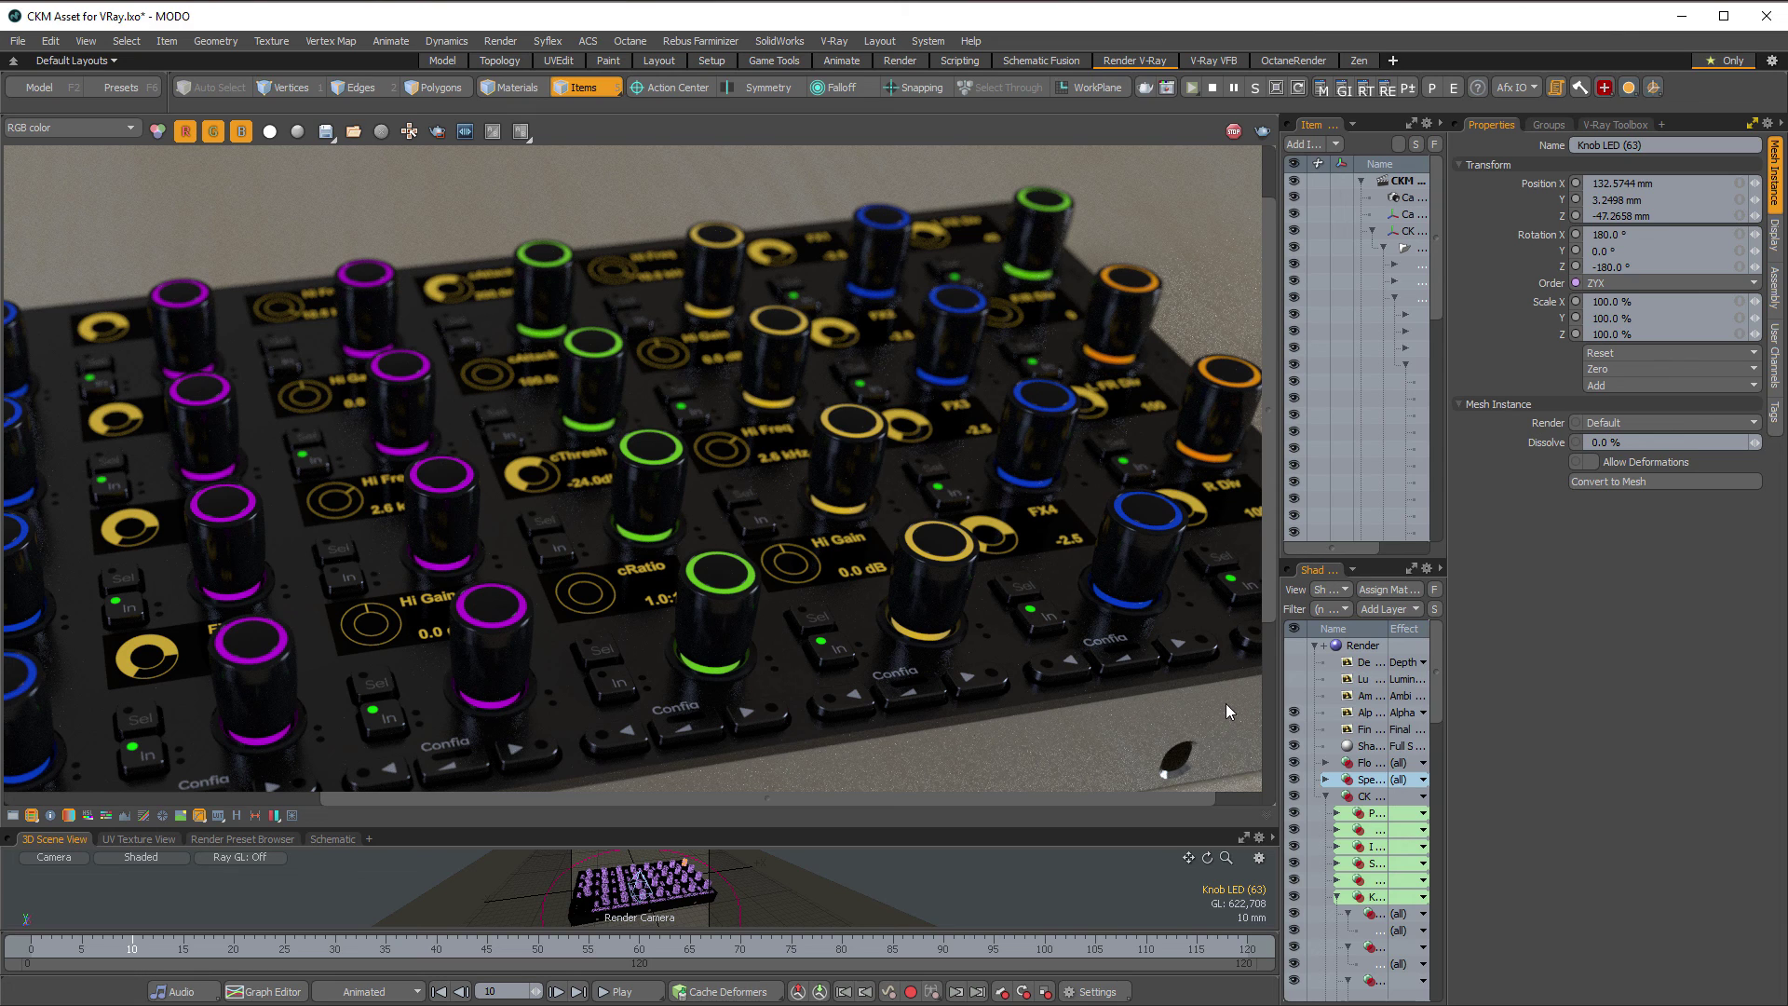
Widen the item list and shader tree to show full names, and recheck the knob LED colours in the render
drag(1446, 623, 1525, 626)
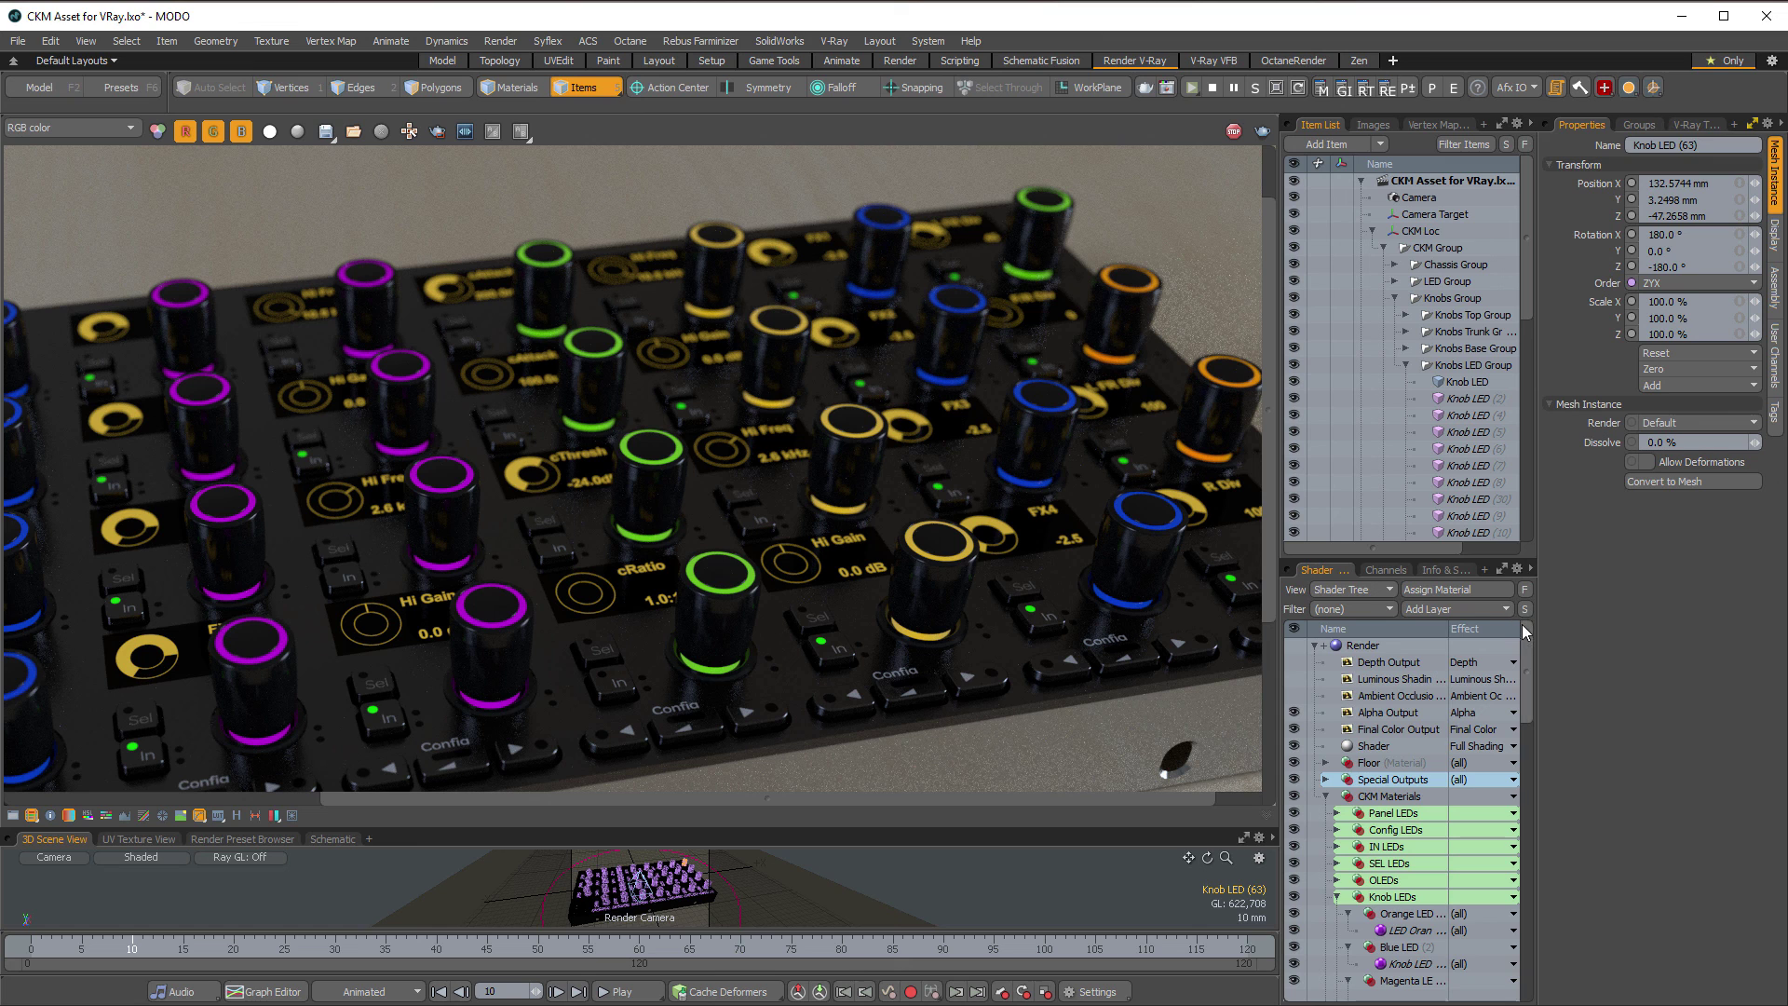
mouse_move(1259, 630)
mouse_down()
mouse_move(1254, 747)
mouse_move(1282, 635)
mouse_up()
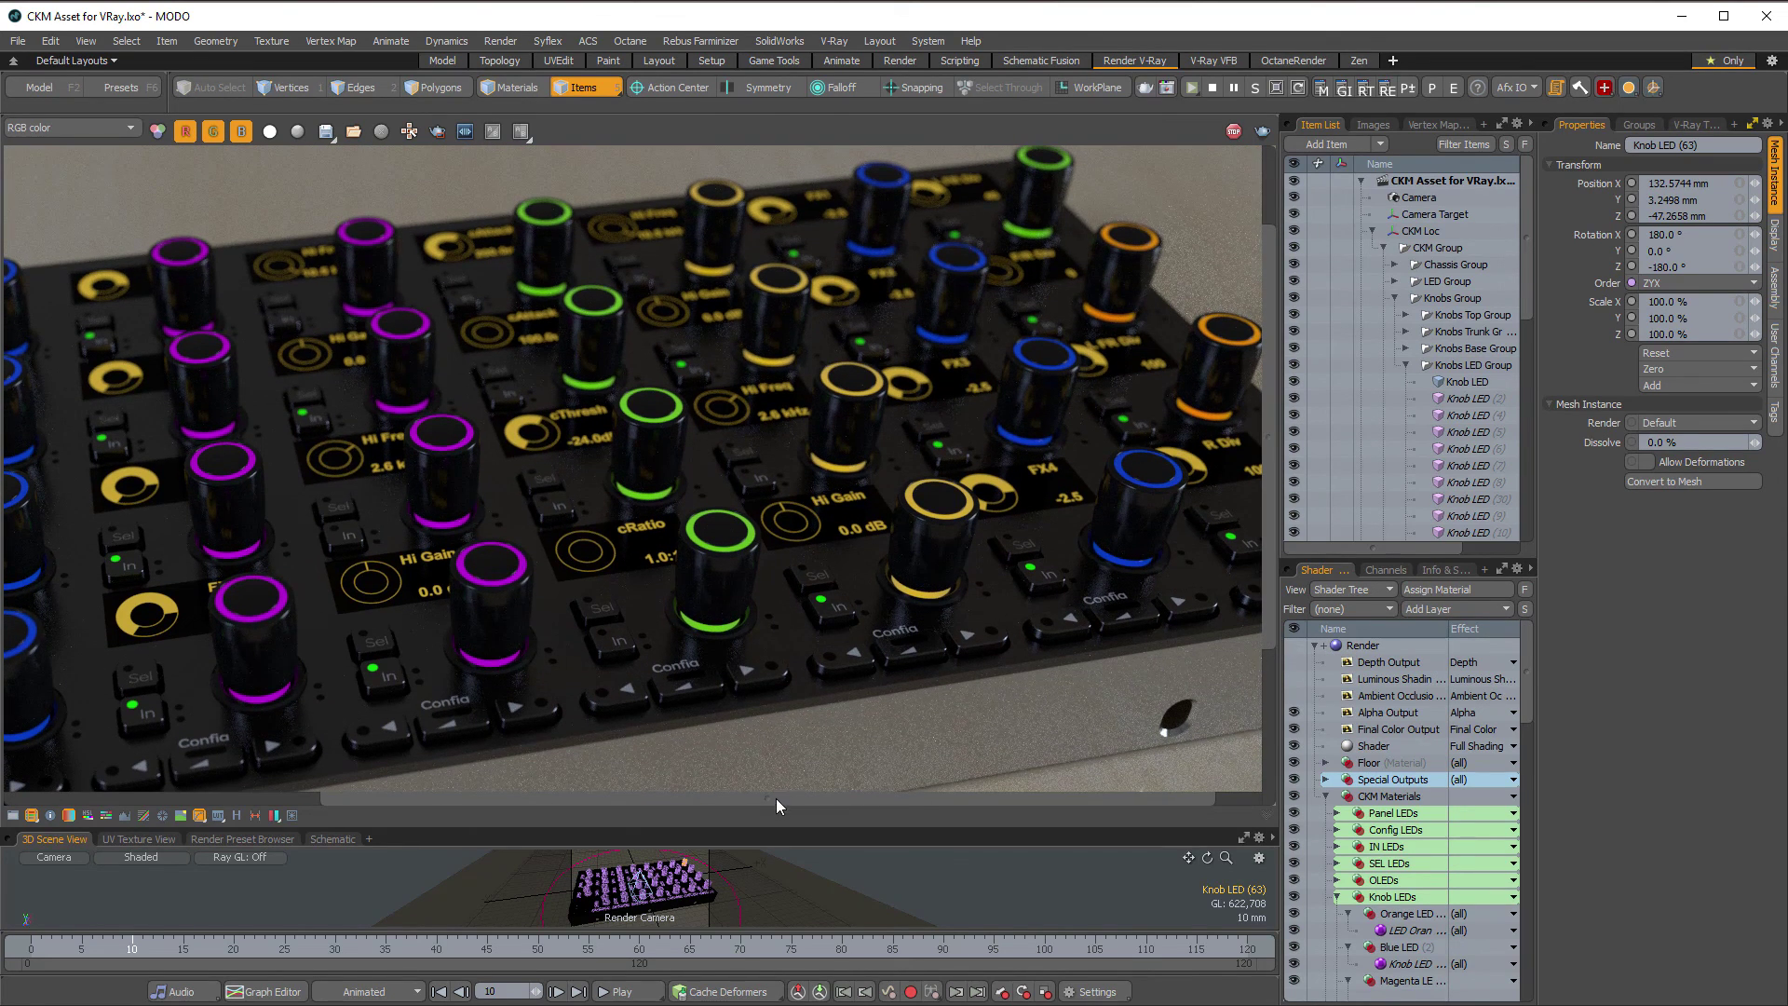
drag(667, 801, 545, 818)
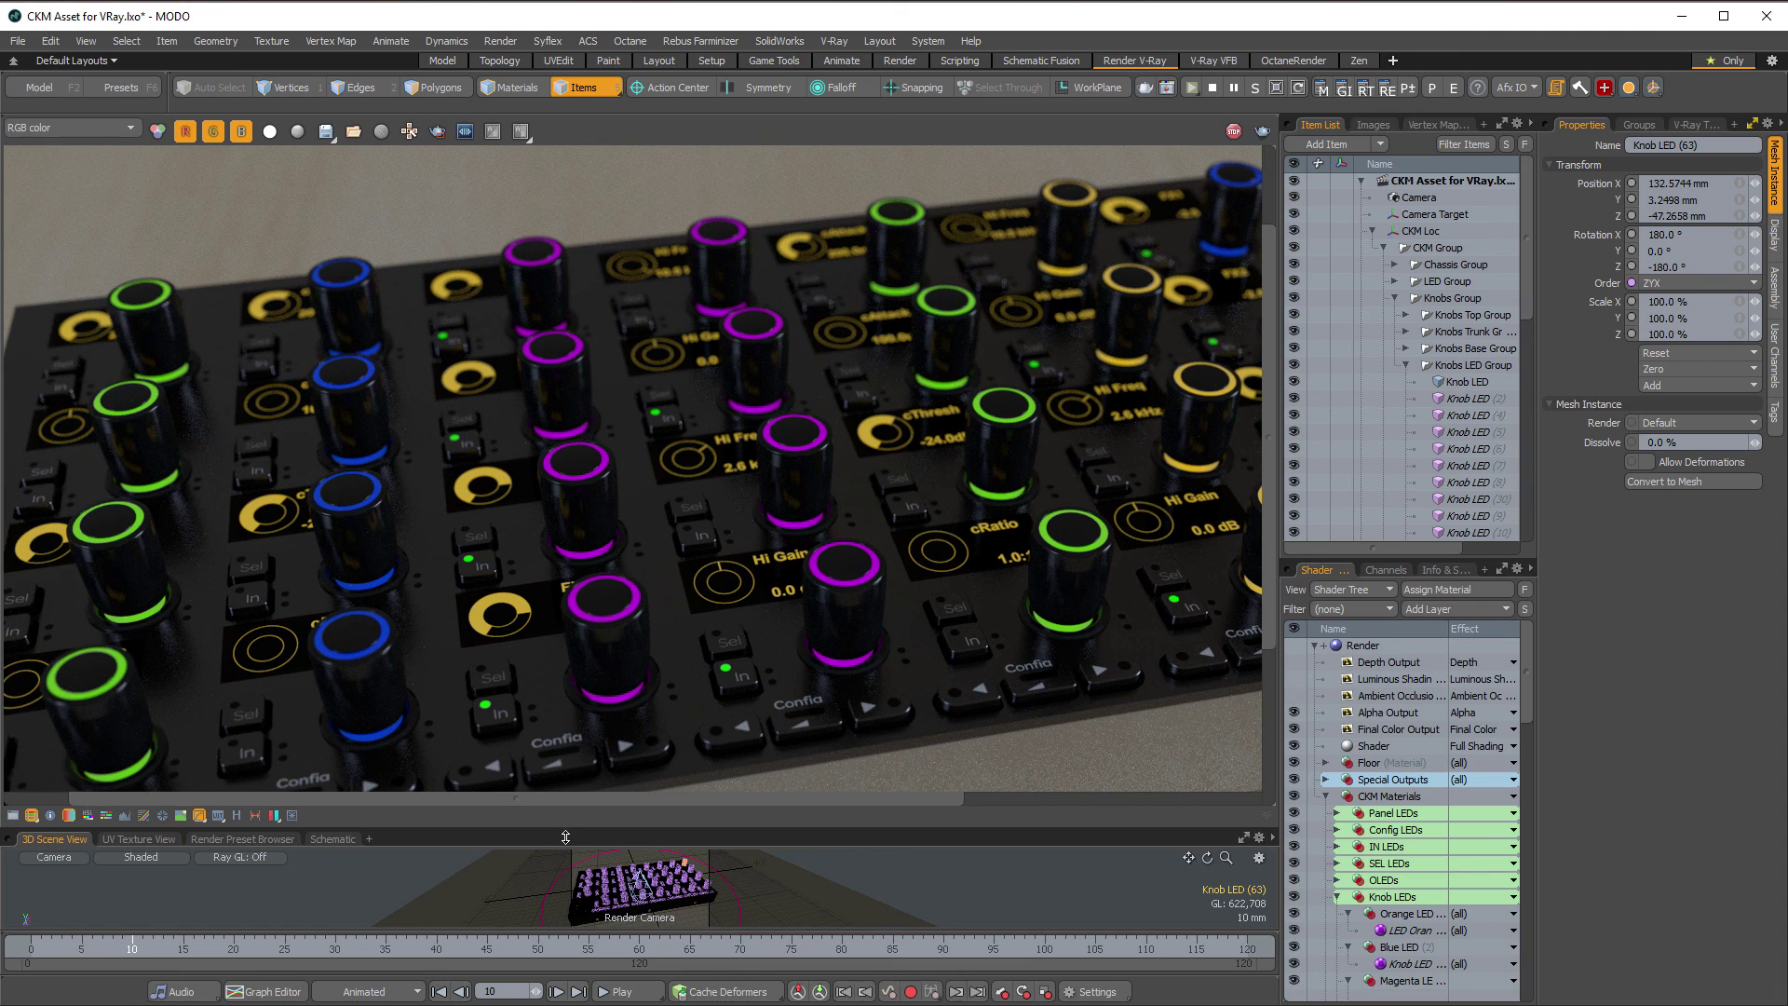